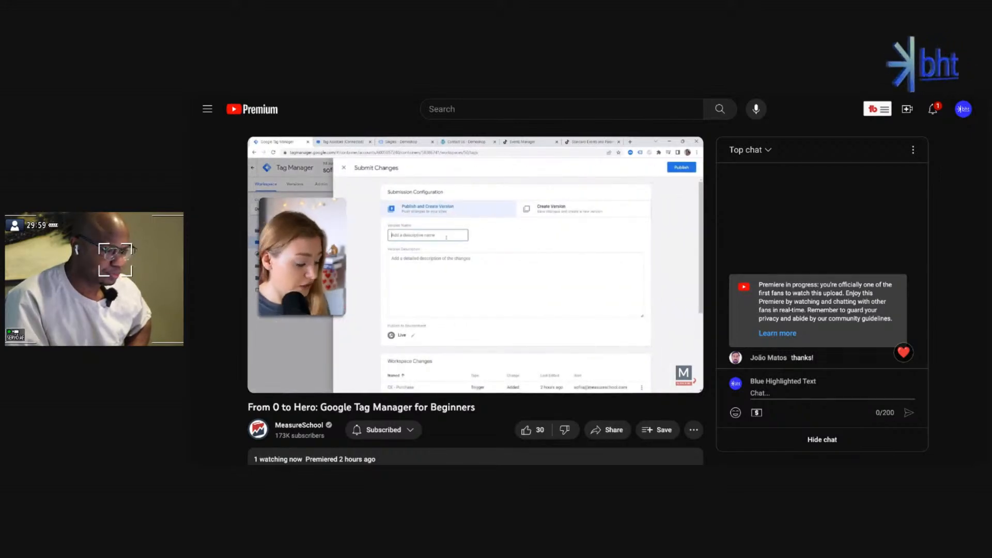
Post the message "Great tutorial, thanks always guys" in the live chat of the Google Tag Manager premiere.
mouse_move(529, 262)
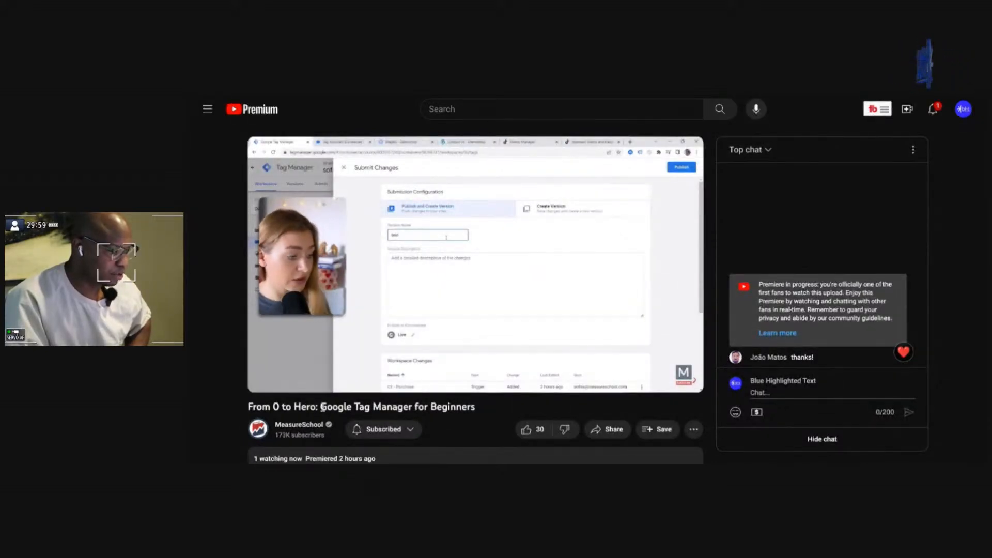
mouse_move(554, 247)
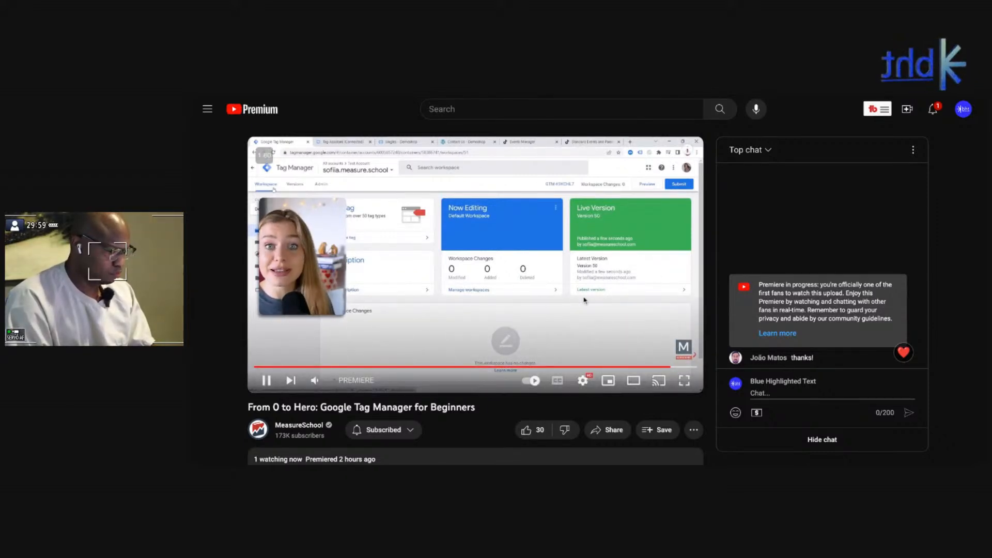
left_click(766, 395)
type("Great ")
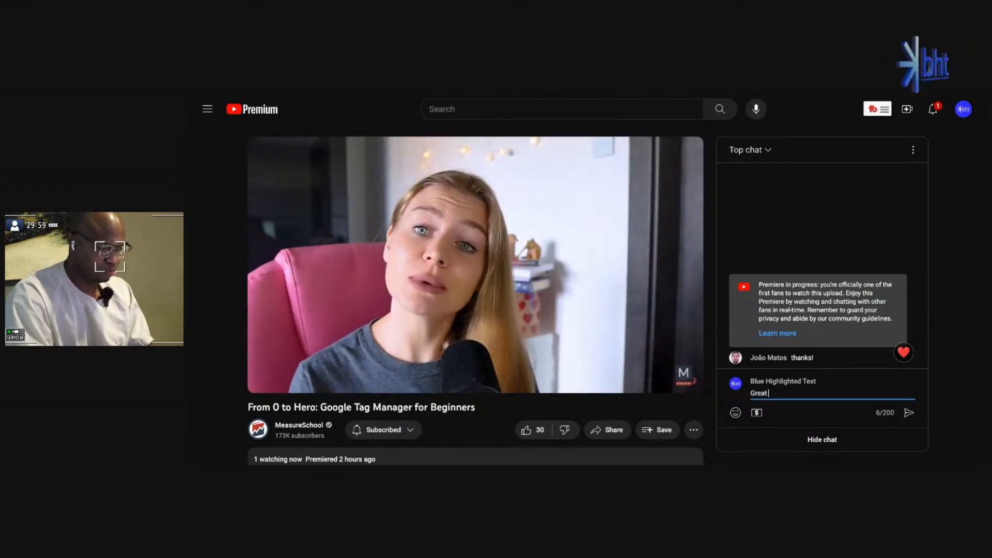
type("tutorial, thank y")
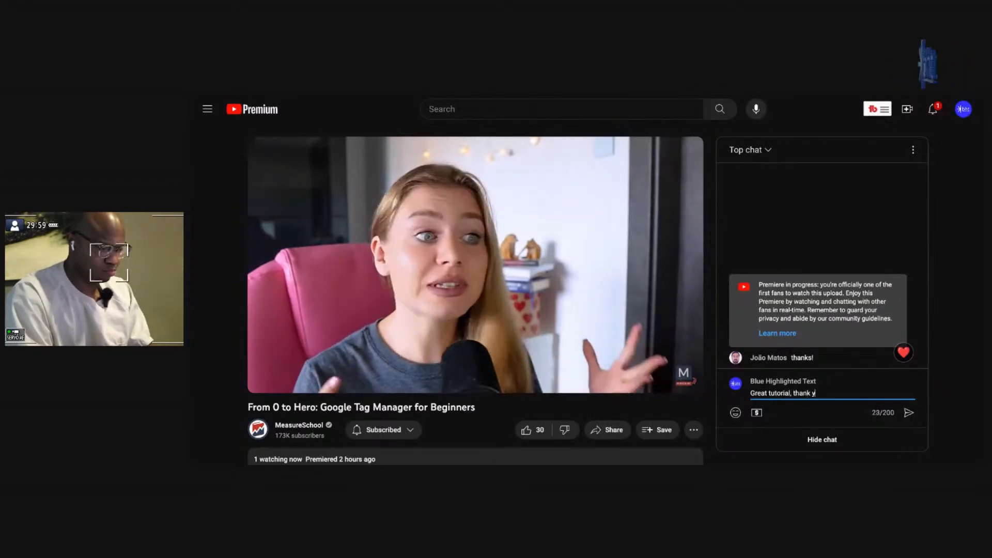
type("o")
key("BackSpace")
key("BackSpace")
key("BackSpace")
type("s alw")
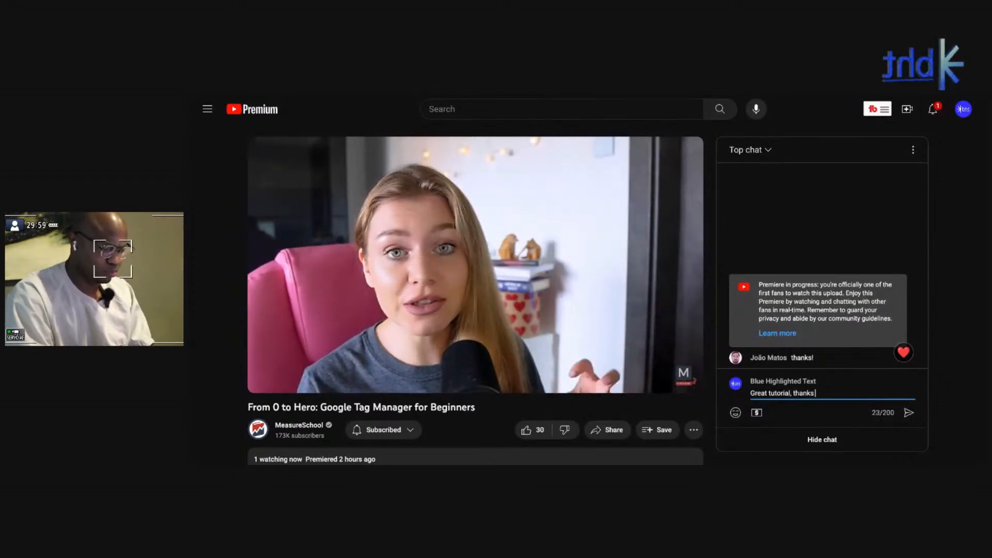
type("ays gueys")
key("Return")
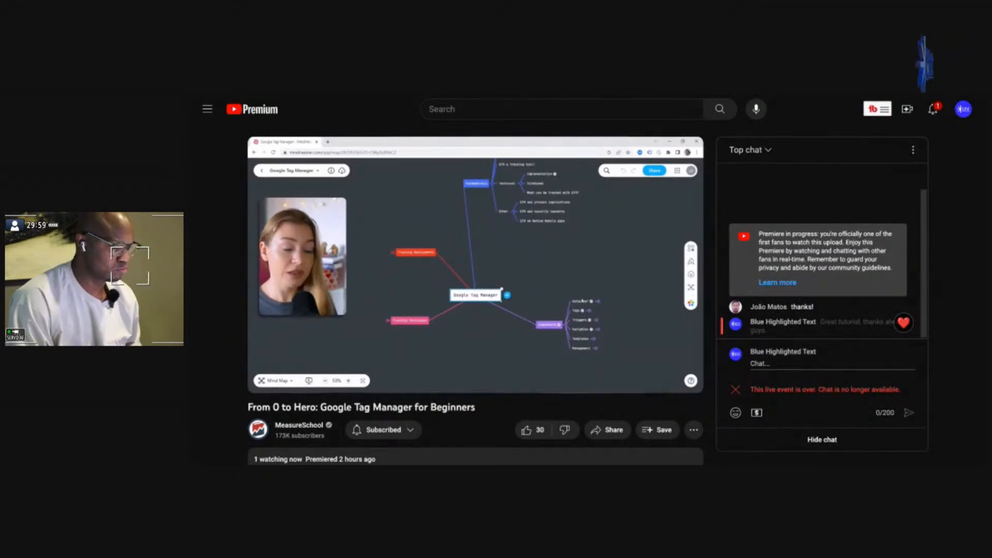
left_click(775, 363)
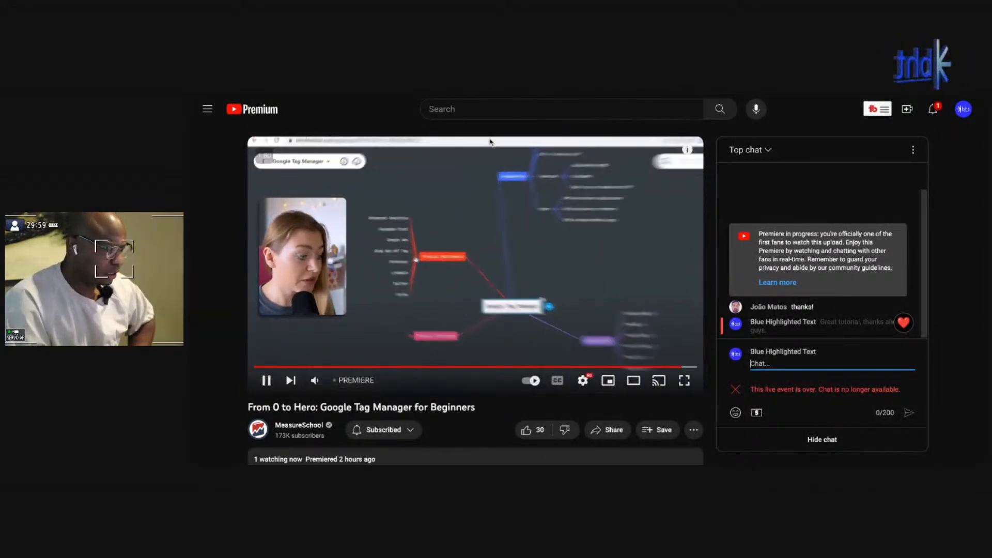
Switch to the Tag Manager workspace and look through its list of tags.
left_click(475, 95)
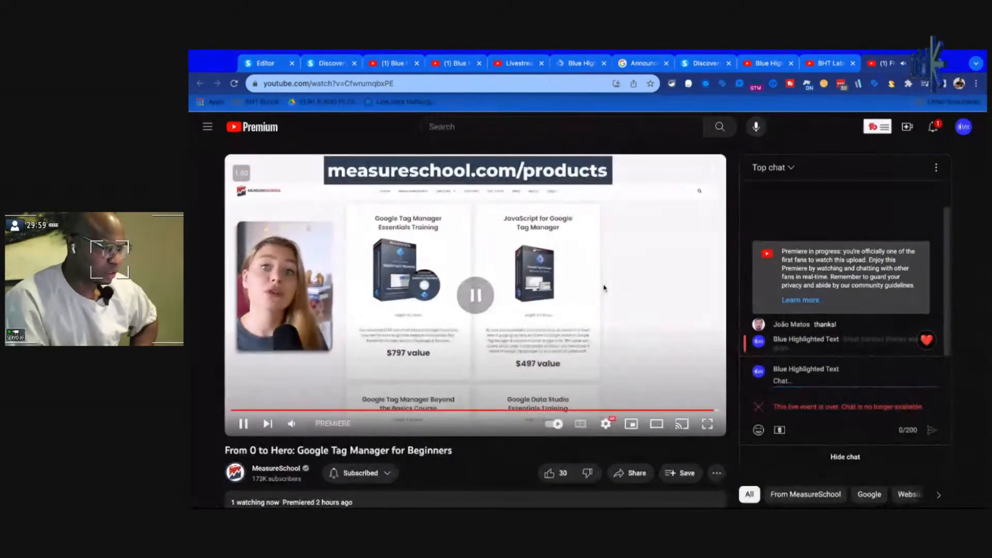
left_click(579, 64)
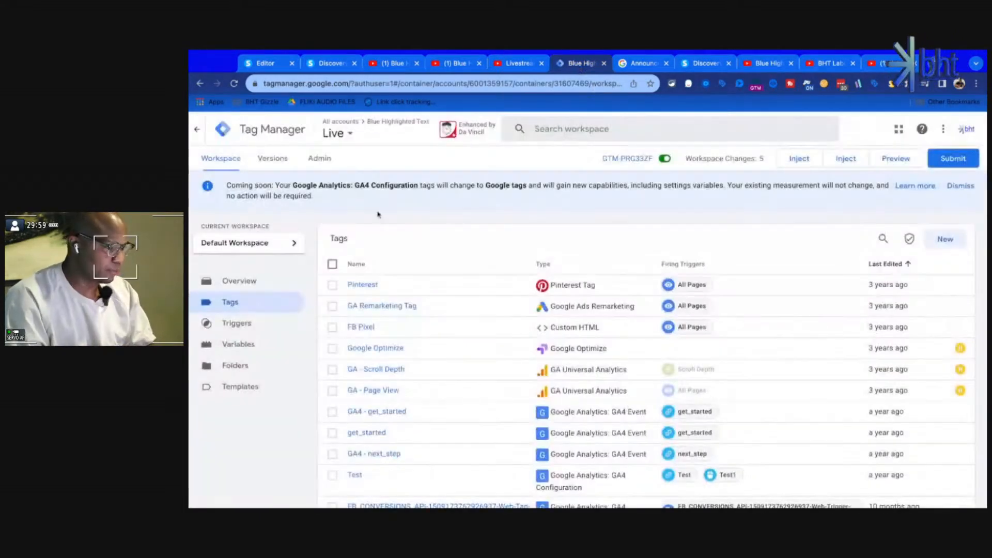
scroll(366, 283, "down", 5)
scroll(365, 284, "up", 5)
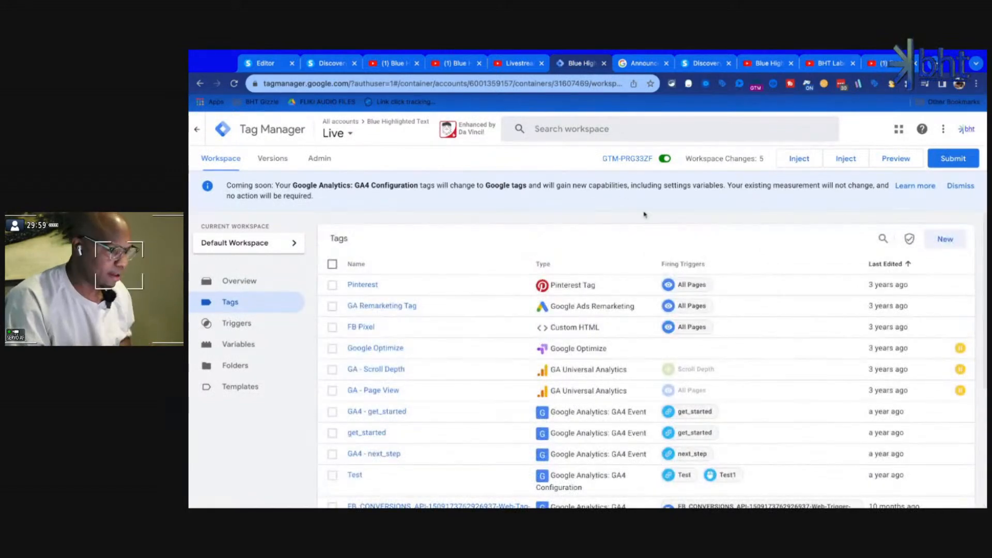
scroll(304, 290, "down", 5)
scroll(303, 279, "up", 5)
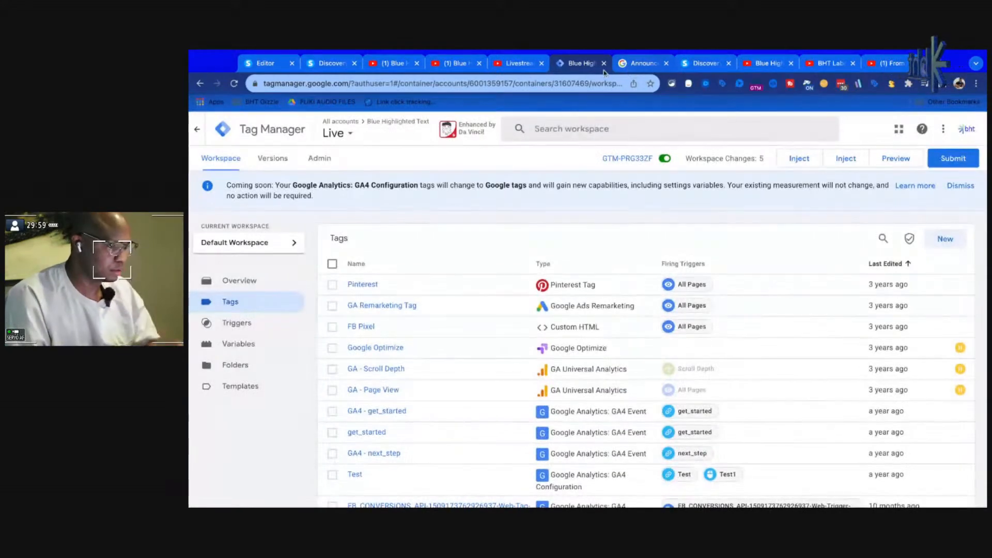
Open calendly.com in a new browser tab and go to the account's home page.
right_click(582, 70)
left_click(620, 77)
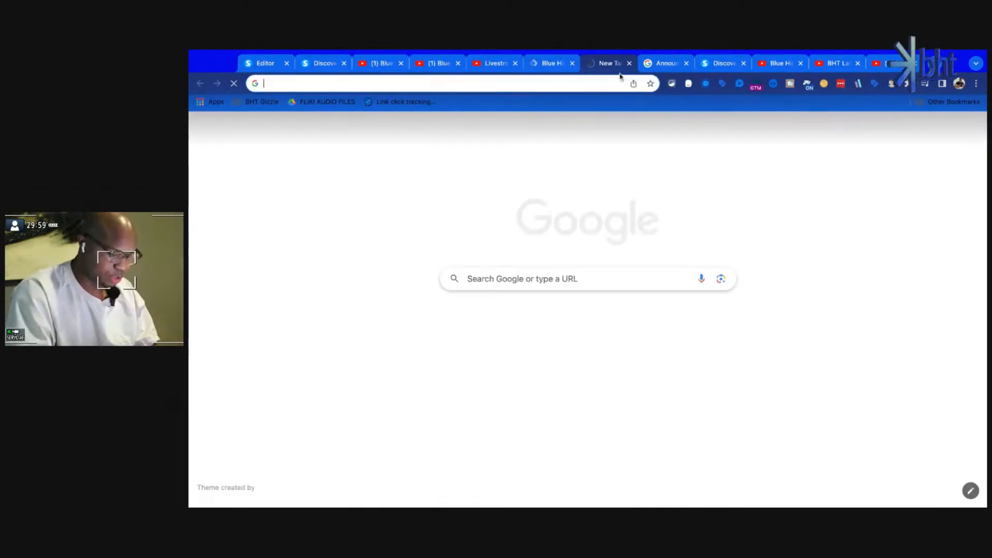
type("calen")
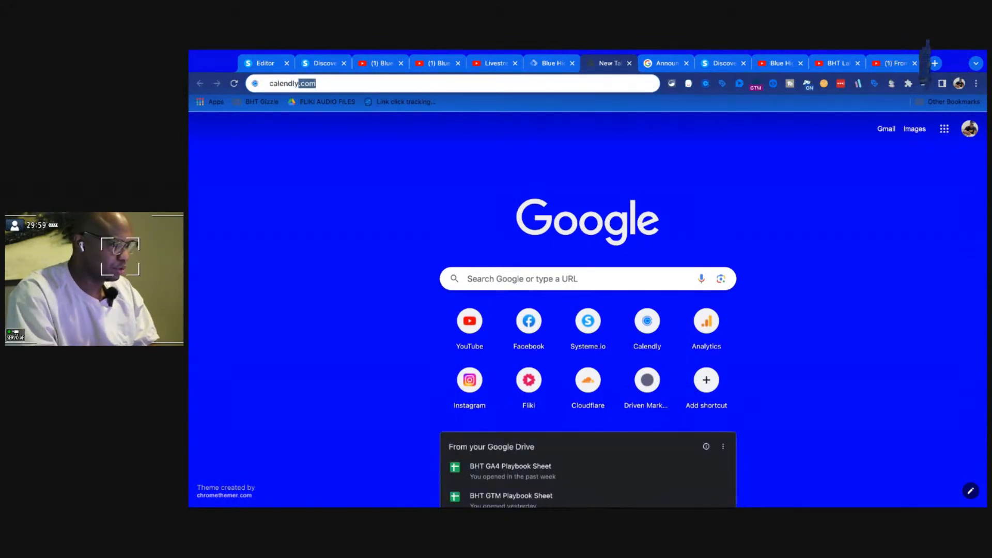
type("dly.co")
key("Return")
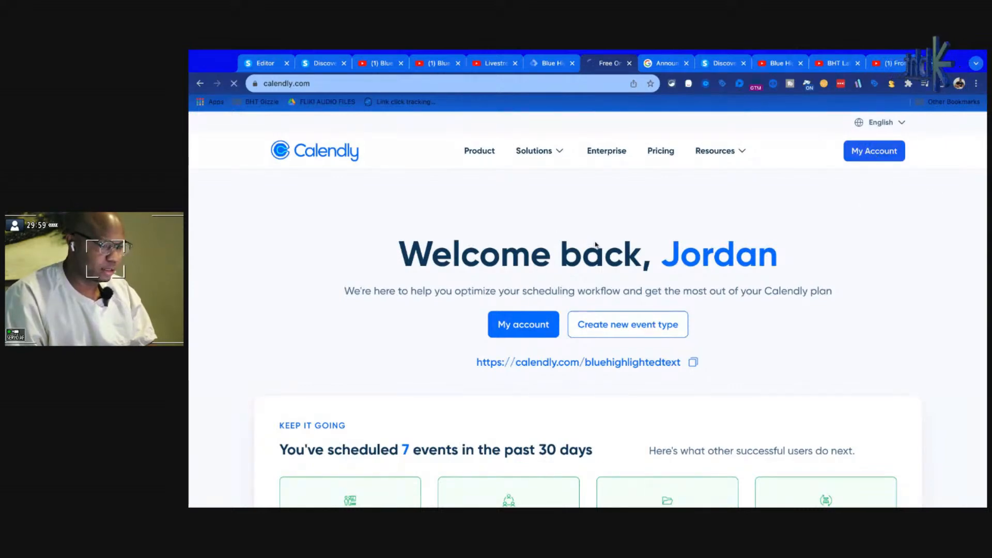
left_click(494, 314)
Look through the event types and open the Leadsie Link workflow from the workflows list.
scroll(491, 306, "down", 6)
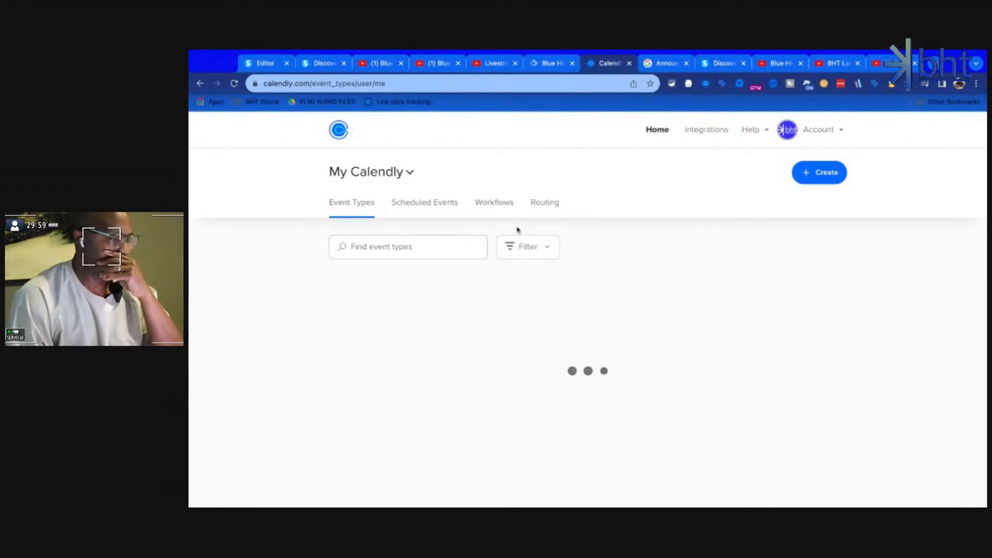
scroll(617, 390, "down", 15)
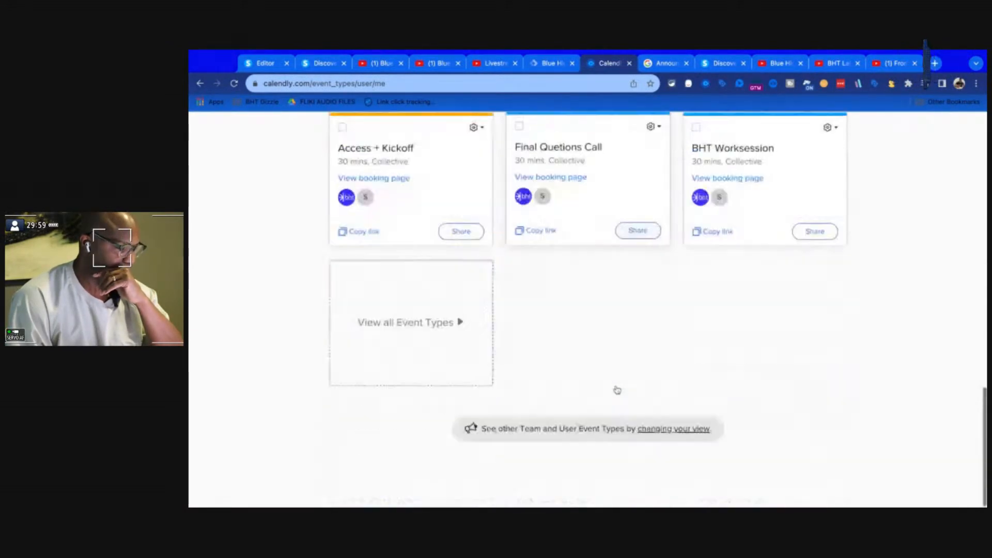
scroll(554, 361, "up", 3)
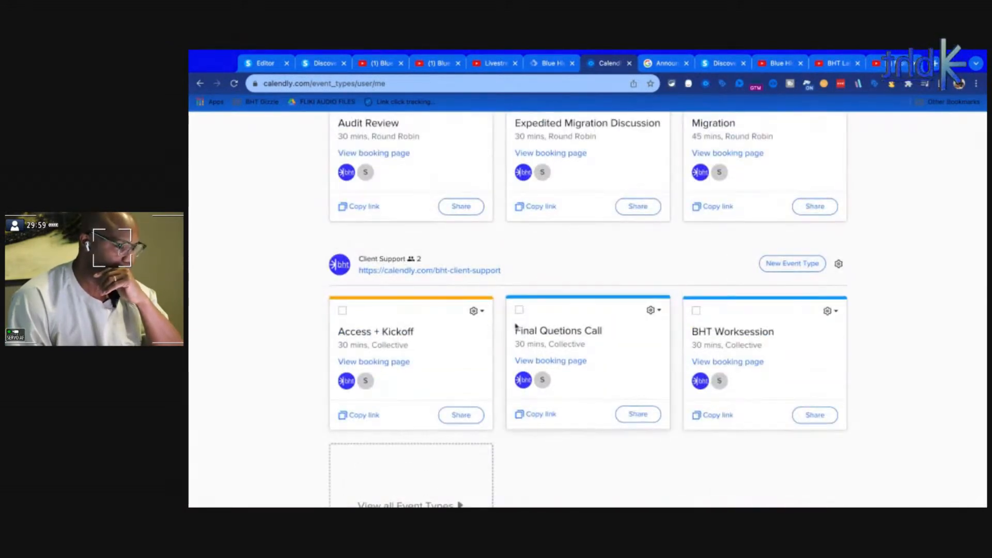
scroll(517, 333, "up", 15)
left_click(492, 207)
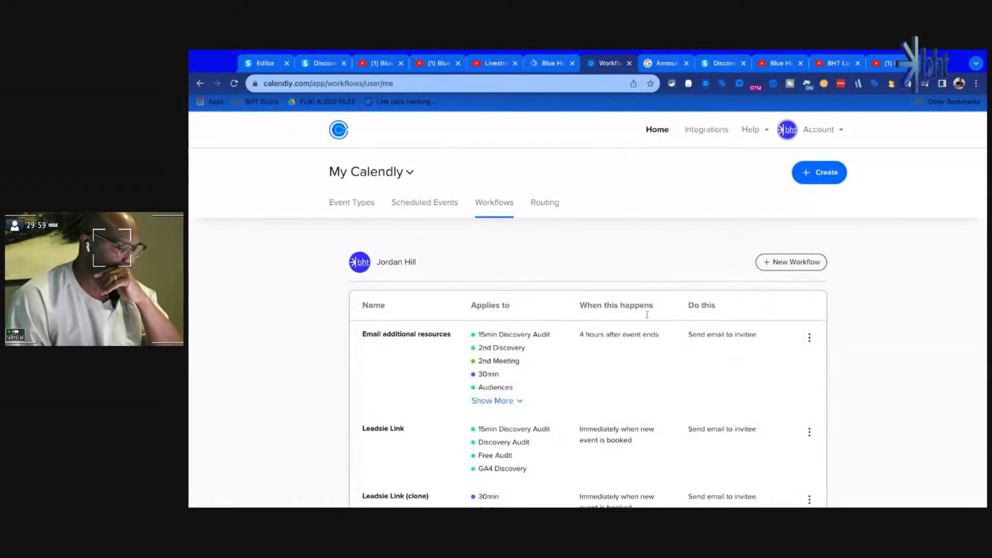
scroll(647, 331, "down", 5)
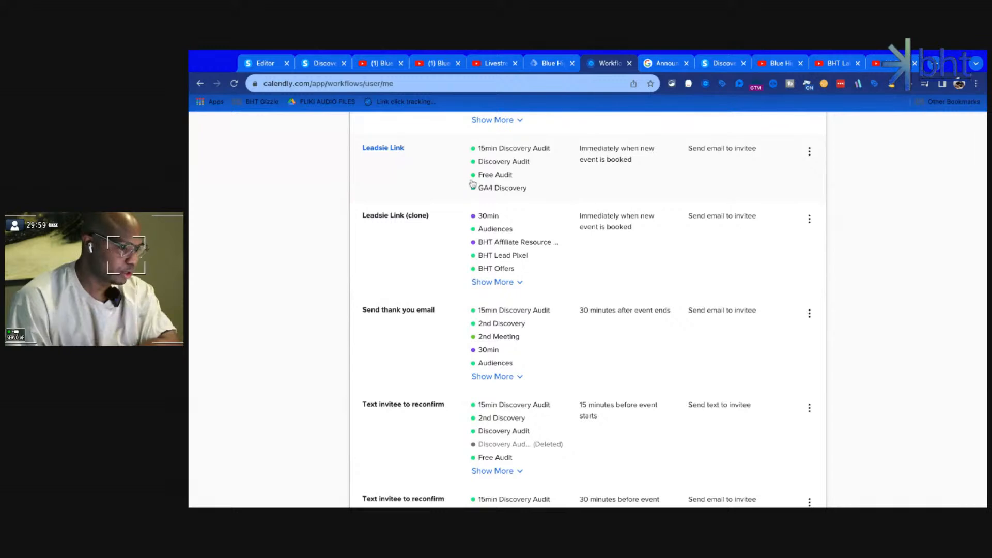
left_click(455, 175)
Review the Leadsie Link workflow and open its "Send email to invitee" action to view the email's subject and body.
scroll(610, 300, "down", 1)
scroll(610, 299, "down", 2)
scroll(610, 298, "up", 2)
triple_click(476, 203)
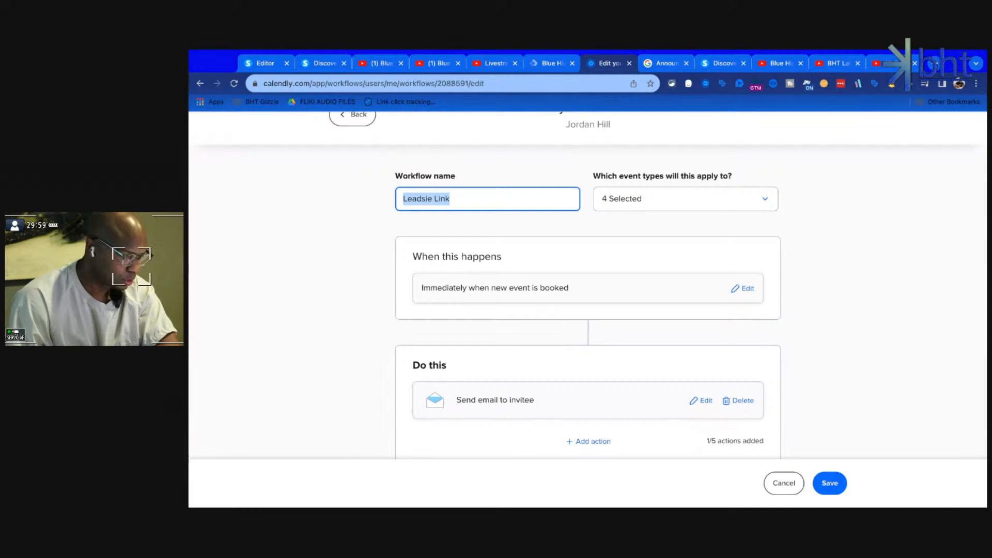
key("super+Tab")
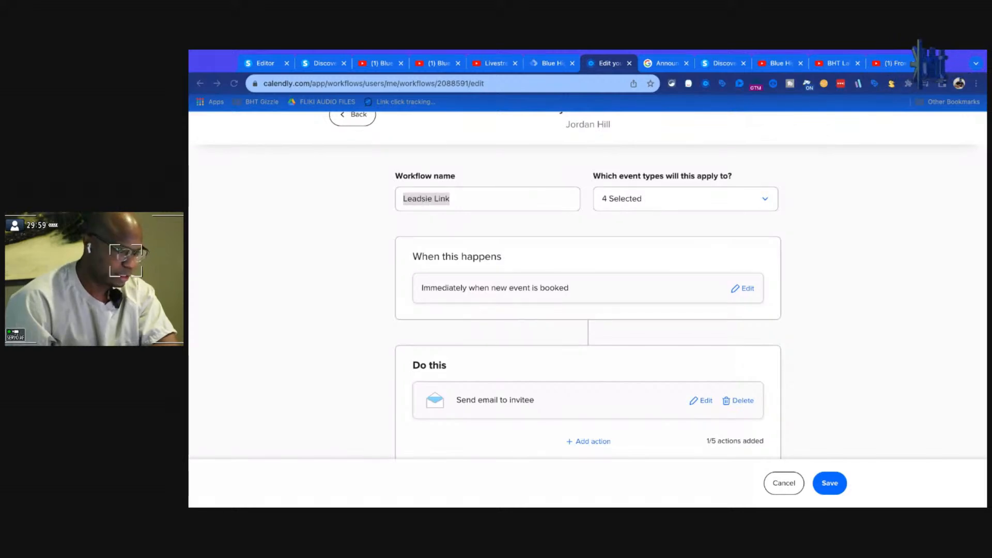
left_click(443, 295)
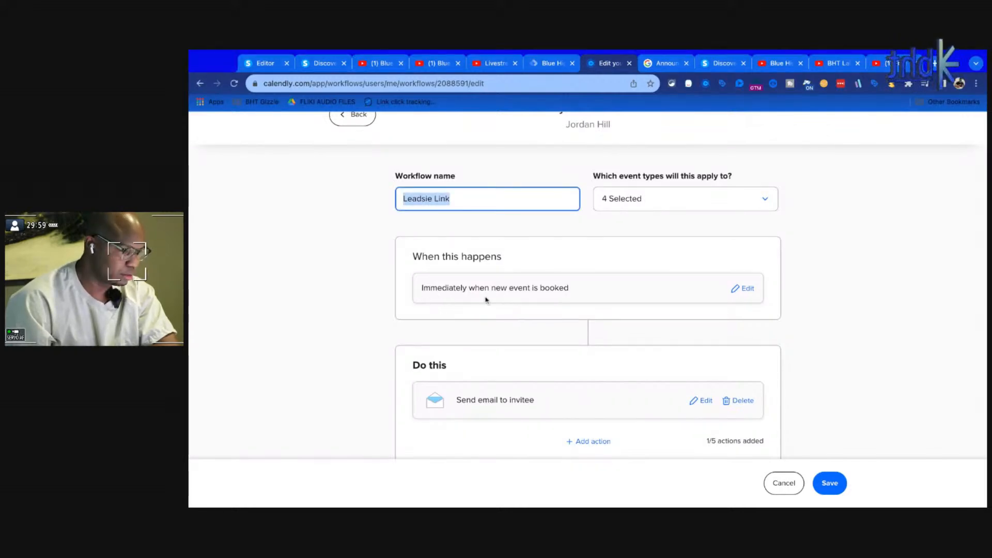
scroll(487, 300, "down", 2)
left_click(679, 355)
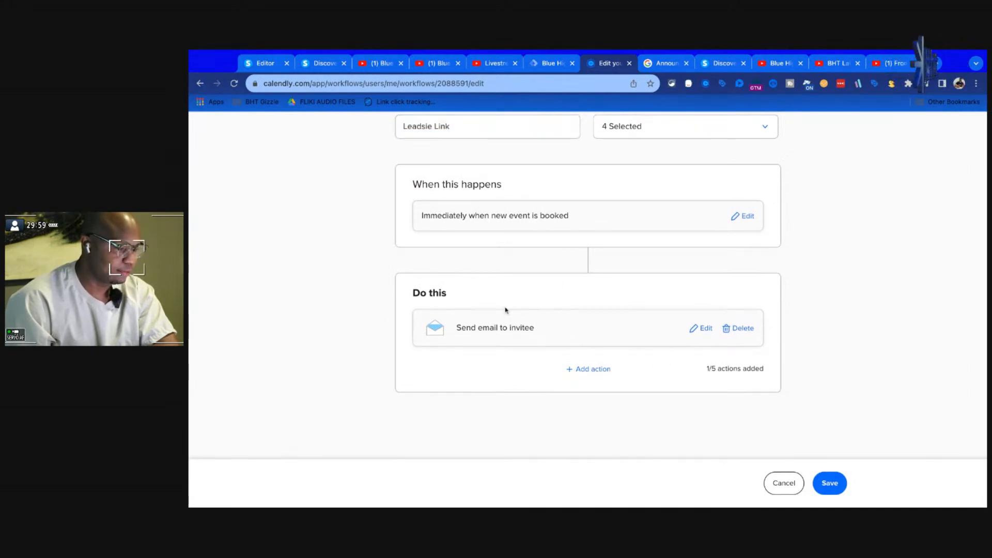
left_click(698, 328)
scroll(598, 346, "down", 2)
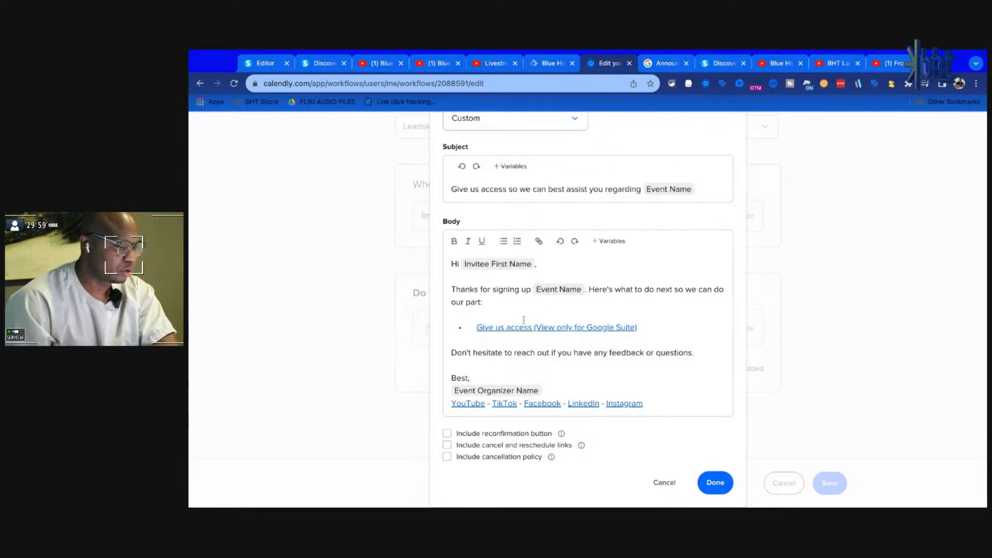
Visit the URL behind "Give us access (View only for Google Suite)" in the email body and look over the access request page.
left_click(540, 329)
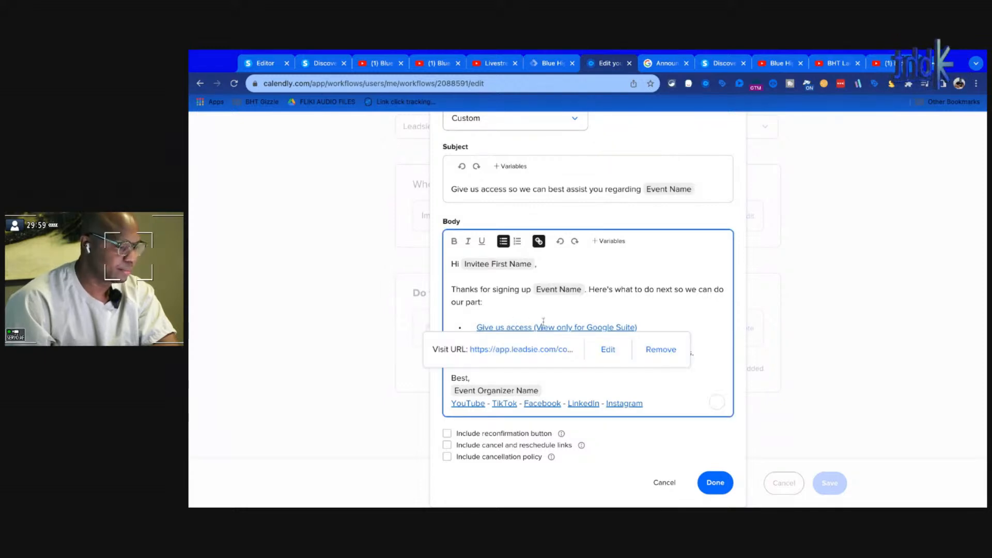
left_click(524, 349)
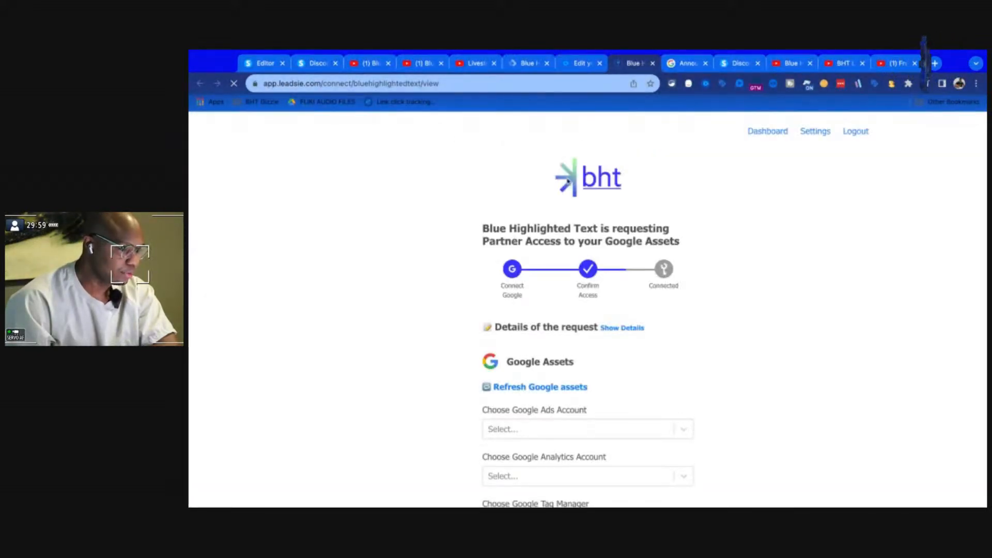
scroll(424, 426, "down", 4)
scroll(451, 394, "up", 5)
scroll(591, 219, "down", 4)
left_click(536, 204)
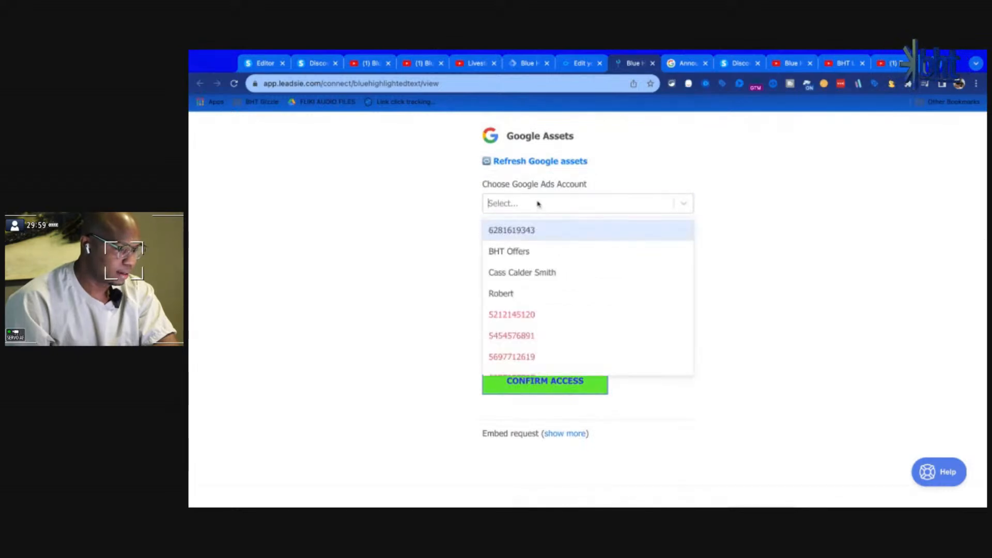
left_click(508, 251)
left_click(527, 250)
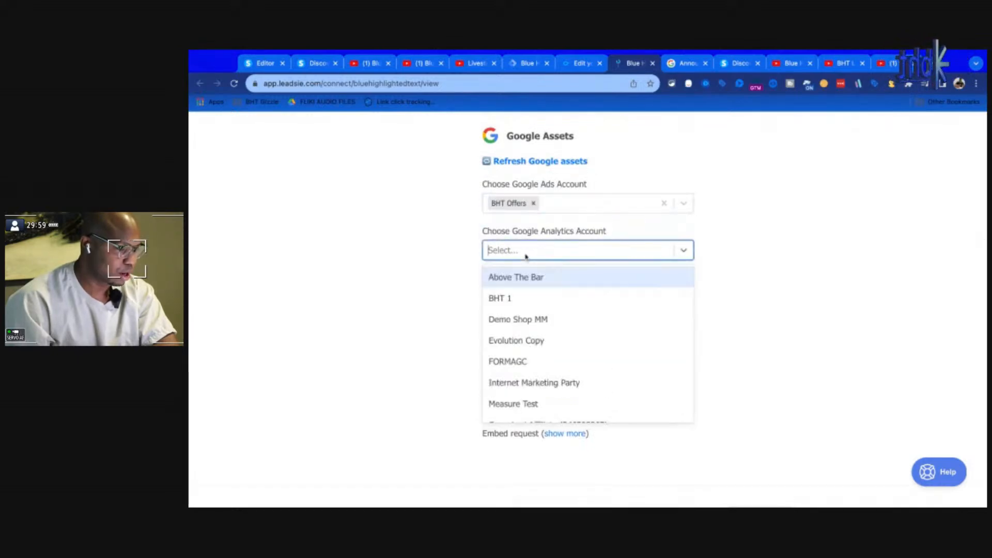
left_click(514, 296)
left_click(523, 304)
left_click(516, 345)
left_click(517, 351)
left_click(515, 377)
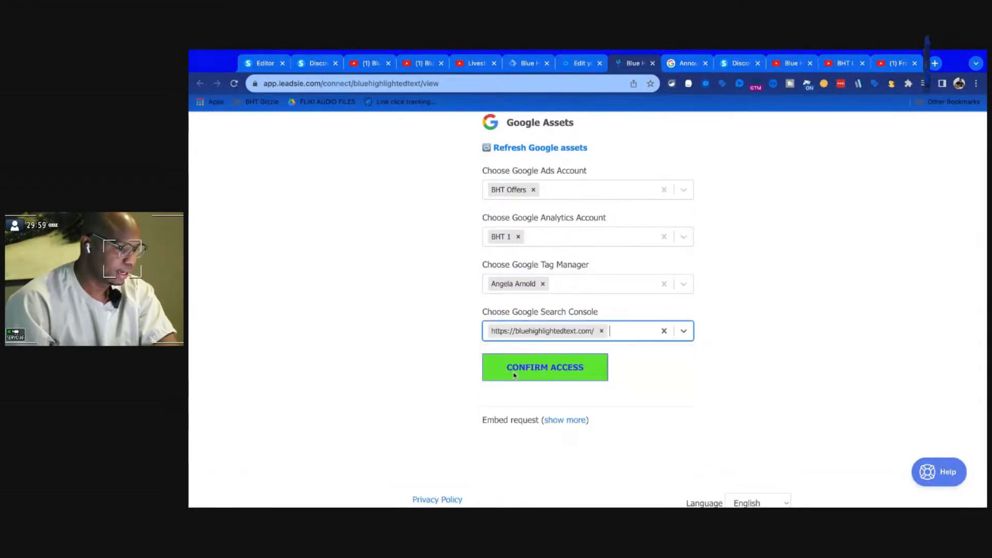
Replace the selected Google Tag Manager account with BHT Test Tag Manager.
left_click(543, 284)
left_click(547, 283)
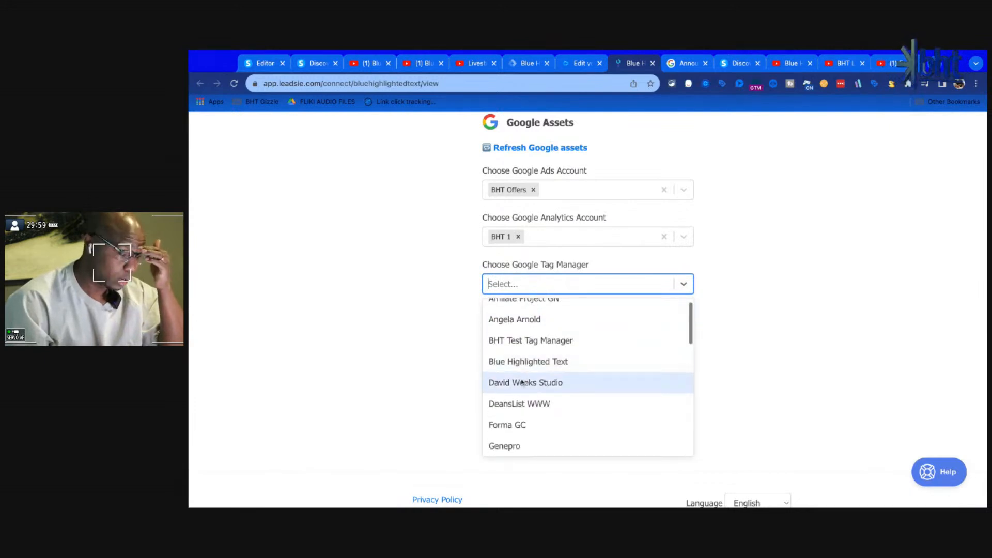
left_click(534, 341)
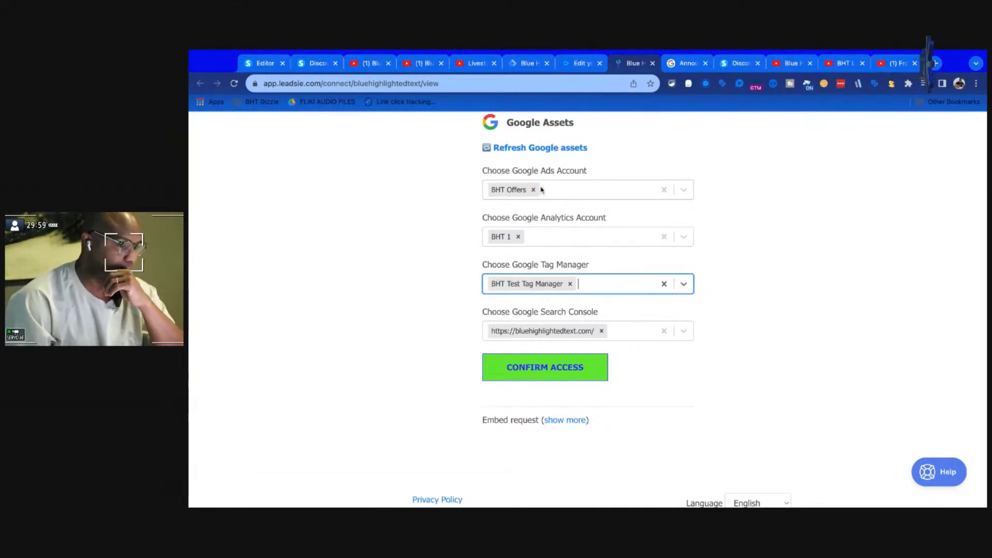
Examine the available Google Ads and Google Analytics accounts on the access request page.
left_click(640, 189)
scroll(578, 316, "down", 1)
scroll(578, 317, "up", 1)
left_click(786, 215)
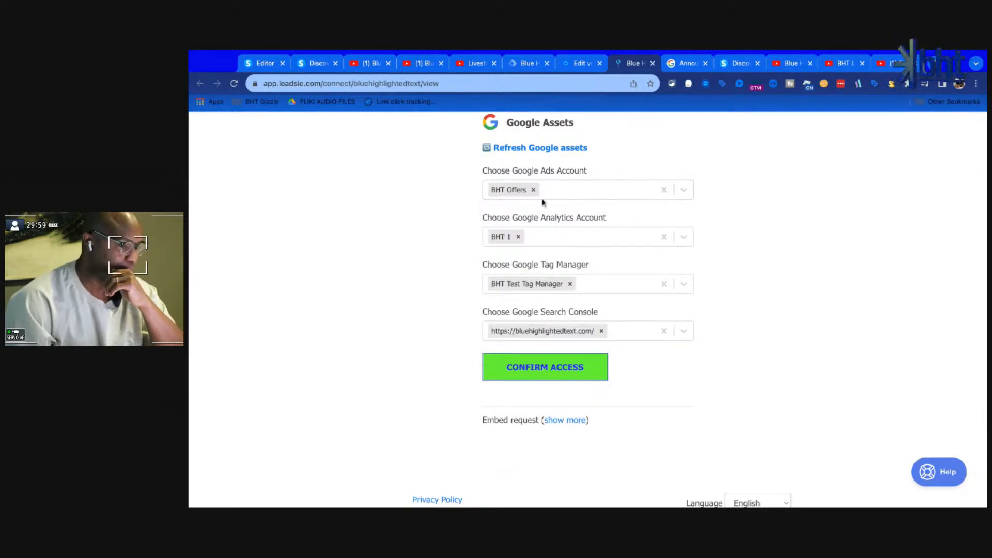
left_click(568, 237)
scroll(602, 310, "down", 4)
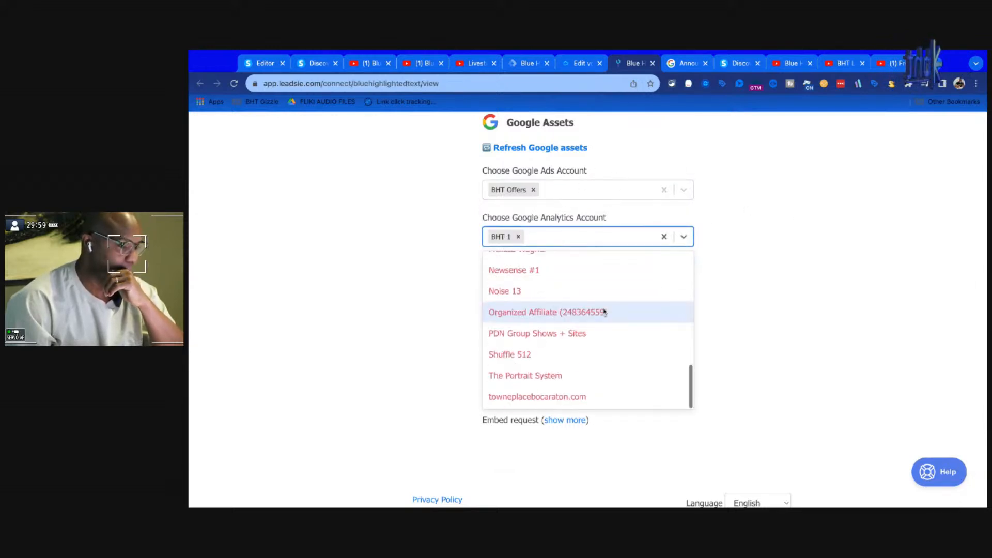
scroll(602, 310, "up", 4)
left_click(584, 233)
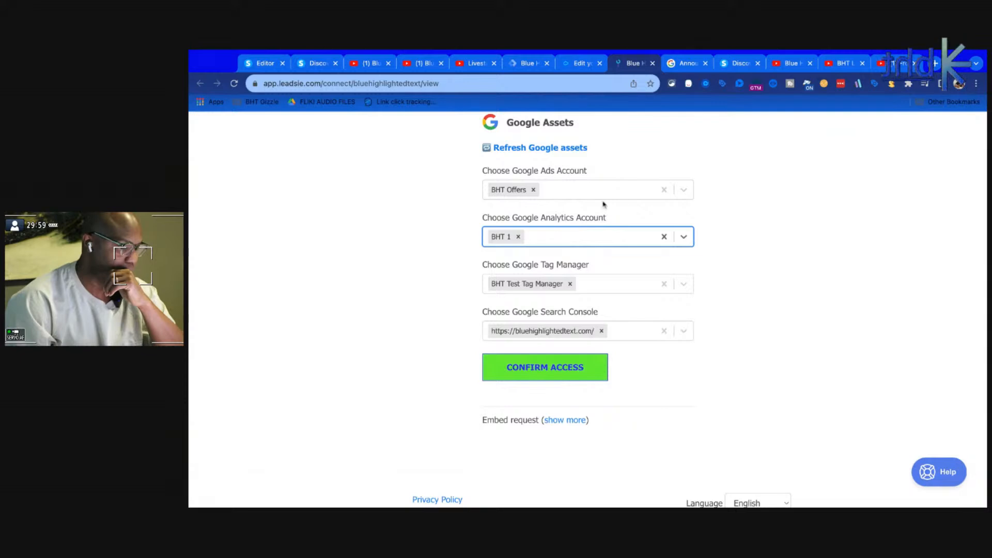
scroll(813, 154, "up", 5)
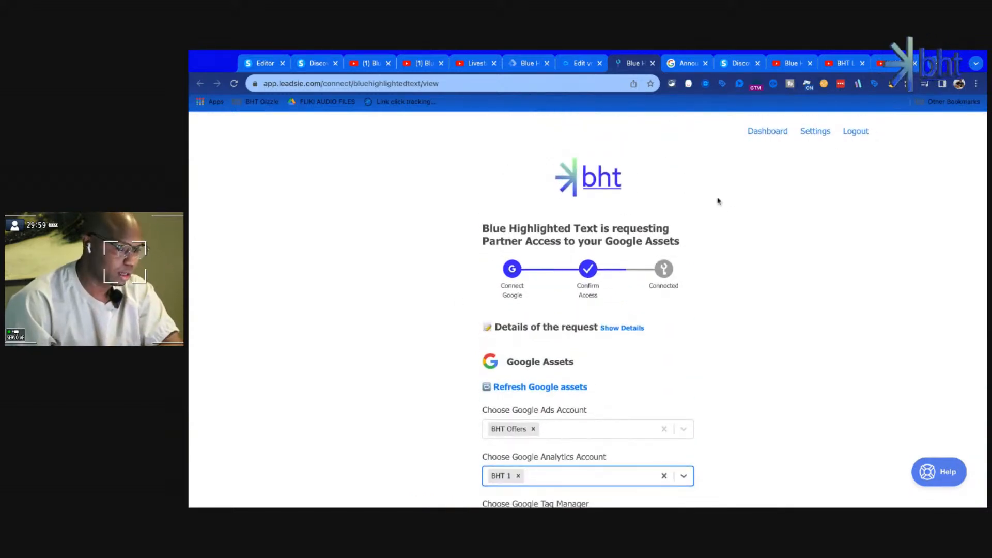
Review the selected Google Ads, Analytics, Tag Manager and Search Console assets on the access request page.
scroll(598, 264, "down", 3)
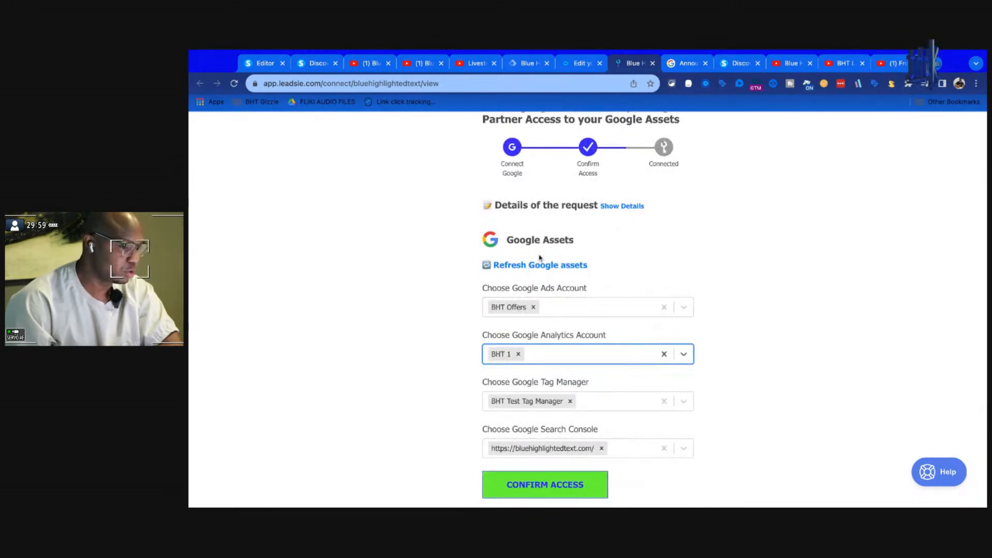
scroll(496, 264, "down", 5)
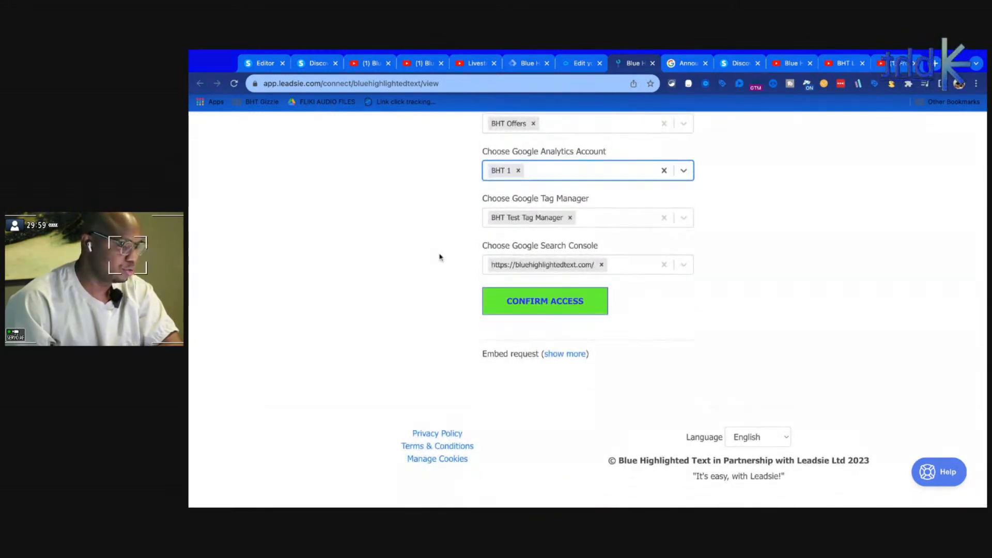
scroll(440, 258, "up", 5)
left_click(513, 272)
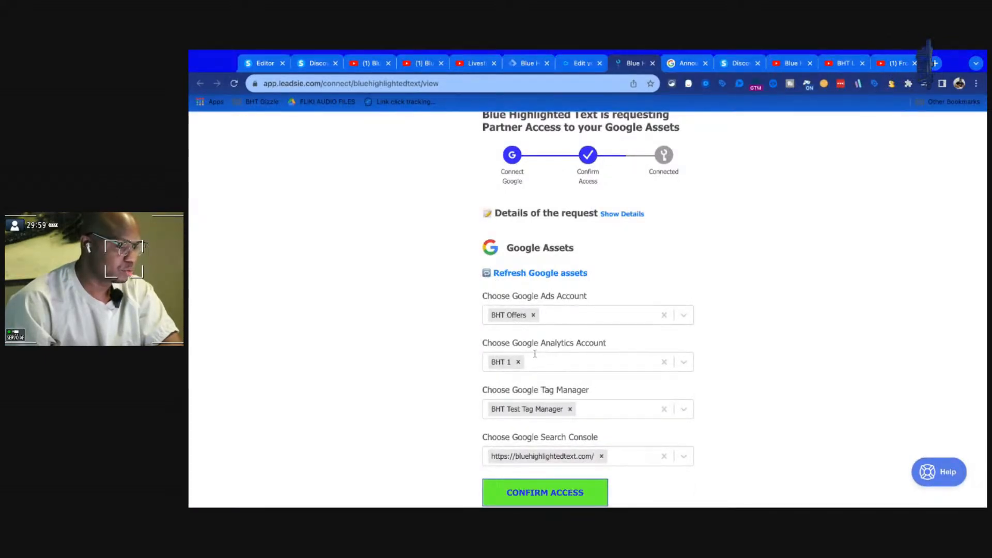
scroll(536, 376, "down", 1)
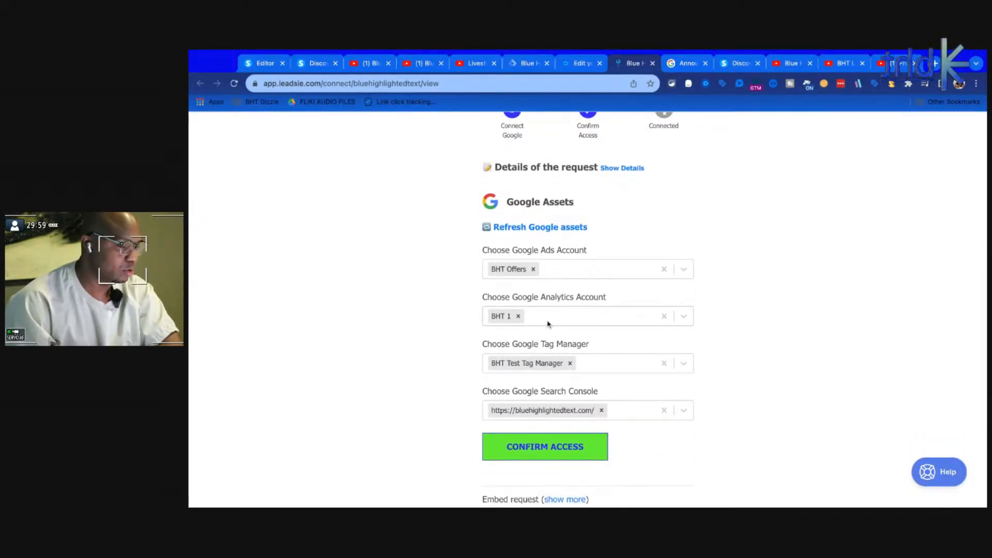
scroll(631, 372, "down", 3)
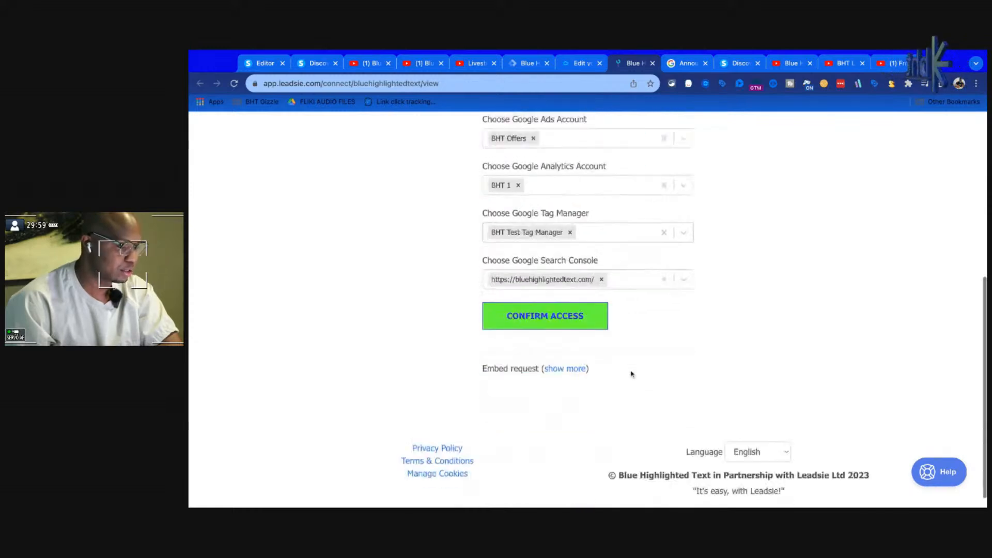
scroll(654, 318, "up", 6)
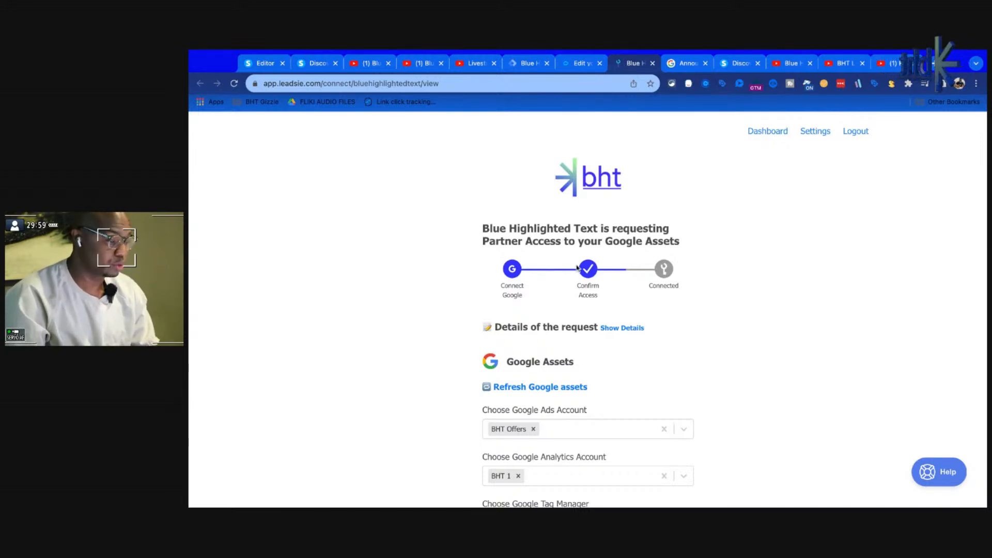
scroll(577, 267, "down", 2)
scroll(582, 252, "up", 2)
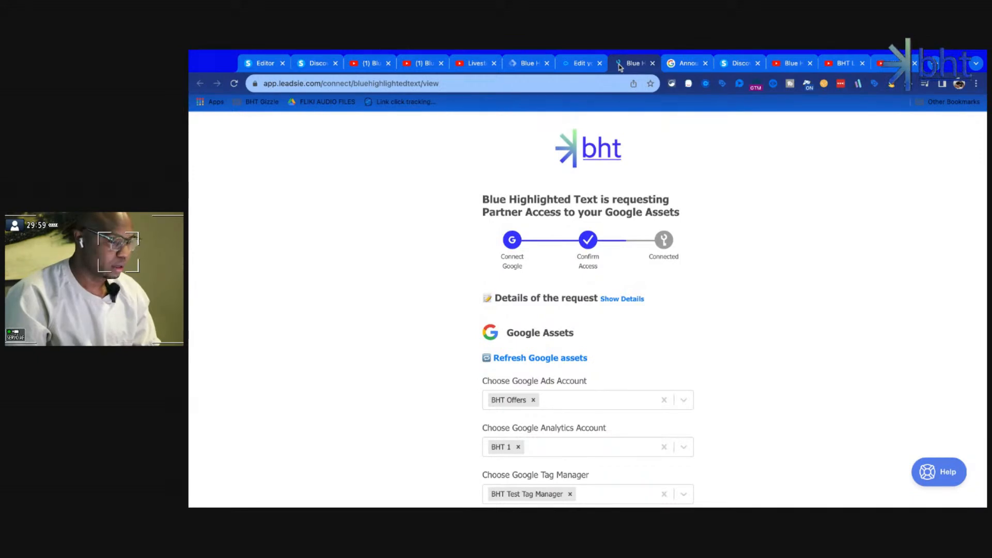
Open leadsie.com in a new tab and go to the account dashboard.
key("ctrl+t")
type("leadsie.com")
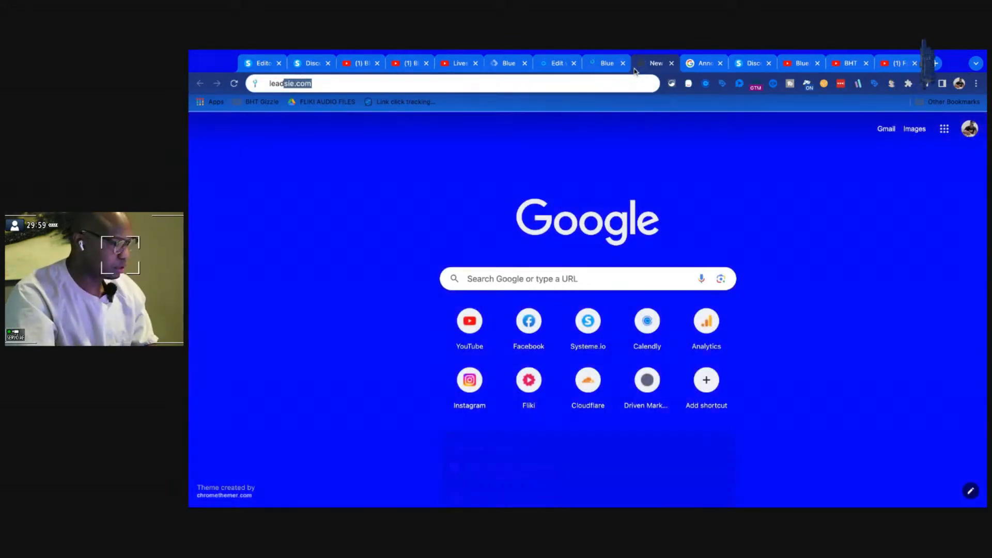
key("Return")
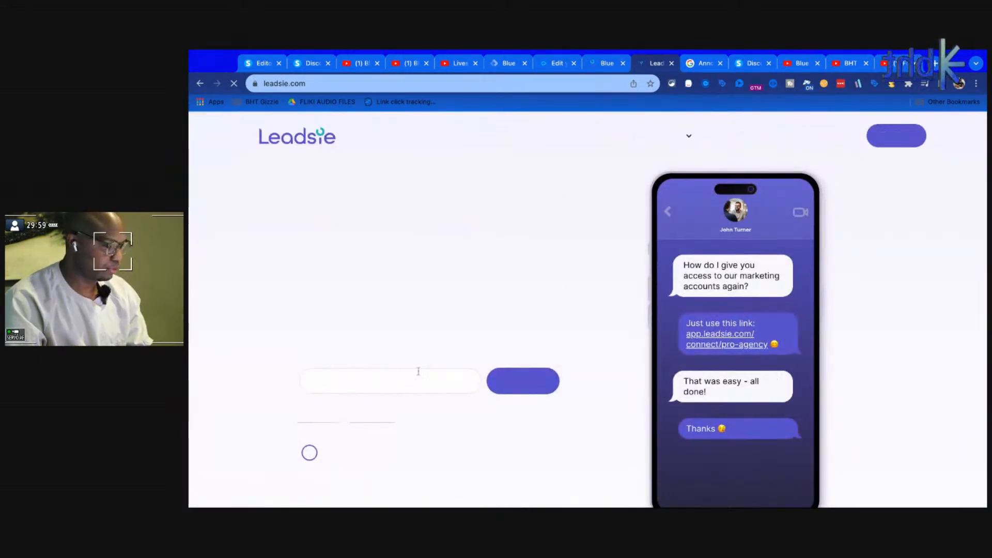
scroll(626, 270, "down", 3)
scroll(749, 217, "up", 3)
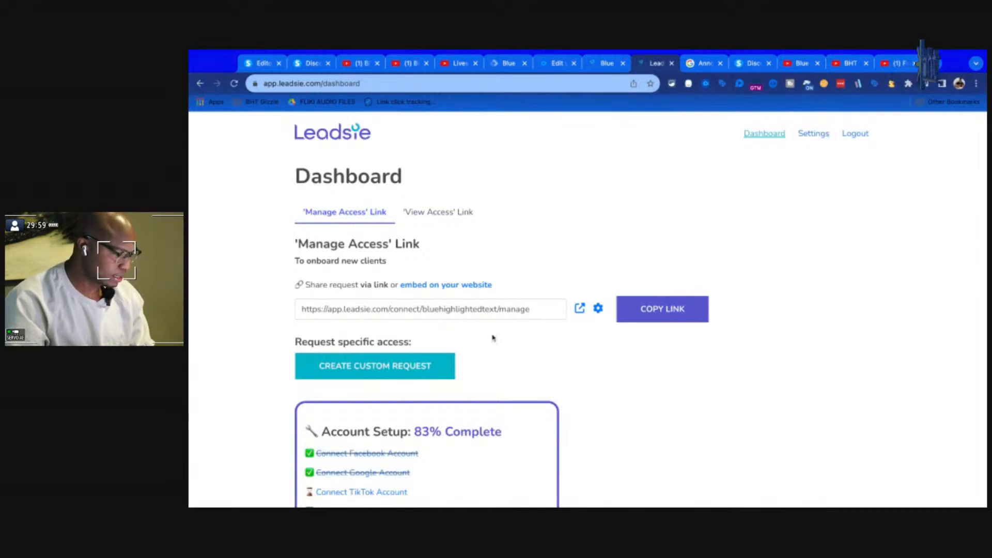
Look over the dashboard, open the affiliate program application from it, and go to the affiliate login.
scroll(495, 313, "down", 5)
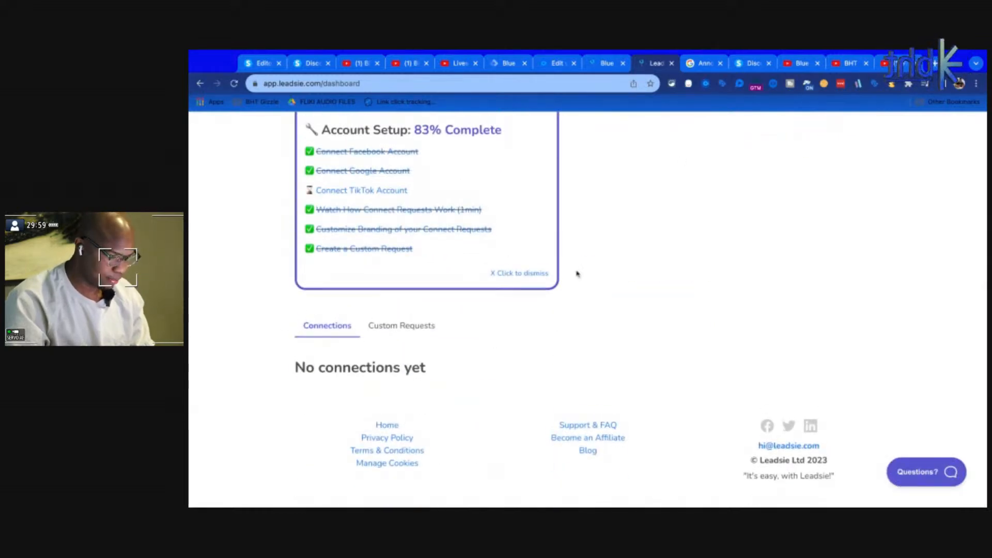
scroll(577, 274, "up", 4)
scroll(577, 274, "down", 5)
left_click(581, 440)
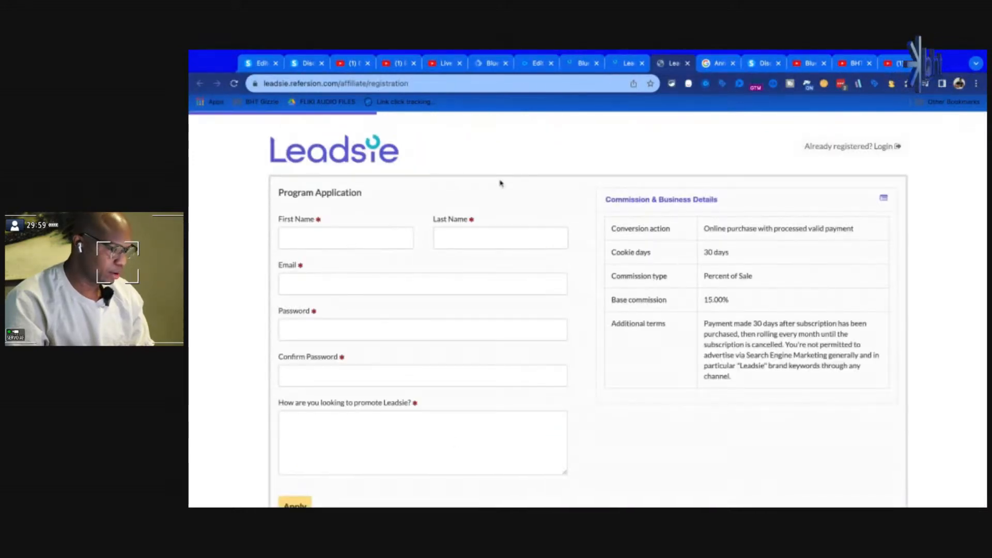
left_click(882, 146)
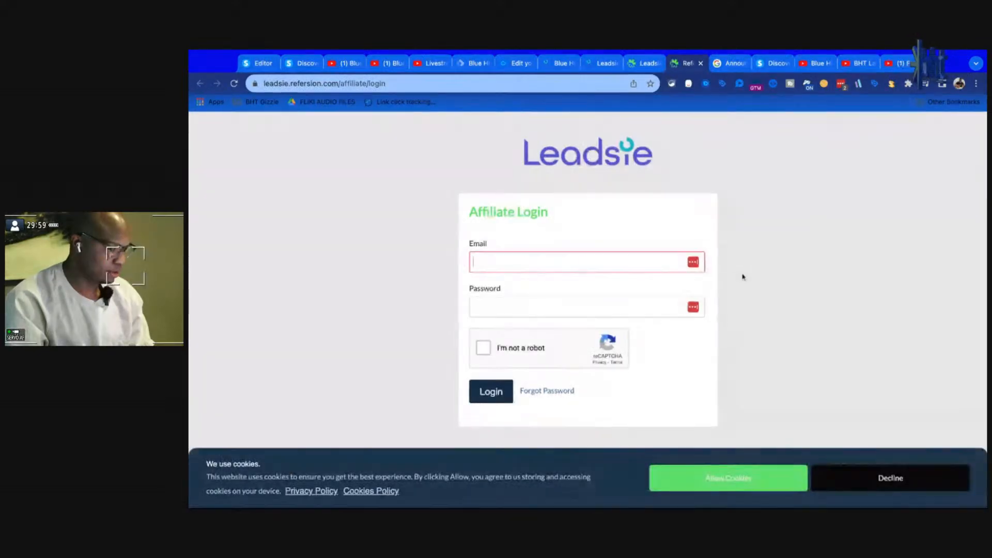
Try to log in to the affiliate account with the account email and password, passing the robot check.
left_click(693, 266)
left_click(589, 304)
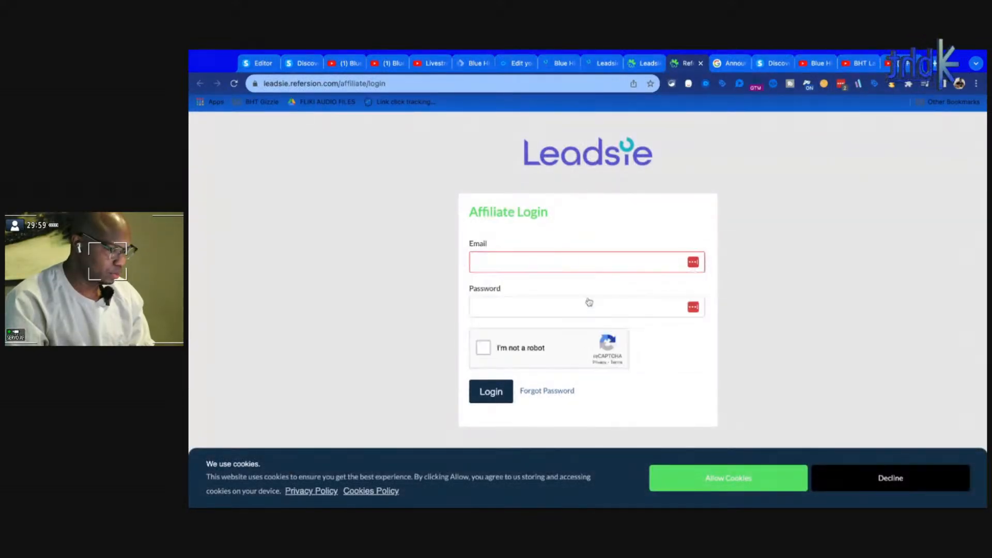
left_click(483, 348)
left_click(487, 390)
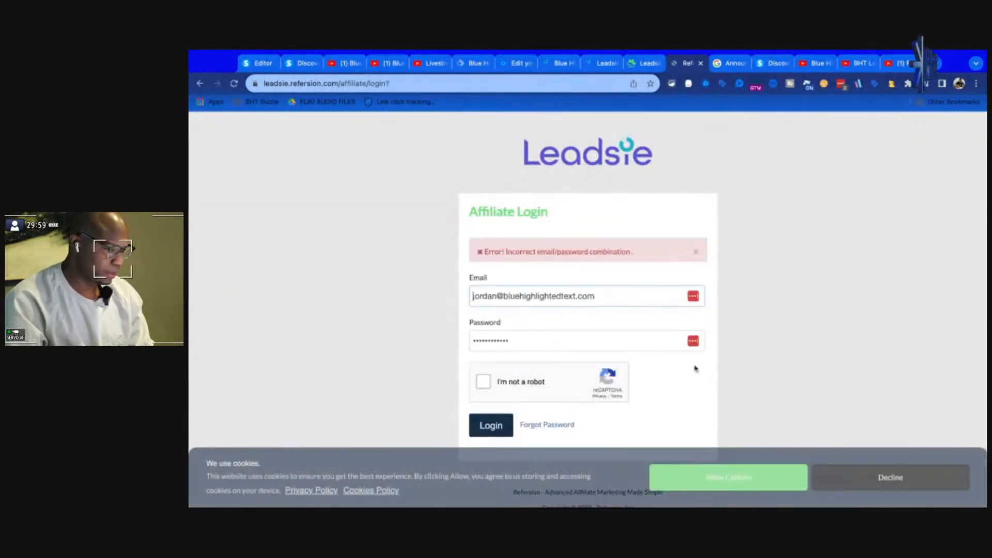
Request a password reset for the affiliate account using the account's email.
left_click(483, 382)
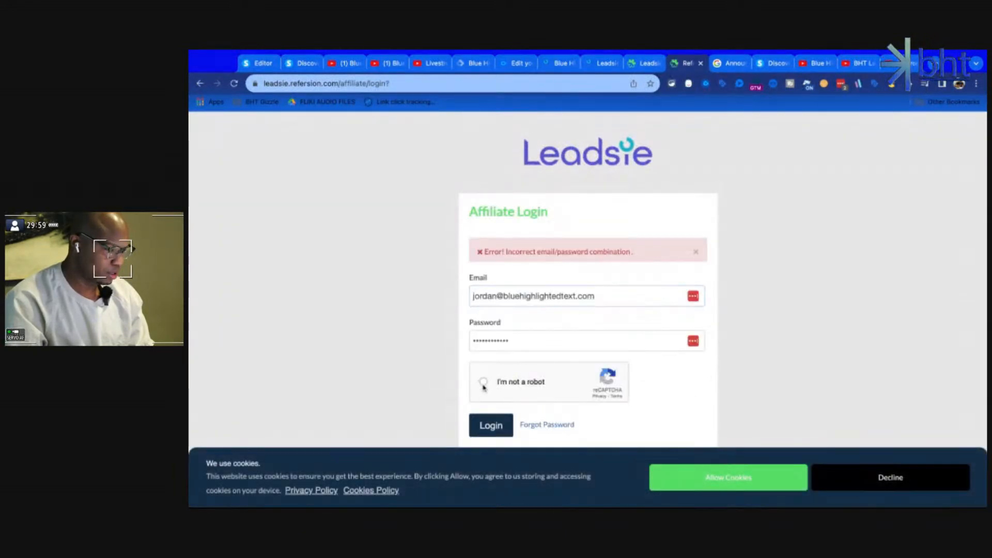
scroll(573, 315, "down", 1)
left_click(546, 402)
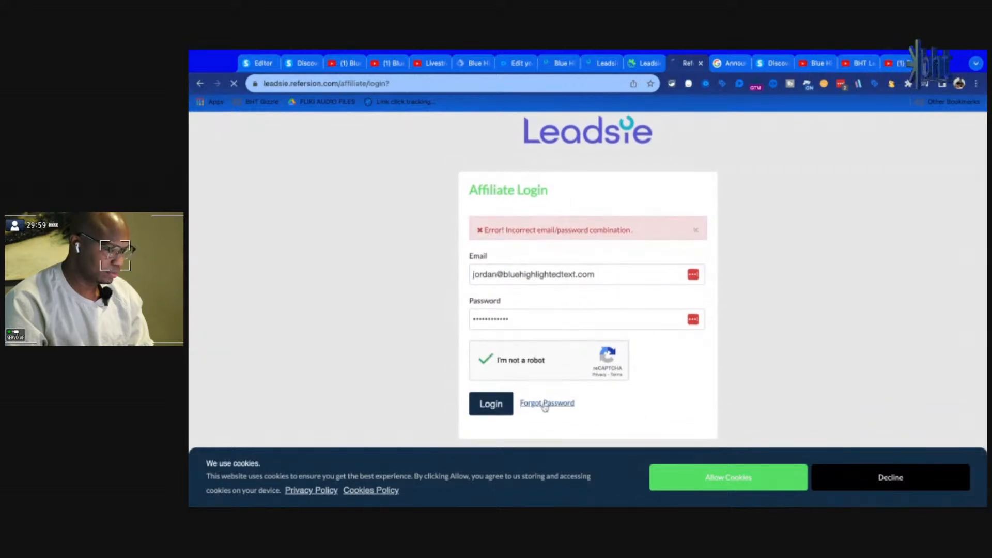
left_click(506, 267)
key("ctrl+v")
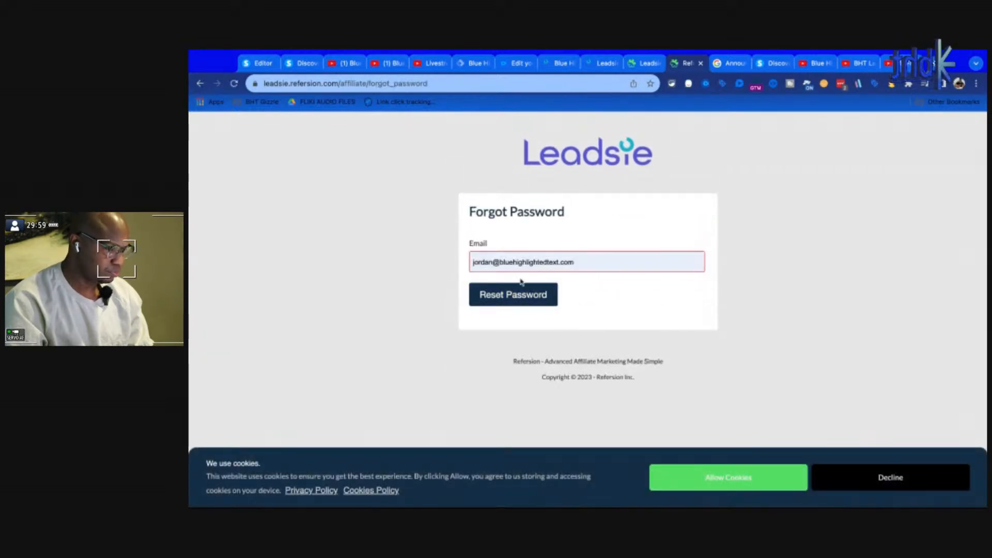
left_click(511, 295)
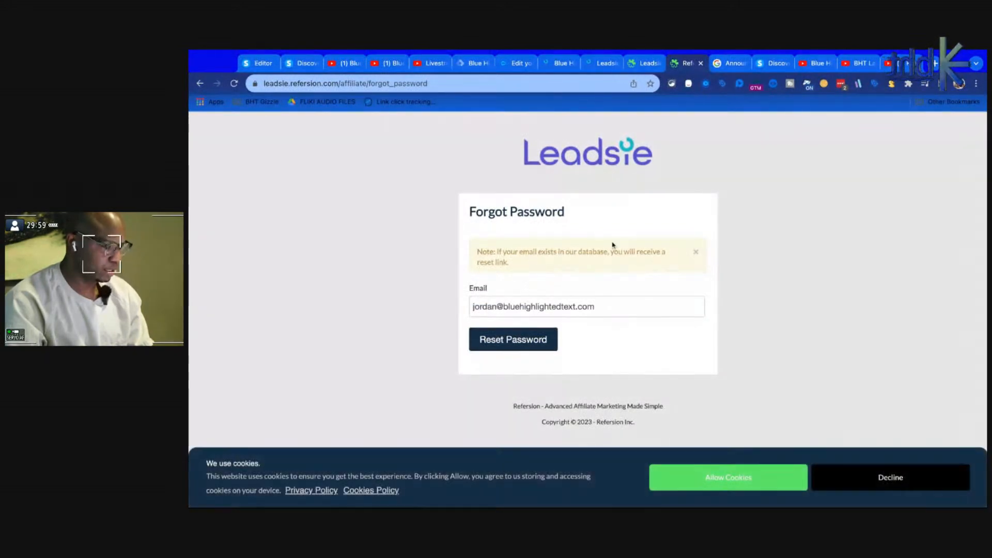
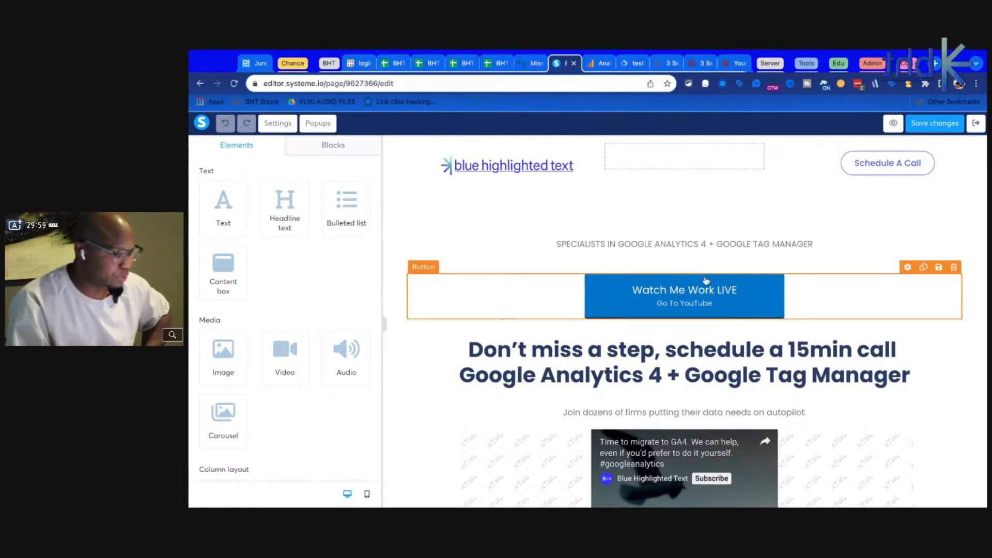
Look over the 15min call page in the Systeme.io editor, preview it, and follow its Watch Me Work LIVE link.
scroll(449, 328, "down", 8)
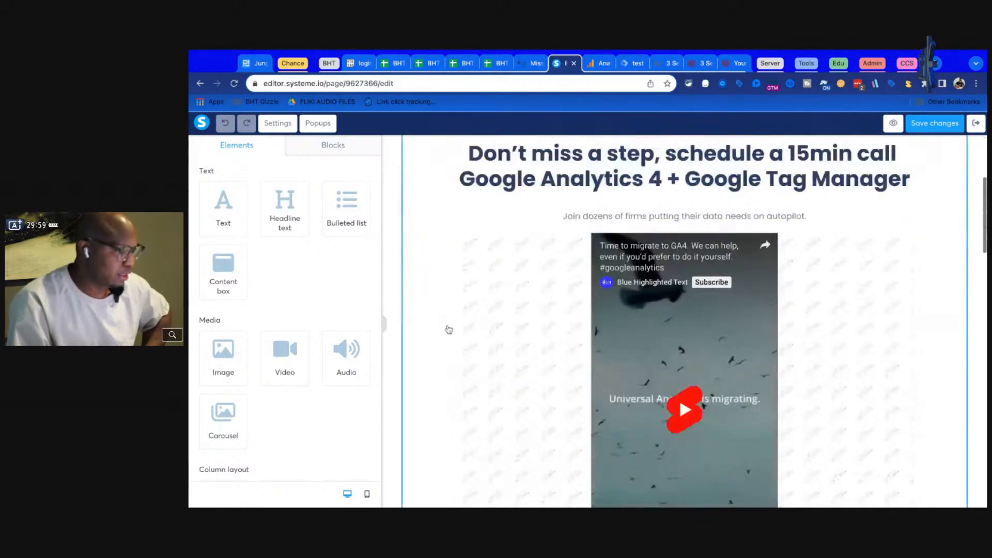
scroll(448, 329, "down", 10)
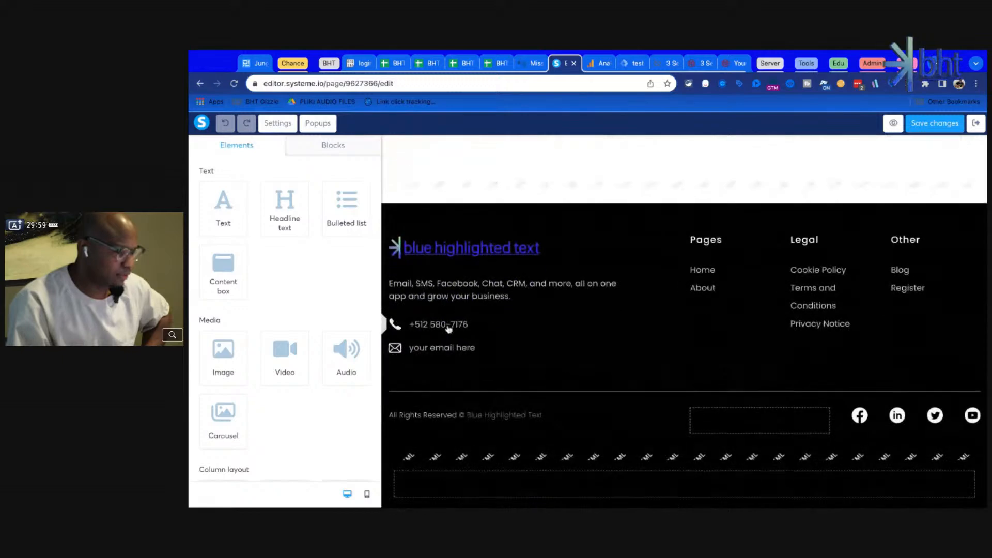
scroll(448, 329, "up", 8)
scroll(449, 329, "up", 10)
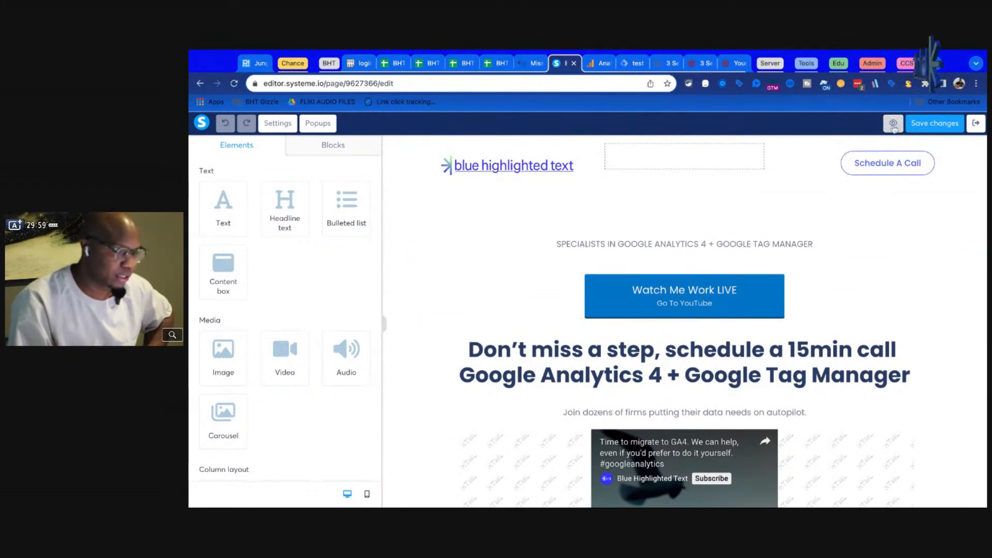
left_click(894, 124)
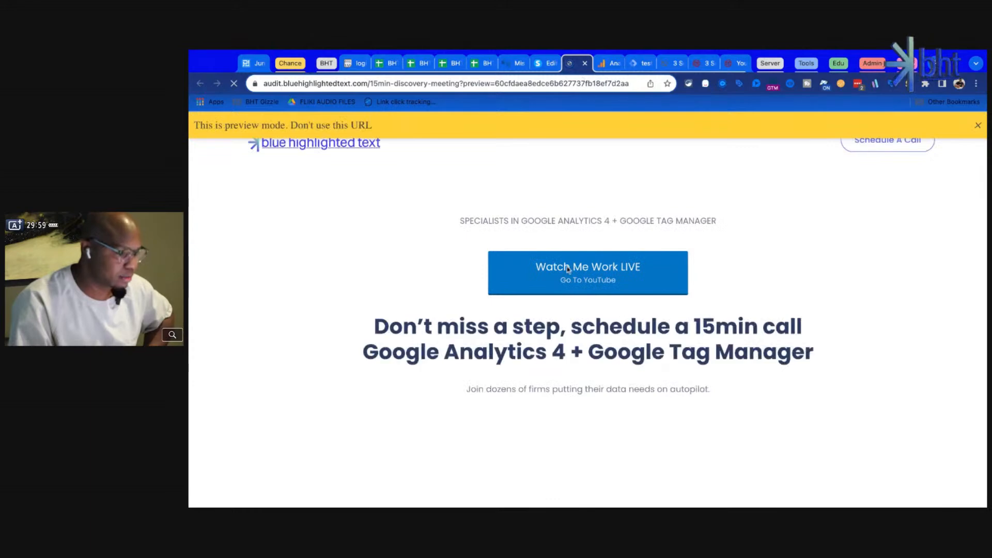
left_click(569, 271)
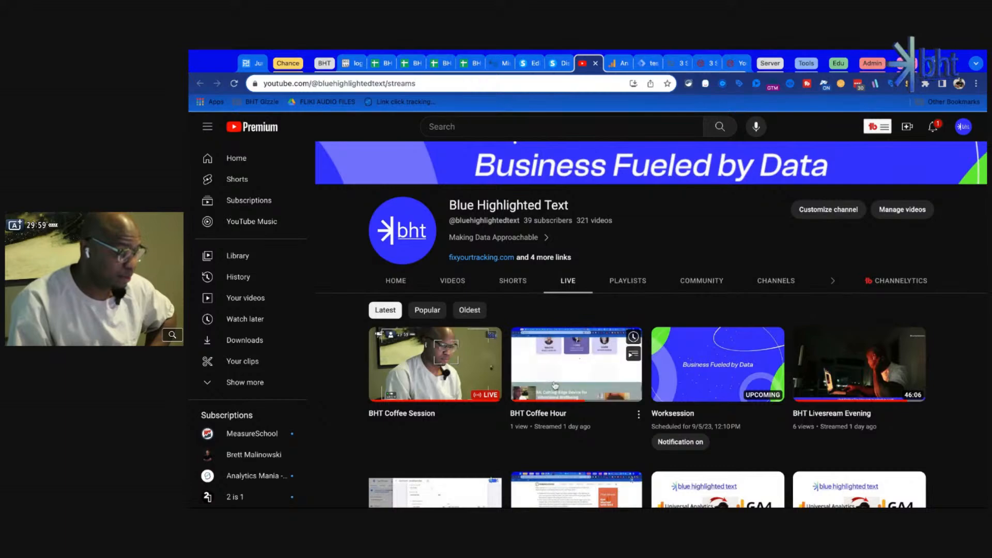
Look through the Blue Highlighted Text channel's live streams on YouTube.
scroll(861, 379, "down", 3)
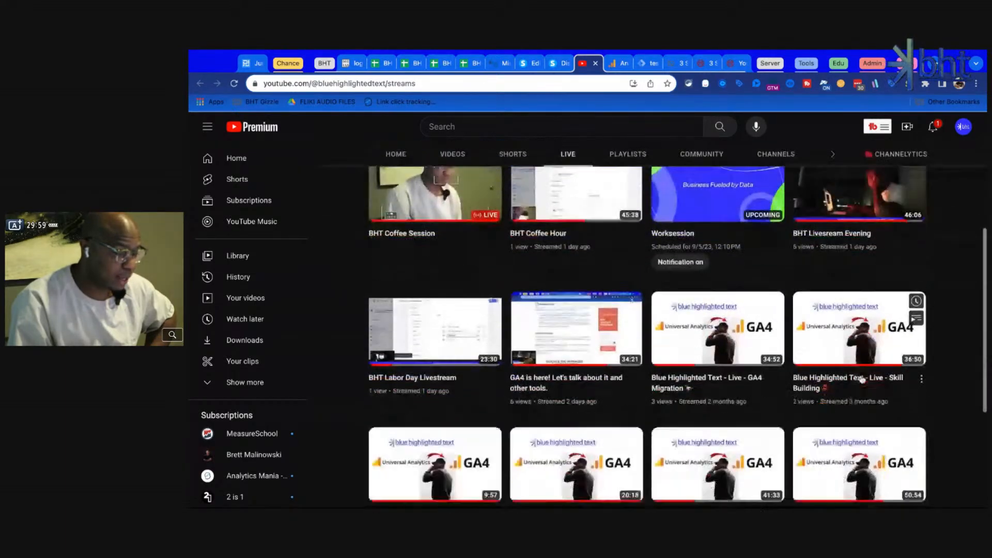
scroll(862, 379, "down", 2)
scroll(723, 361, "up", 5)
scroll(548, 406, "down", 7)
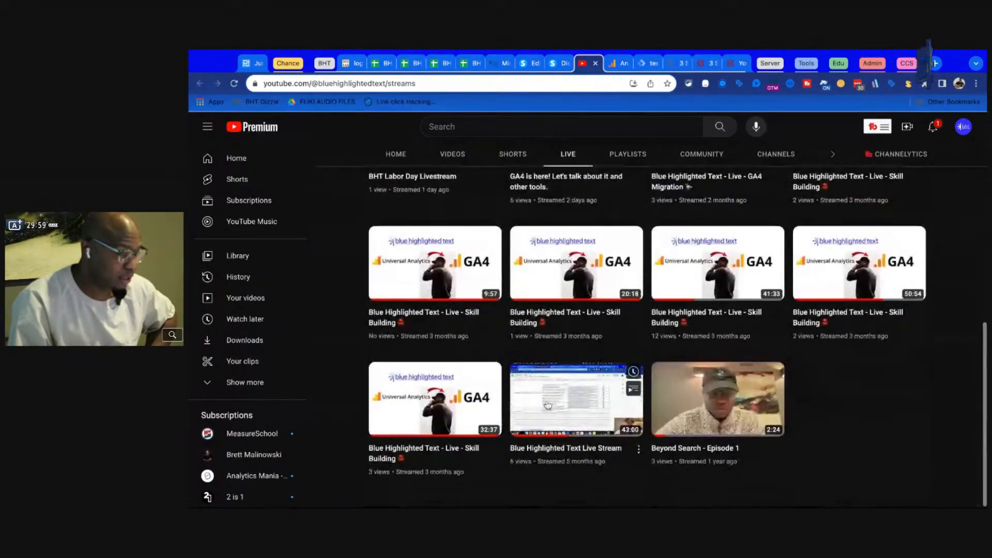
scroll(549, 398, "up", 8)
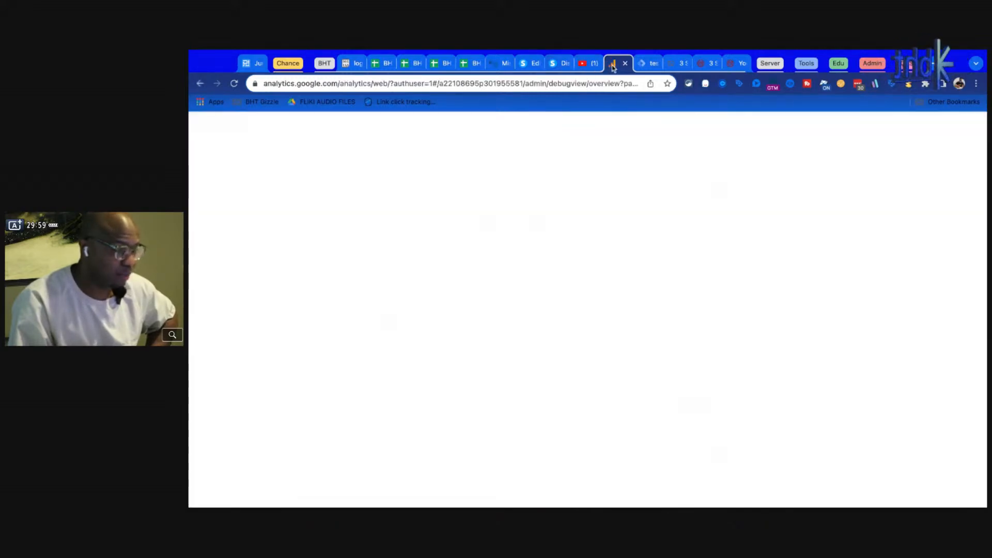
Switch to Google Analytics and examine the ua_03_lm___3_secret_keys event parameters in DebugView for tccii.com - GA4.
left_click(620, 63)
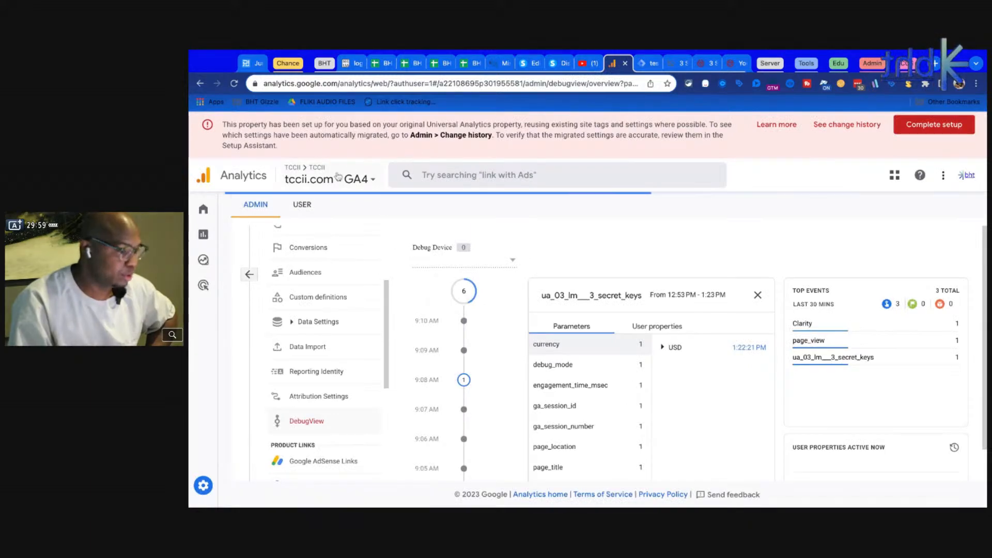
scroll(579, 333, "down", 1)
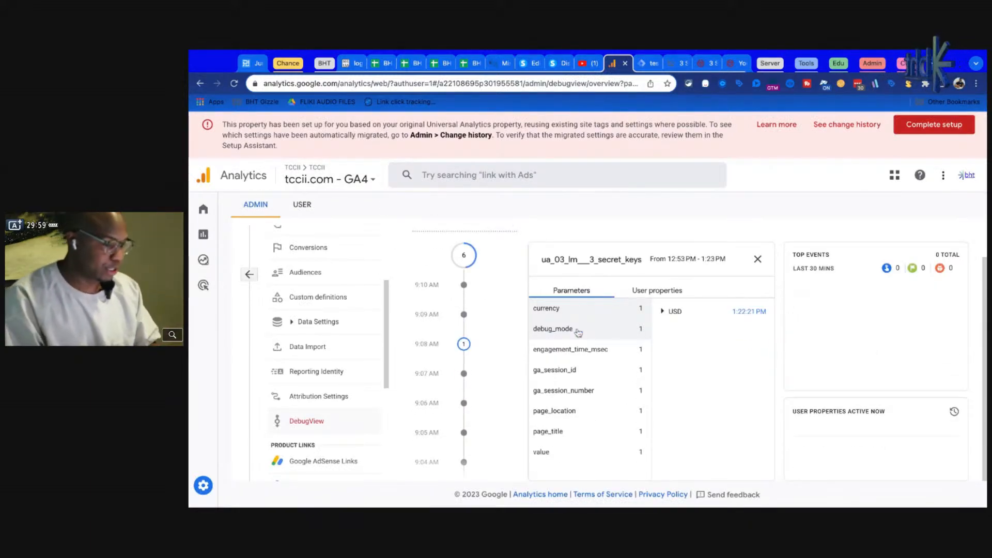
scroll(571, 341, "up", 1)
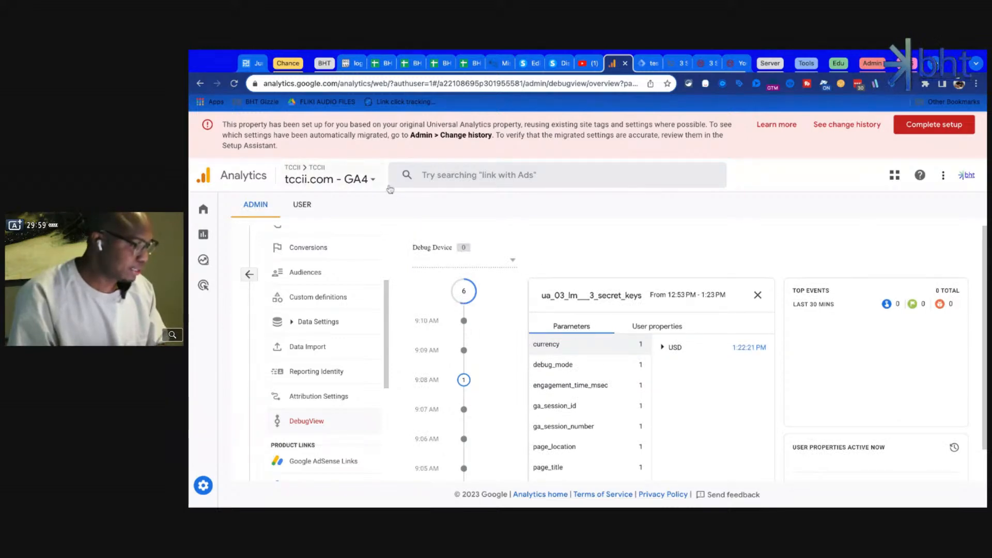
Switch to Google Tag Manager and open the tccii.com container of the TCCII account from the full account list.
left_click(646, 63)
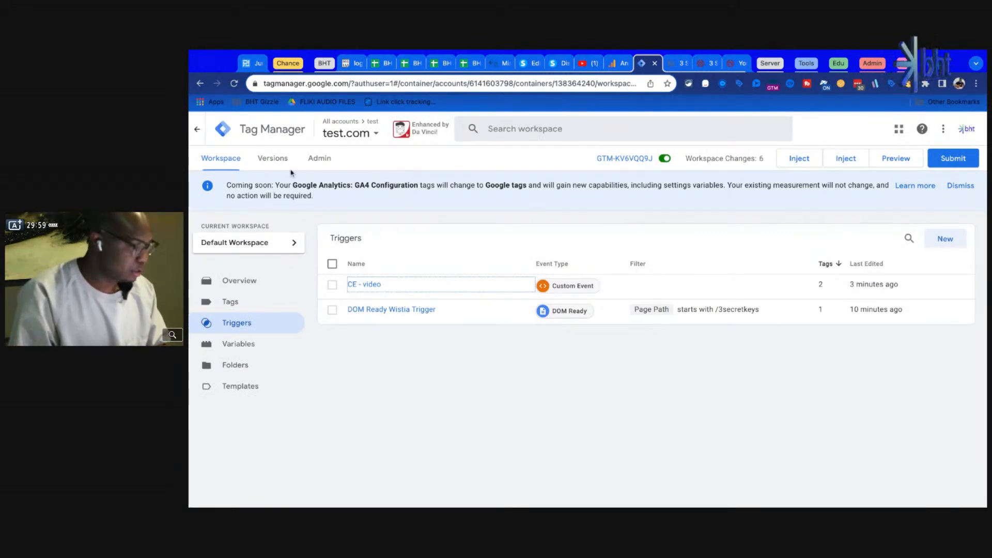
left_click(223, 133)
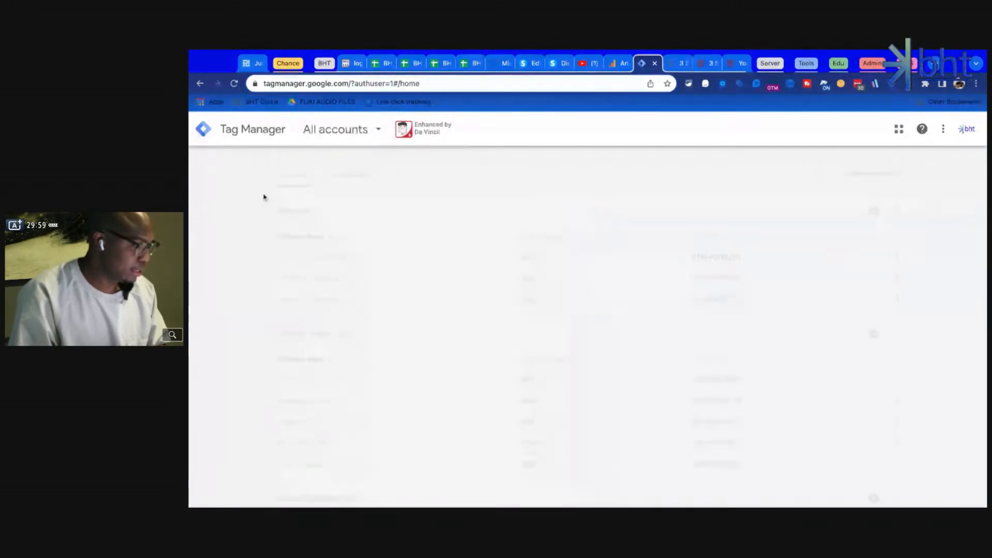
scroll(310, 258, "down", 10)
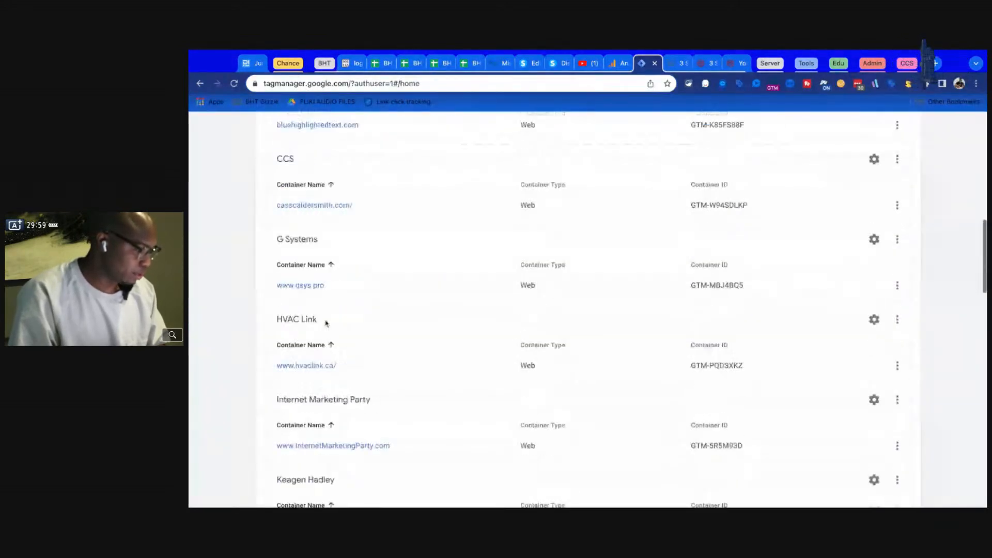
scroll(326, 323, "down", 15)
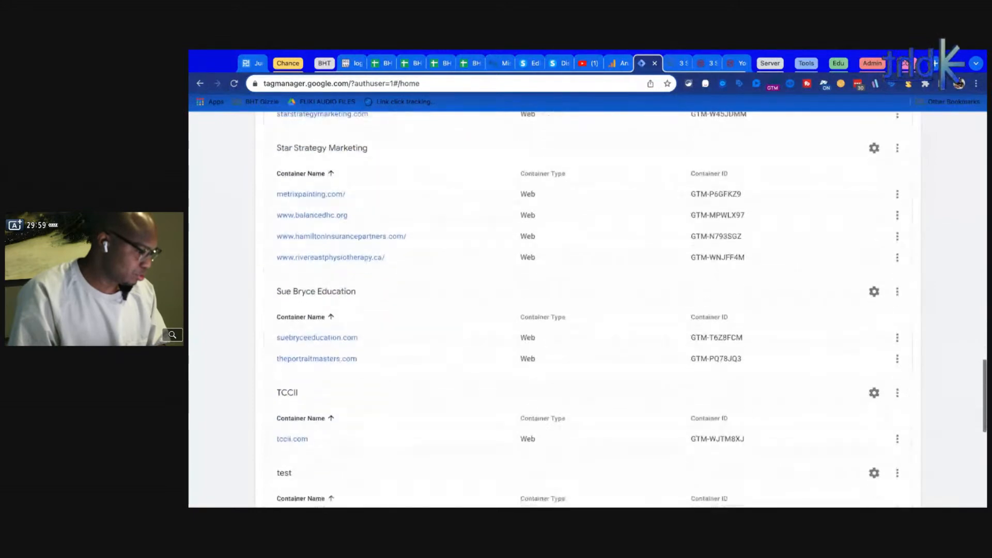
scroll(327, 283, "down", 8)
scroll(327, 284, "up", 3)
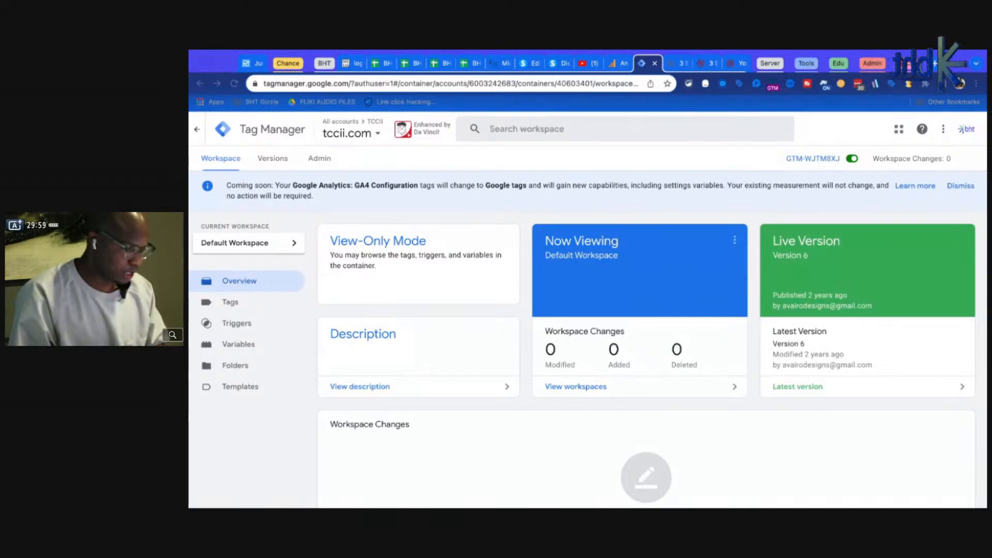
Look over the tccii.com container's workspace overview and its list of tags.
scroll(528, 407, "down", 1)
scroll(527, 405, "down", 5)
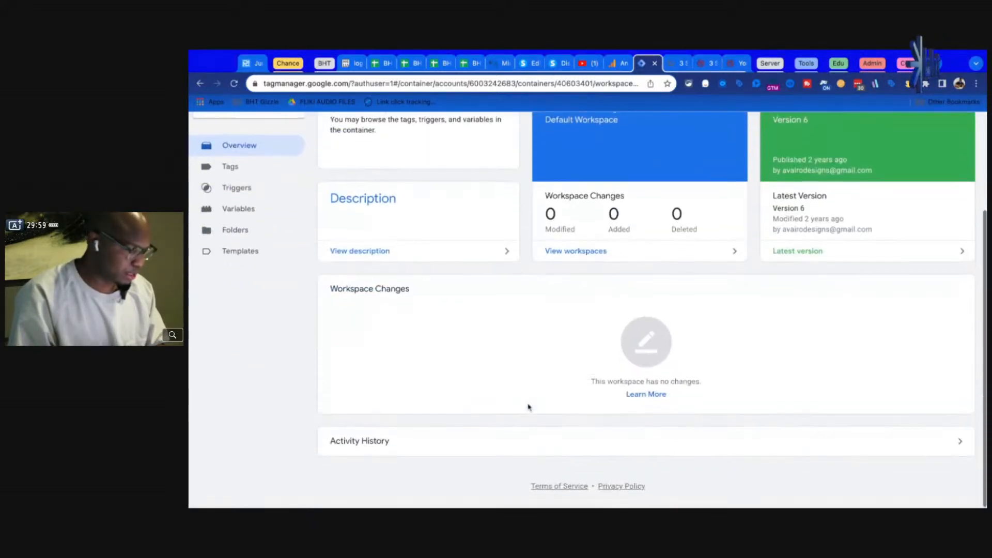
scroll(527, 405, "up", 5)
scroll(447, 273, "up", 1)
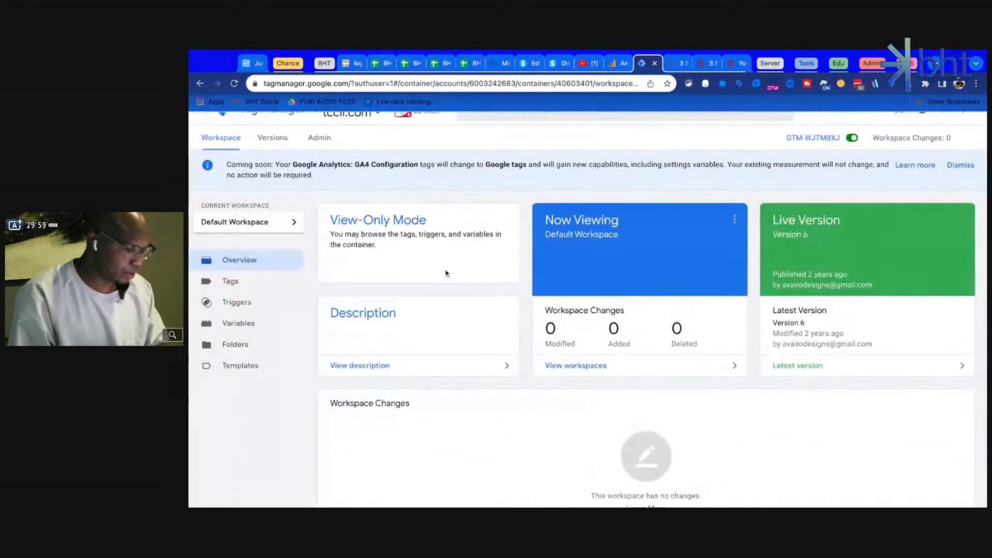
left_click(217, 281)
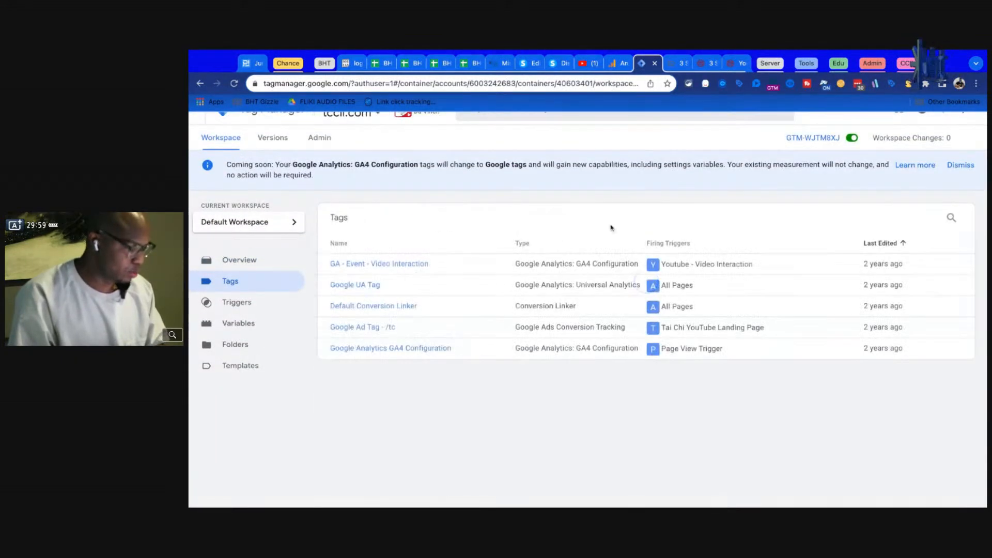
left_click(240, 259)
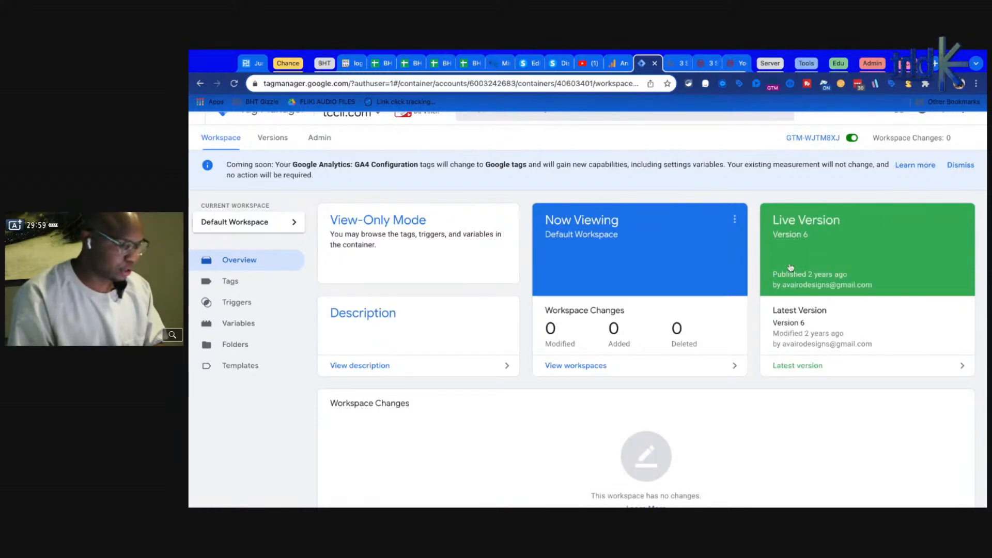
Check the tccii.com workspace's activity history, close it, and review the tags with their firing triggers.
scroll(509, 290, "down", 2)
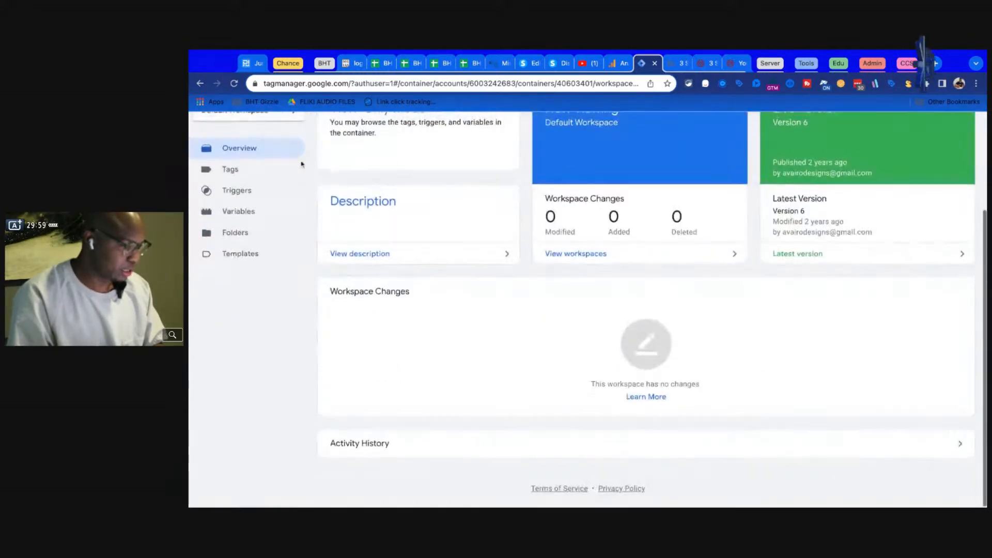
scroll(391, 206, "up", 1)
scroll(372, 270, "down", 1)
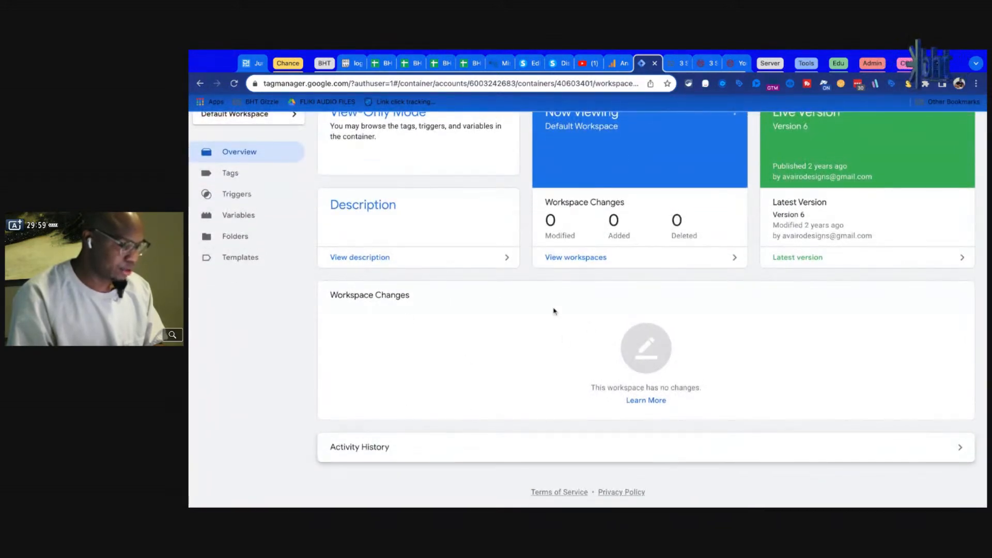
left_click(961, 450)
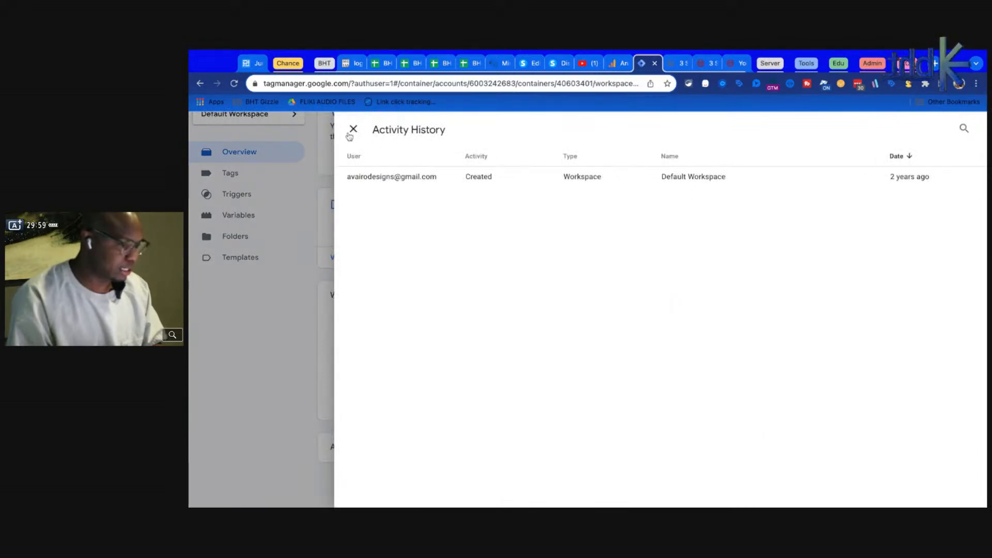
left_click(351, 131)
left_click(229, 172)
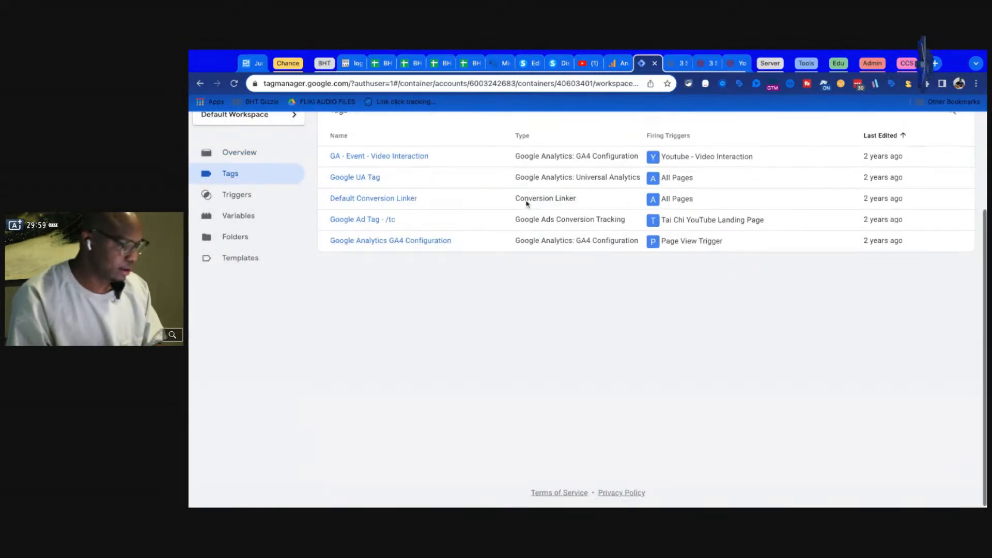
scroll(527, 203, "up", 3)
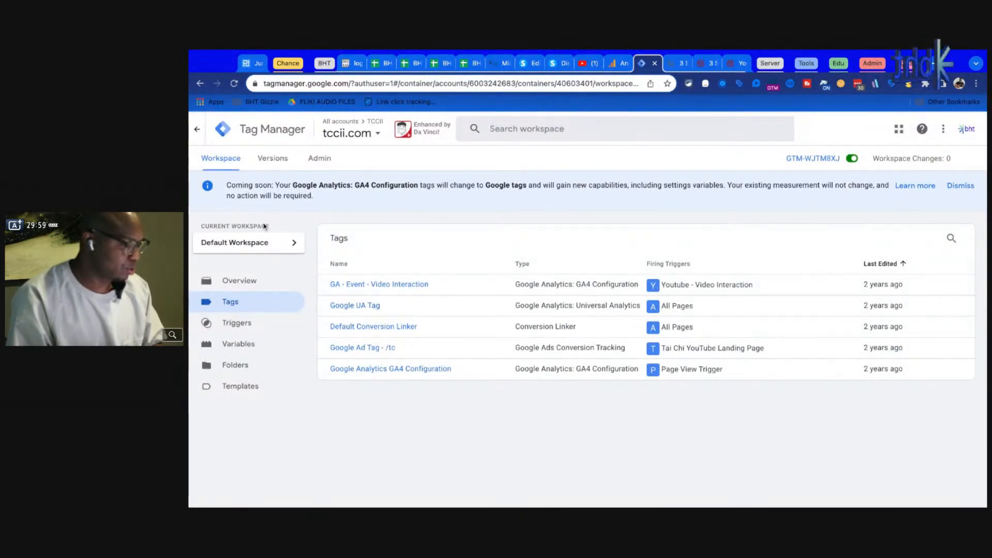
Switch to the test account's test.com container and review its workspace changes.
left_click(361, 133)
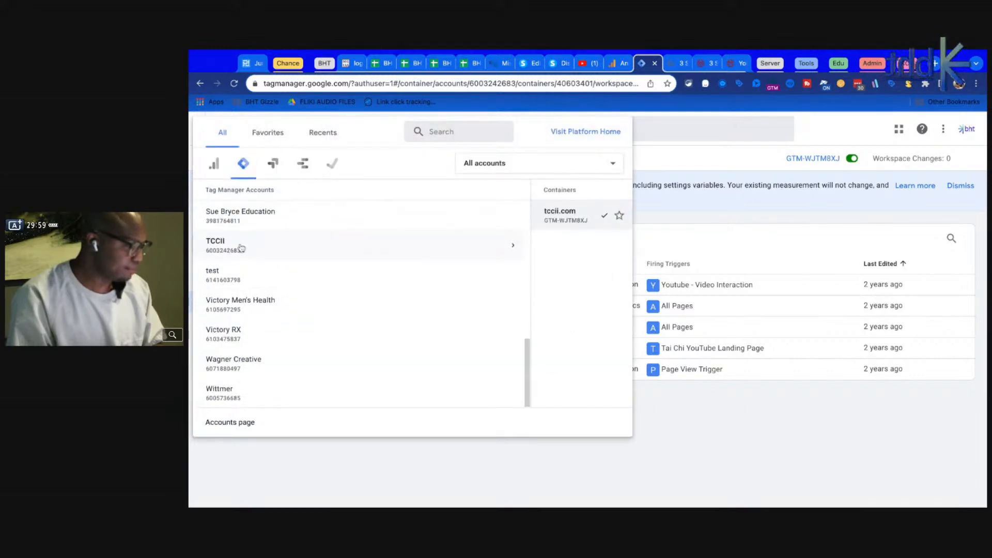
left_click(240, 278)
left_click(447, 215)
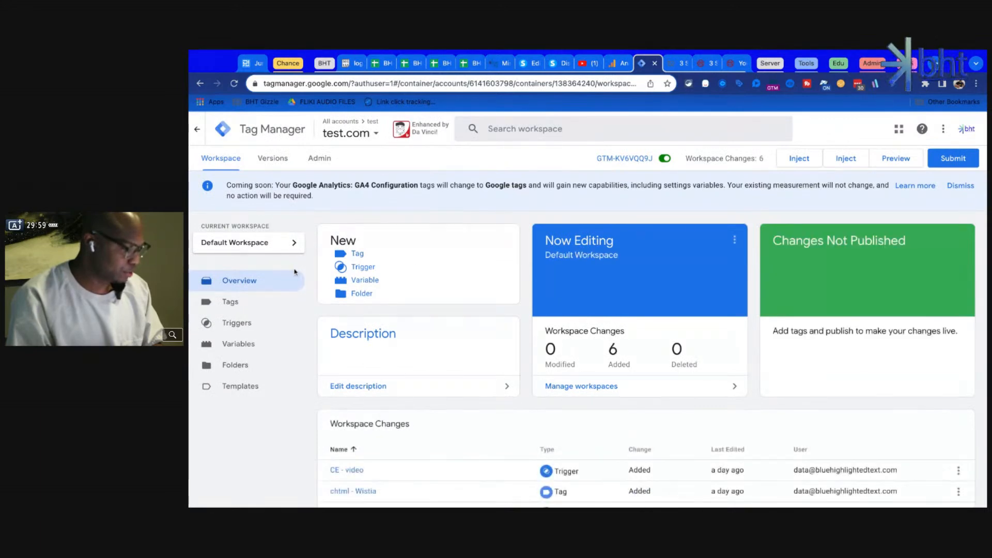
scroll(377, 427, "down", 3)
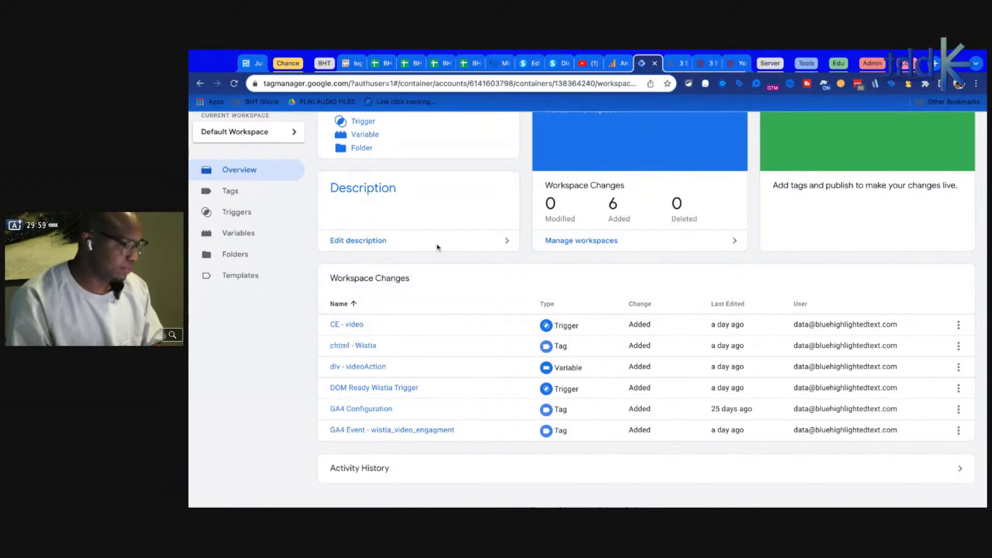
Check the 3 Secret Keys video page for its video player type and its data layer events in Analytics Debugger.
left_click(675, 68)
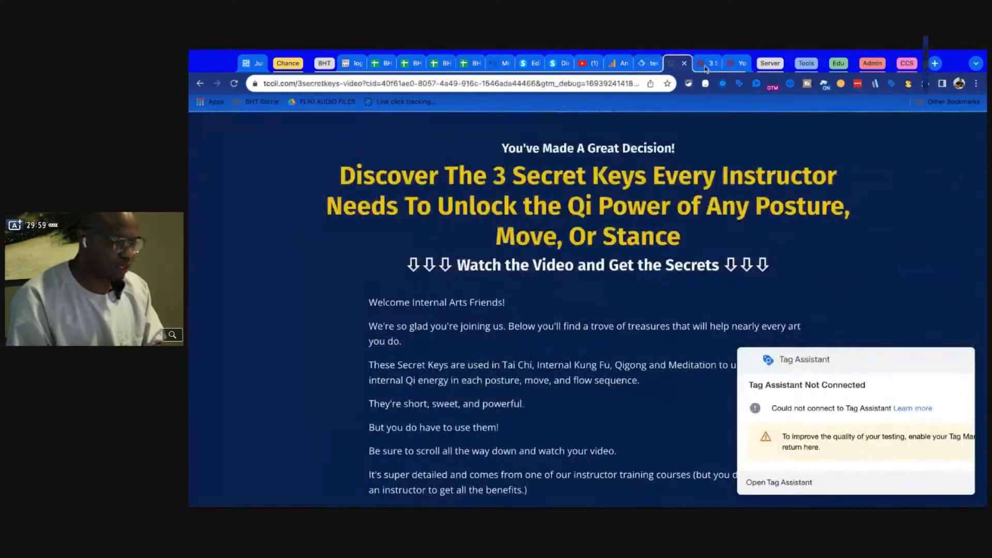
left_click(706, 66)
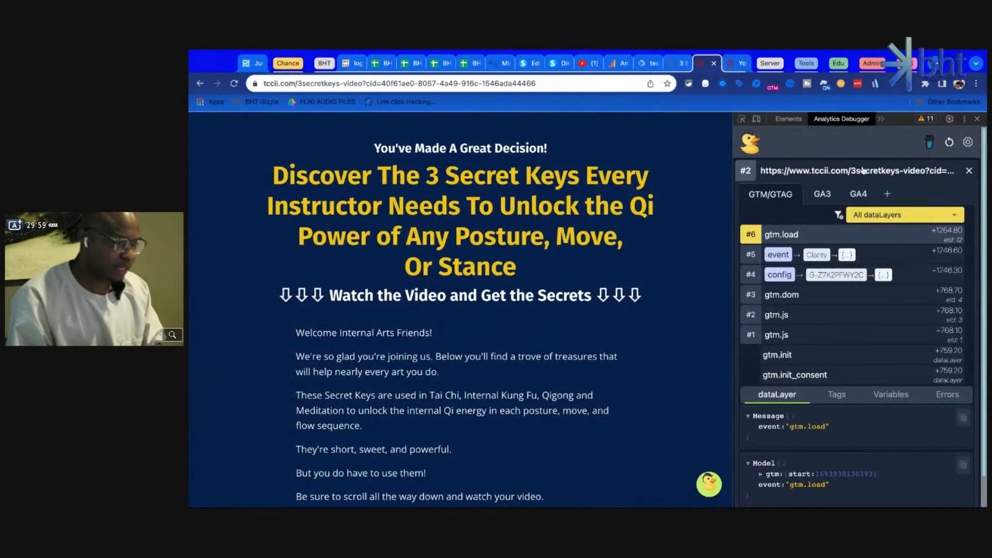
scroll(454, 426, "down", 10)
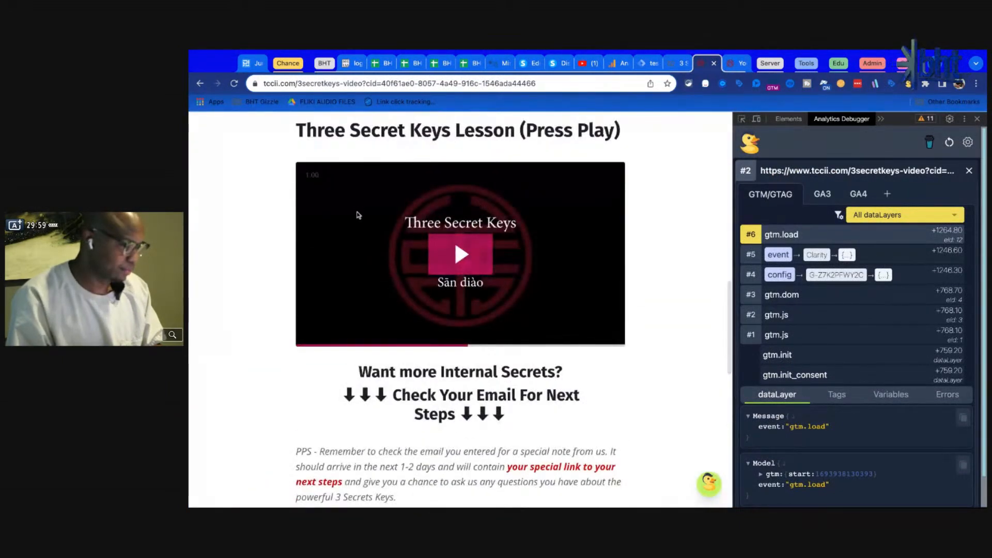
right_click(357, 214)
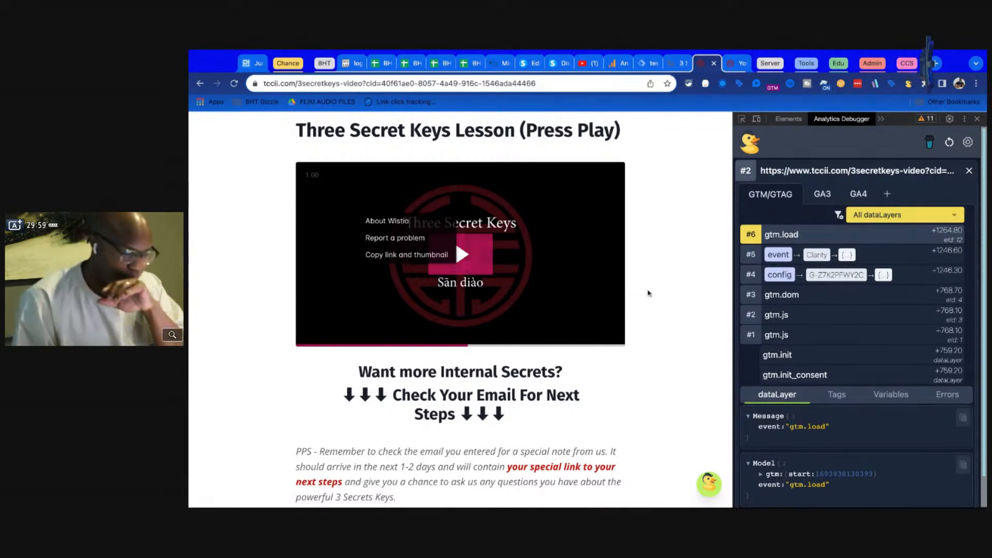
scroll(743, 347, "down", 1)
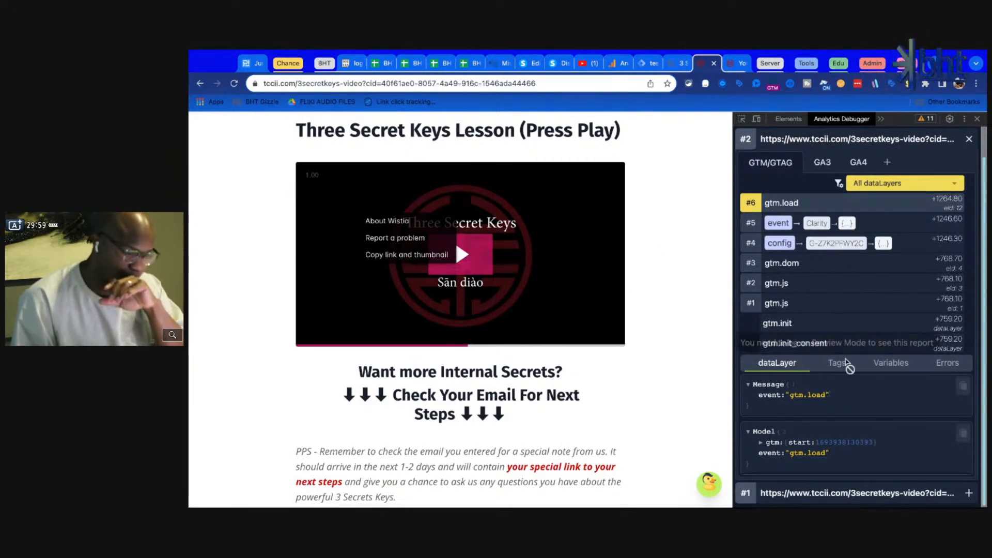
Close the duplicate 3 Secret Keys page opened in Tag Assistant debug mode and return to the test.com overview.
left_click(677, 63)
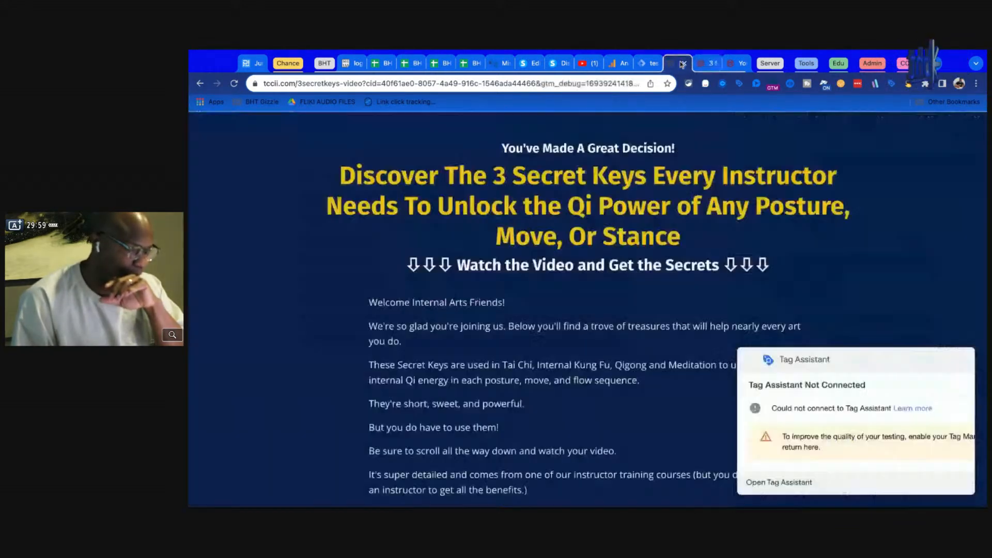
left_click(684, 63)
left_click(642, 64)
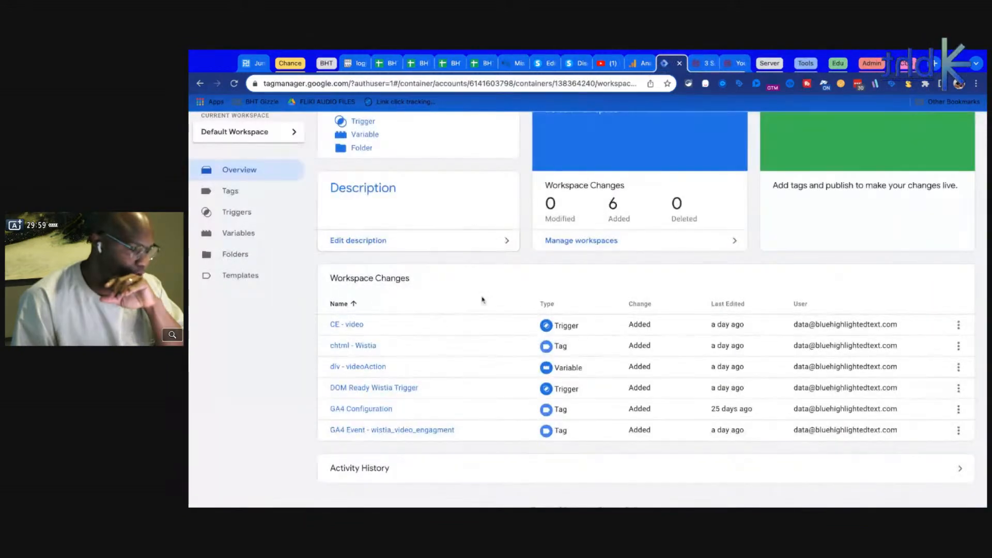
scroll(465, 290, "up", 1)
scroll(506, 284, "up", 2)
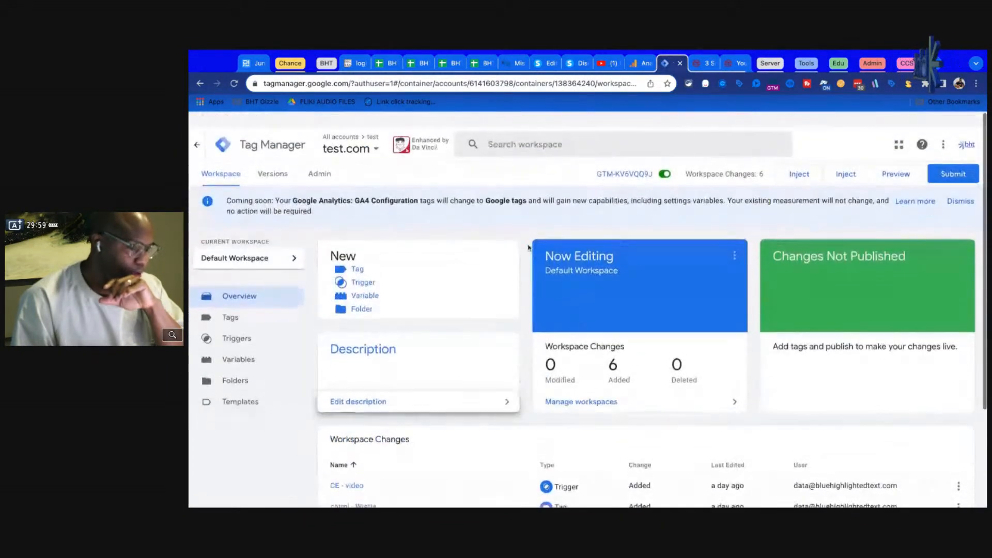
Go back to the top of the remaining 3 Secret Keys video page and close its developer tools.
left_click(704, 63)
scroll(622, 150, "up", 10)
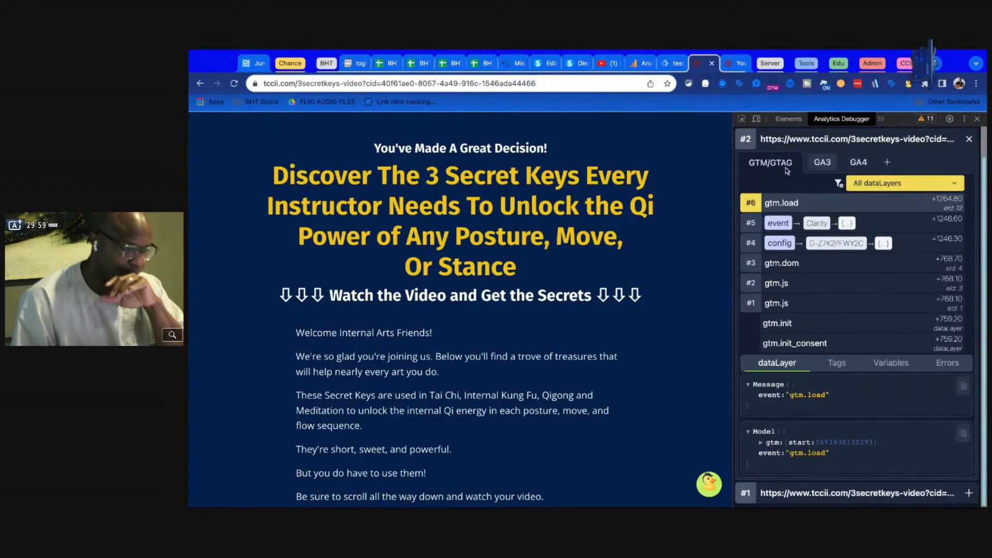
left_click(977, 120)
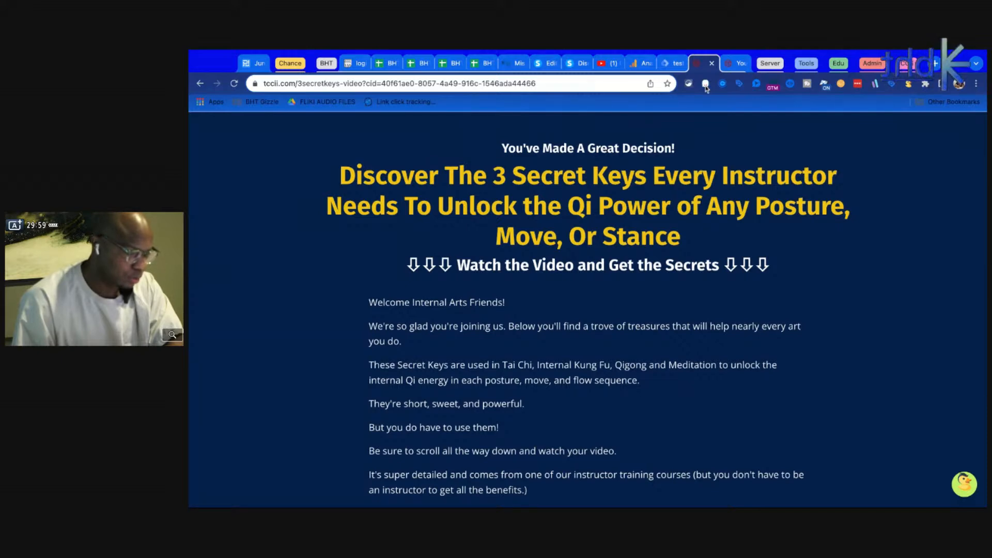
Return to the test.com container in Tag Manager and look over the added triggers, tags and variable.
left_click(669, 63)
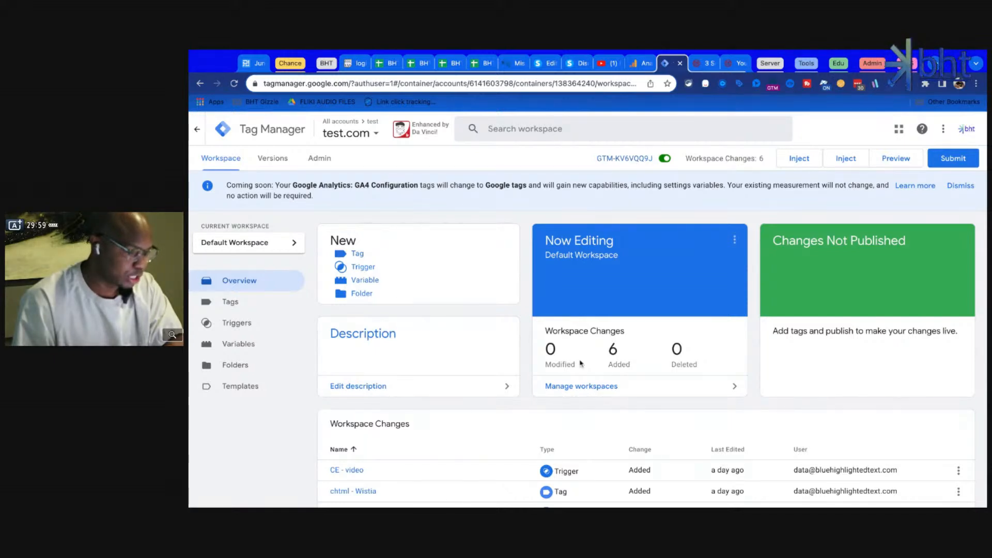
scroll(580, 364, "down", 1)
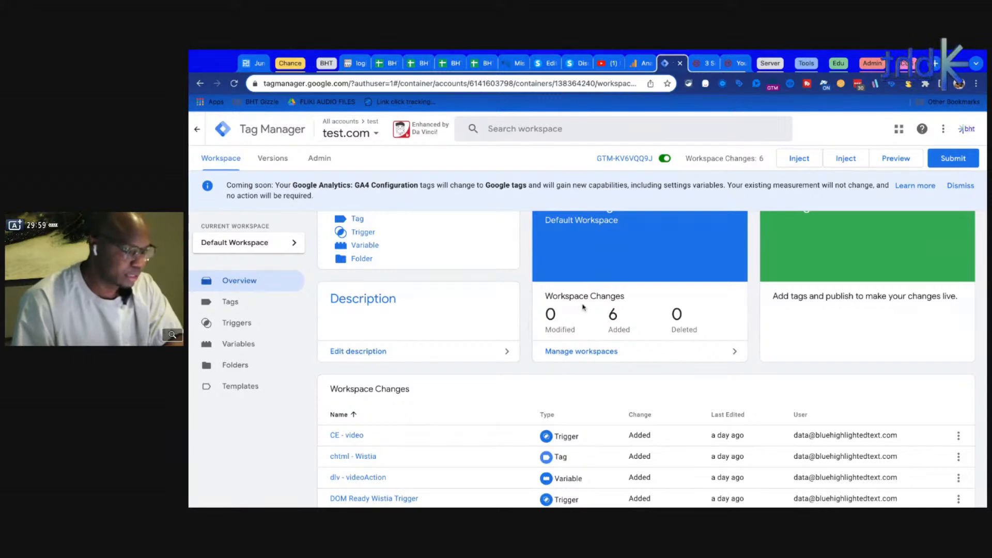
scroll(585, 257, "down", 3)
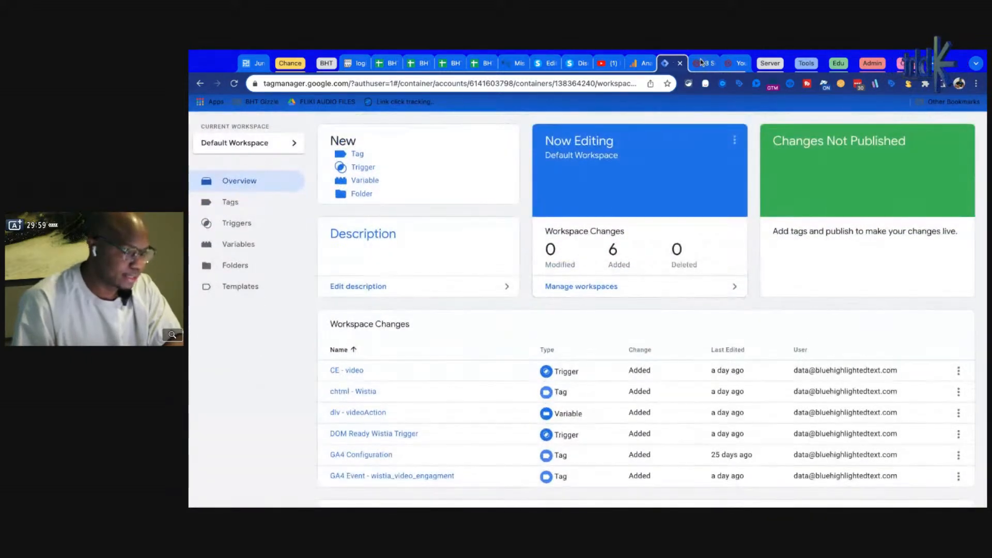
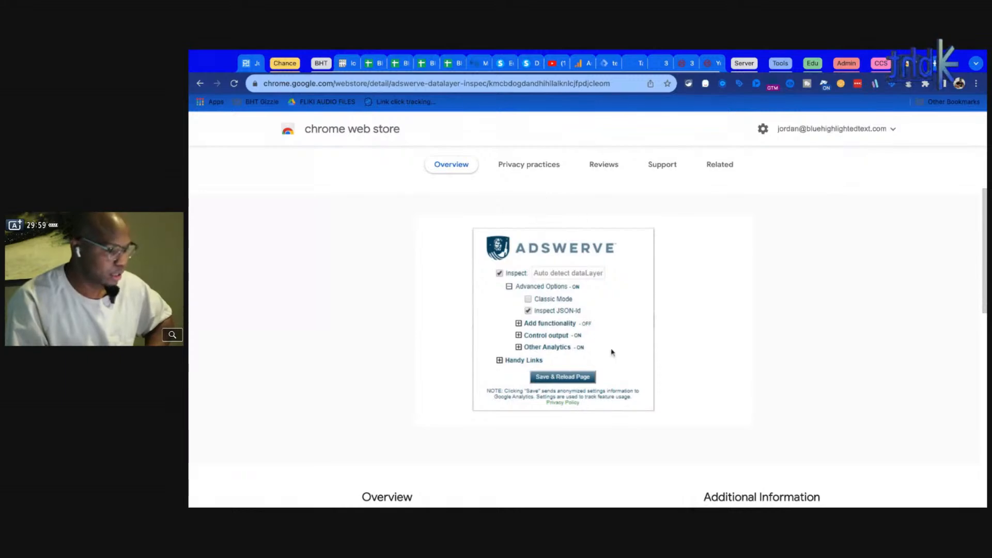
Read the Adswerve dataLayer Inspector+ page in the Chrome Web Store and browse its related tag debugging extensions.
scroll(550, 266, "up", 2)
scroll(548, 261, "down", 7)
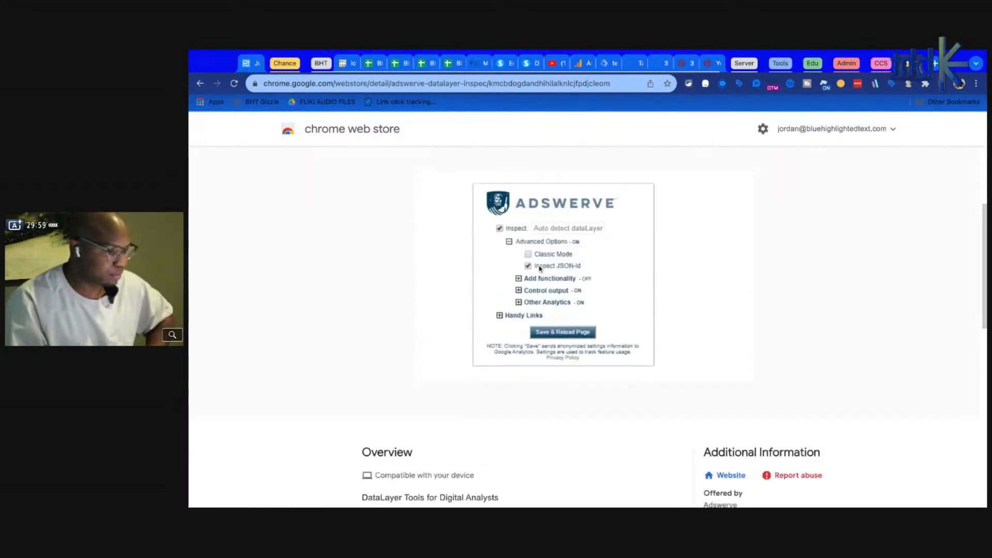
scroll(539, 268, "down", 6)
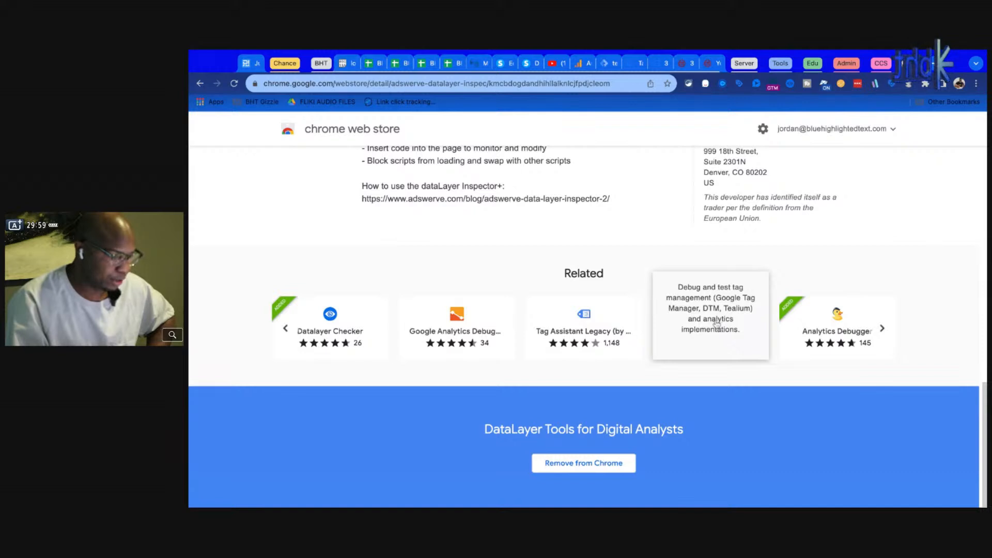
left_click(882, 328)
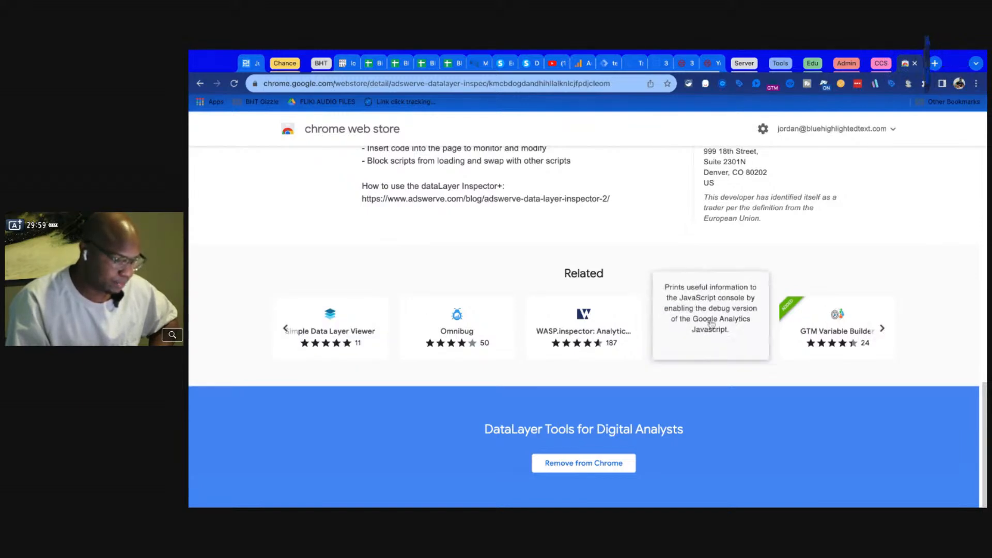
left_click(881, 328)
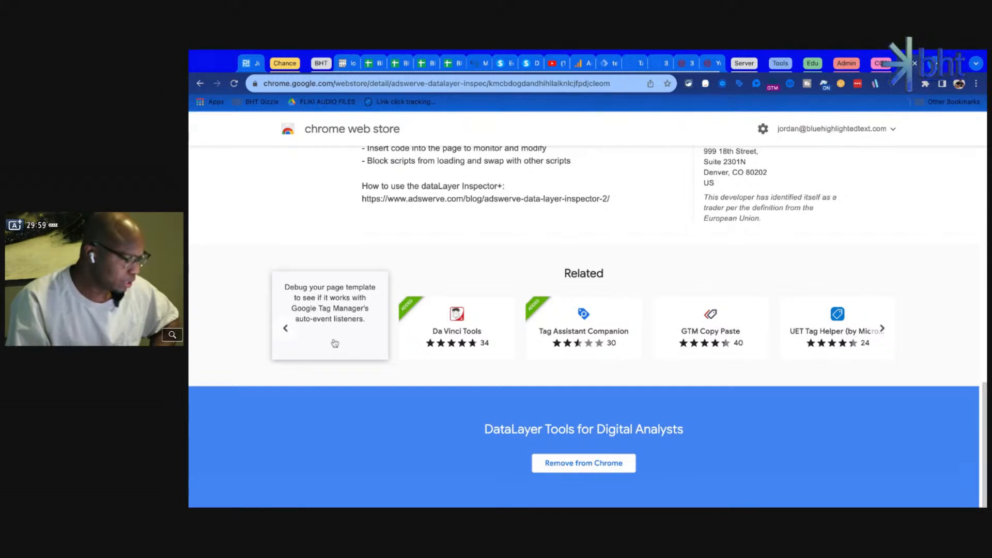
Browse the remaining related tag debugging extensions and return to the top of the Adswerve dataLayer Inspector+ page.
left_click(883, 329)
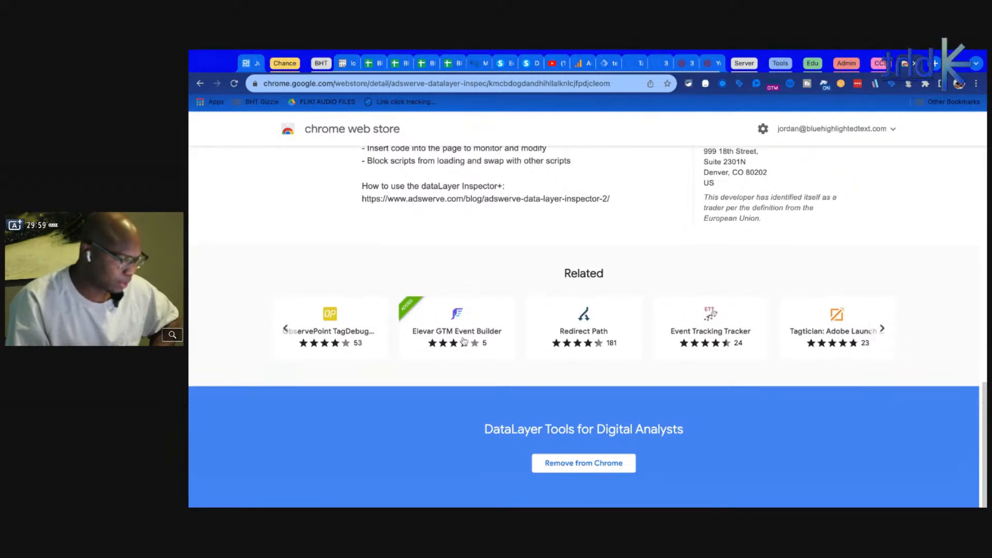
mouse_move(460, 342)
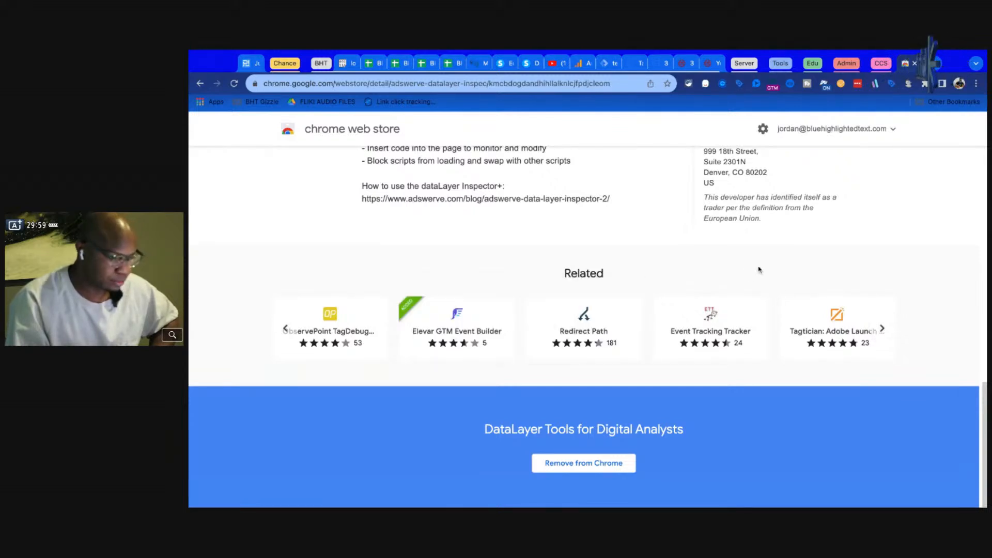
mouse_move(622, 334)
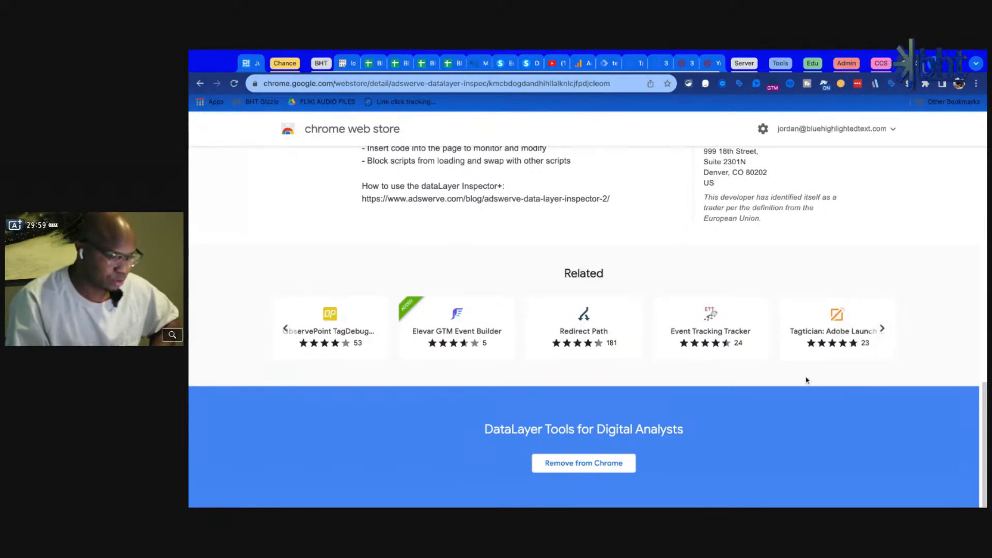
left_click(884, 329)
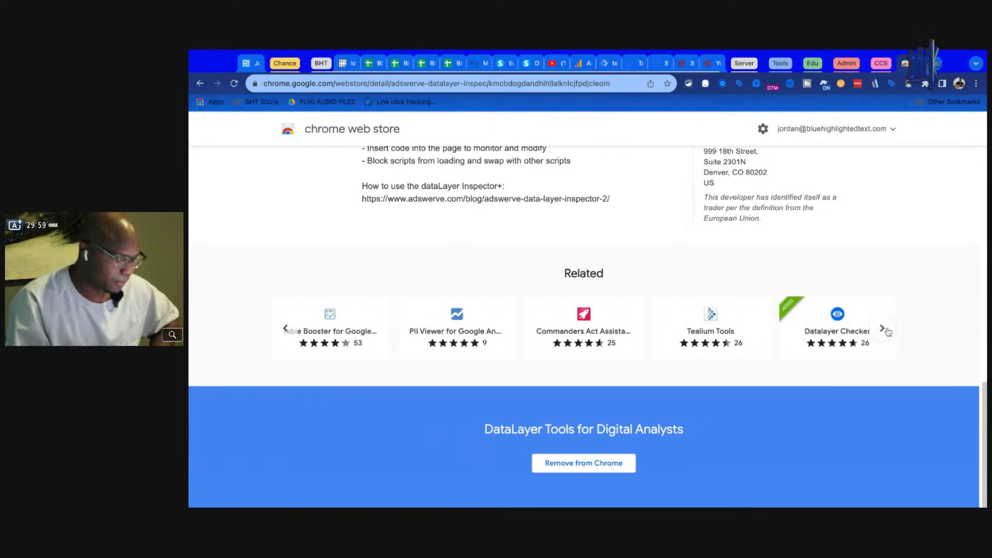
mouse_move(451, 320)
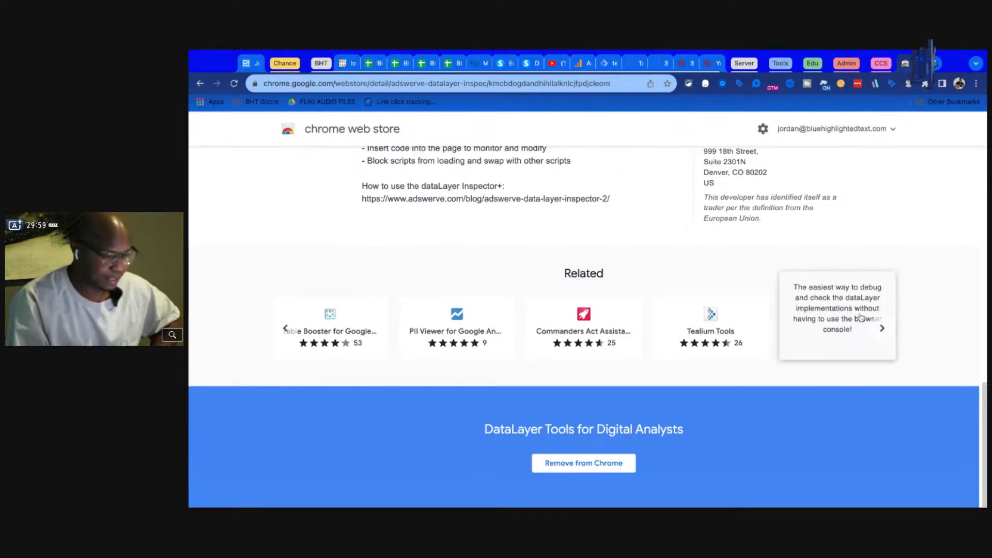
left_click(880, 331)
left_click(881, 329)
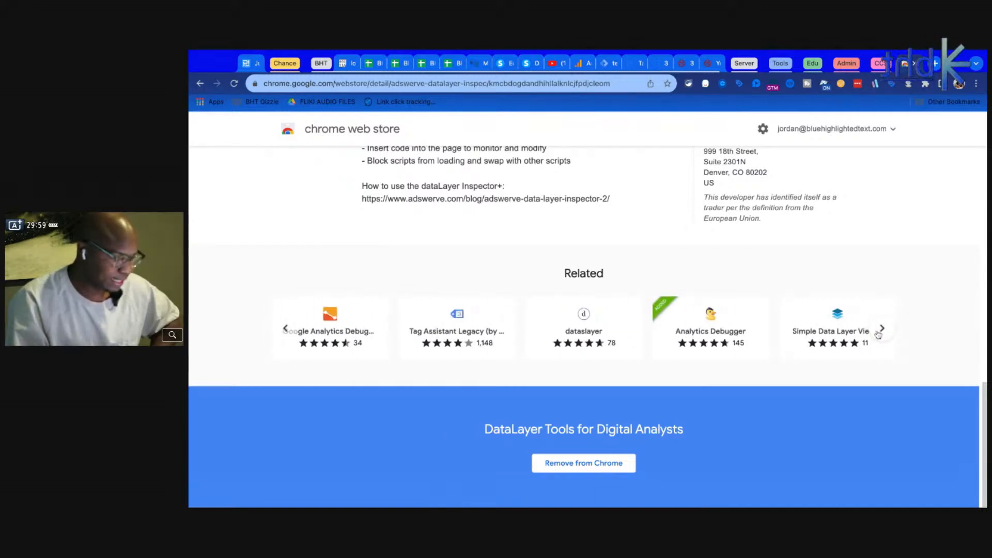
scroll(424, 321, "up", 15)
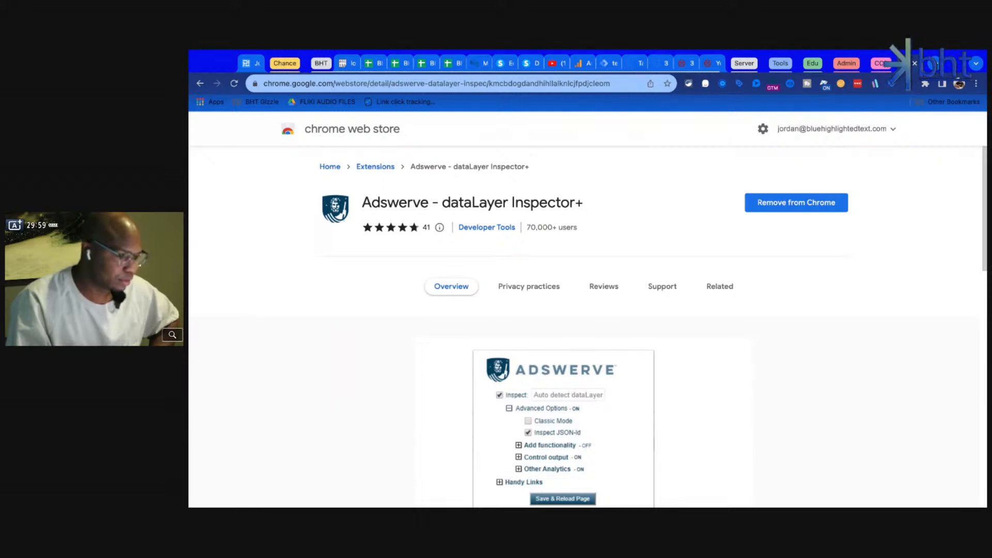
View the Analytics Inspector filter settings and Extensity's options and profiles, closing each extension page after viewing it.
left_click(840, 84)
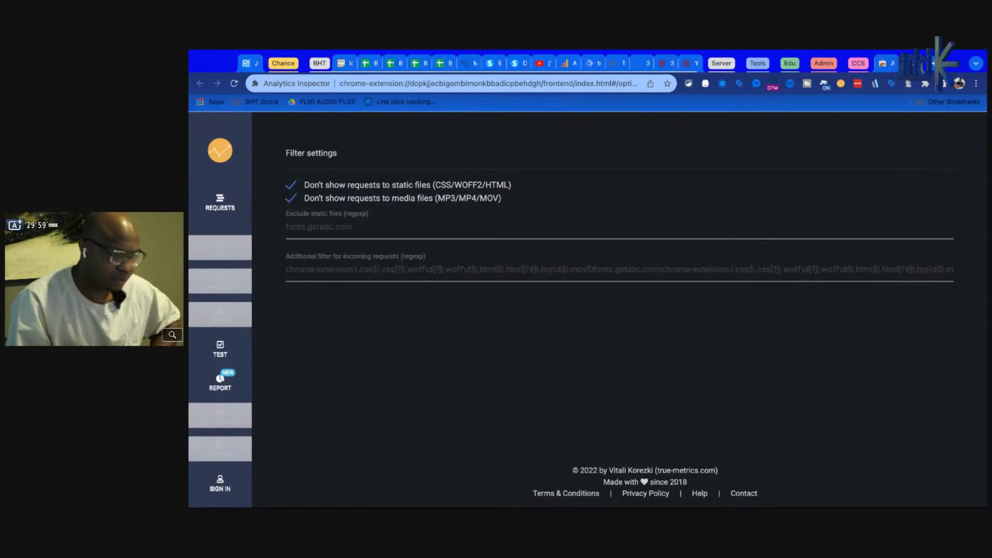
key("ctrl+w")
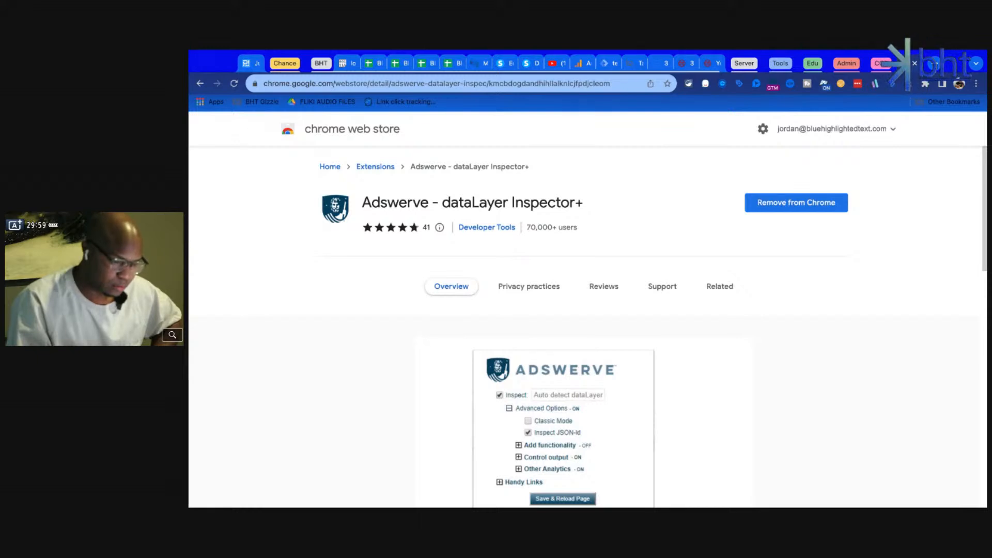
left_click(753, 283)
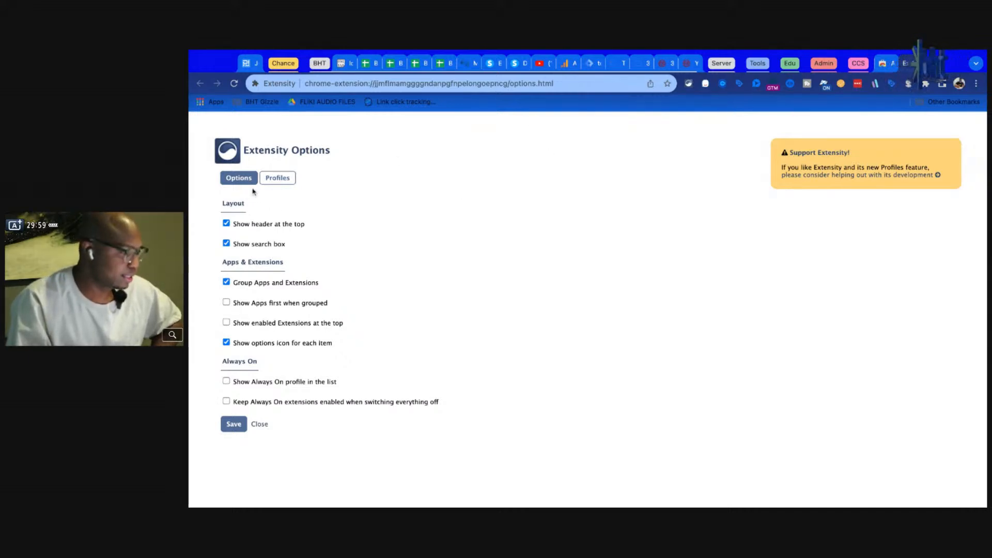
left_click(278, 178)
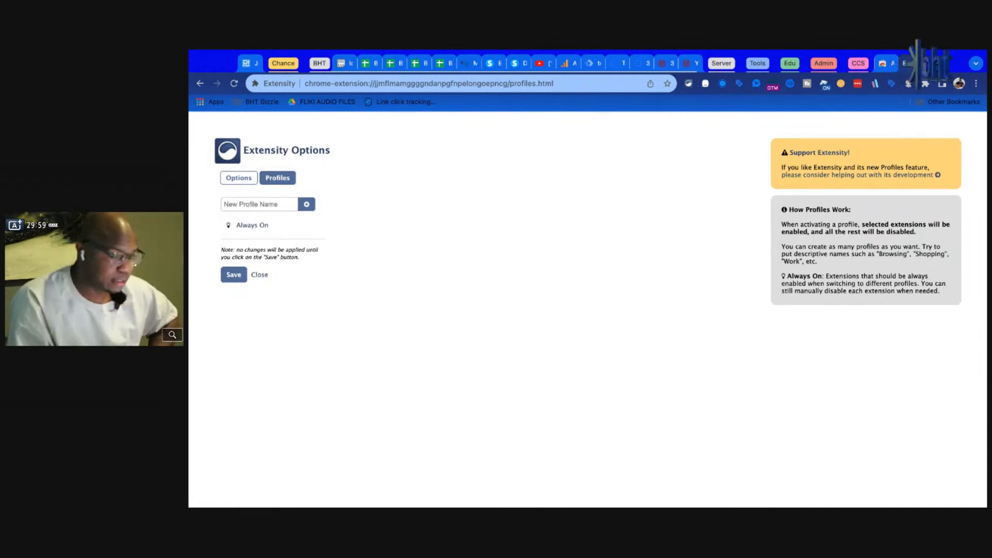
left_click(915, 63)
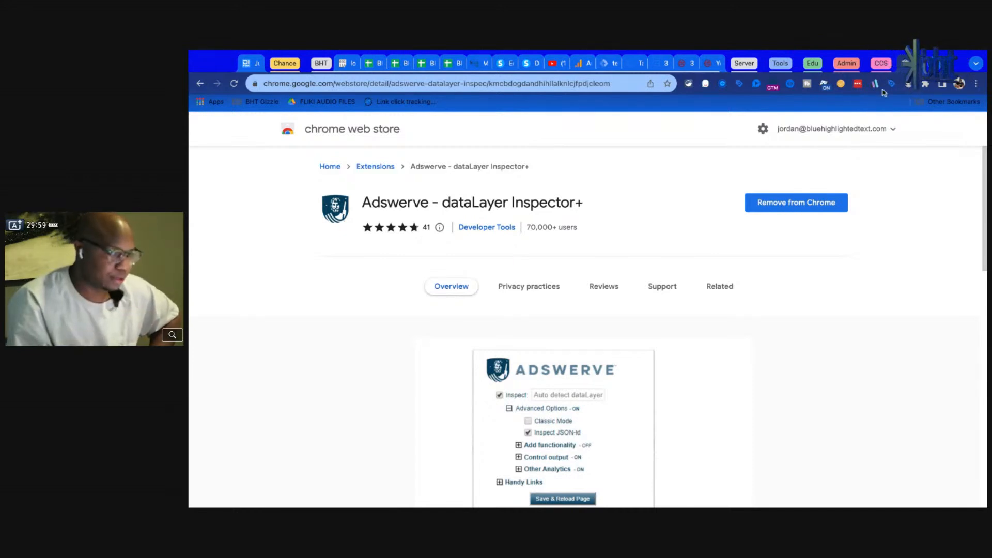
Look over the 3 Secret Keys video page in debug mode and the 3-secret-keys-ty thank-you page.
left_click(662, 64)
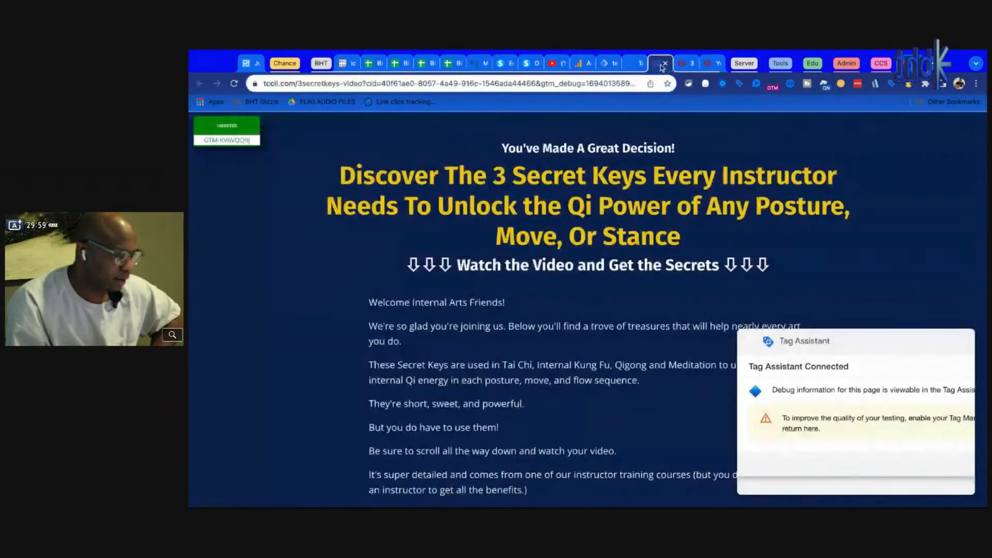
scroll(618, 322, "down", 20)
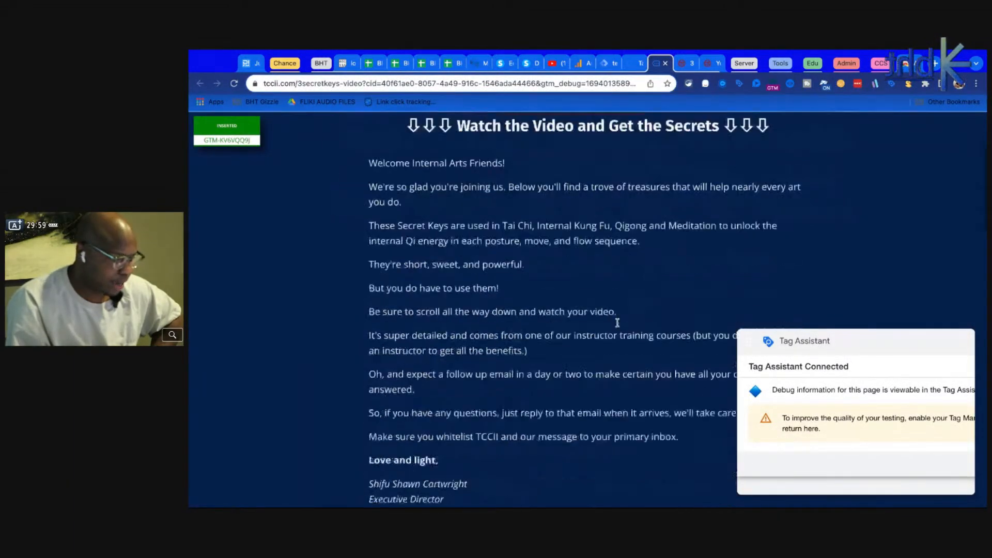
scroll(618, 322, "up", 20)
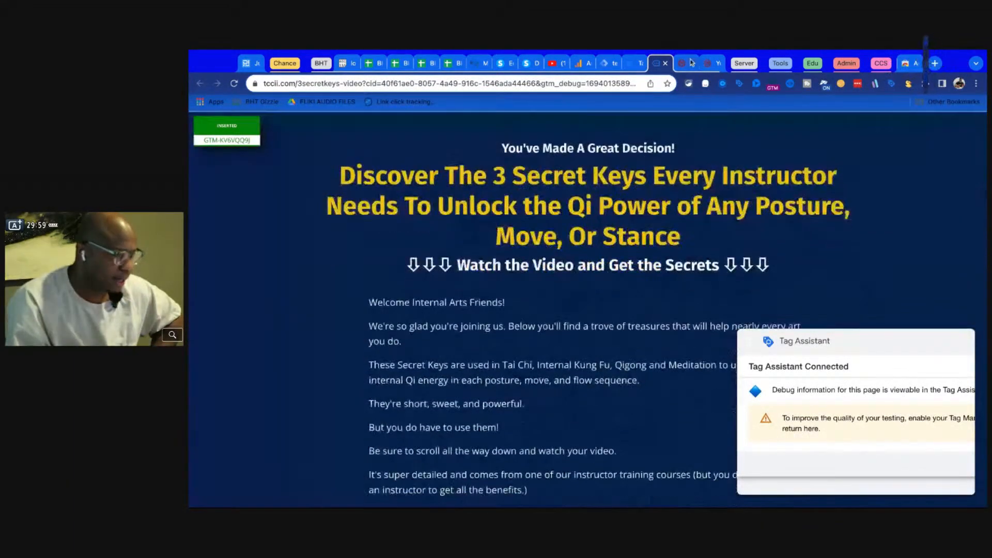
left_click(691, 63)
left_click(713, 64)
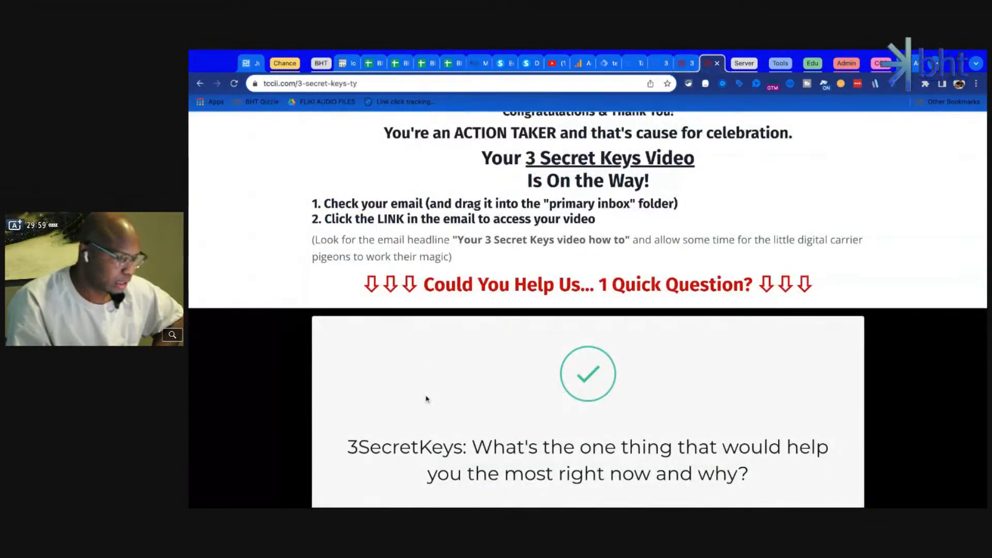
scroll(426, 398, "down", 10)
scroll(425, 398, "up", 10)
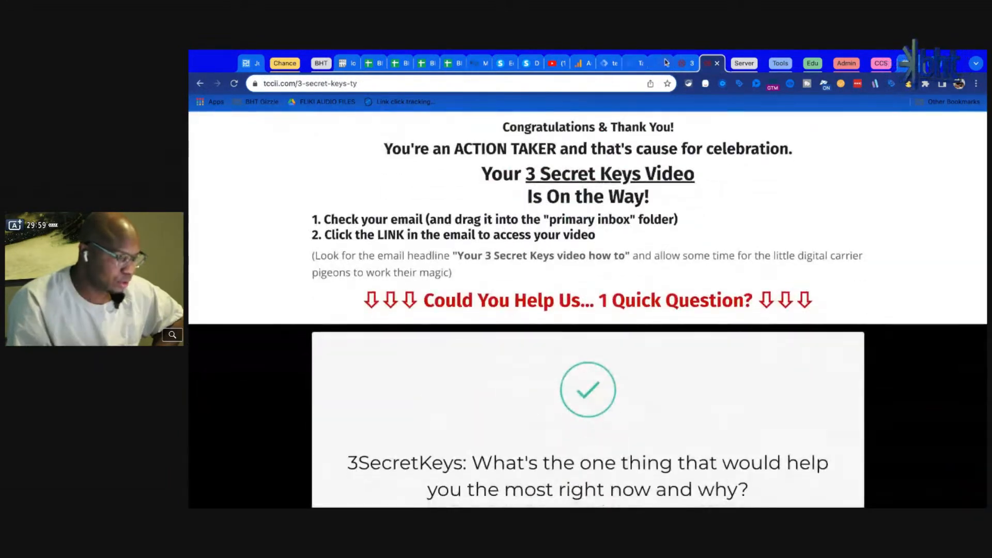
Return to the Tag Assistant session for tccii.com, continue past the connection notice and open video event 8.
left_click(655, 63)
left_click(638, 60)
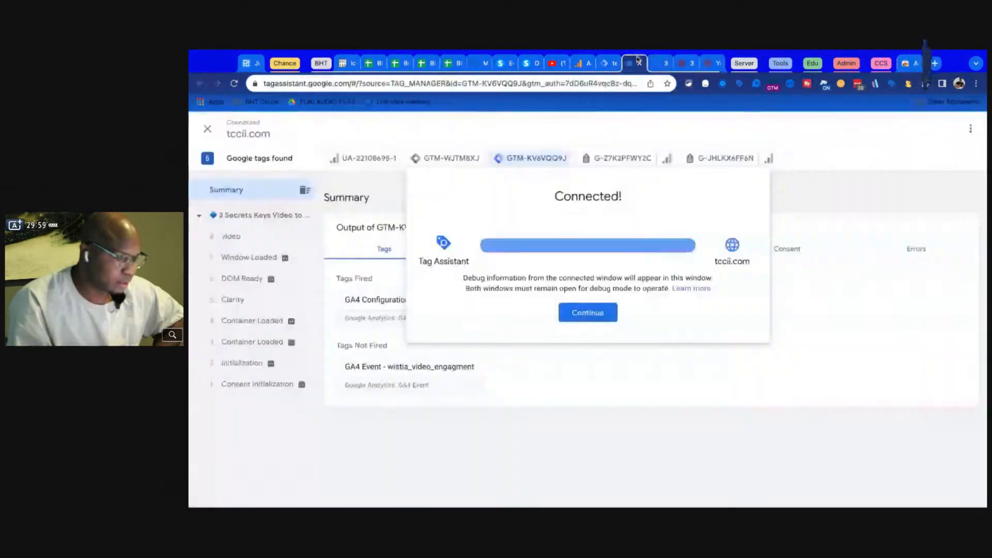
left_click(568, 314)
left_click(242, 241)
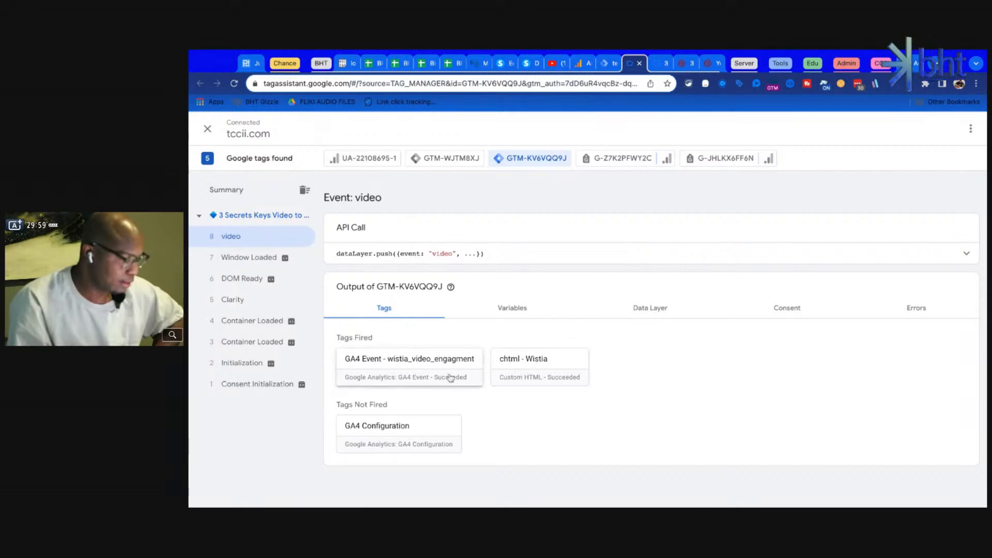
Inspect the firing triggers of the chtml - Wistia and GA4 Event - wistia_video_engagment tags, closing the details of each.
left_click(527, 362)
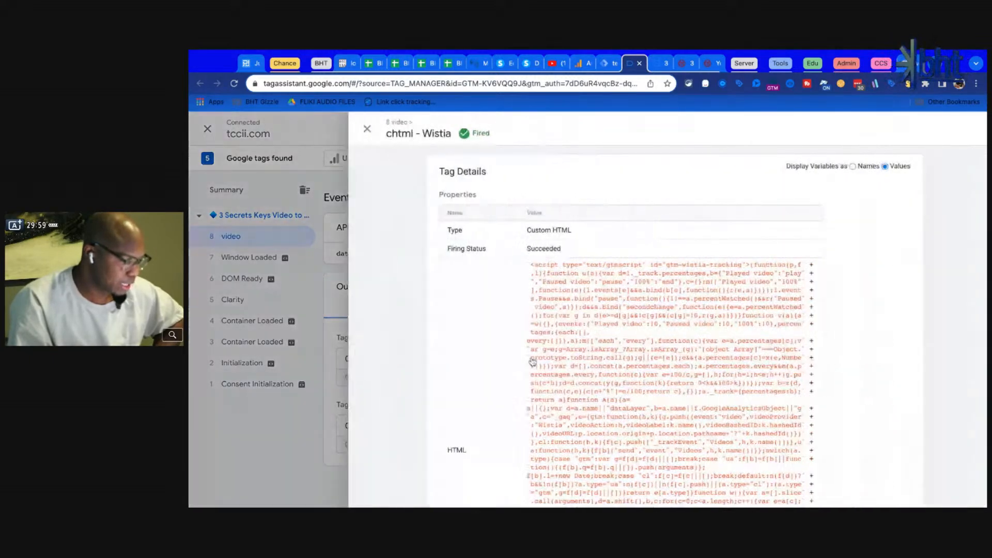
scroll(461, 369, "down", 6)
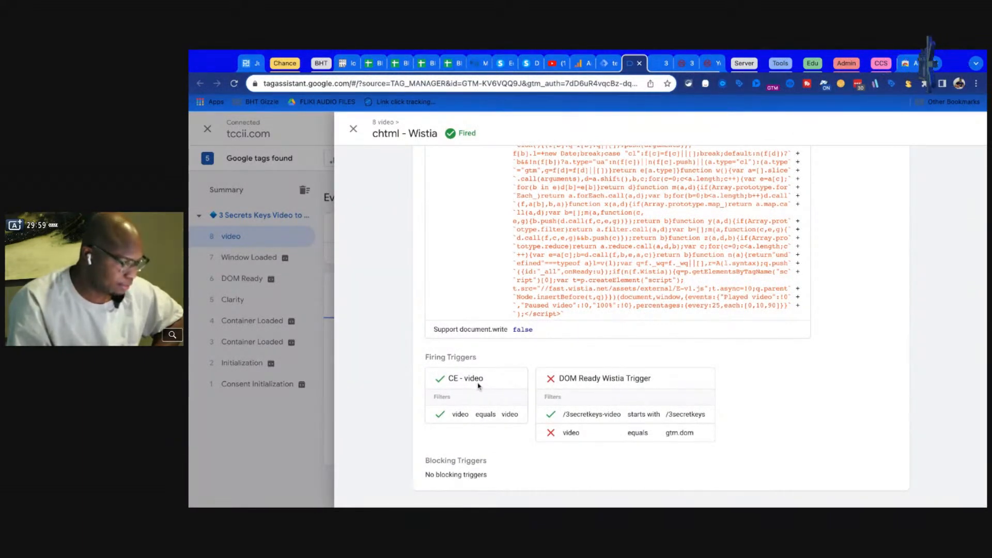
left_click(269, 363)
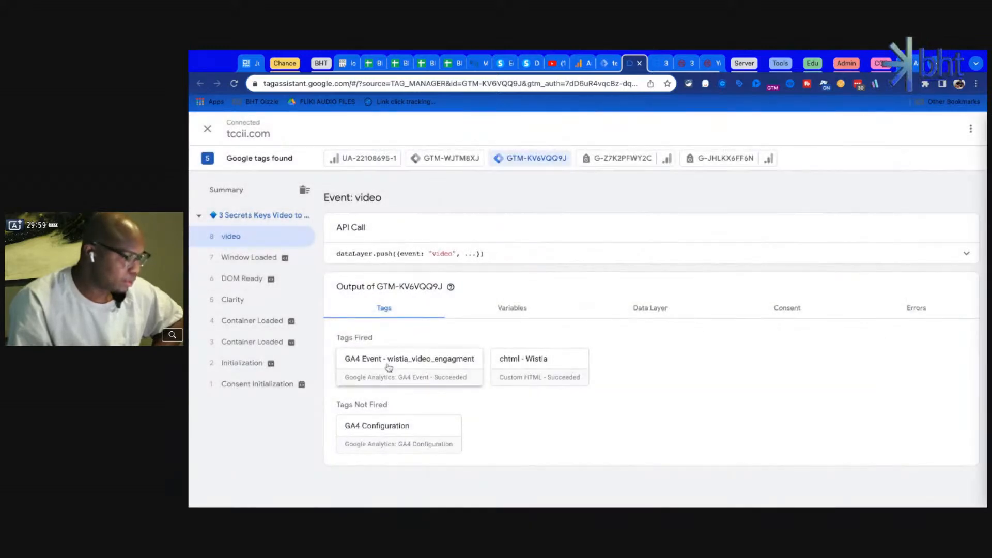
left_click(389, 368)
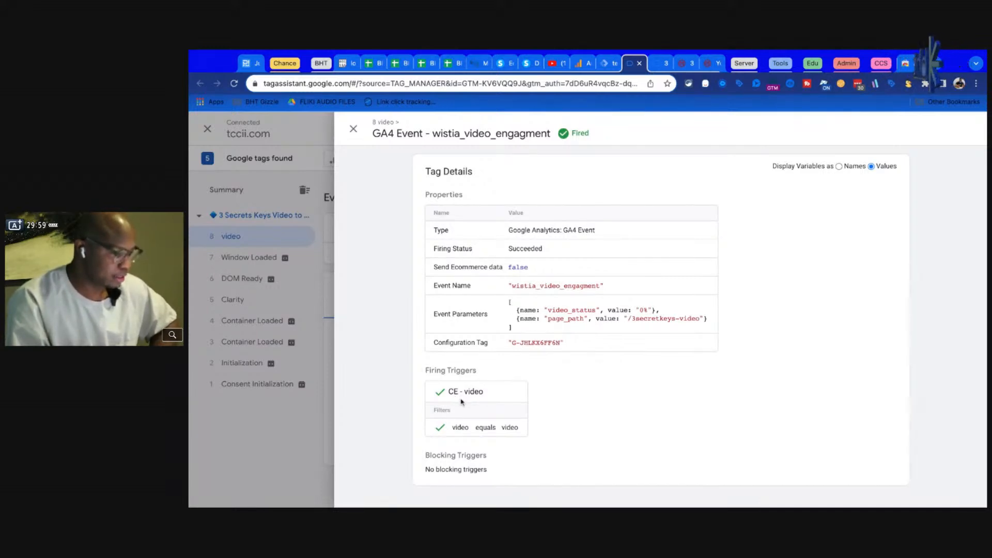
left_click(306, 311)
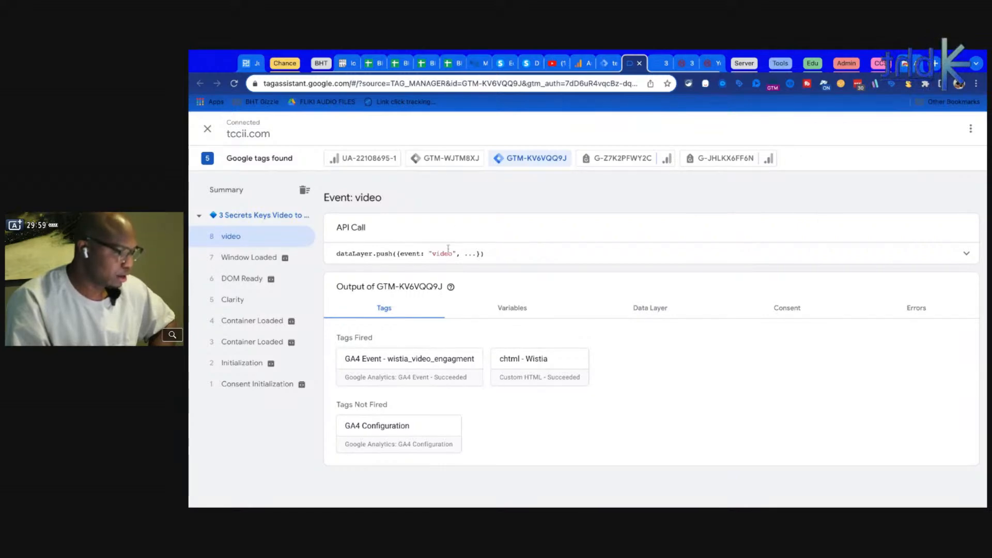
Play the Three Secret Keys lesson video on the page connected to Tag Assistant.
left_click(655, 66)
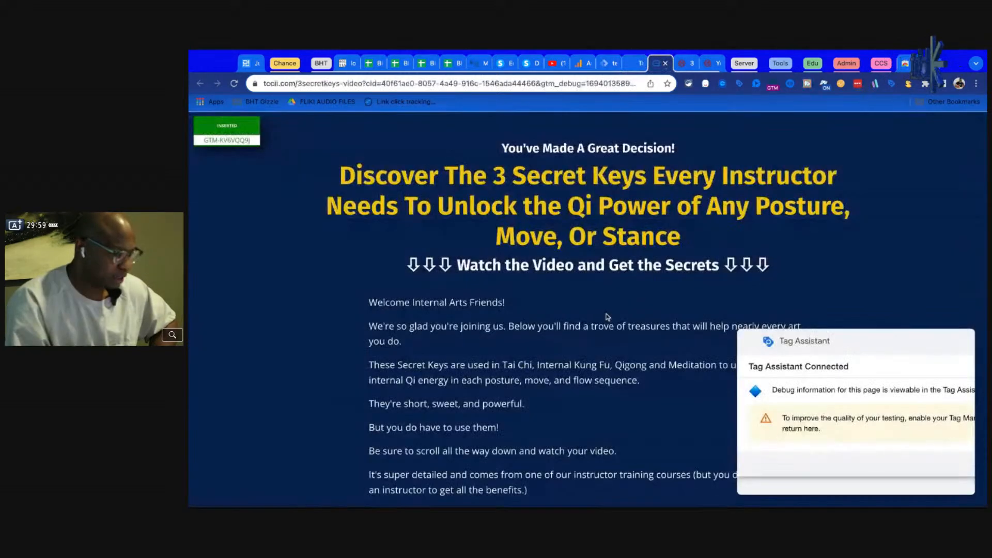
scroll(603, 319, "down", 10)
scroll(603, 319, "up", 3)
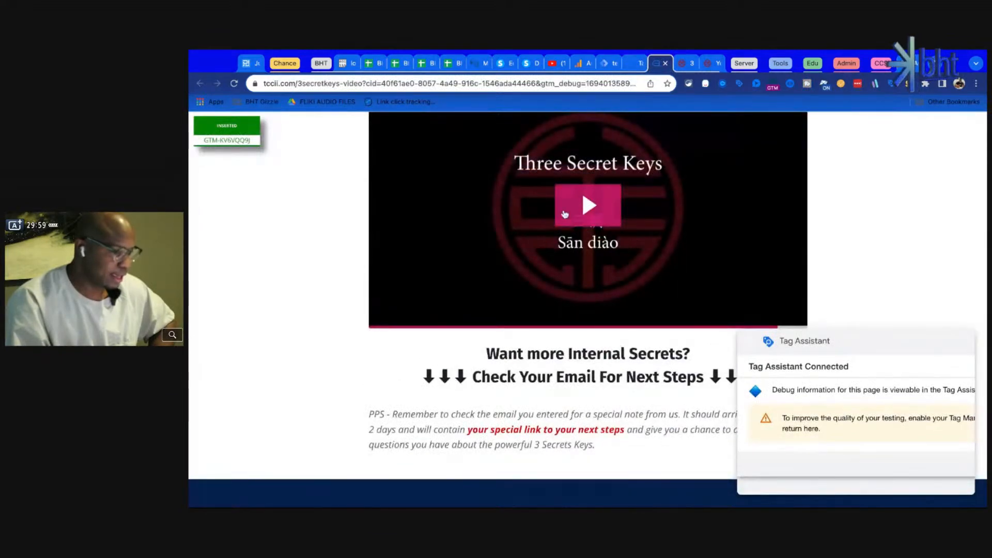
scroll(583, 225, "up", 4)
scroll(584, 225, "down", 4)
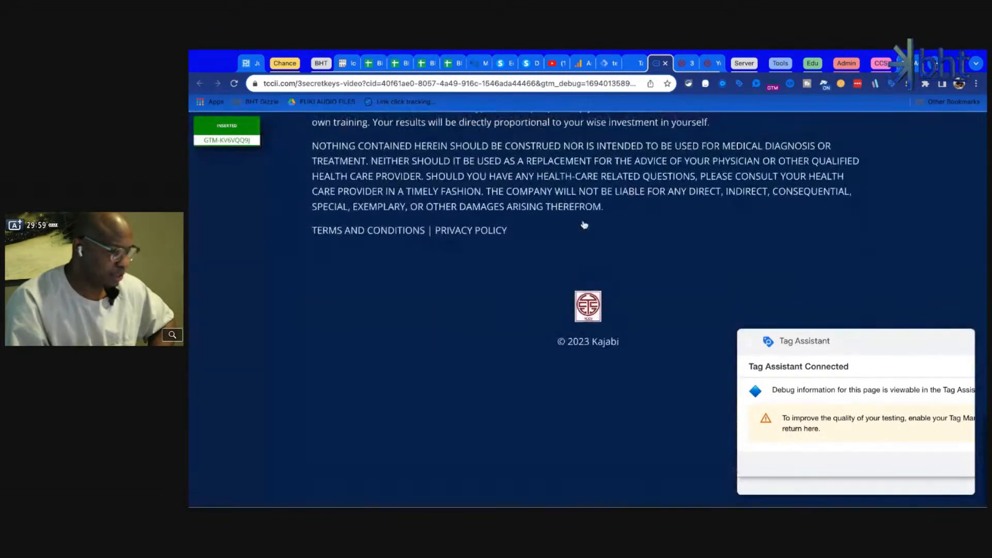
scroll(583, 224, "up", 10)
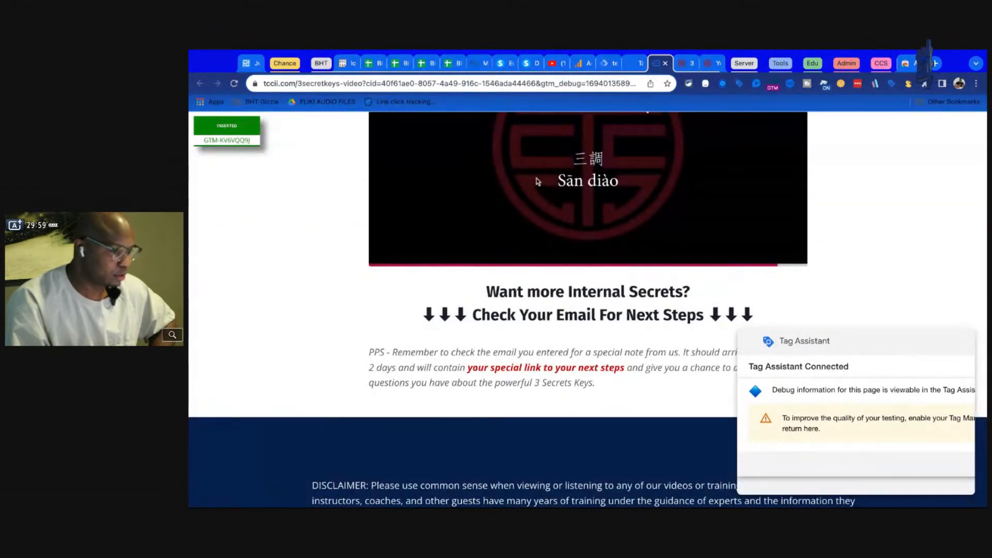
scroll(537, 184, "up", 3)
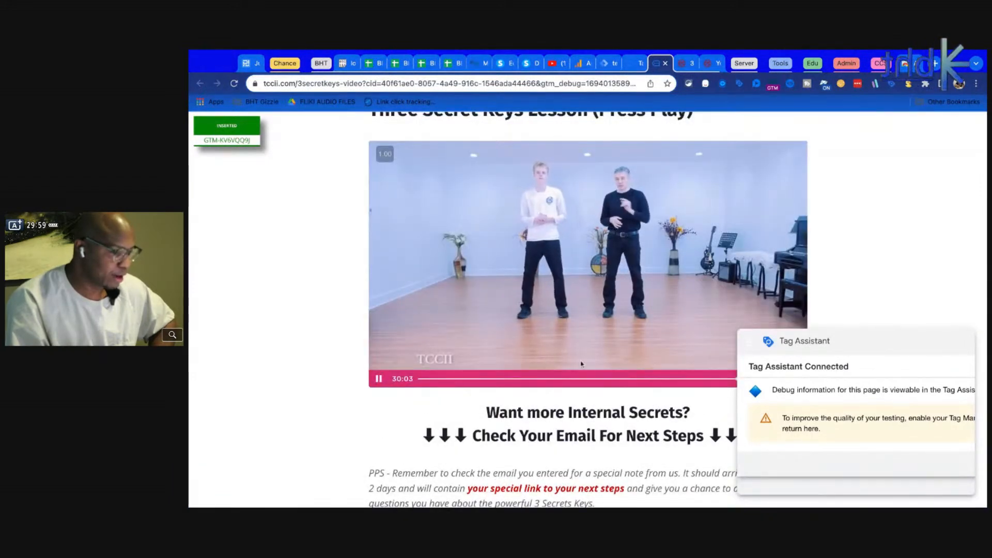
scroll(582, 356, "down", 3)
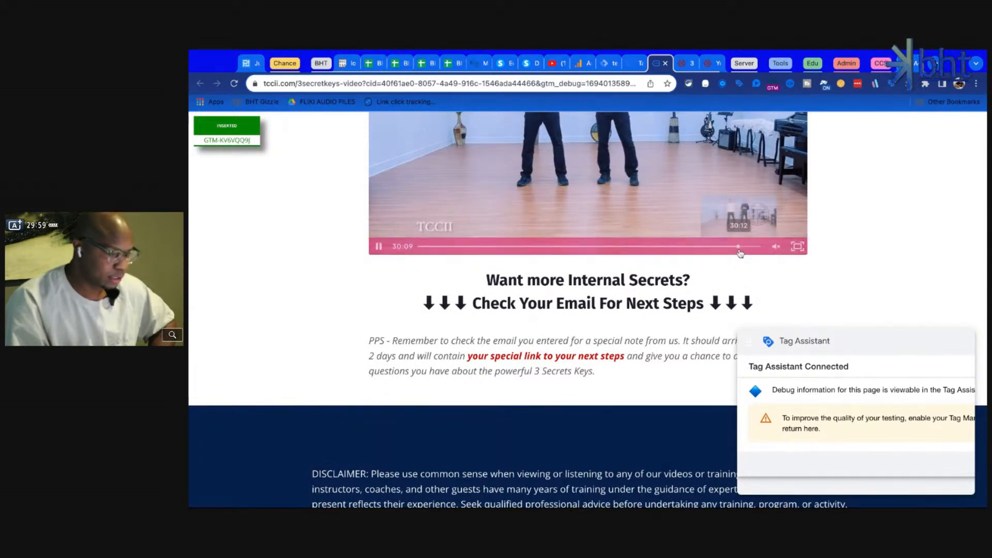
scroll(740, 253, "up", 2)
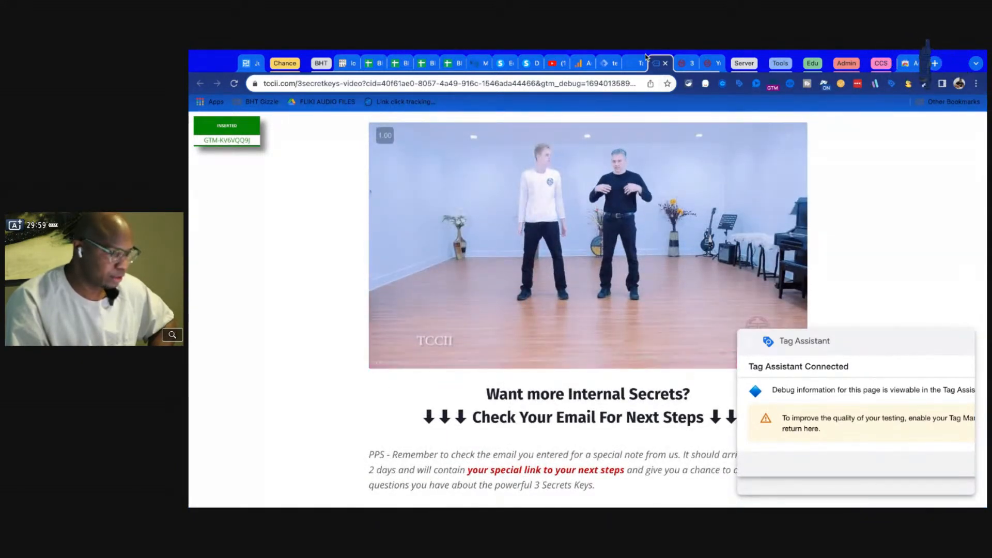
Open video event 12 in Tag Assistant and expand its API call to read the Wistia data layer values.
left_click(639, 62)
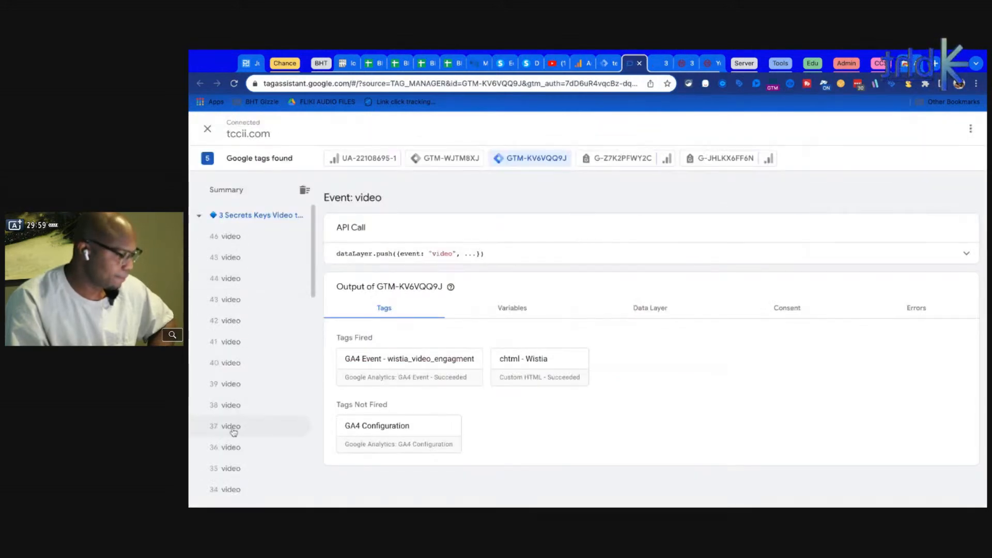
scroll(248, 361, "down", 13)
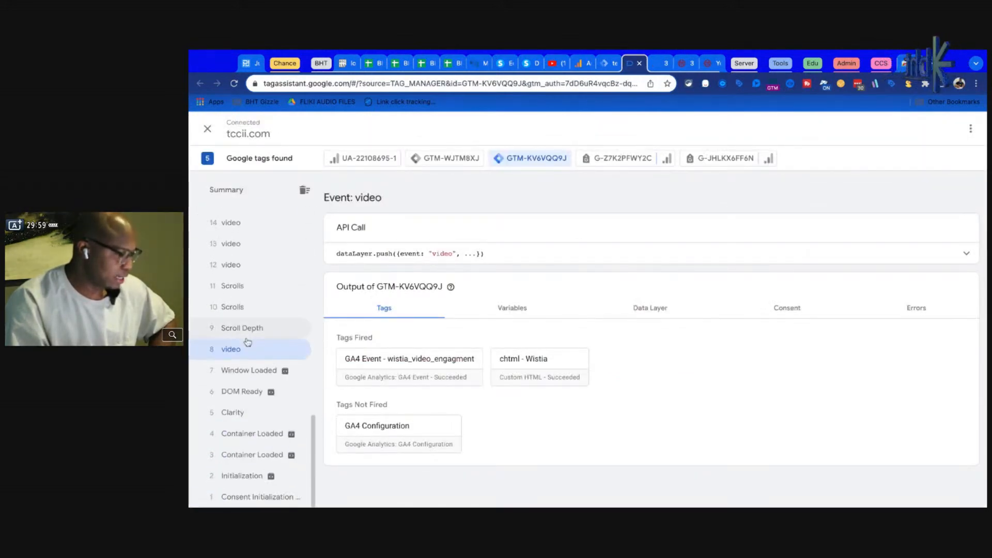
scroll(247, 342, "up", 1)
scroll(237, 344, "up", 1)
left_click(237, 341)
left_click(480, 264)
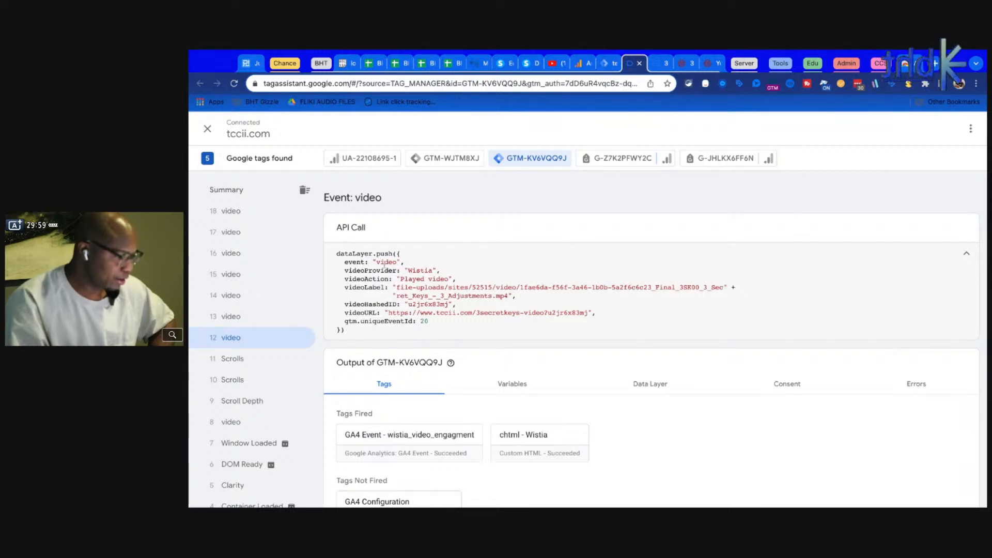
scroll(459, 445, "down", 2)
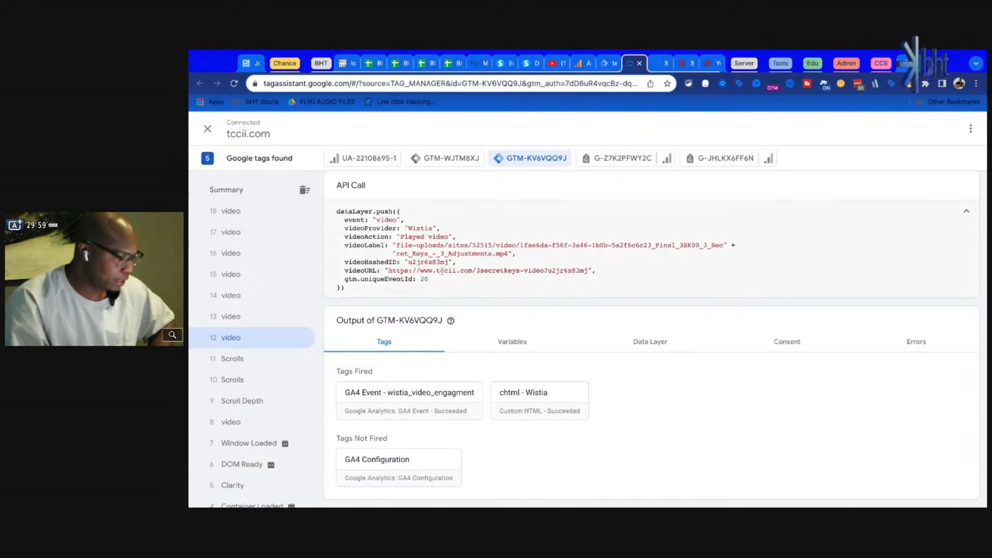
Inspect the event parameters and firing triggers of the wistia_video_engagment and chtml - Wistia tags for video event 12, closing each.
left_click(434, 395)
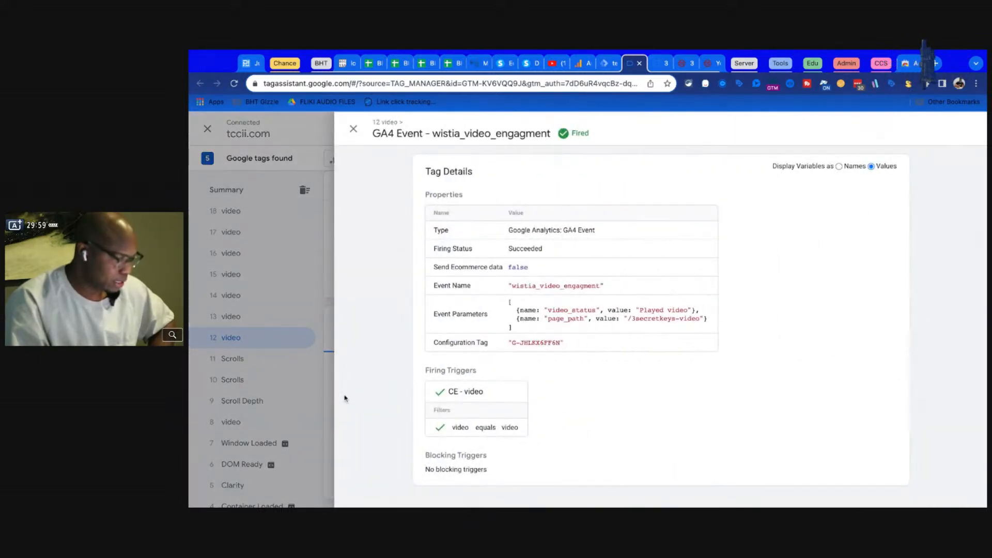
left_click(336, 384)
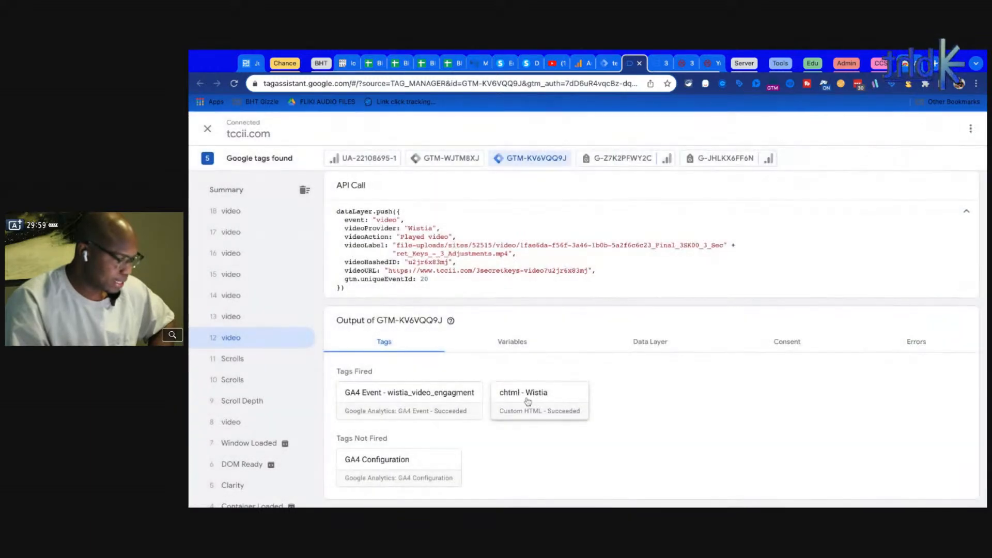
left_click(528, 401)
scroll(489, 356, "down", 6)
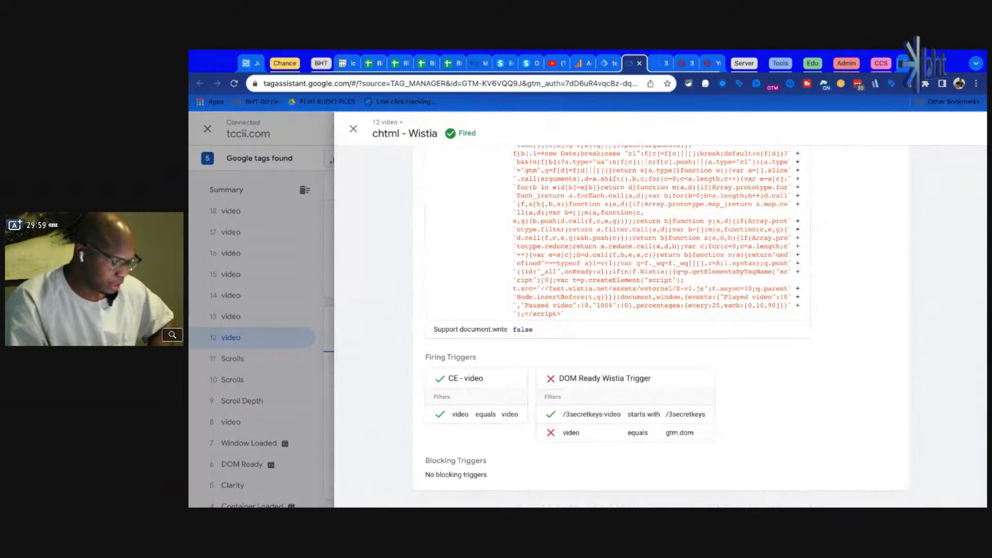
scroll(454, 351, "up", 6)
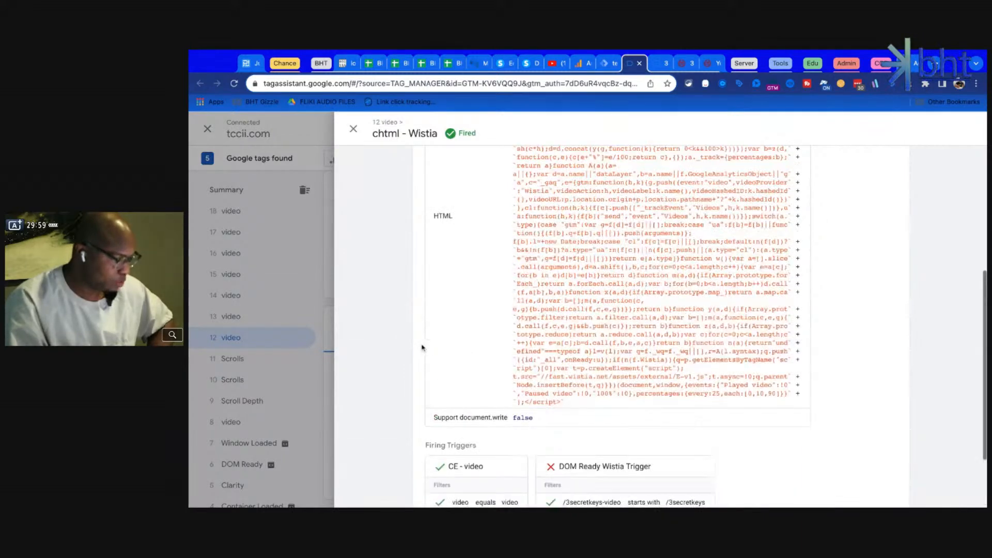
left_click(319, 337)
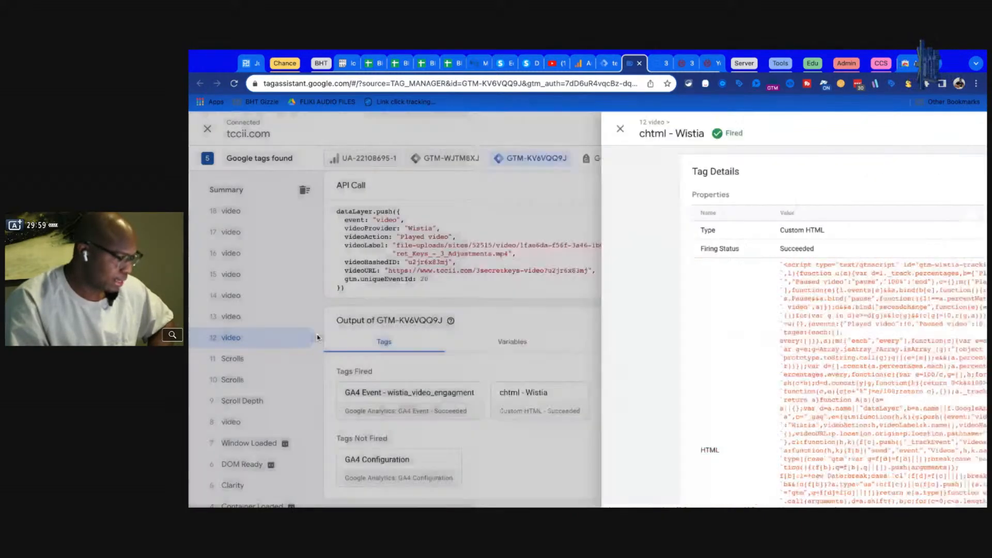
Go through video events 13 to 21 one after another to compare the videoAction value in their API calls.
left_click(250, 316)
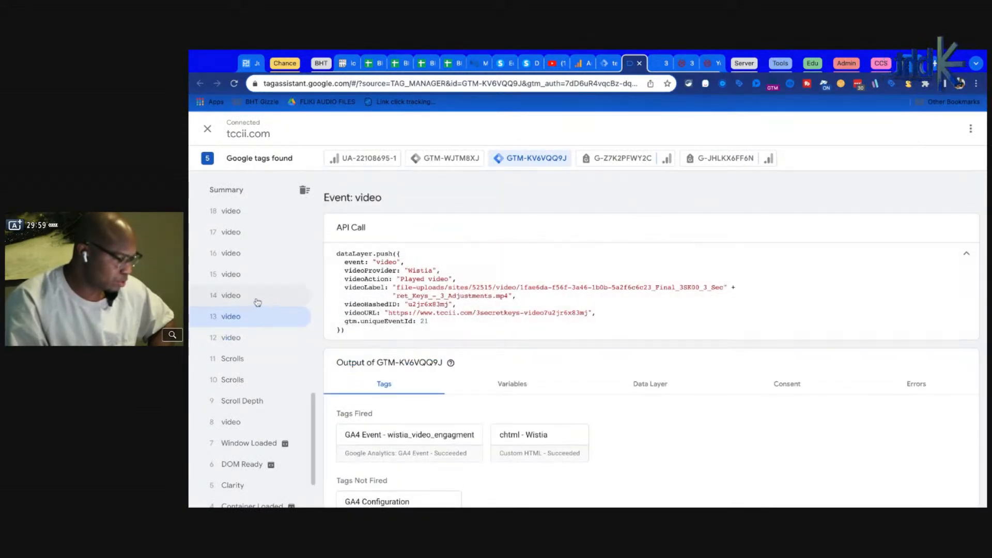
left_click(257, 300)
left_click(259, 274)
left_click(258, 253)
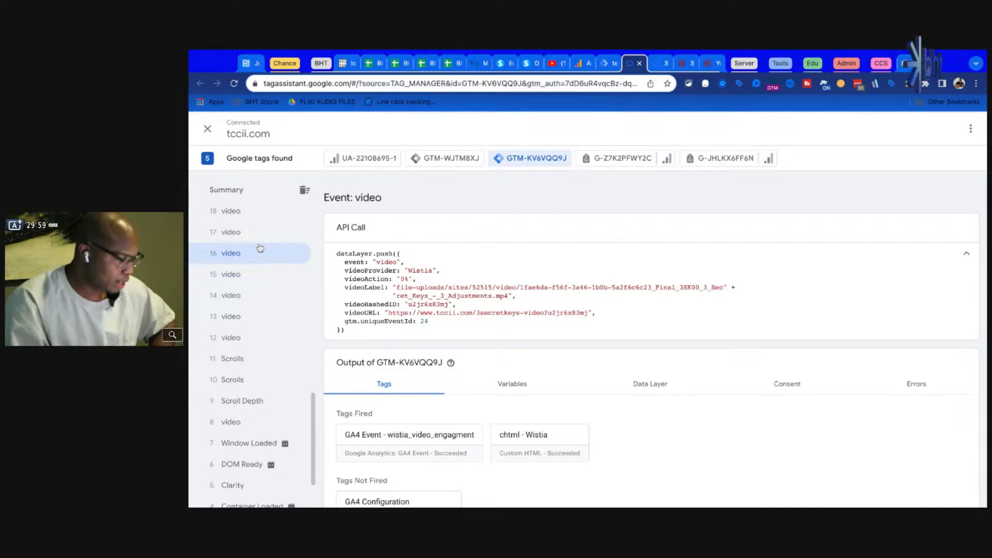
left_click(244, 277)
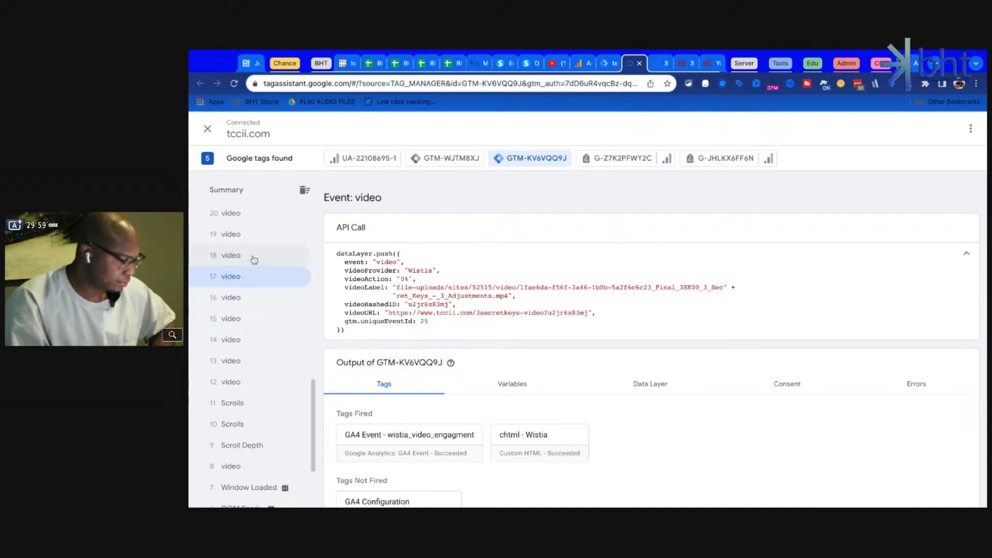
left_click(254, 260)
left_click(250, 306)
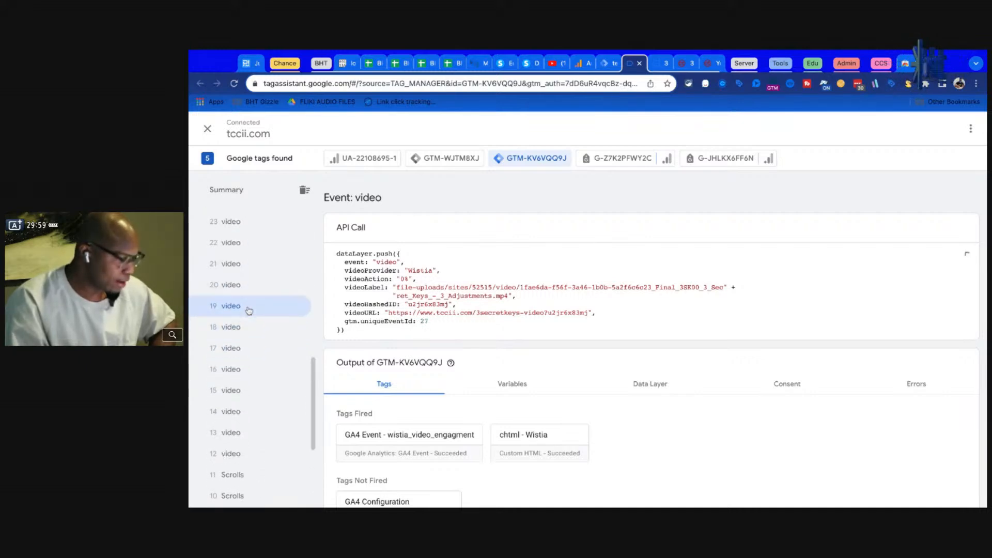
left_click(254, 288)
left_click(257, 263)
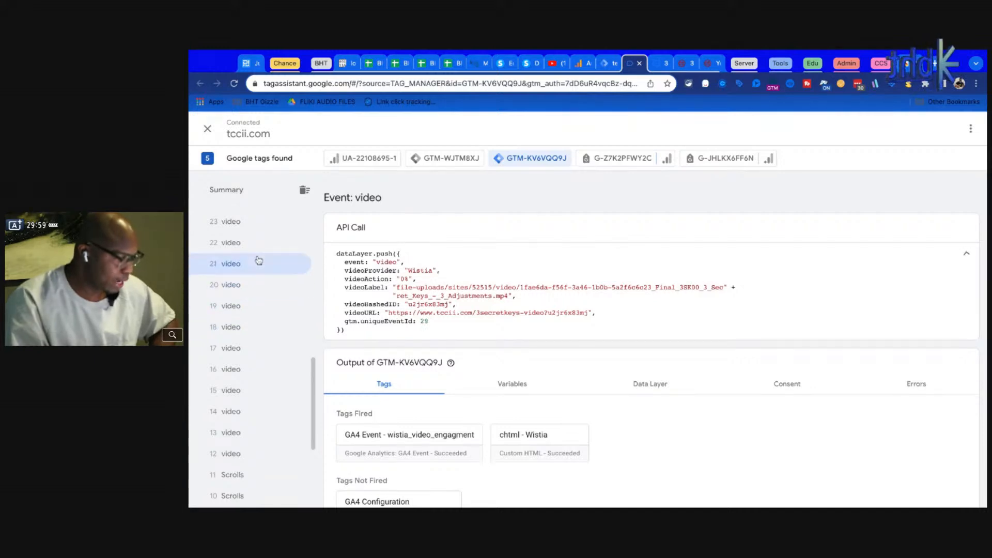
Check the videoAction value in the API calls of video events 23, 24 and 30 and several up to 46.
left_click(253, 306)
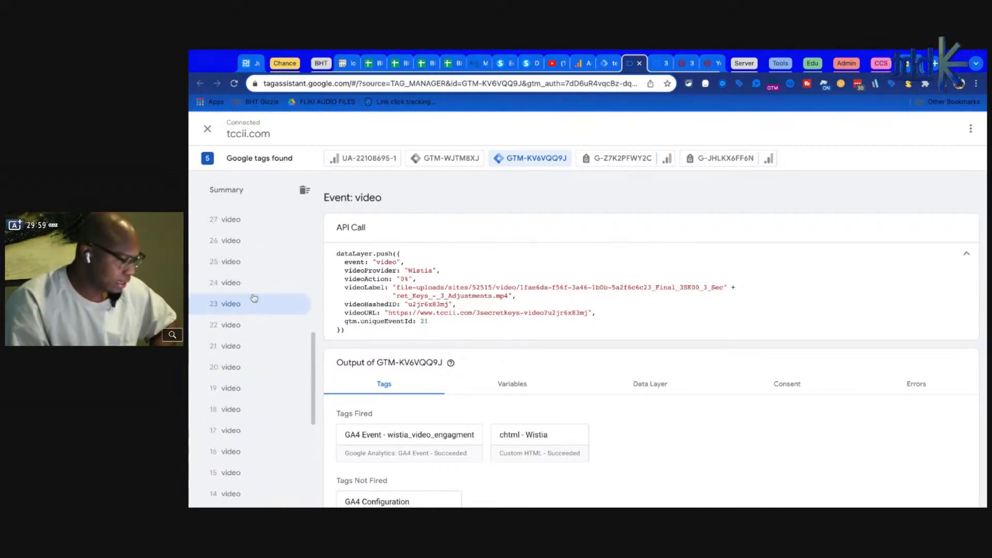
left_click(256, 283)
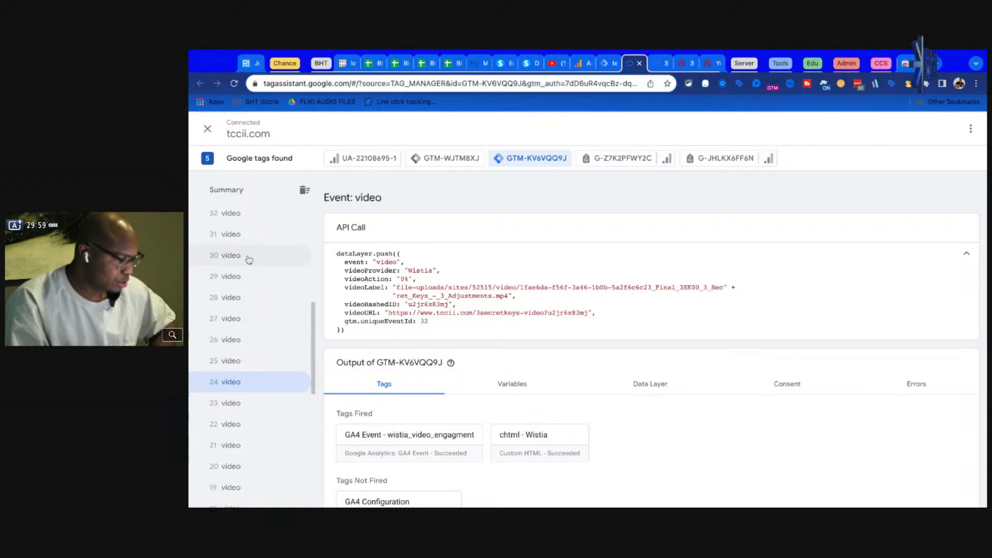
left_click(248, 259)
left_click(244, 238)
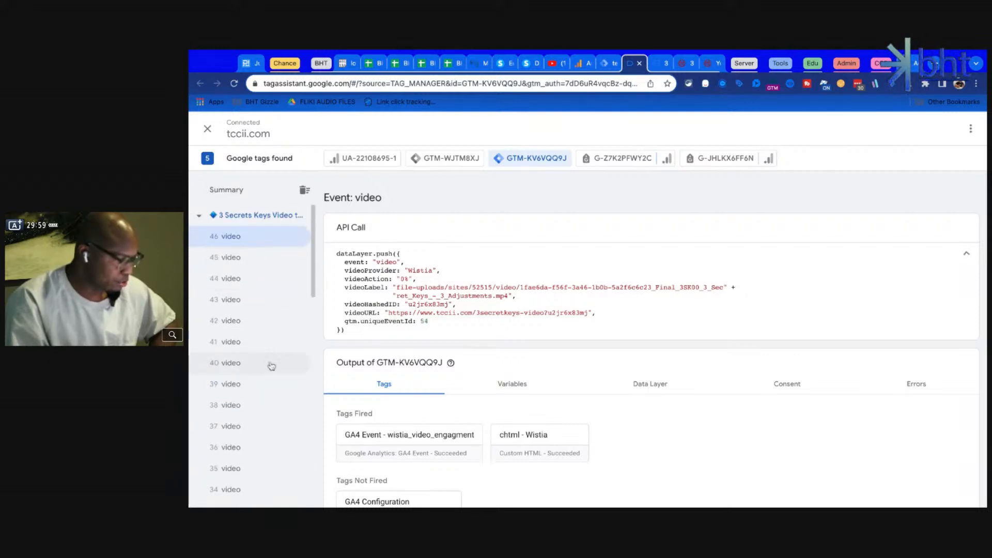
left_click(258, 309)
left_click(253, 343)
left_click(254, 365)
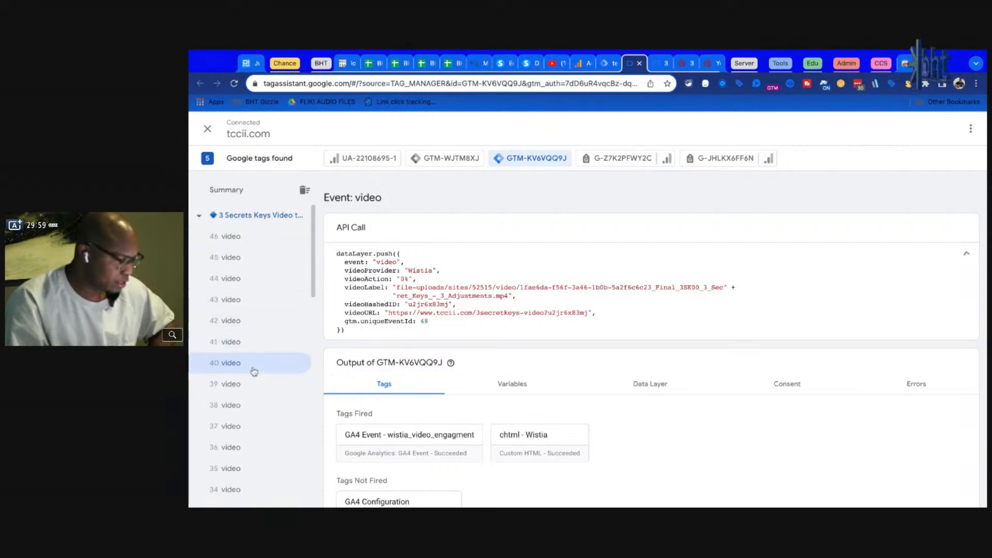
Spot-check more video events from 45 back down to 19 for the videoAction value in their API calls.
left_click(249, 258)
left_click(236, 362)
left_click(243, 412)
scroll(243, 416, "down", 2)
left_click(243, 406)
scroll(243, 410, "down", 5)
left_click(242, 416)
scroll(242, 416, "down", 5)
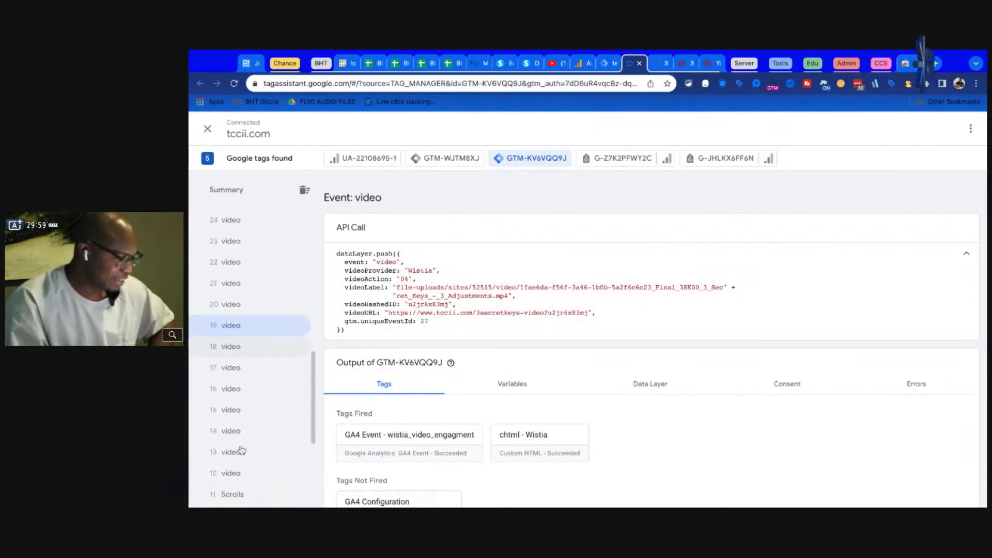
Check video event 8, then reopen video event 12 to review its API call and fired tags.
left_click(242, 440)
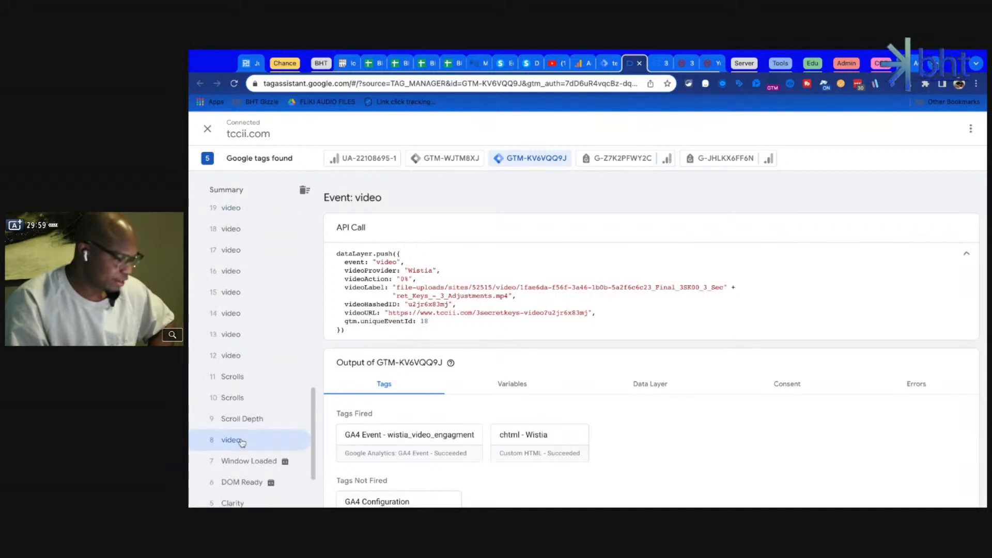
left_click(250, 379)
left_click(254, 355)
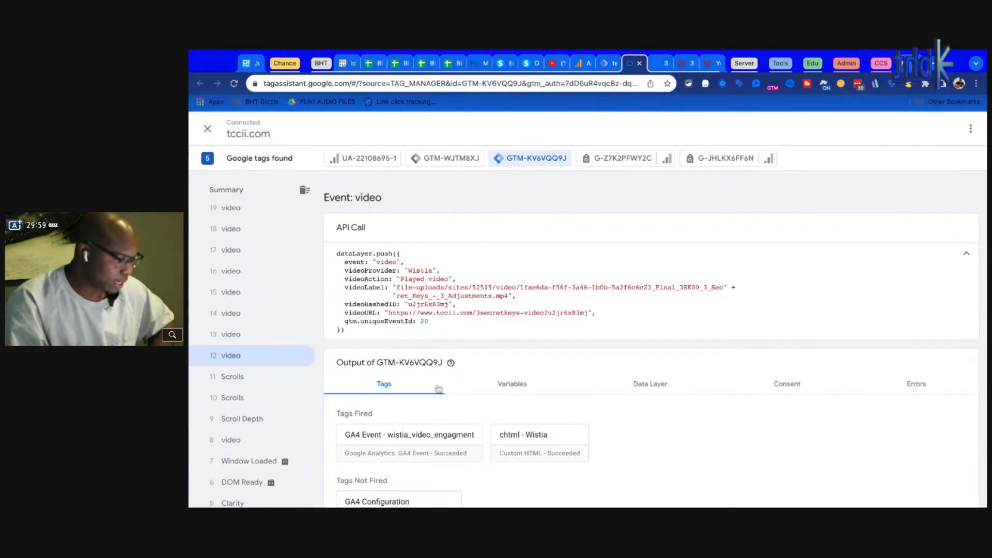
scroll(432, 403, "down", 1)
scroll(433, 402, "up", 1)
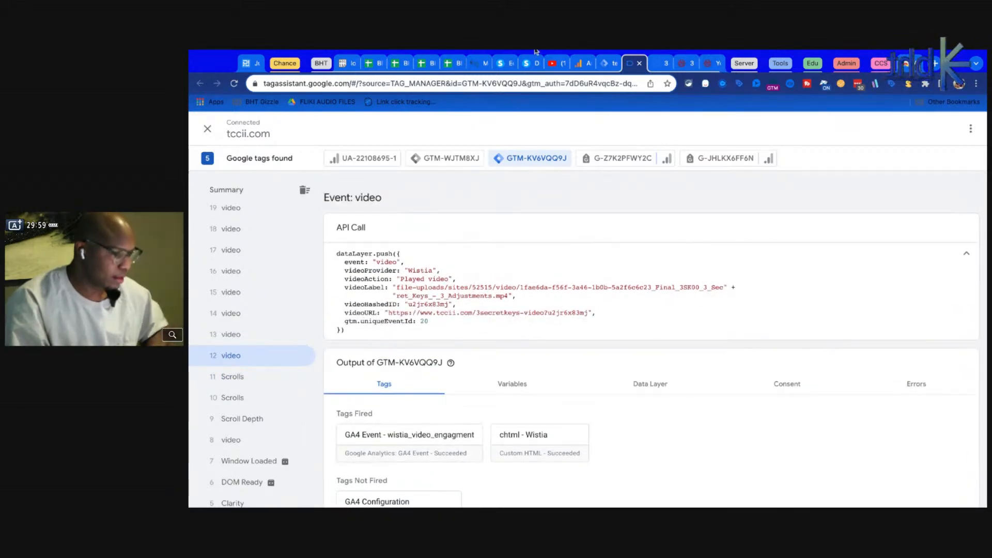
Switch to the Tag Manager workspace, open the chtml - Wistia tag and view its CE - video firing trigger.
key("ctrl+shift+Tab")
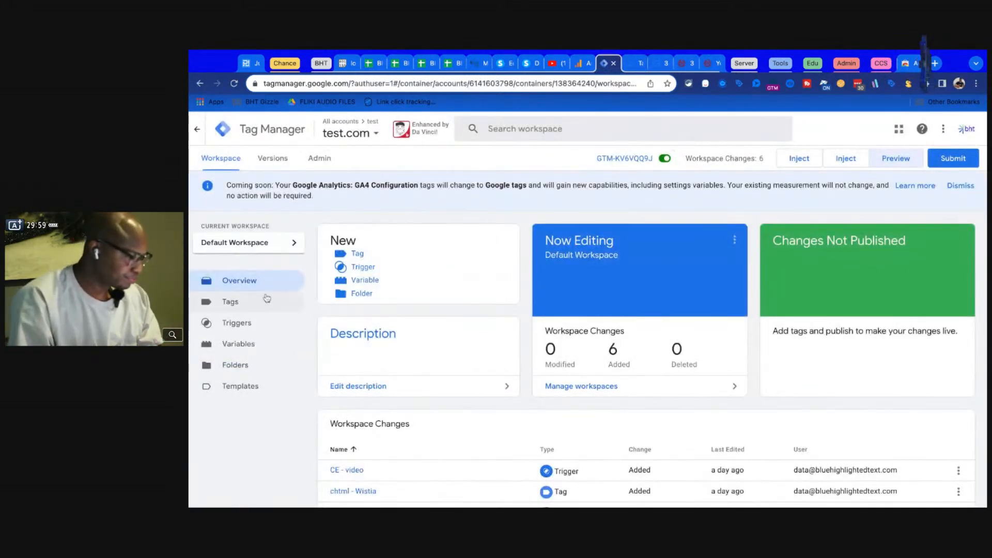
left_click(274, 303)
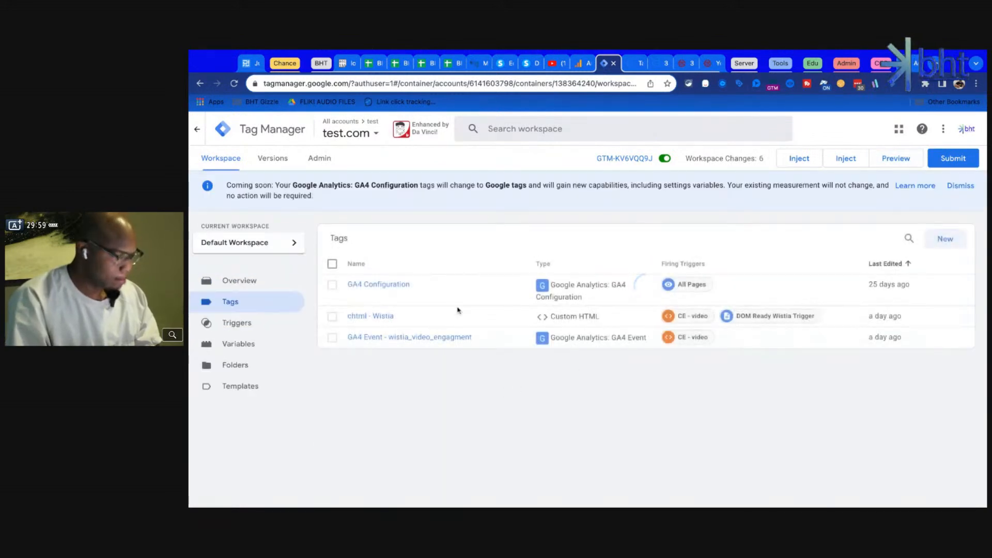
left_click(358, 316)
scroll(571, 368, "down", 3)
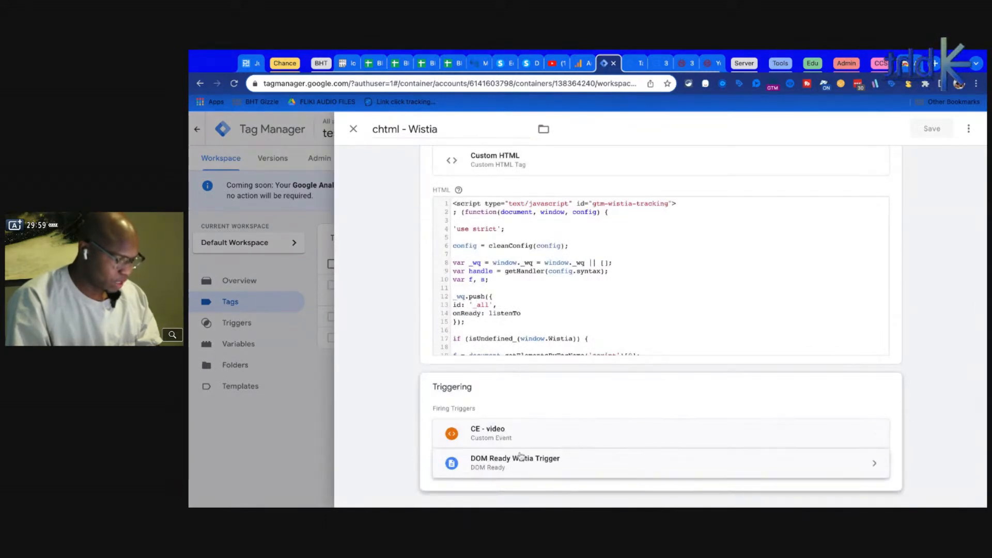
left_click(594, 431)
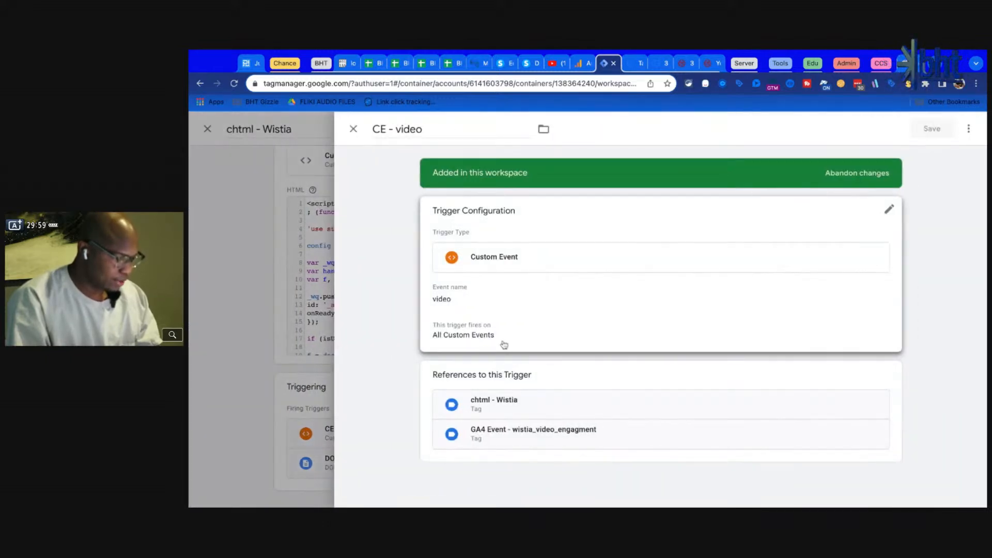
Try switching the CE - video trigger to fire on Some Custom Events, and close it without saving.
left_click(471, 322)
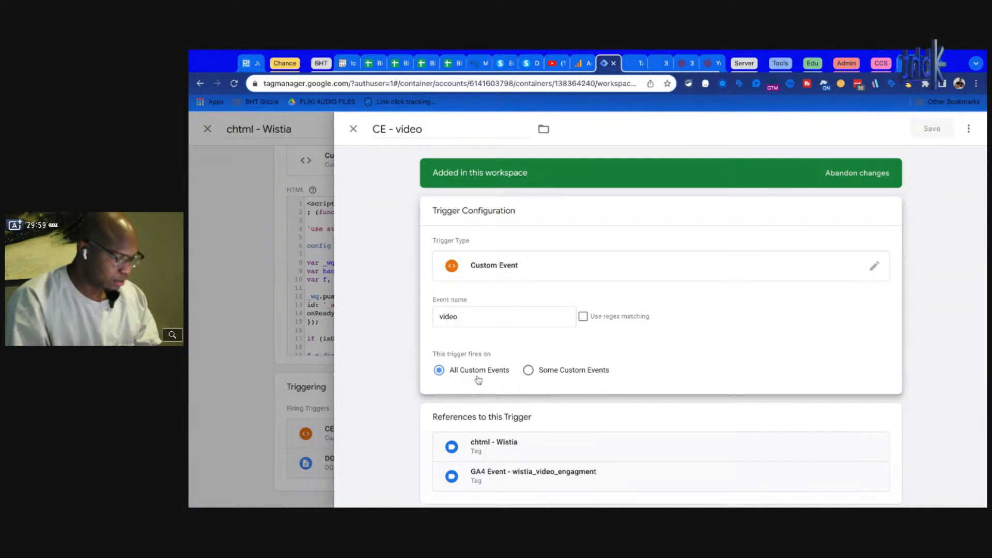
scroll(480, 387, "down", 1)
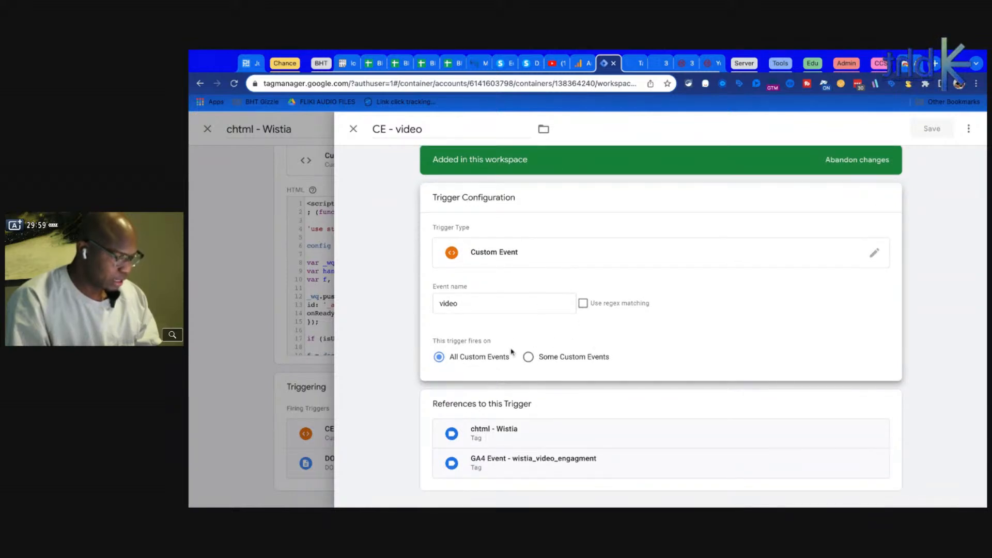
left_click(528, 357)
scroll(496, 372, "down", 2)
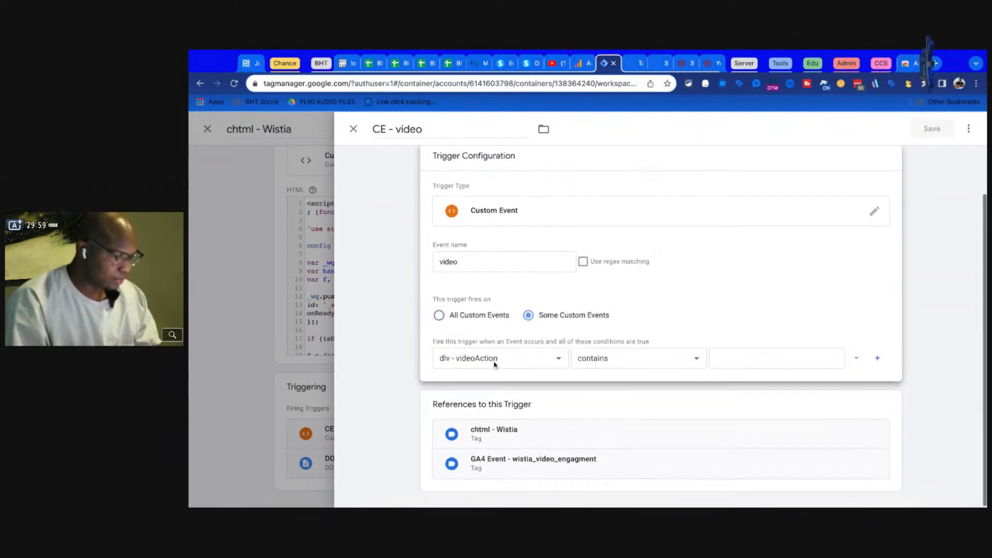
scroll(498, 356, "up", 2)
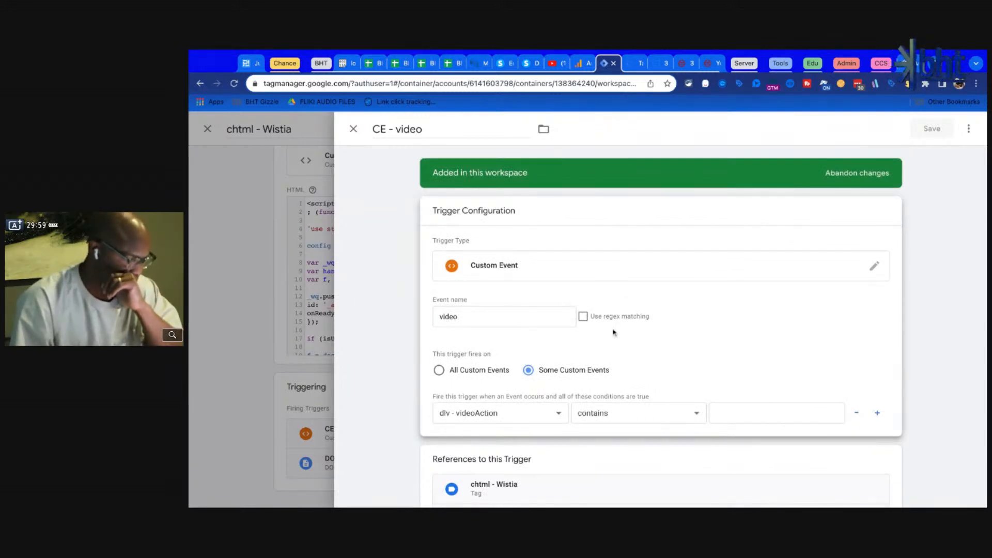
scroll(614, 330, "down", 2)
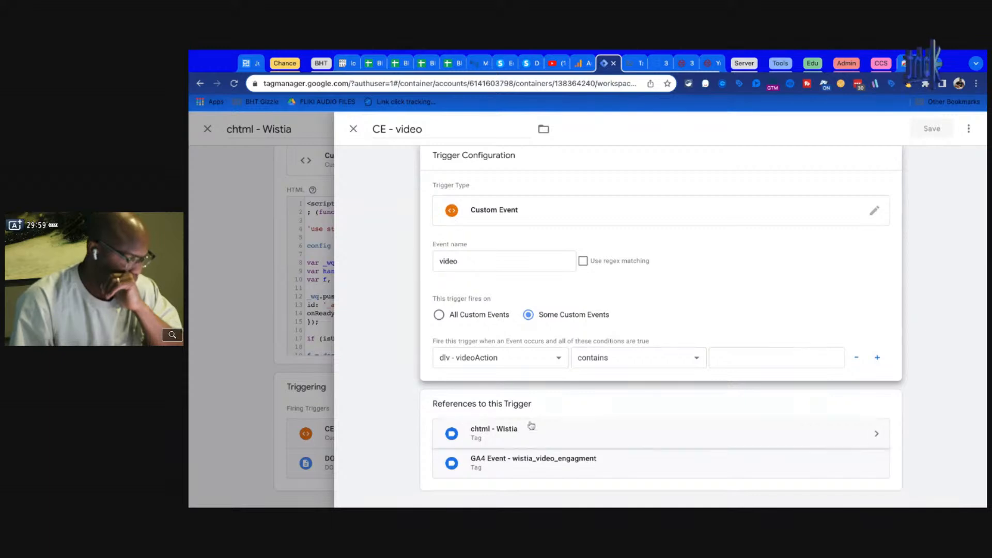
scroll(465, 156, "up", 2)
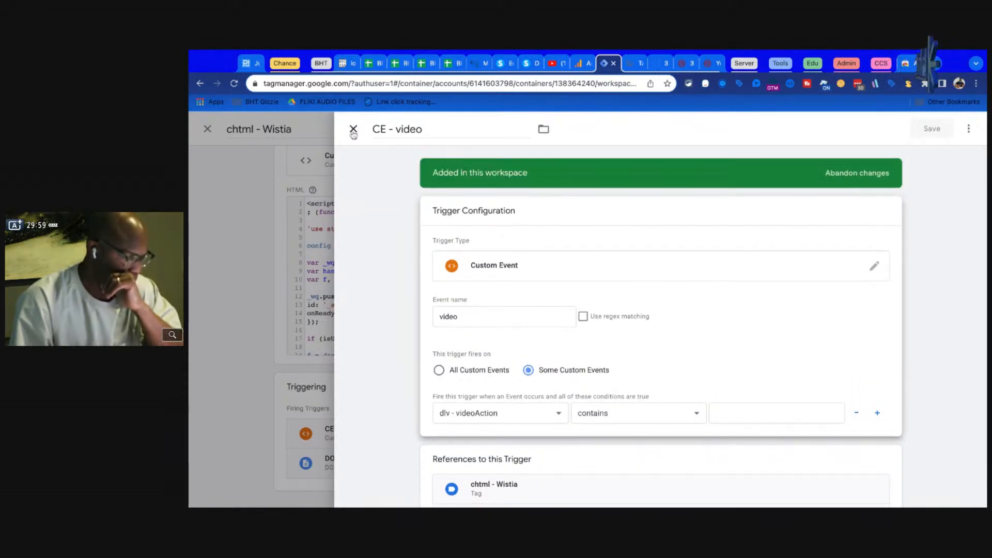
left_click(354, 131)
left_click(723, 243)
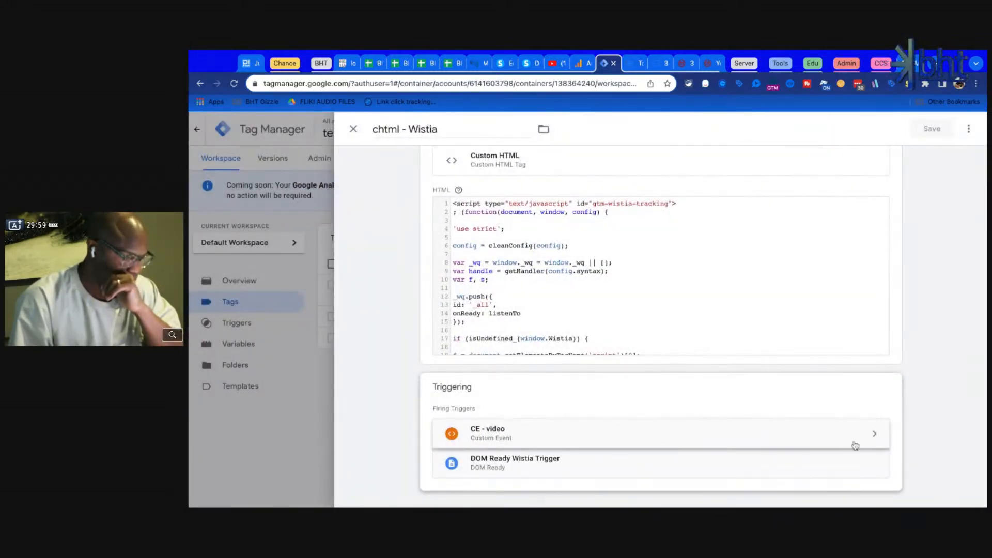
Examine the page path condition of the DOM Ready Wistia Trigger, then close the trigger and the chtml - Wistia tag.
left_click(803, 467)
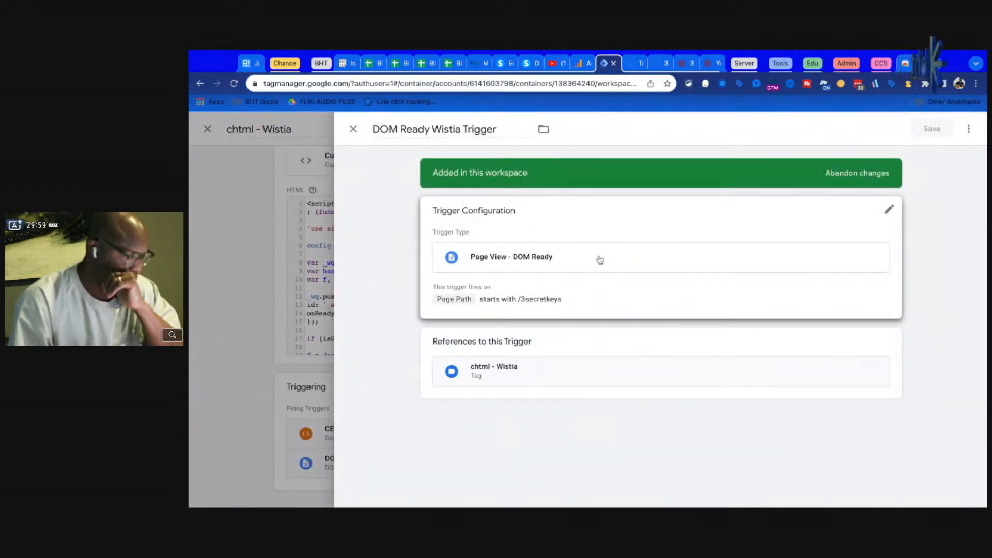
left_click(621, 266)
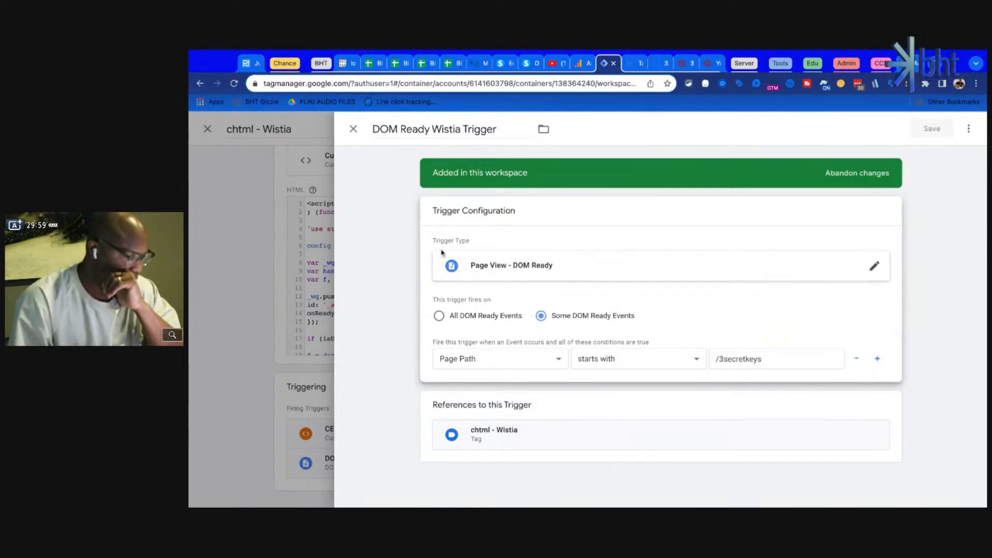
left_click(244, 261)
left_click(258, 278)
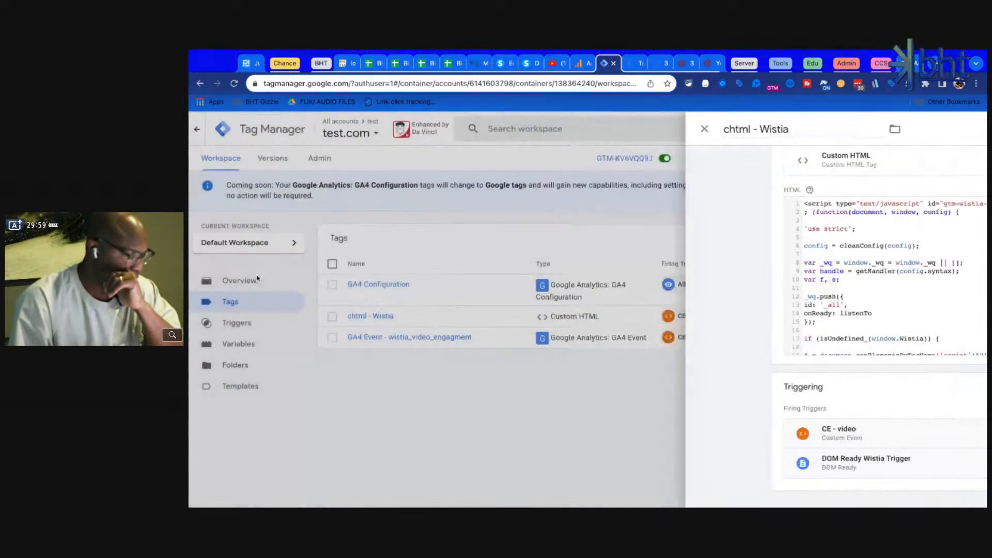
Return to the Tag Assistant session, review video event 12's fired tags and open video event 14.
left_click(638, 64)
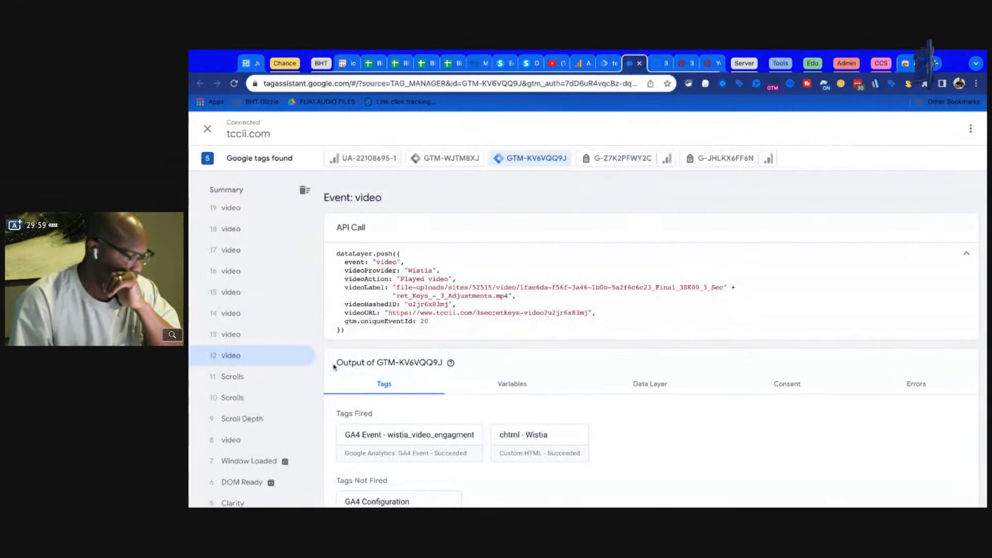
scroll(451, 348, "down", 1)
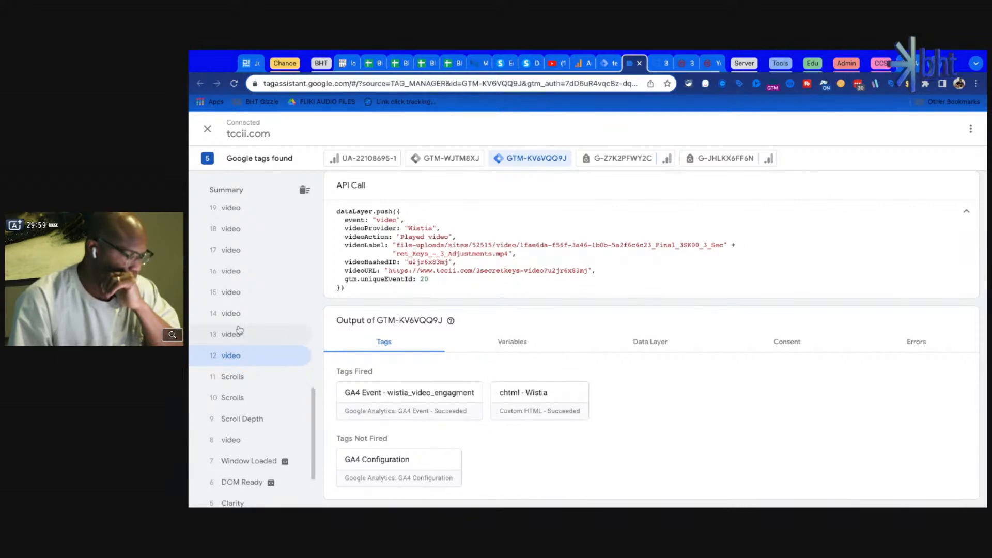
left_click(251, 313)
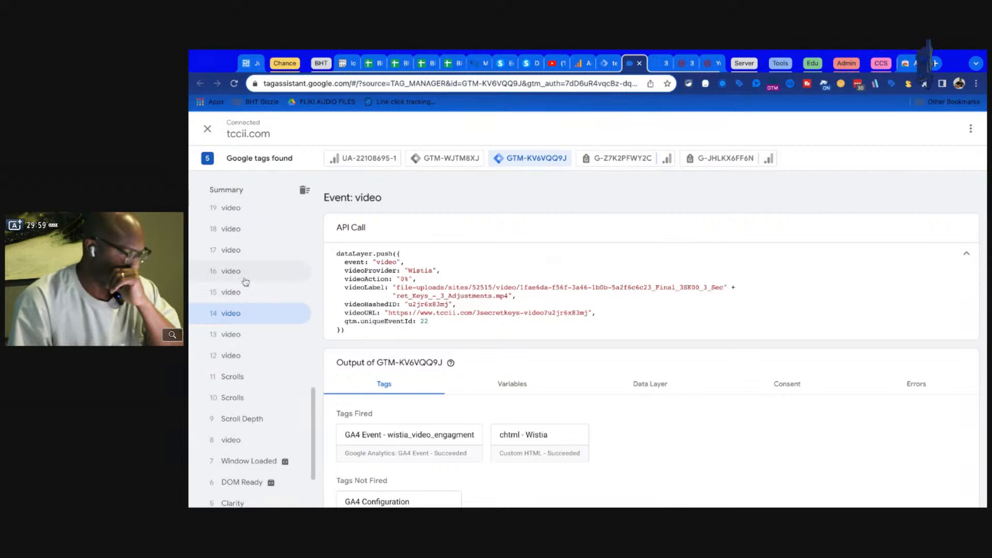
Review the API calls and fired tags of further Wistia video events, including events 15, 18 and 24.
left_click(246, 291)
left_click(252, 239)
scroll(251, 239, "up", 3)
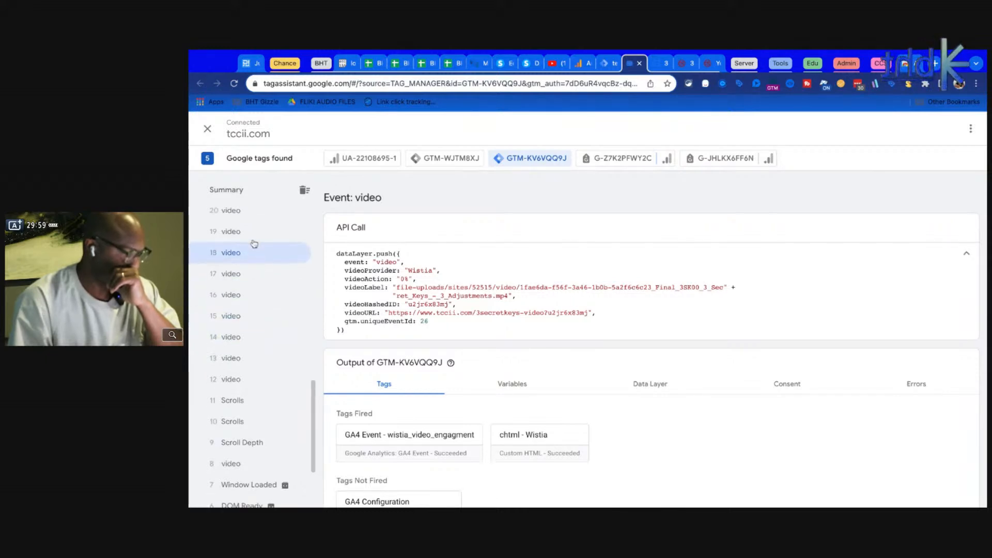
left_click(250, 260)
scroll(250, 258, "up", 3)
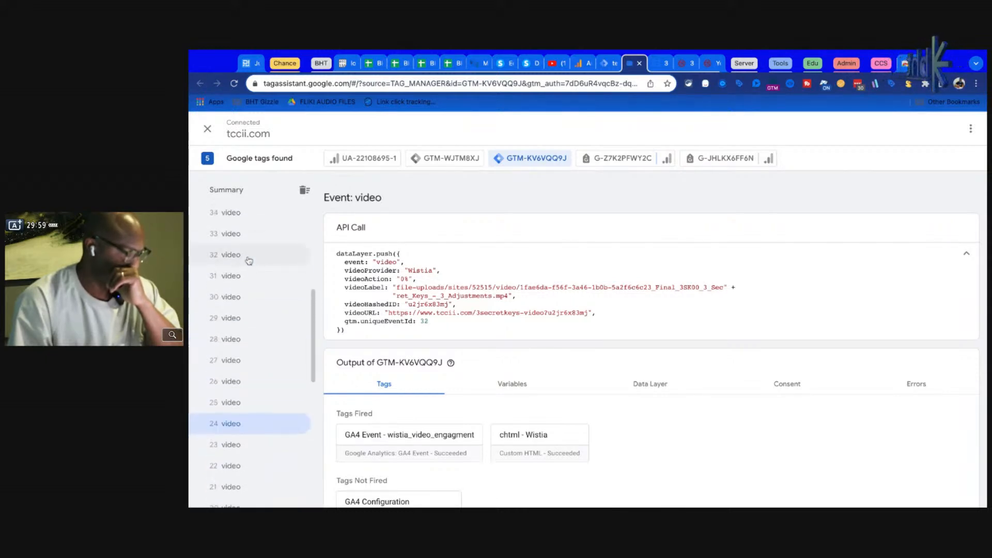
scroll(250, 263, "up", 4)
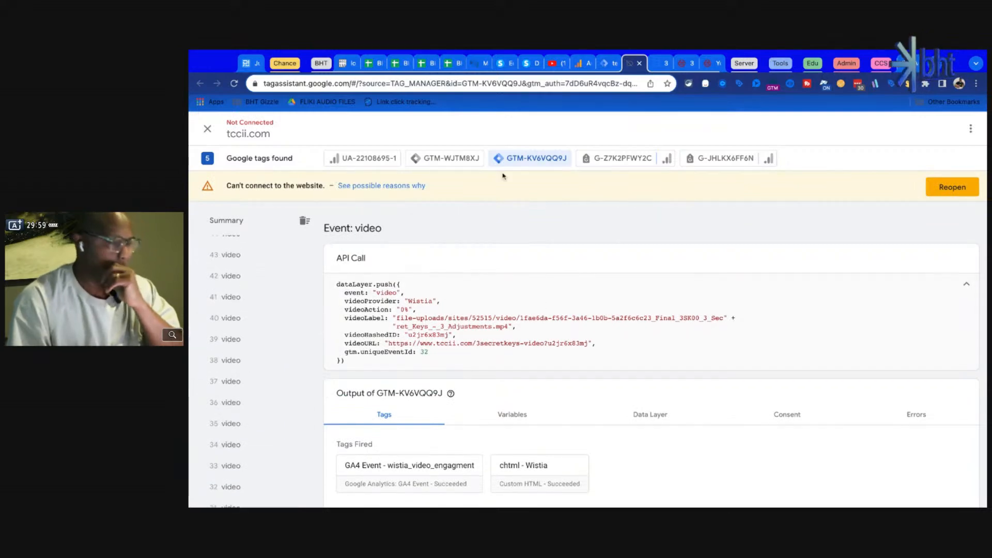
Open DumbData's Wistia Event Listener page at dumbdata.co/listeners/wistia/ in a new tab.
left_click(639, 63)
type("wistia")
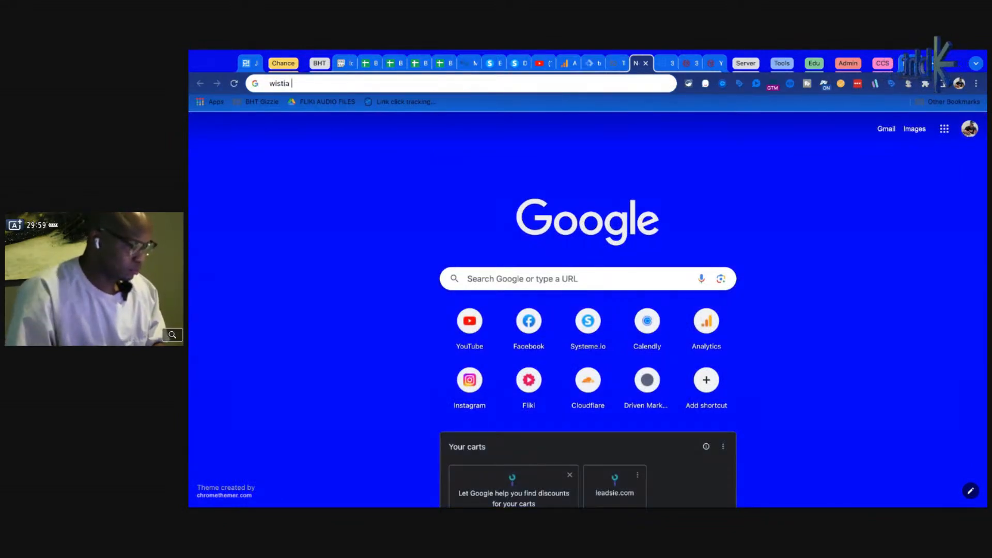
key("Return")
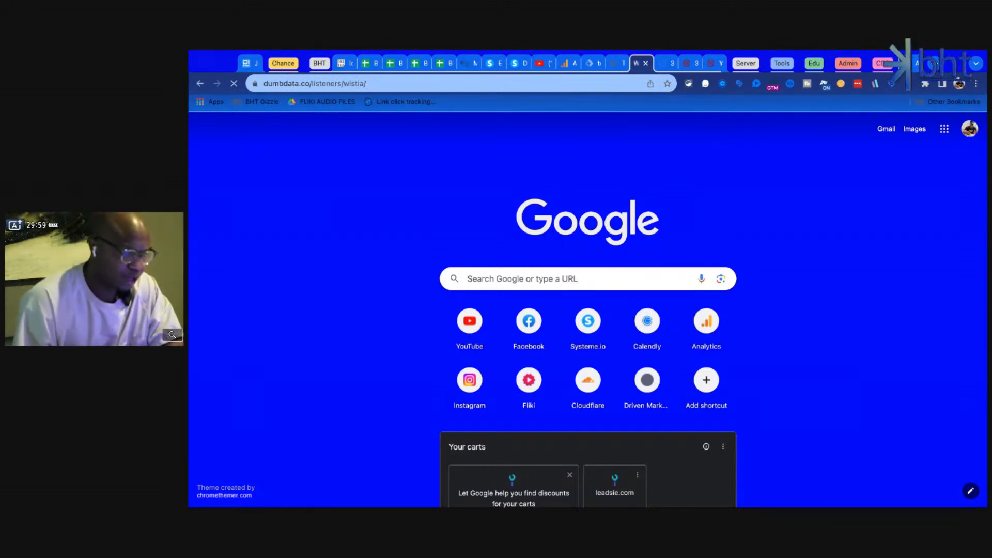
Read the Wistia listener's setup instructions, covering the recommended firing trigger, custom event, data layer variables and progress customization.
scroll(684, 233, "down", 3)
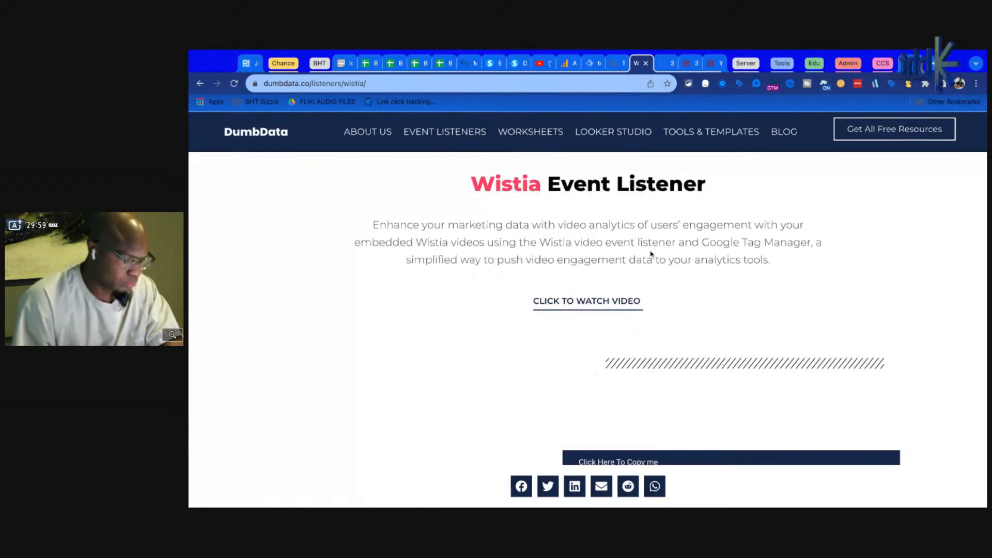
left_click_drag(501, 260, 753, 260)
scroll(693, 302, "down", 2)
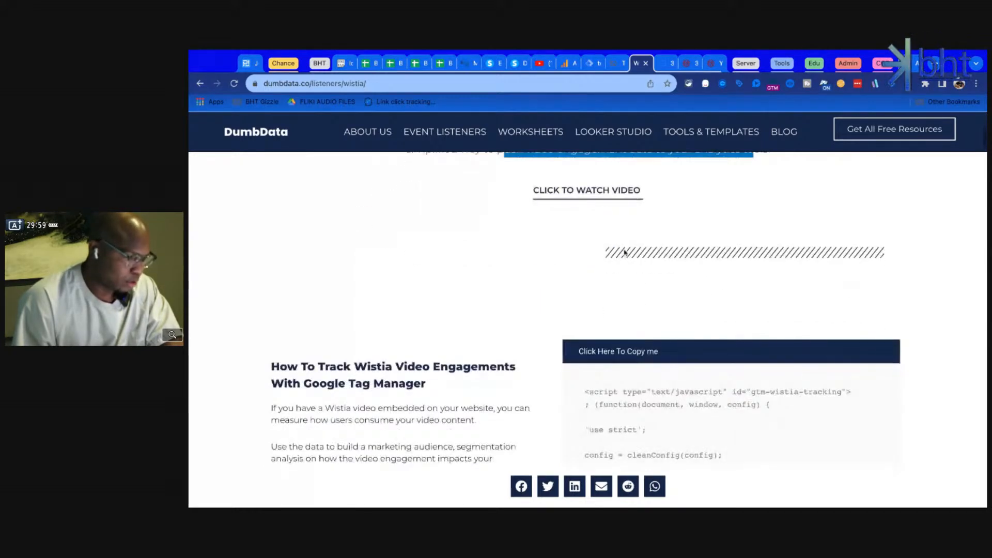
scroll(612, 238, "down", 3)
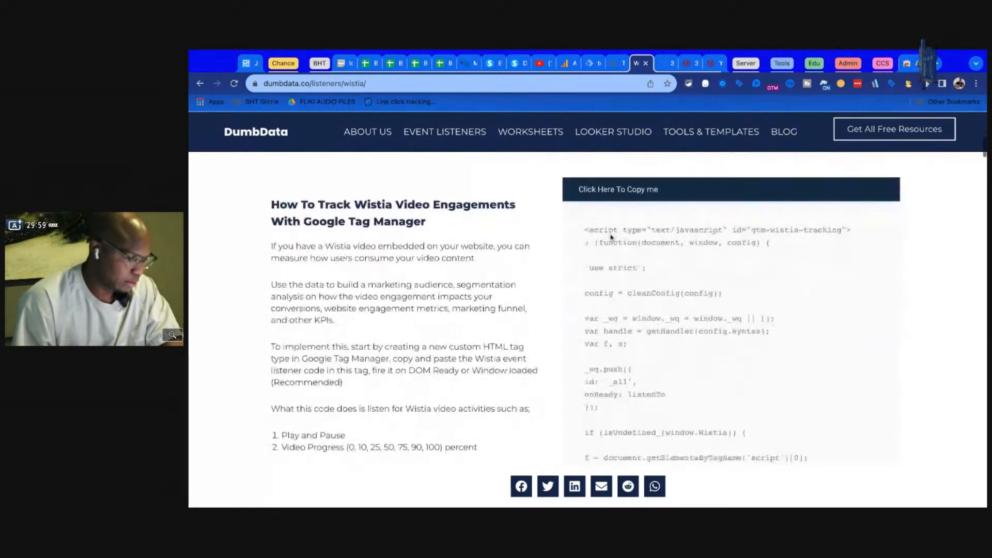
scroll(629, 302, "down", 1)
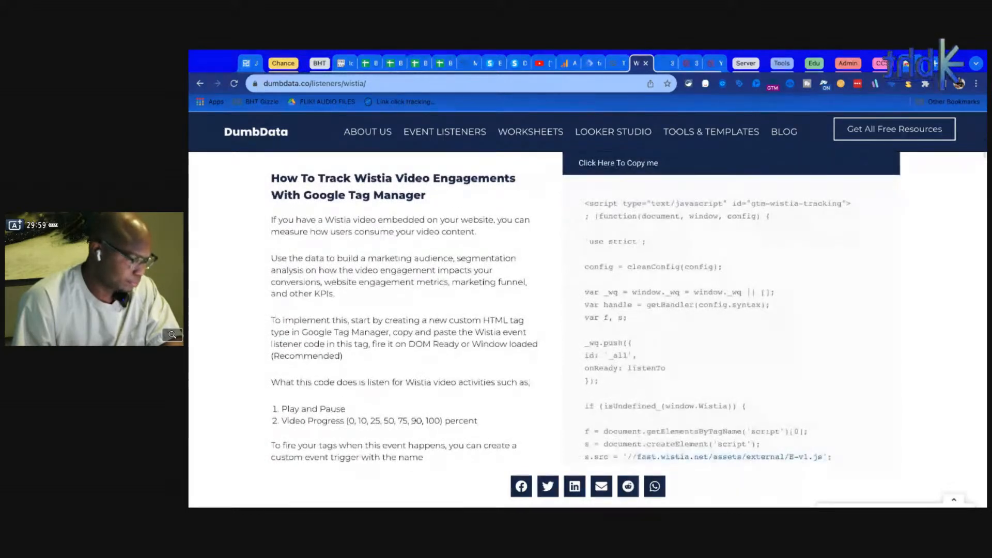
scroll(463, 284, "down", 3)
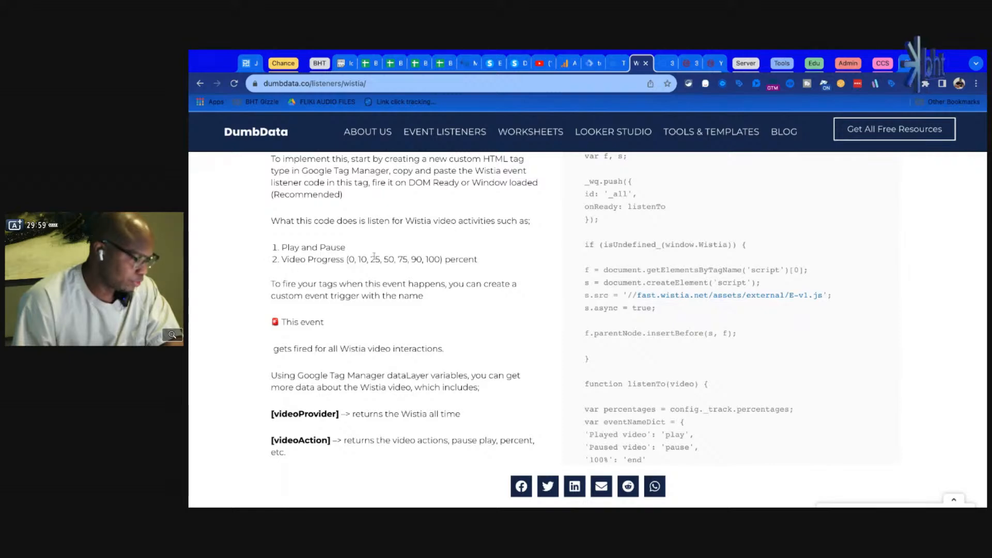
scroll(327, 283, "down", 2)
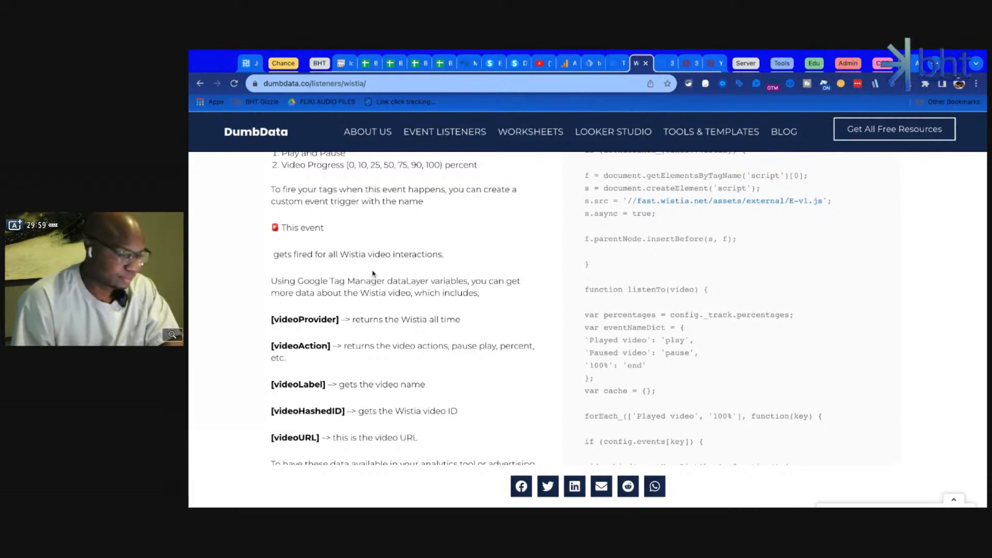
scroll(364, 268, "down", 4)
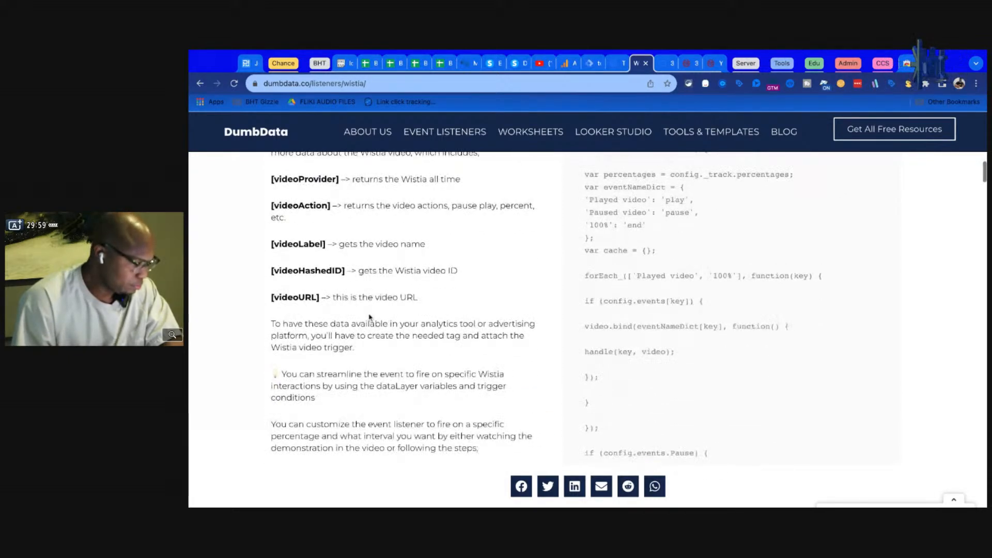
scroll(369, 317, "down", 1)
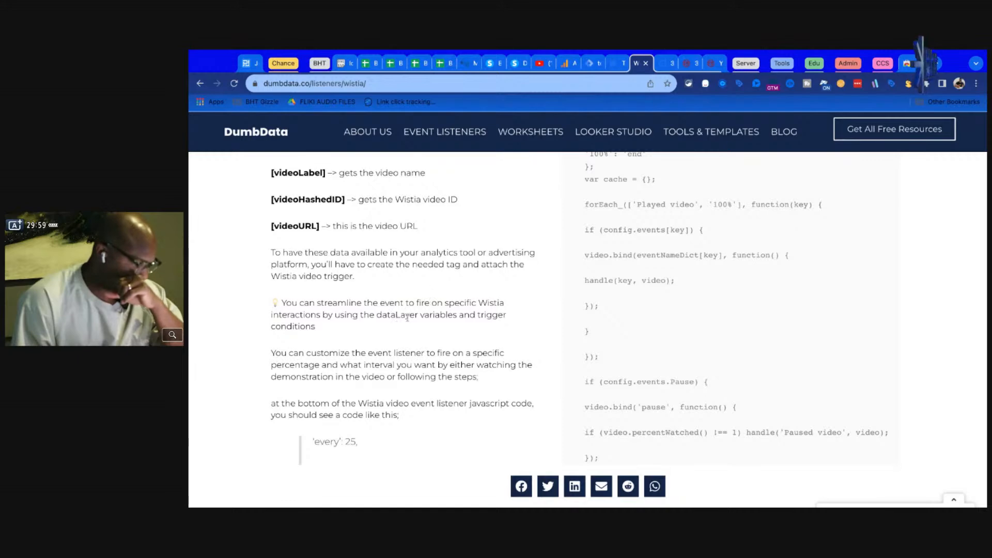
scroll(322, 363, "down", 6)
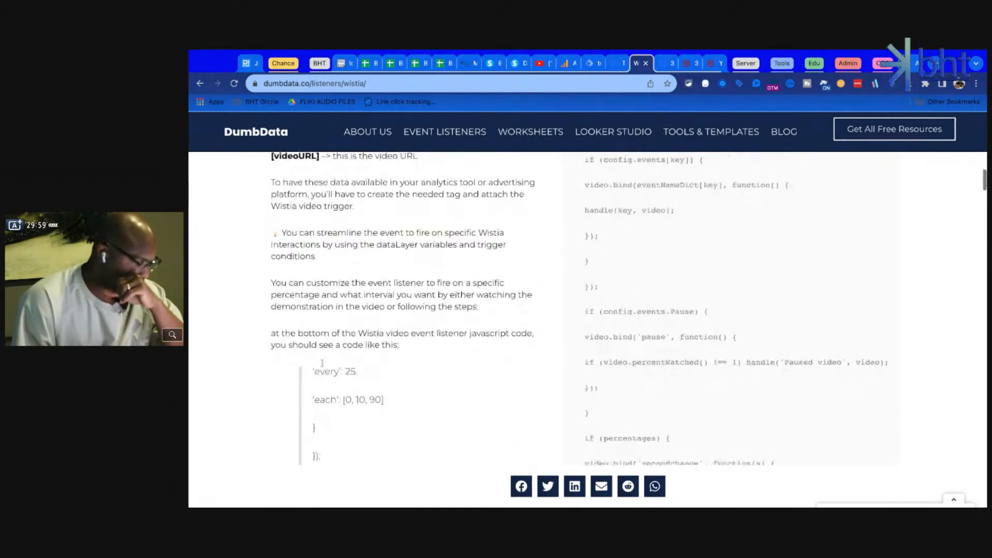
scroll(322, 364, "down", 6)
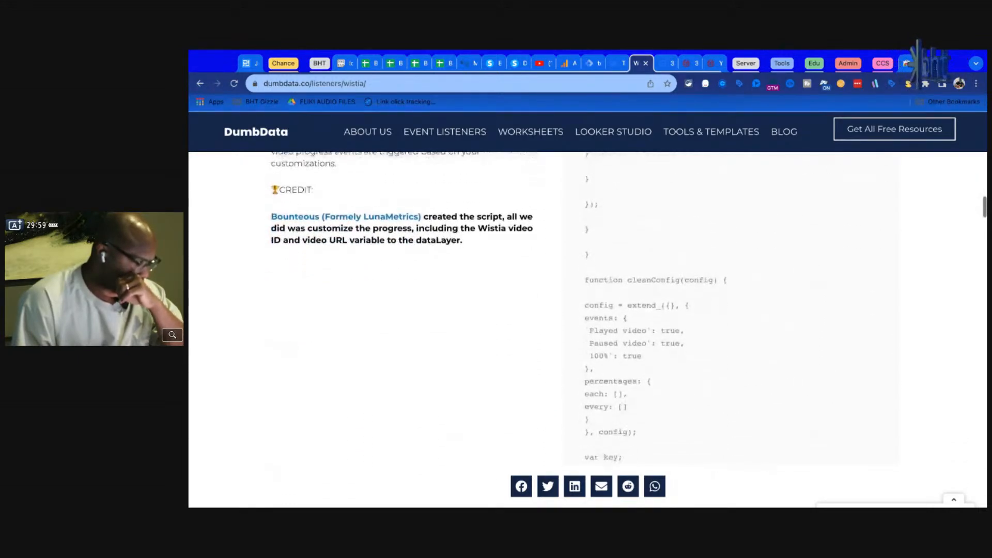
Examine the events and percentages settings at the end of the listener script, and recheck the implementation instructions.
scroll(588, 320, "down", 10)
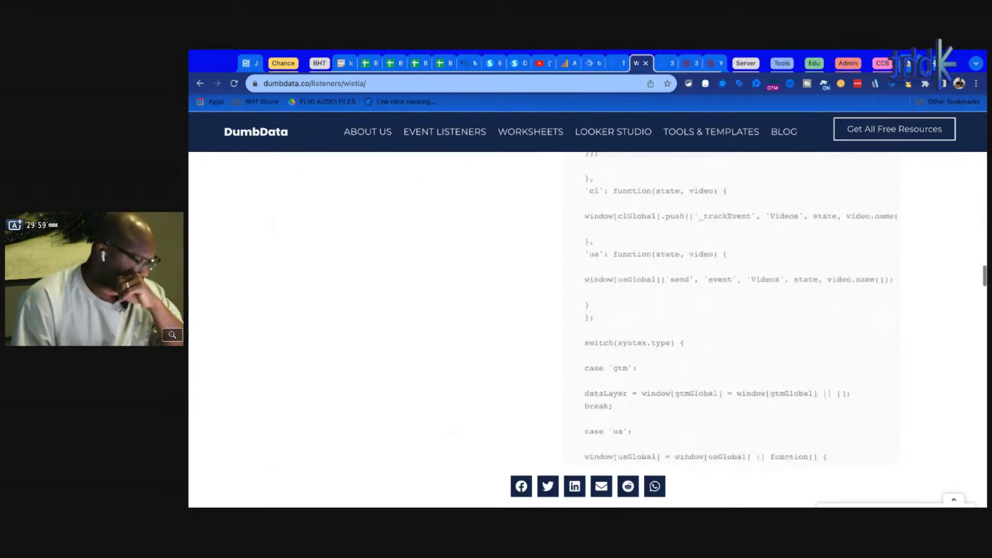
scroll(588, 320, "down", 8)
scroll(587, 320, "up", 12)
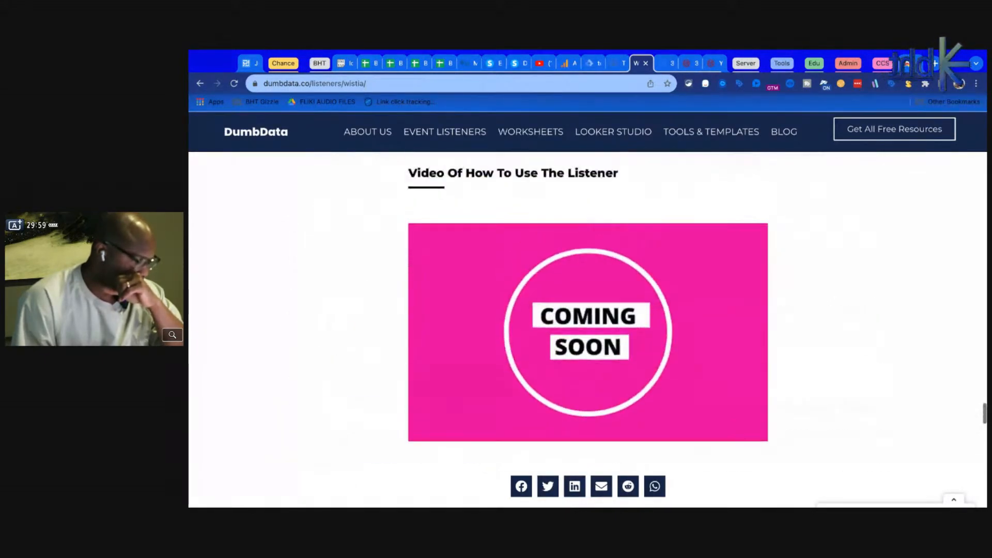
scroll(587, 279, "up", 1)
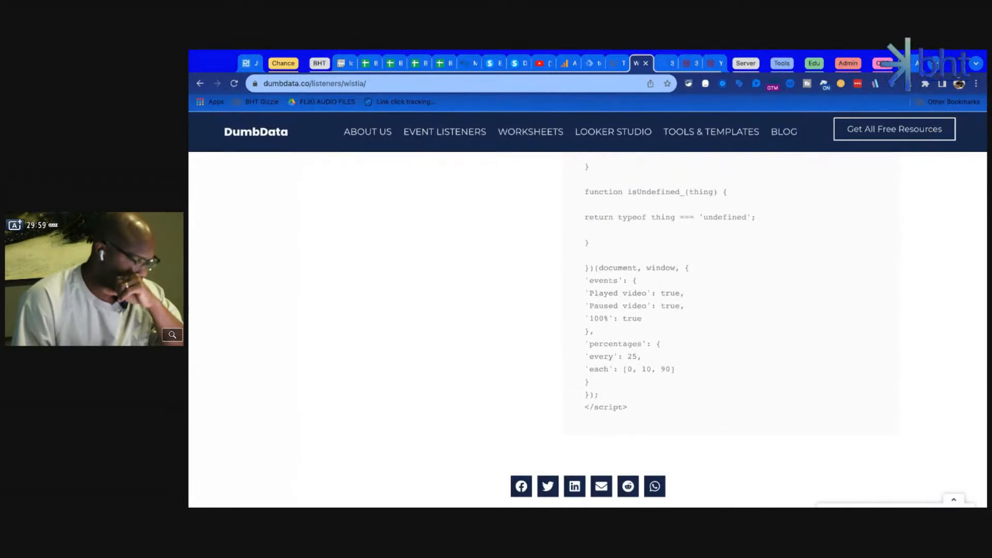
scroll(587, 290, "up", 1)
scroll(587, 310, "up", 20)
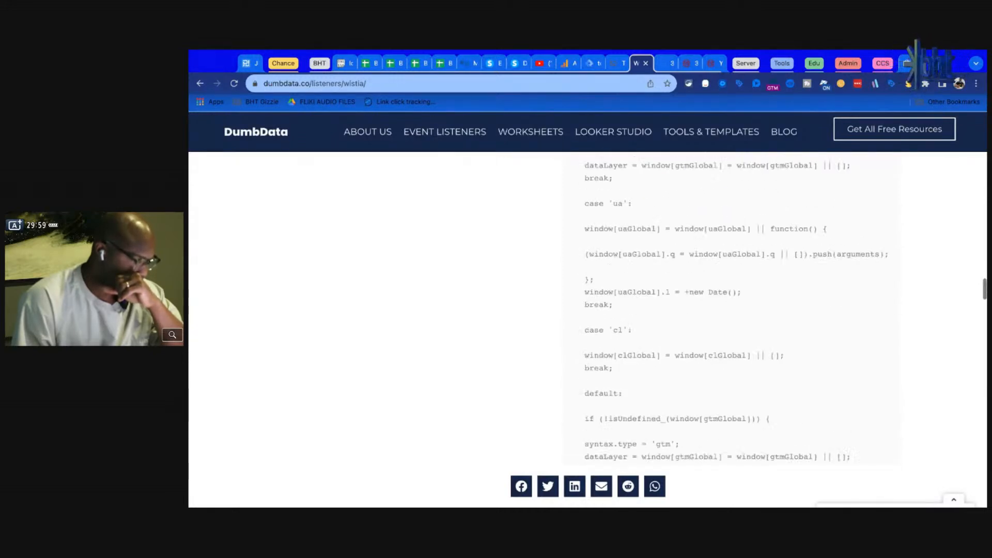
scroll(588, 310, "up", 3)
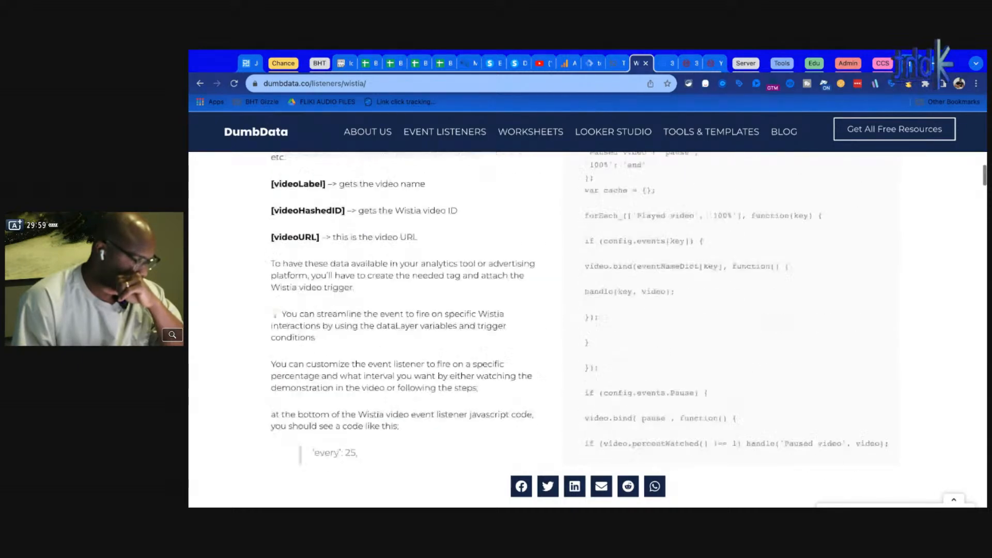
scroll(587, 310, "down", 15)
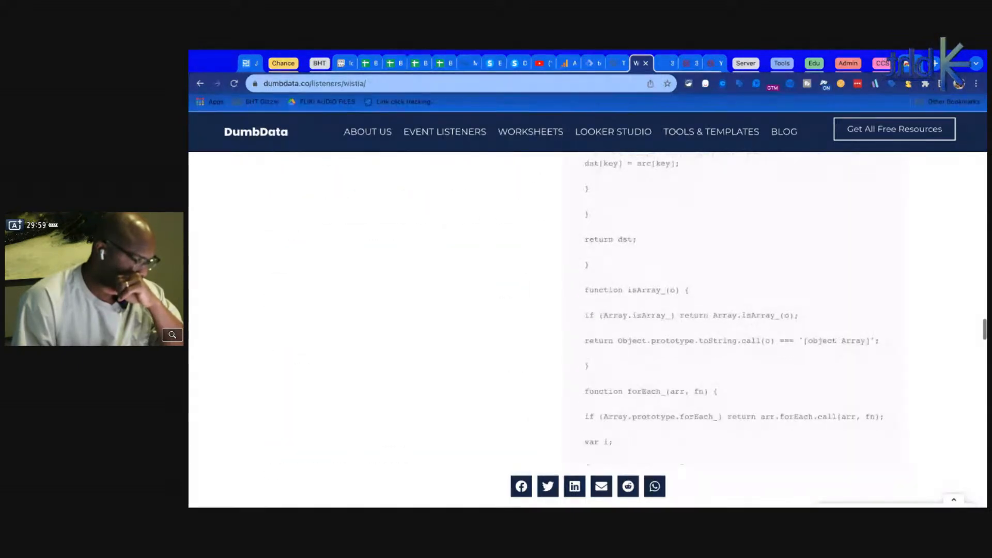
scroll(549, 315, "down", 6)
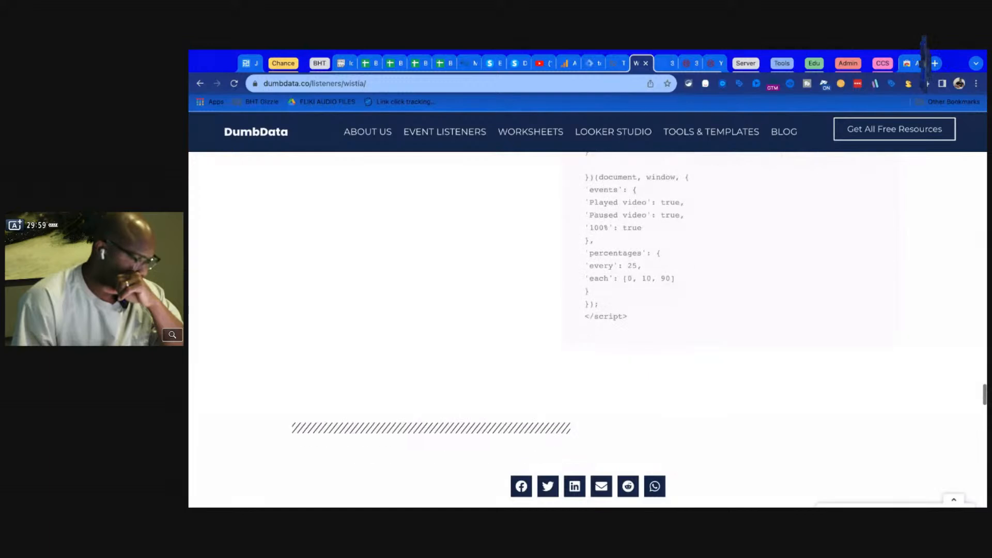
scroll(639, 241, "up", 3)
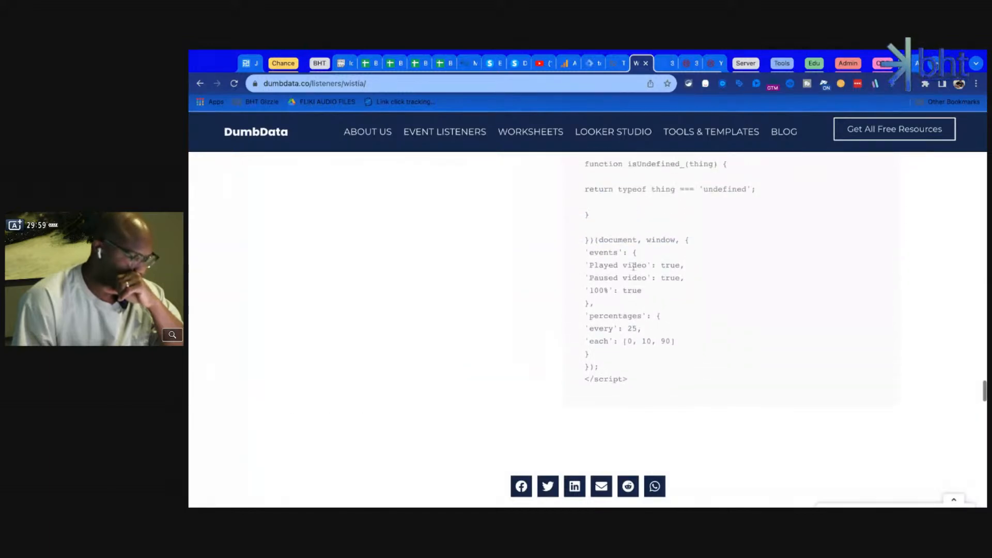
scroll(626, 264, "up", 8)
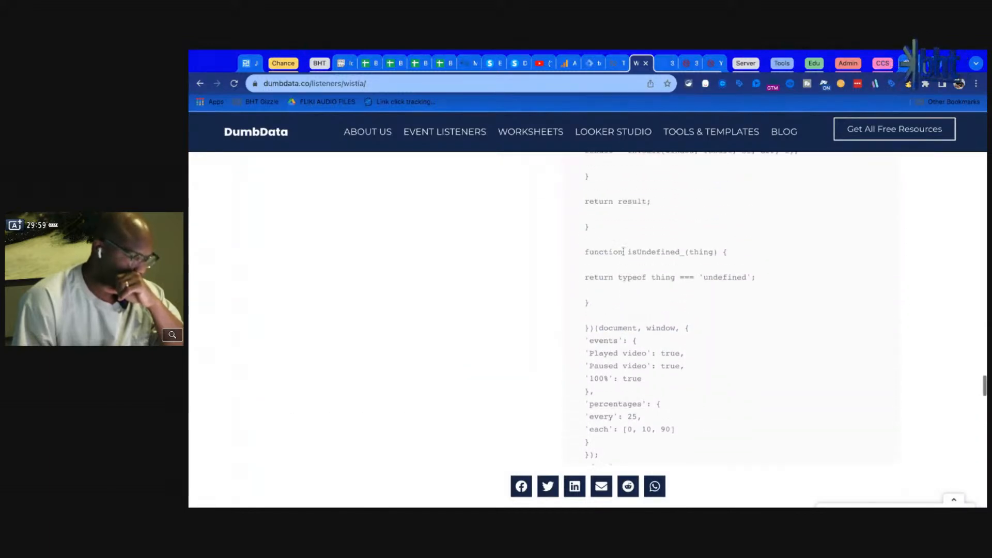
scroll(411, 271, "up", 15)
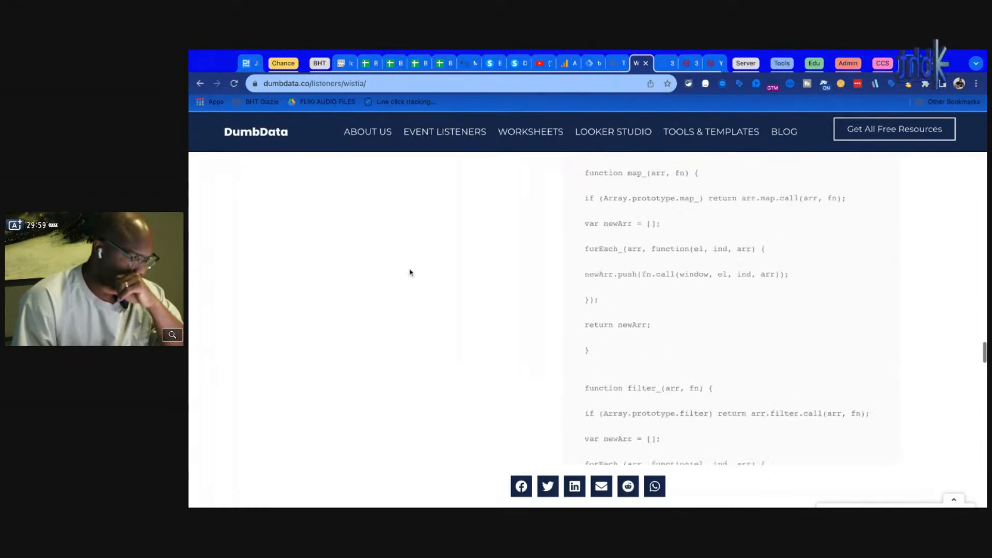
scroll(410, 272, "down", 12)
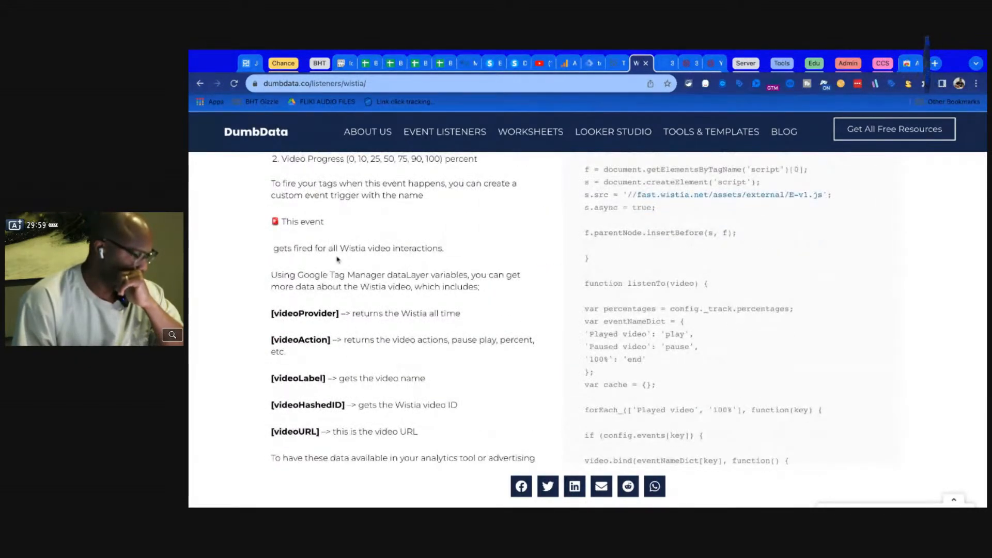
scroll(337, 266, "up", 5)
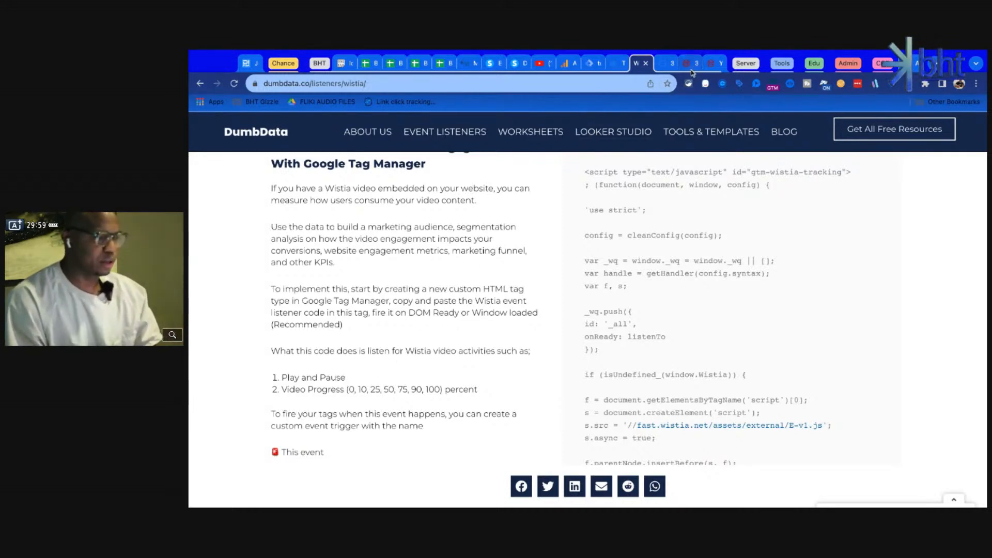
Switch to the Tag Manager workspace, open the chtml - Wistia tag and remove its CE - video firing trigger.
left_click(599, 63)
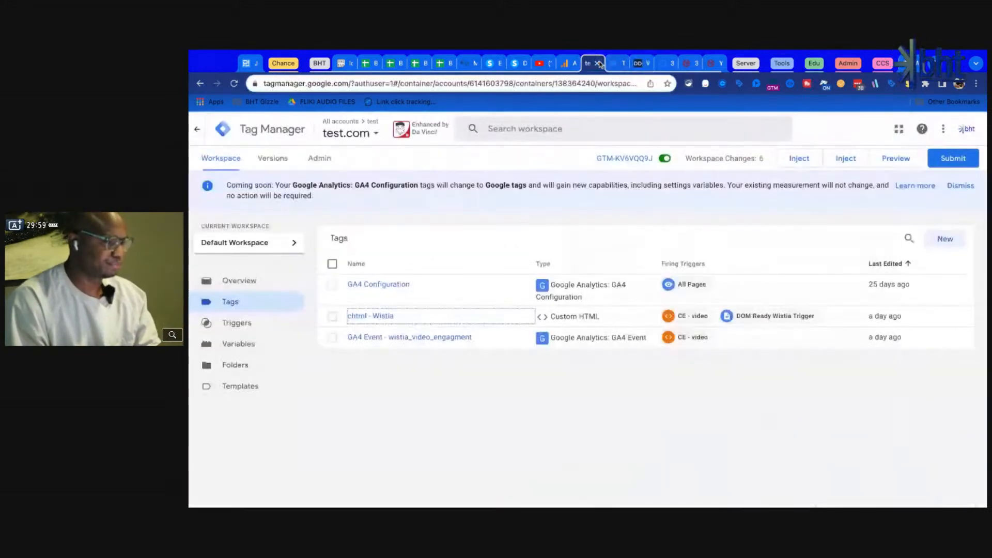
left_click(366, 313)
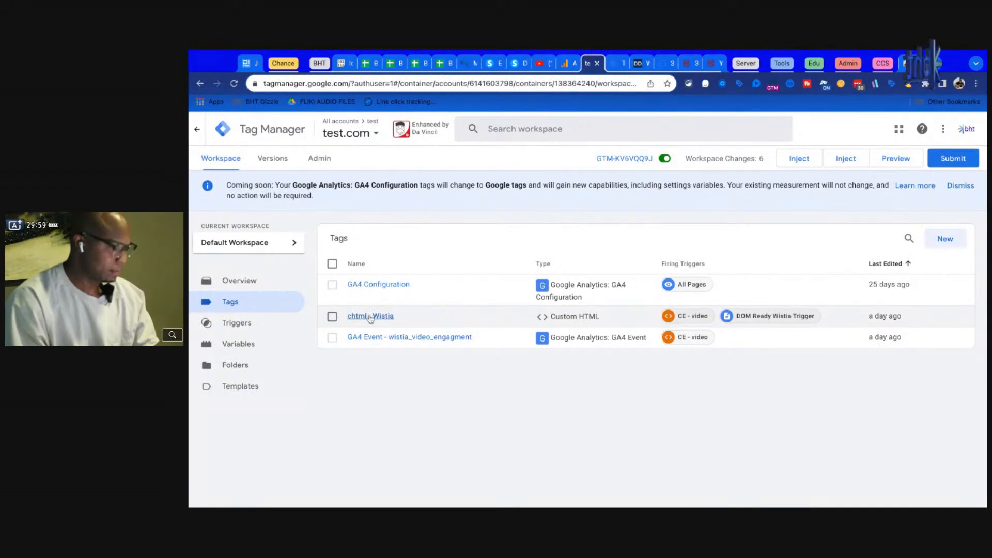
scroll(568, 413, "down", 2)
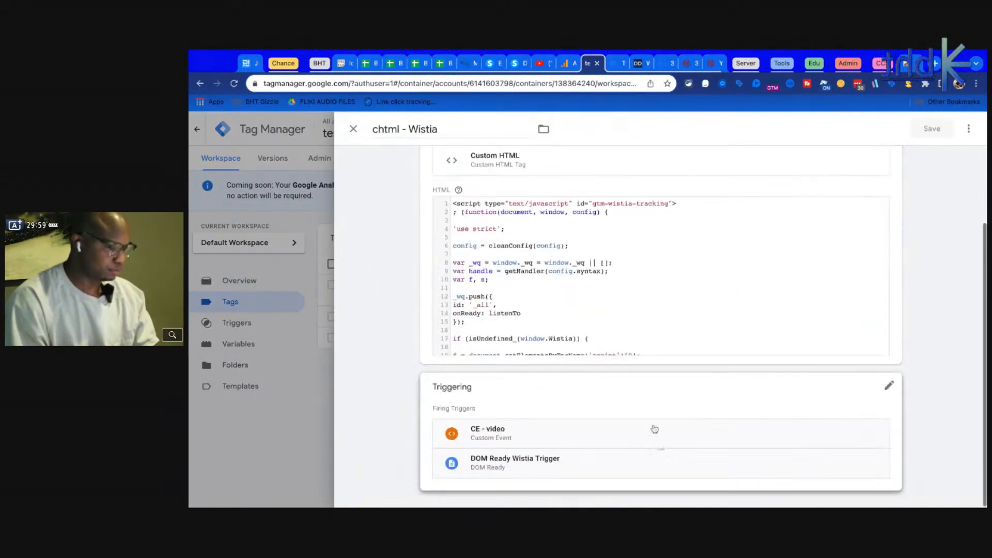
left_click(877, 433)
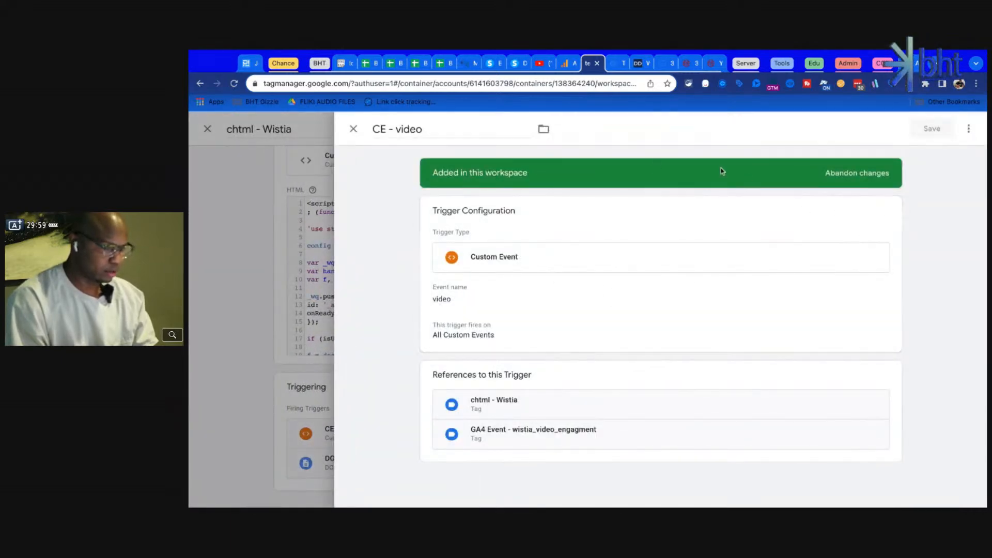
left_click(353, 131)
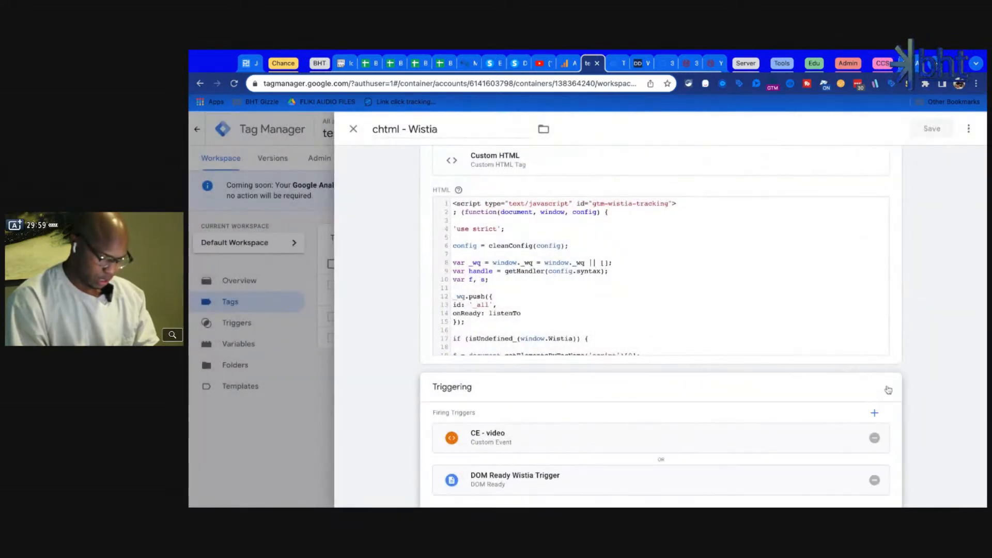
left_click(875, 439)
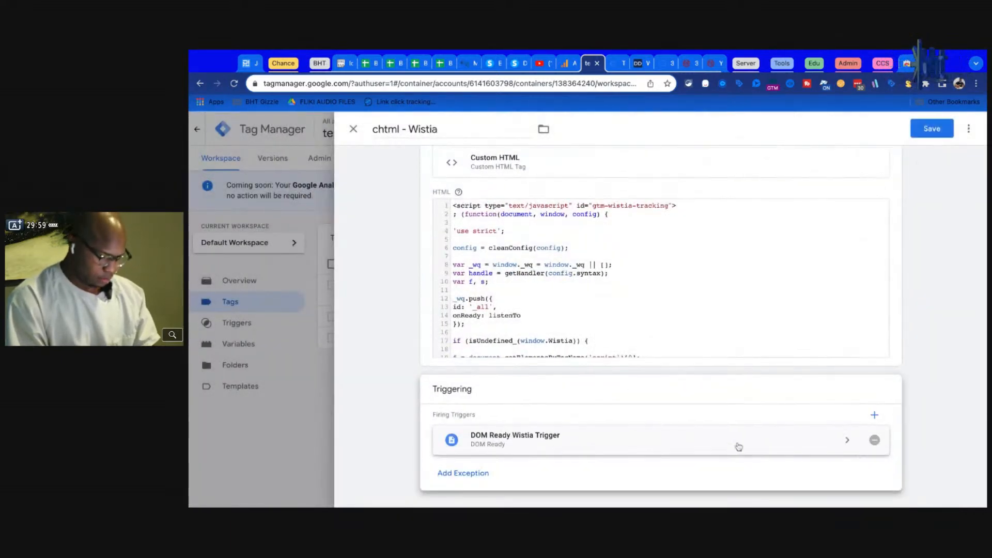
Set the DOM Ready Wistia Trigger to fire on all DOM Ready events, and save both the trigger and the chtml - Wistia tag.
left_click(638, 431)
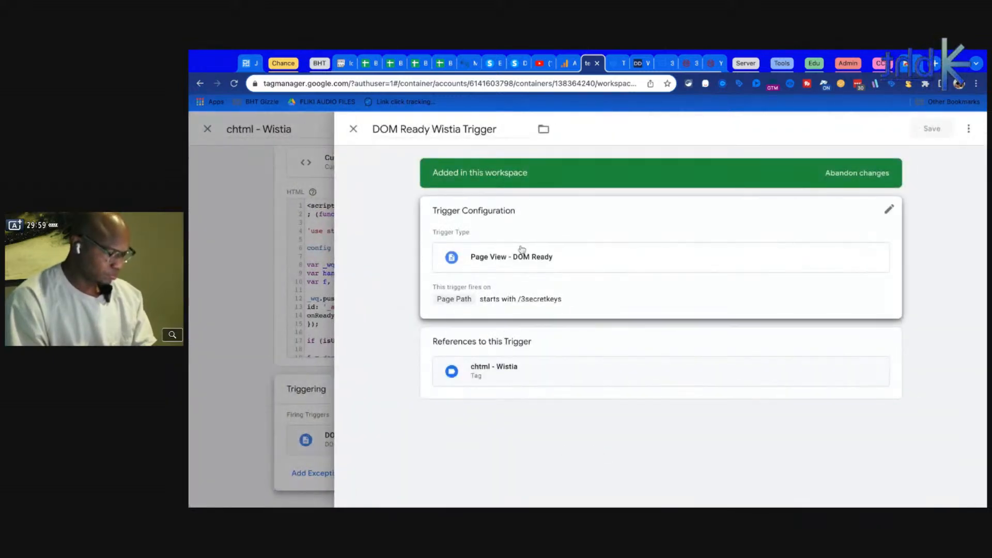
left_click(520, 287)
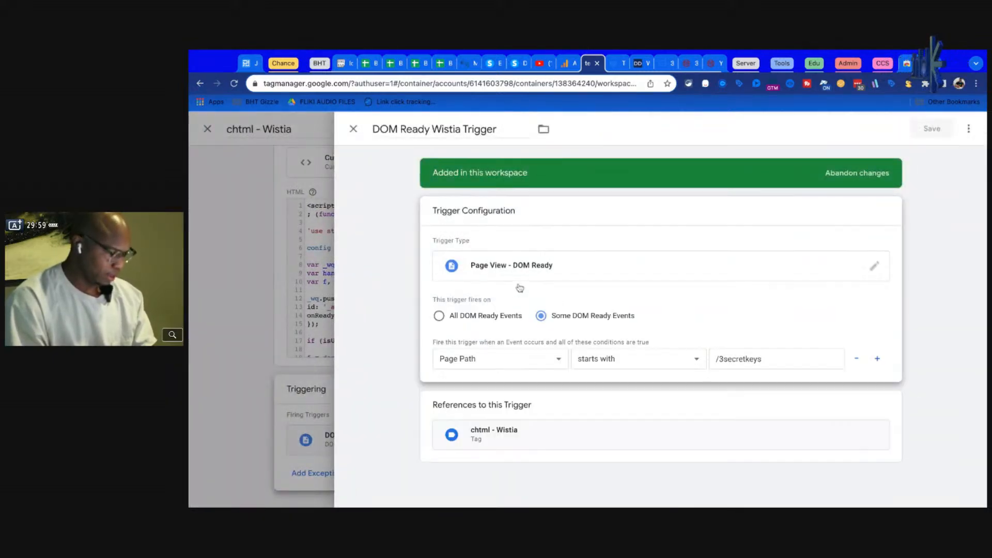
left_click(487, 312)
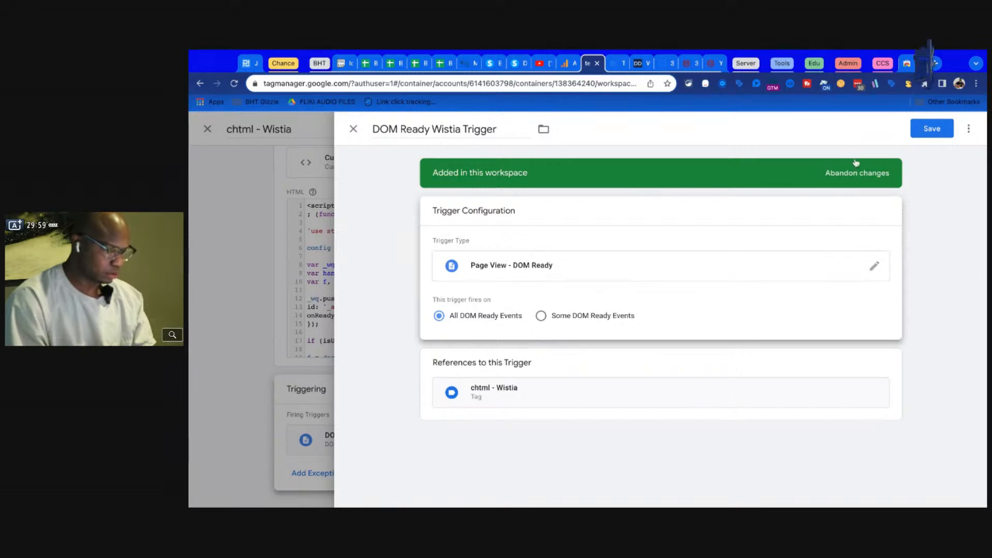
left_click(918, 128)
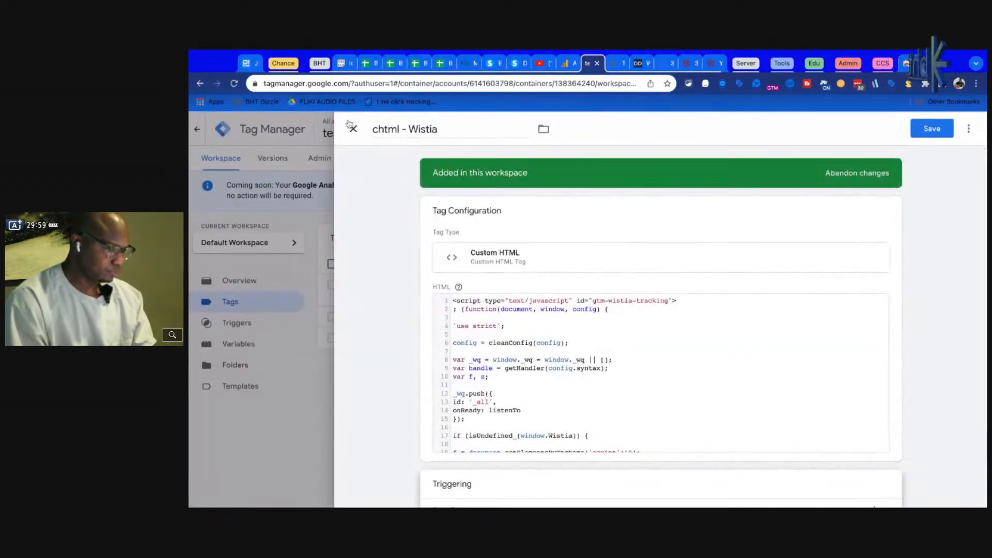
left_click(932, 128)
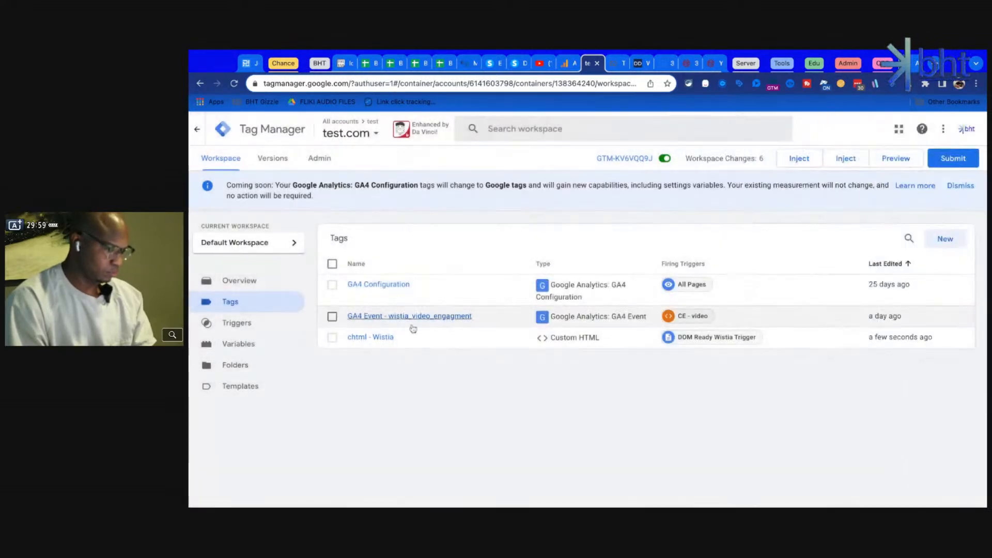
Remove the CE - video firing trigger from the GA4 Event - wistia_video_engagment tag and save the tag without any trigger.
left_click(411, 325)
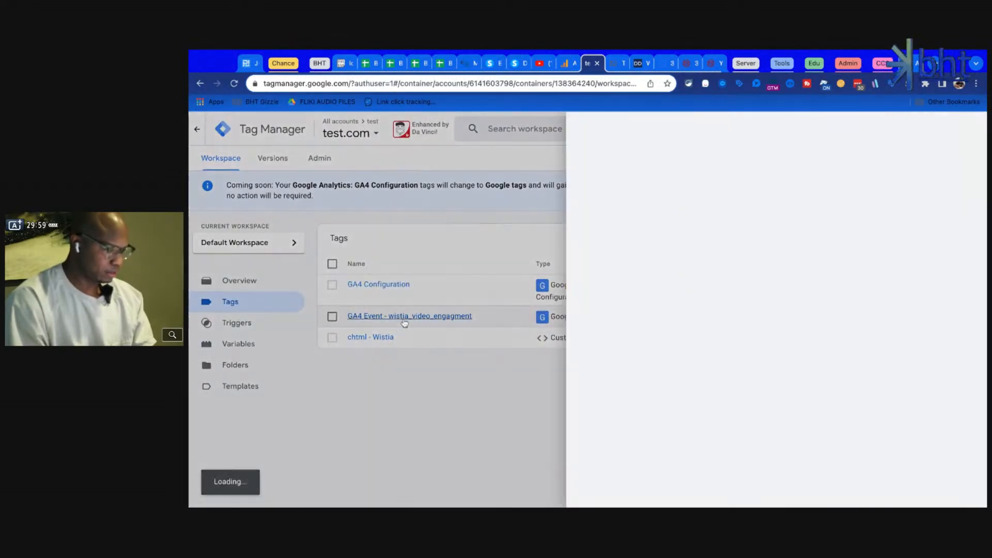
scroll(583, 436, "down", 1)
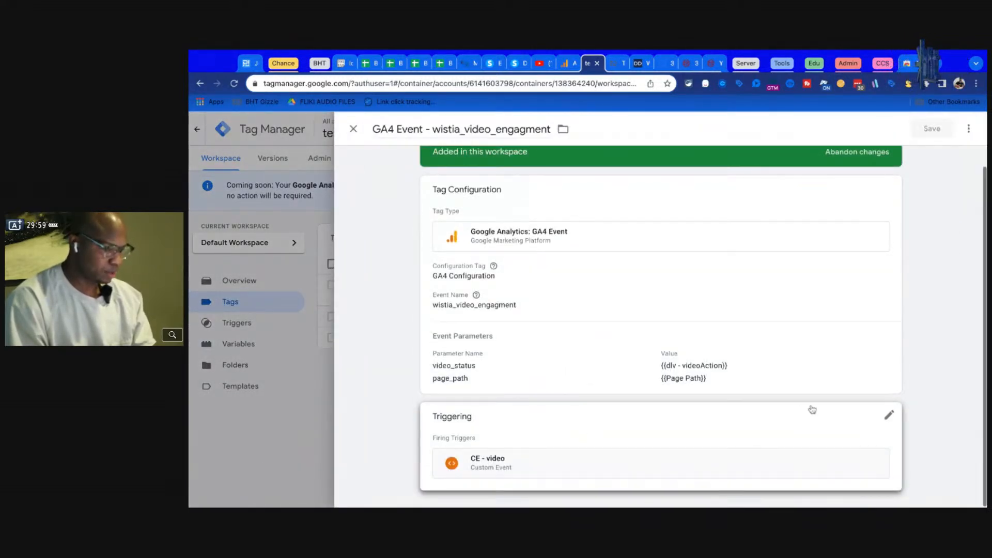
left_click(889, 418)
left_click(875, 459)
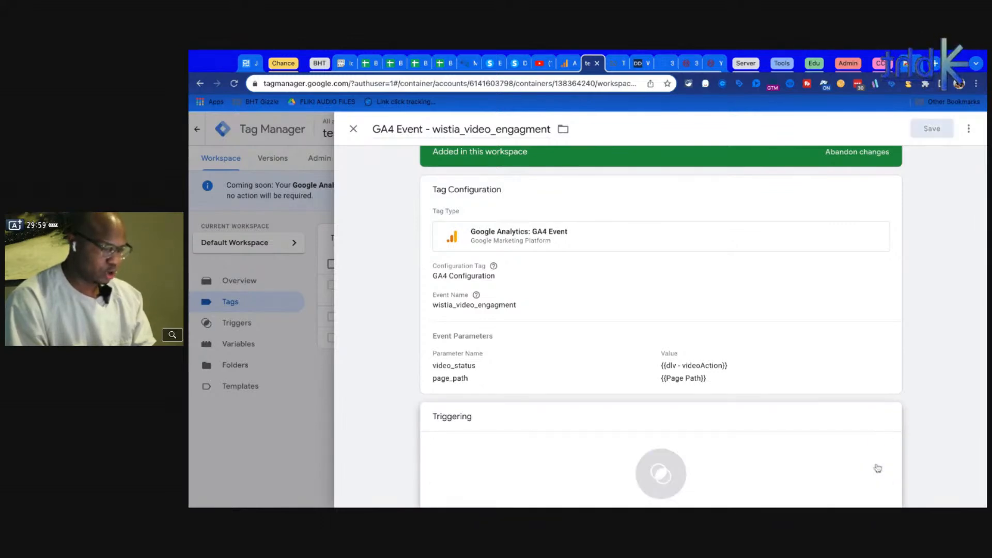
left_click(931, 129)
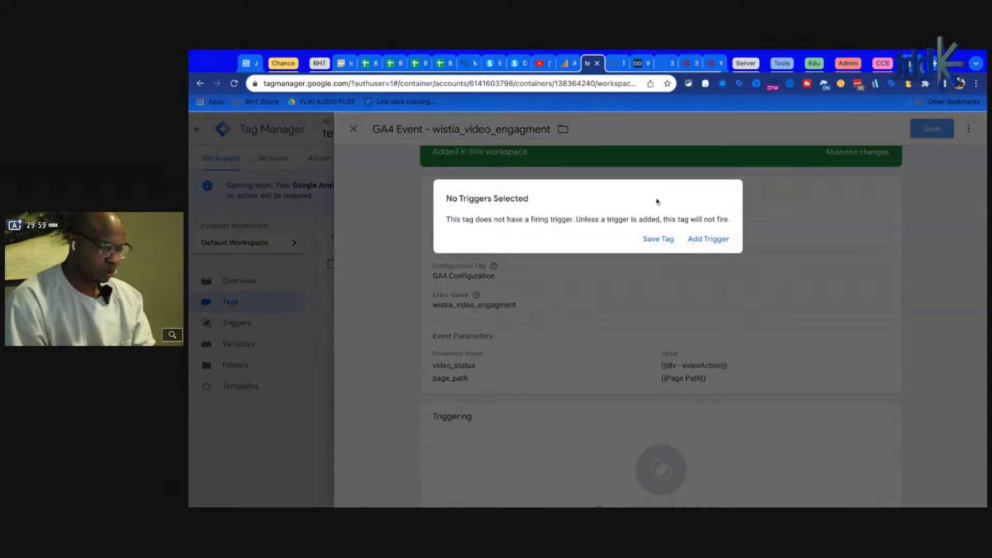
left_click(655, 239)
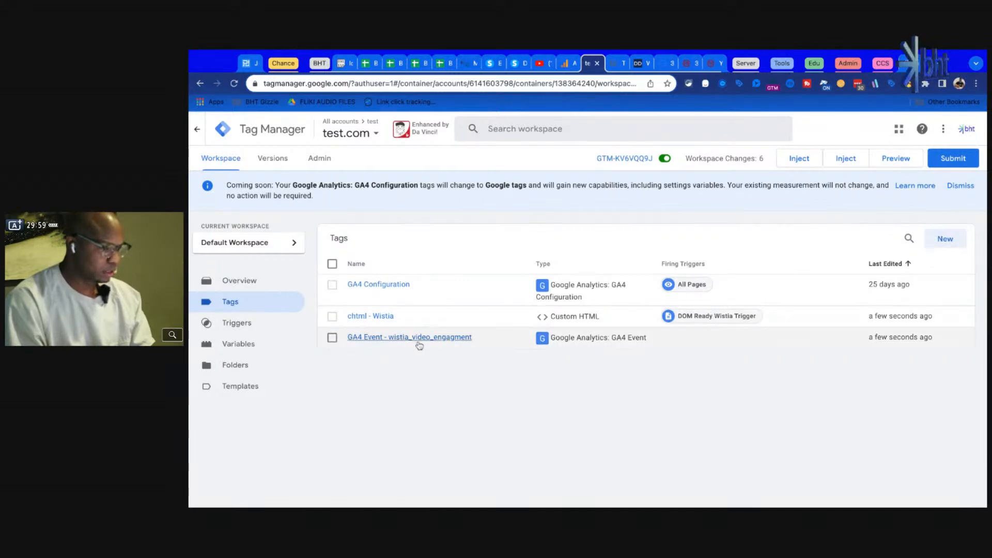
Check the firing triggers in the tag list, and review the recorded video events for container GTM-KV6VQQ9J in Tag Assistant.
scroll(419, 346, "down", 3)
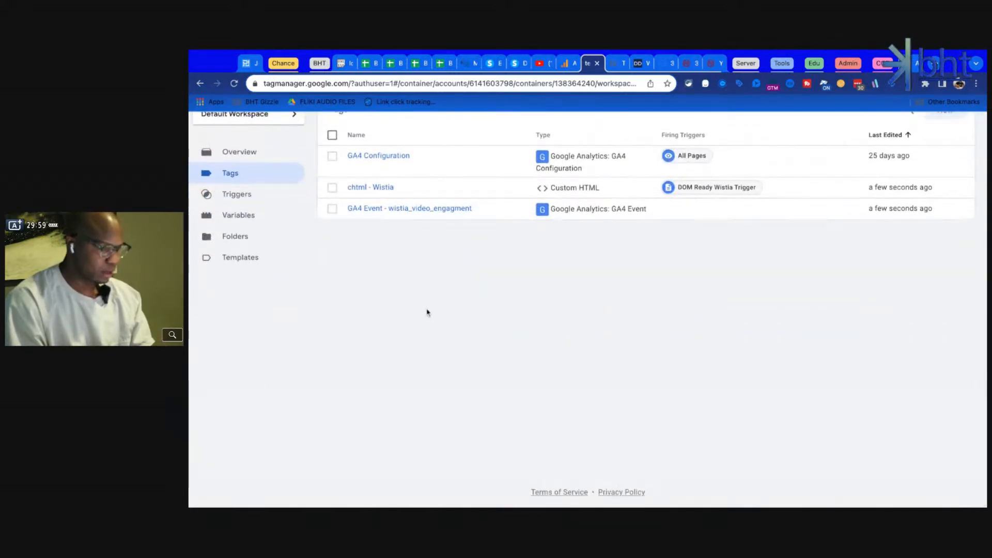
scroll(427, 313, "up", 3)
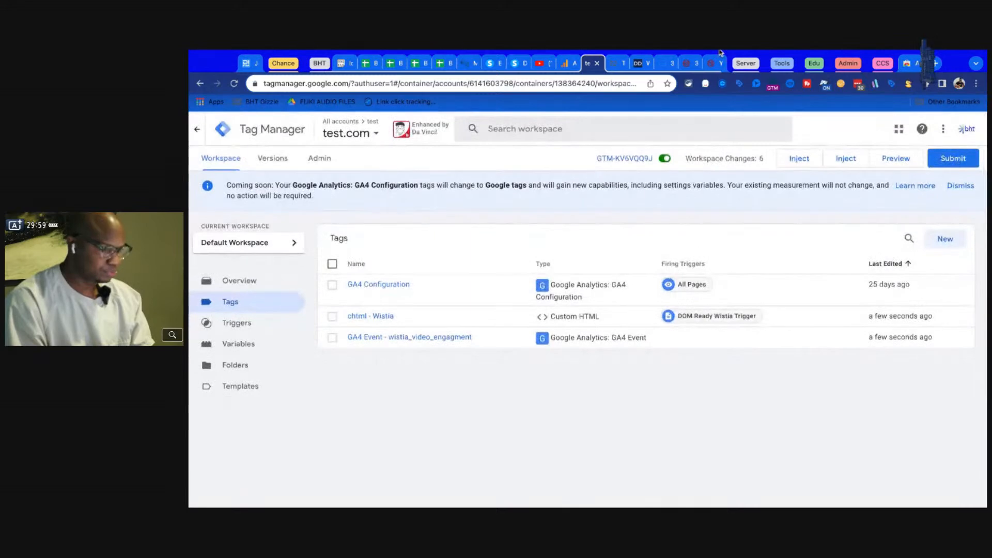
left_click(606, 64)
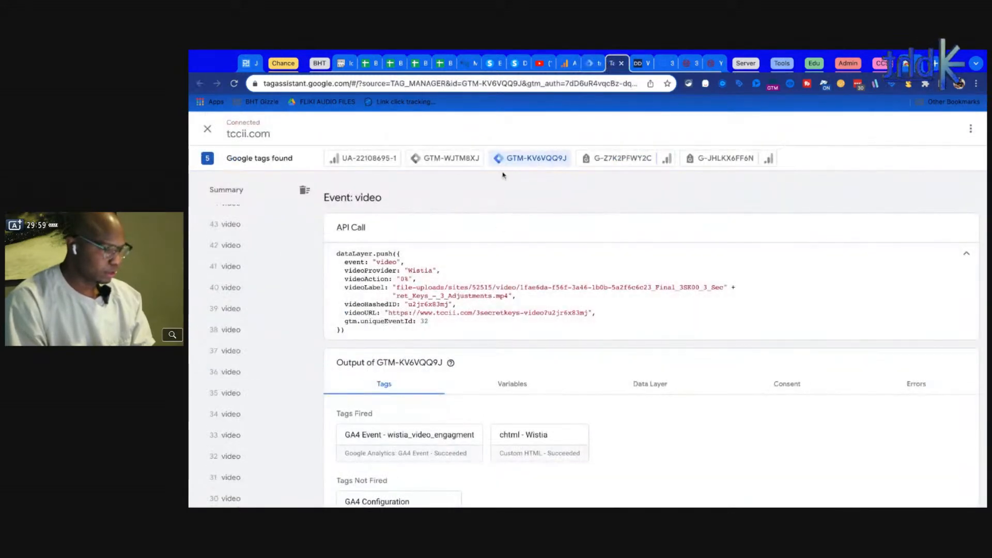
scroll(230, 278, "up", 2)
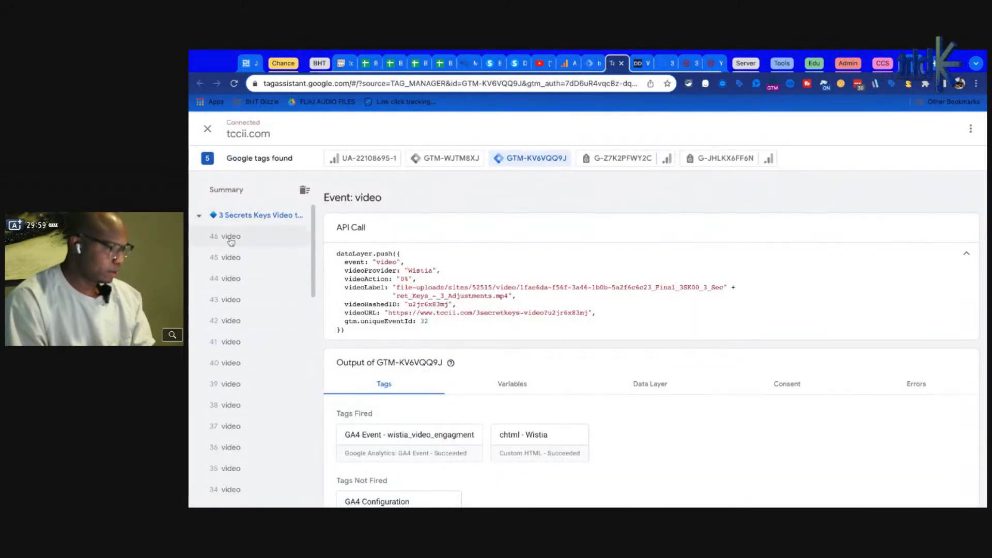
scroll(232, 392, "down", 3)
scroll(227, 454, "down", 6)
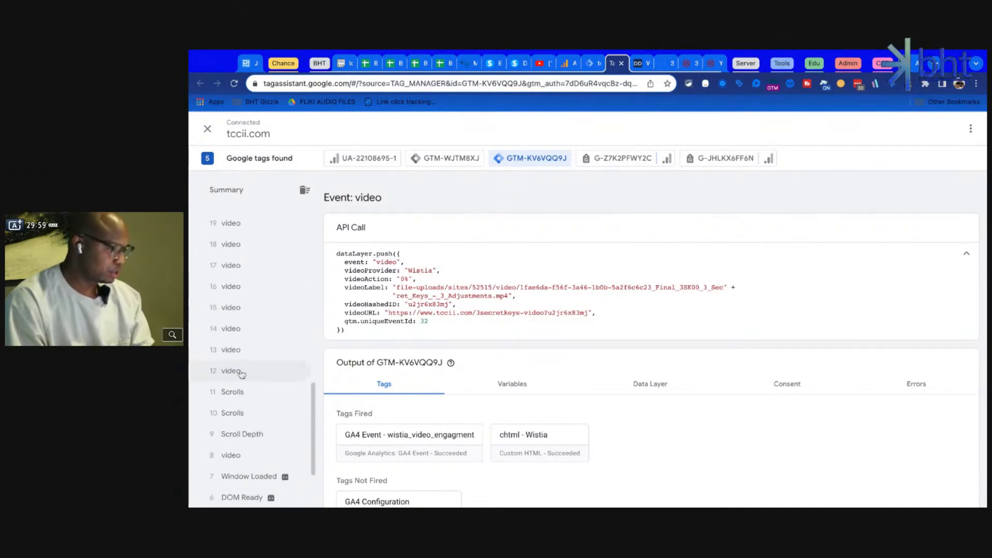
scroll(261, 330, "up", 3)
scroll(253, 248, "up", 8)
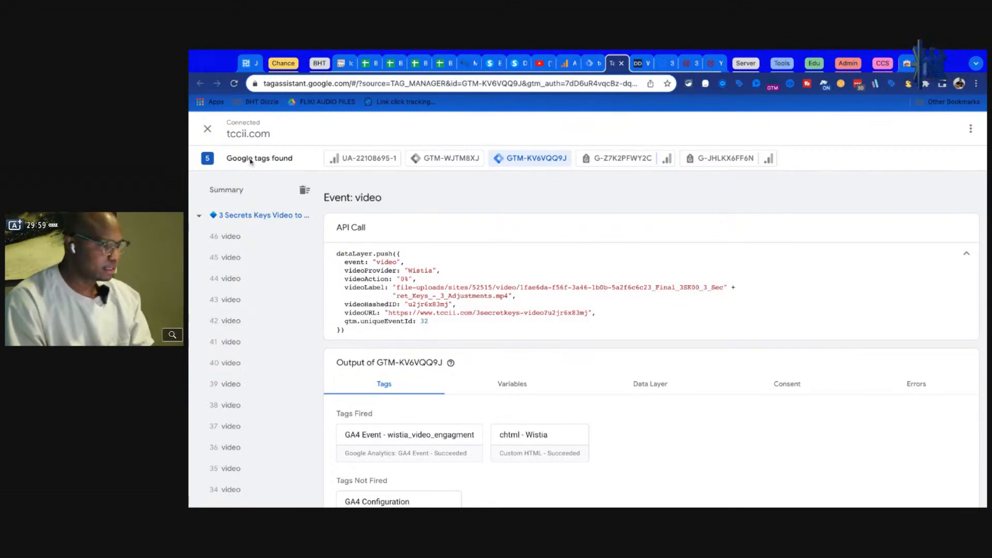
Try to restart debugging by ending the Tag Assistant session and reconnecting it to tccii.com's 3secretkeys-video page.
left_click(207, 128)
left_click(678, 275)
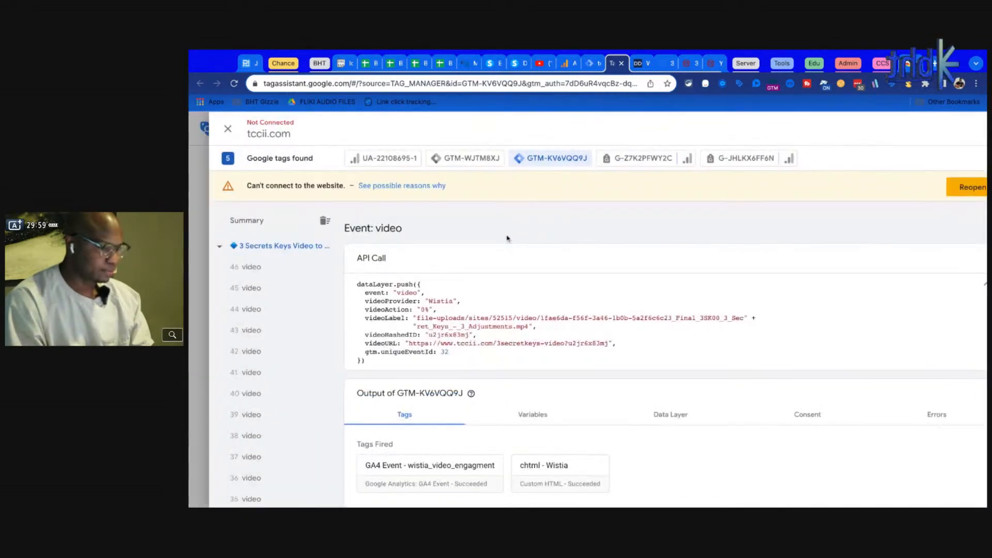
left_click(460, 253)
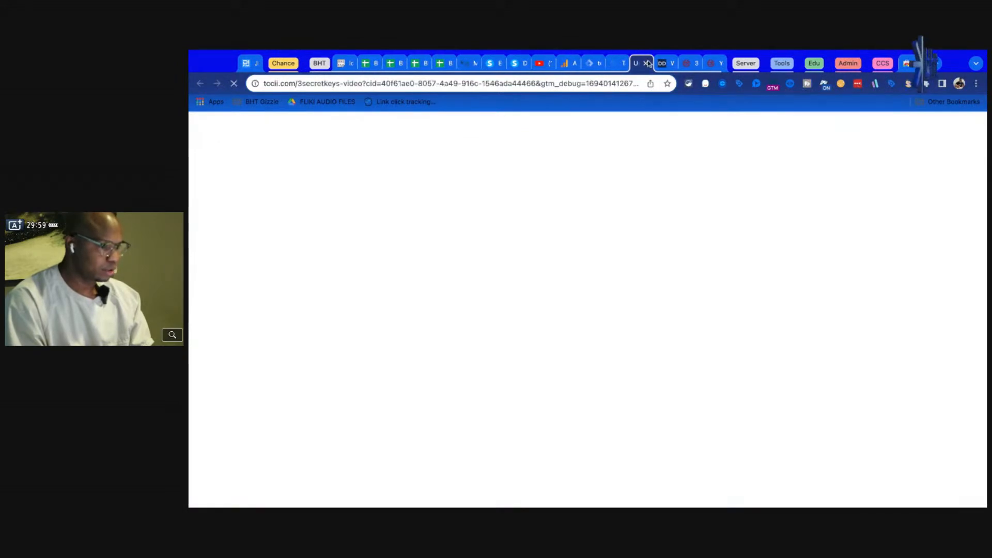
scroll(602, 238, "down", 15)
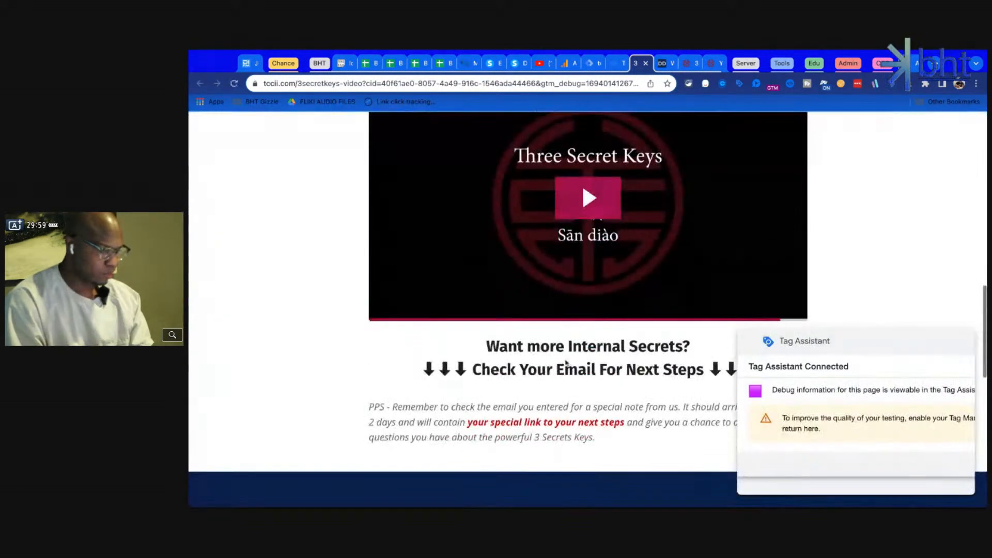
left_click(611, 69)
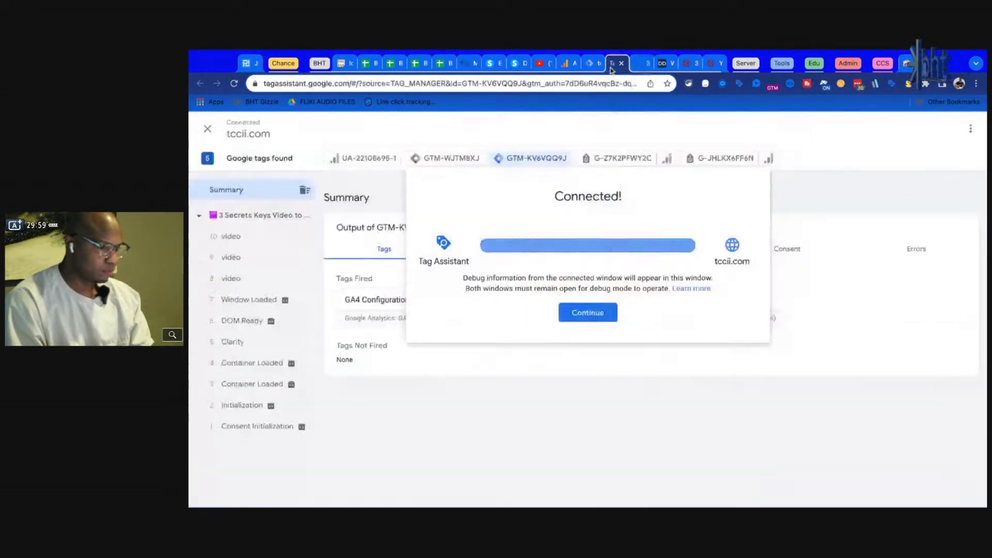
left_click(244, 247)
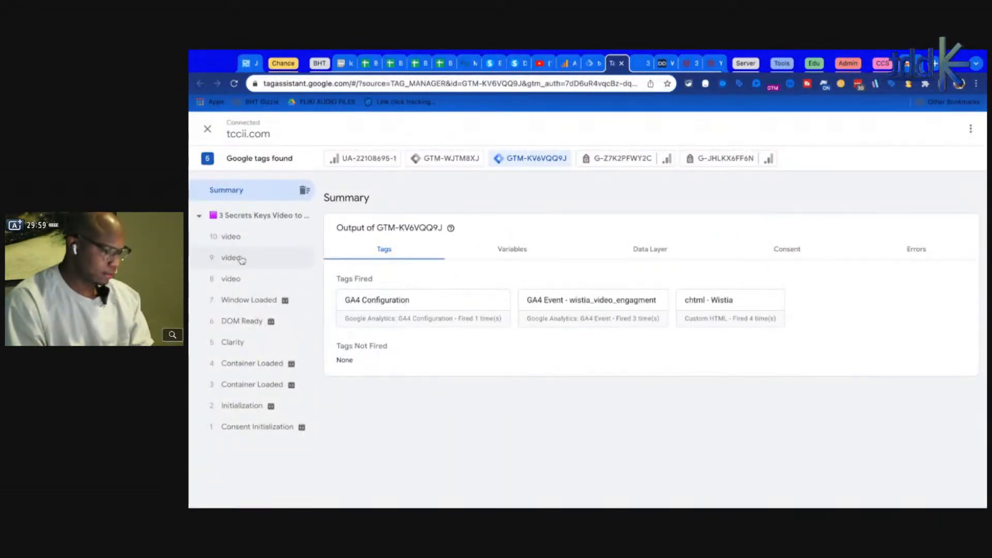
Inspect the GA4 Event - wistia_video_engagment and chtml - Wistia tags on the earliest video event, and compare the event list with the video page.
left_click(240, 259)
left_click(243, 279)
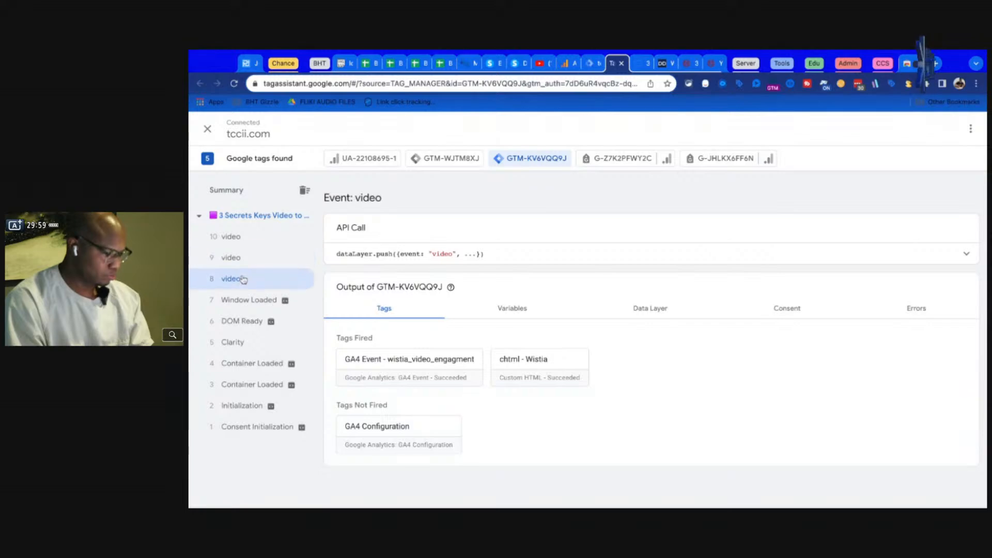
left_click(382, 351)
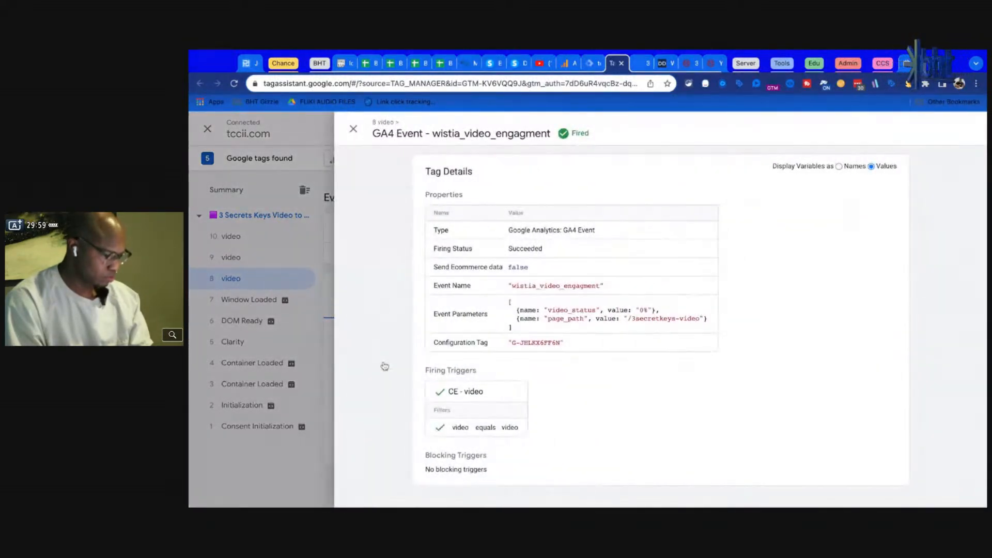
left_click(324, 355)
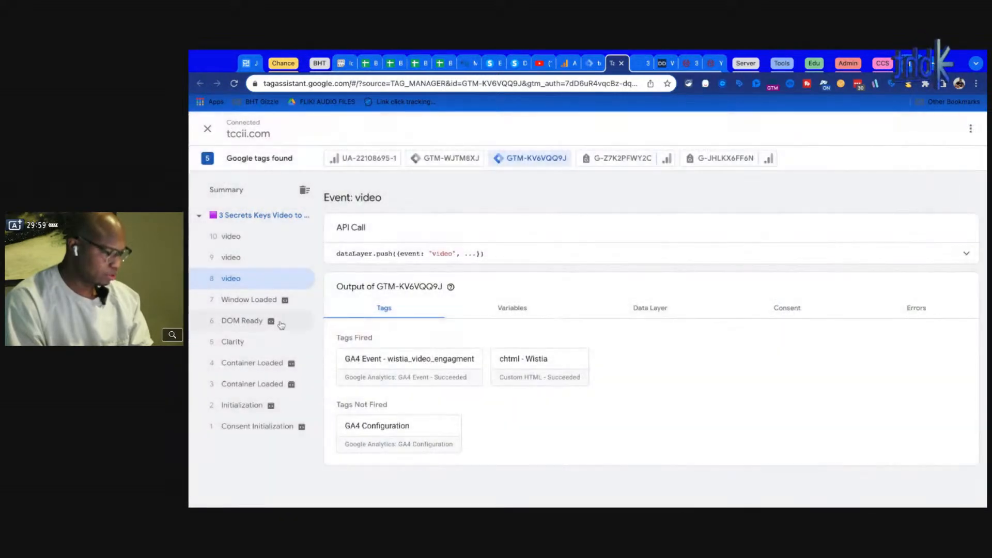
left_click(515, 378)
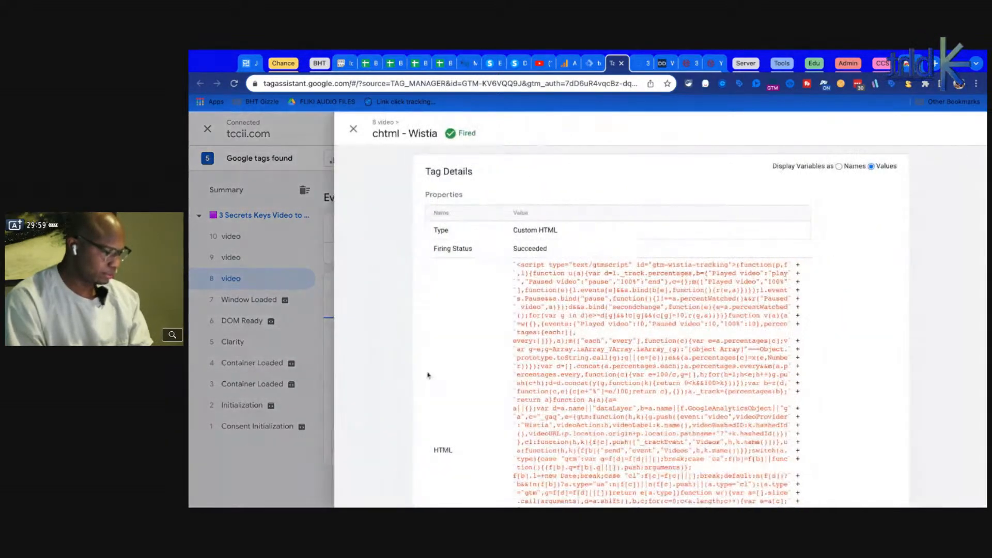
key("Escape")
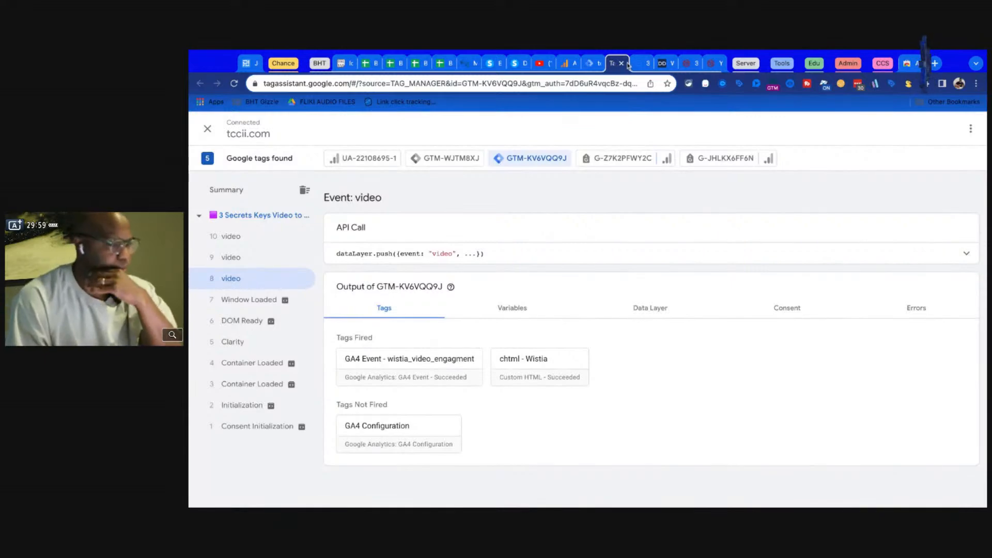
left_click(635, 64)
left_click(615, 64)
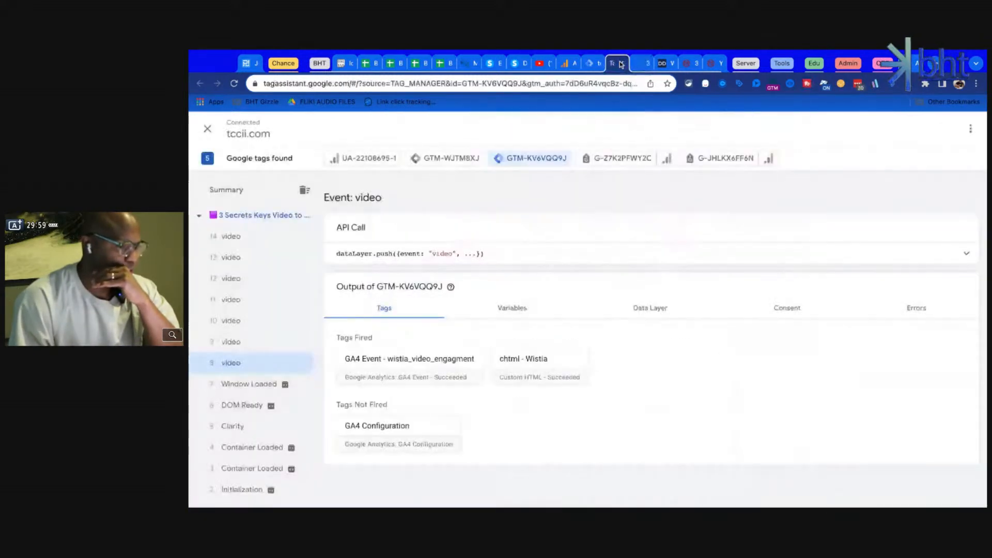
left_click(637, 64)
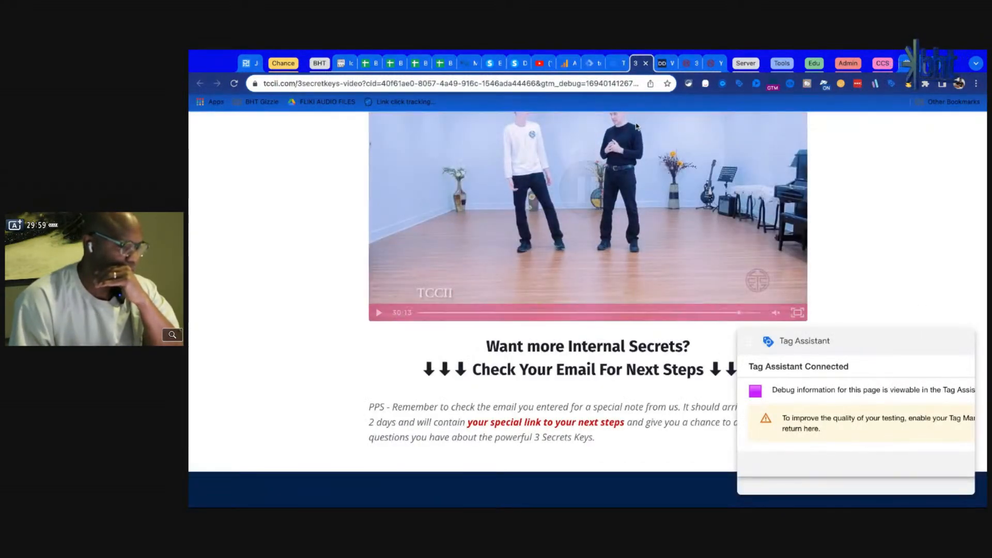
Close the debugged video page, launch a fresh preview from the Tag Manager workspace and connect it to tccii.com's 3secretkeys-video page.
left_click(647, 63)
left_click(594, 63)
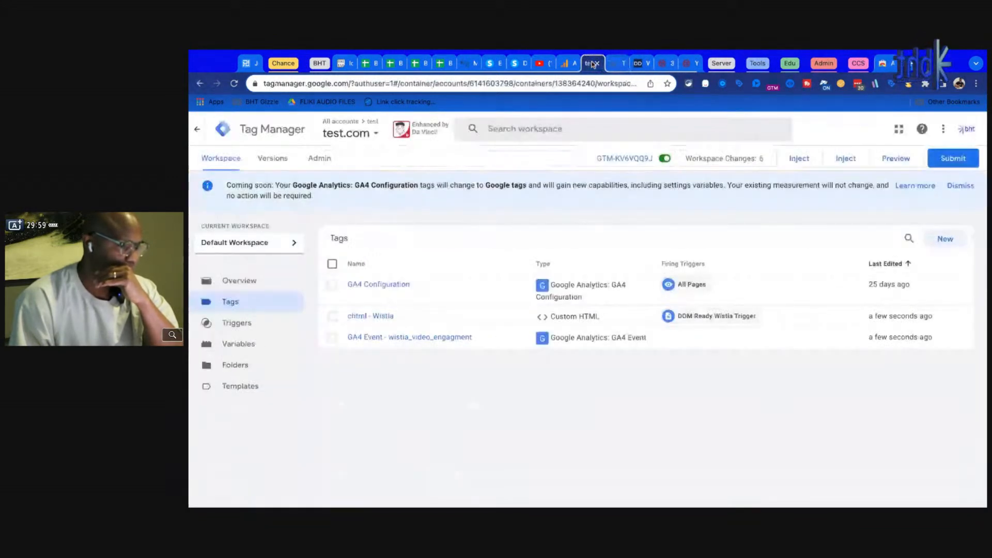
left_click(631, 63)
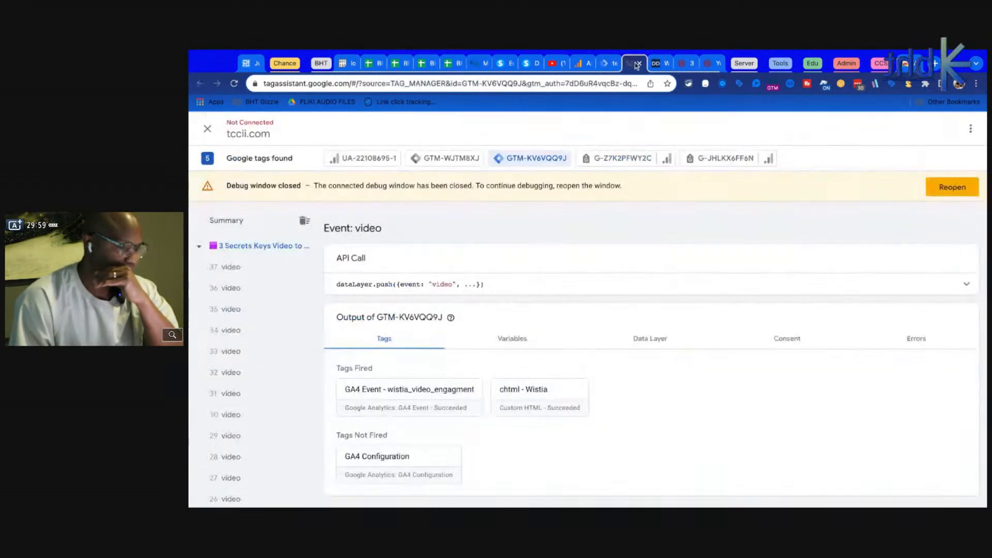
left_click(644, 63)
left_click(620, 63)
left_click(879, 160)
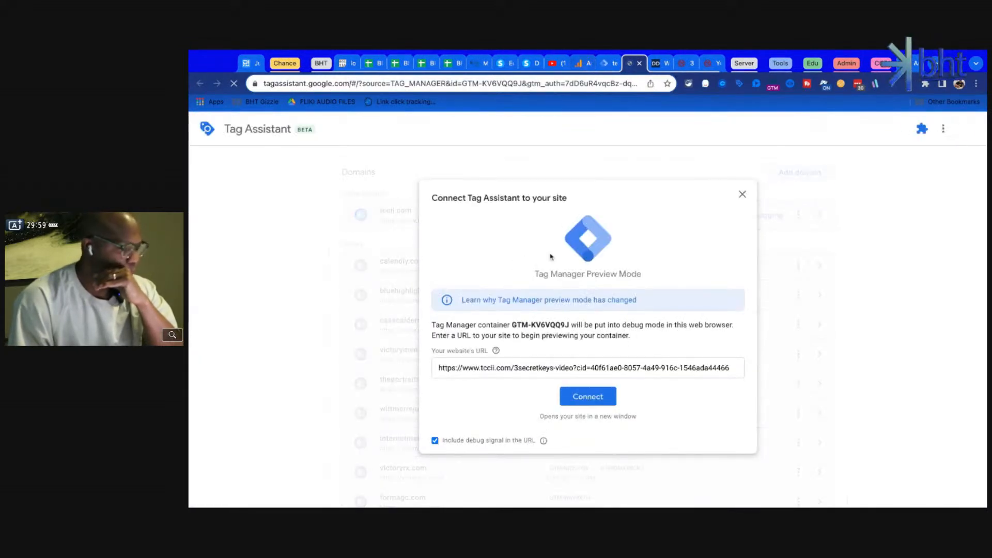
left_click(589, 396)
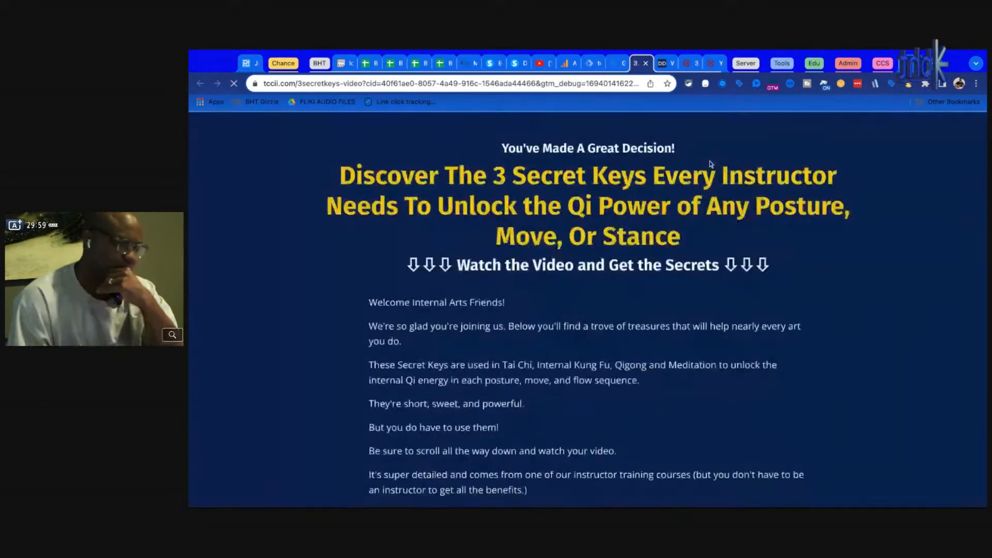
Play the Three Secret Keys Lesson video, and check in Tag Assistant which tags fired on the two recorded video events.
scroll(610, 290, "down", 15)
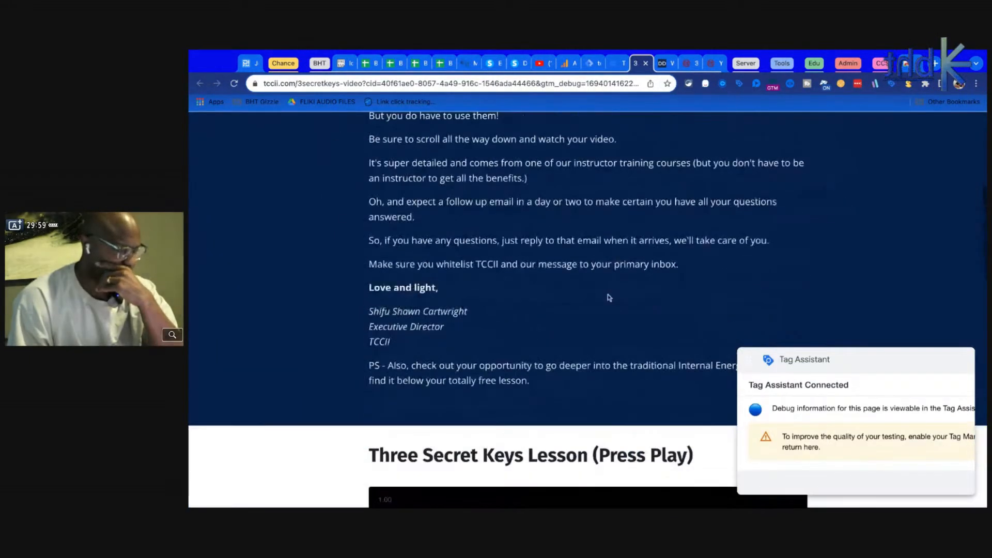
left_click(576, 222)
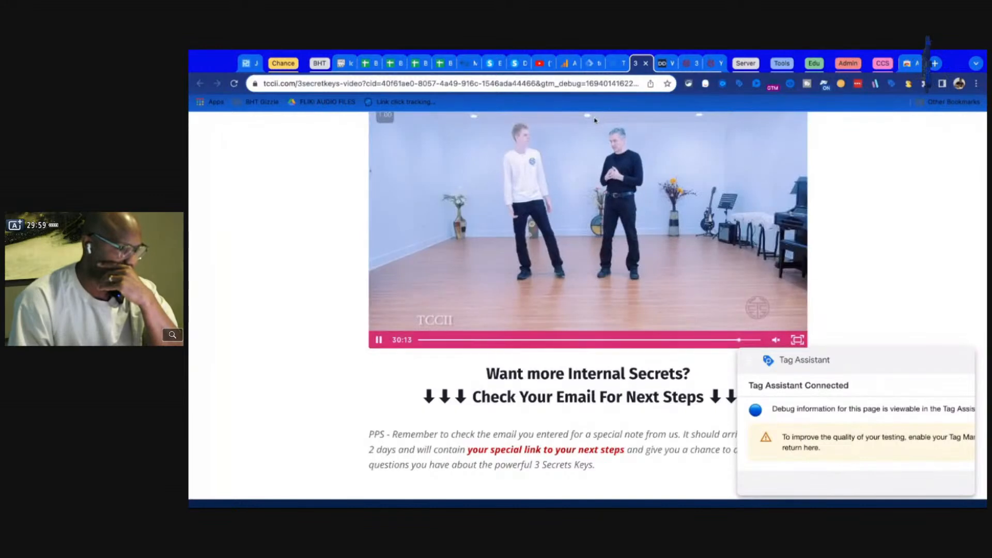
left_click(618, 64)
left_click(270, 254)
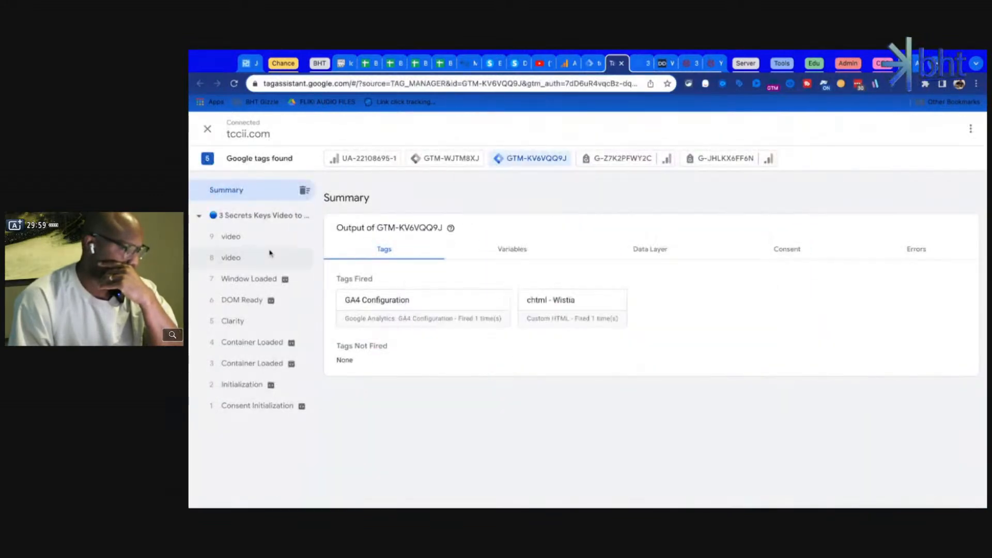
left_click(263, 246)
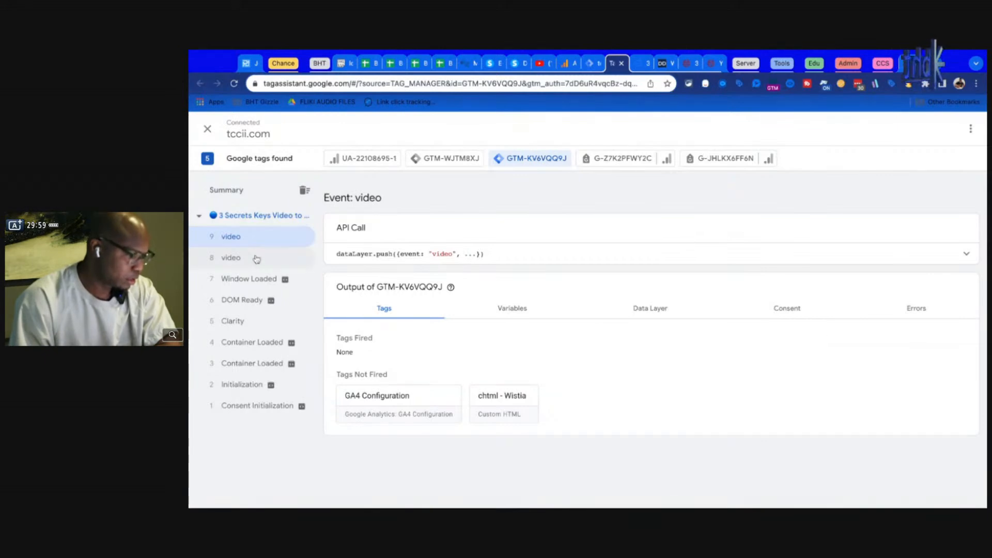
left_click(257, 259)
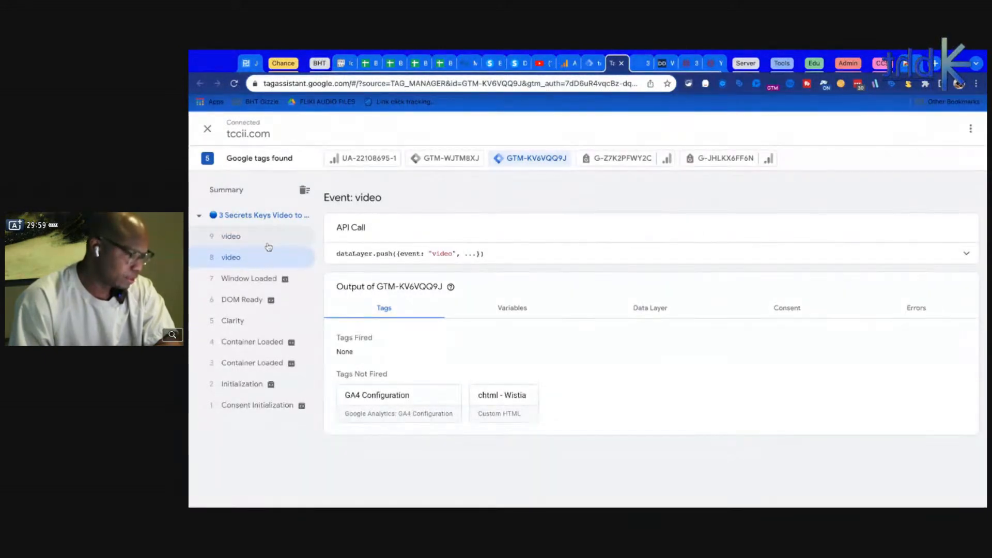
Inspect the chtml - Wistia tag's firing trigger on the DOM Ready event, and compare tag firing on the Window Loaded and video events.
left_click(255, 304)
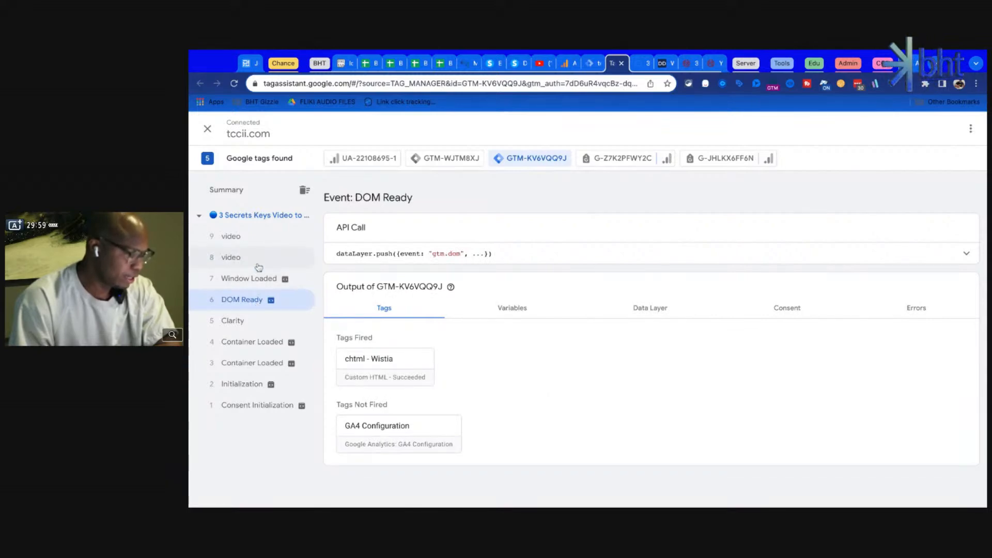
left_click(360, 351)
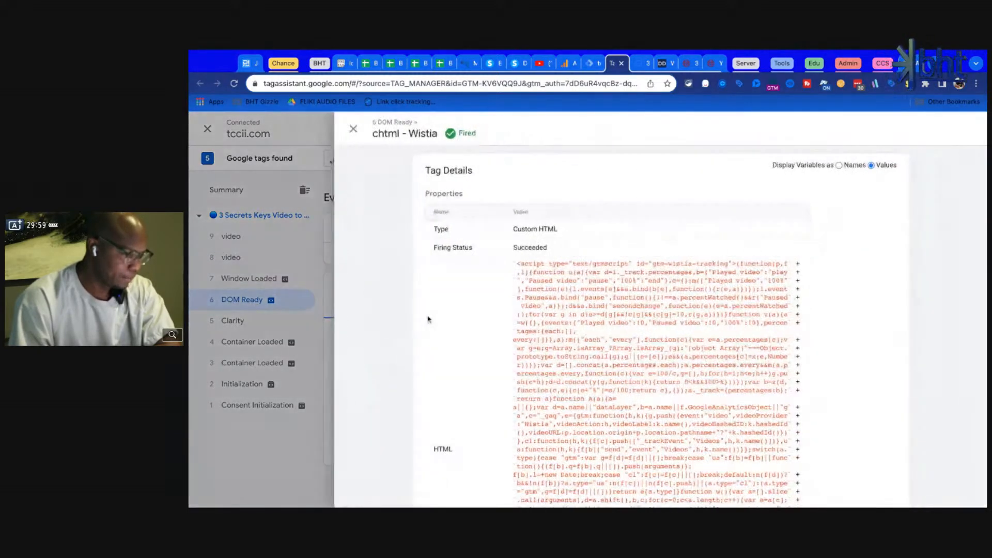
scroll(428, 318, "down", 5)
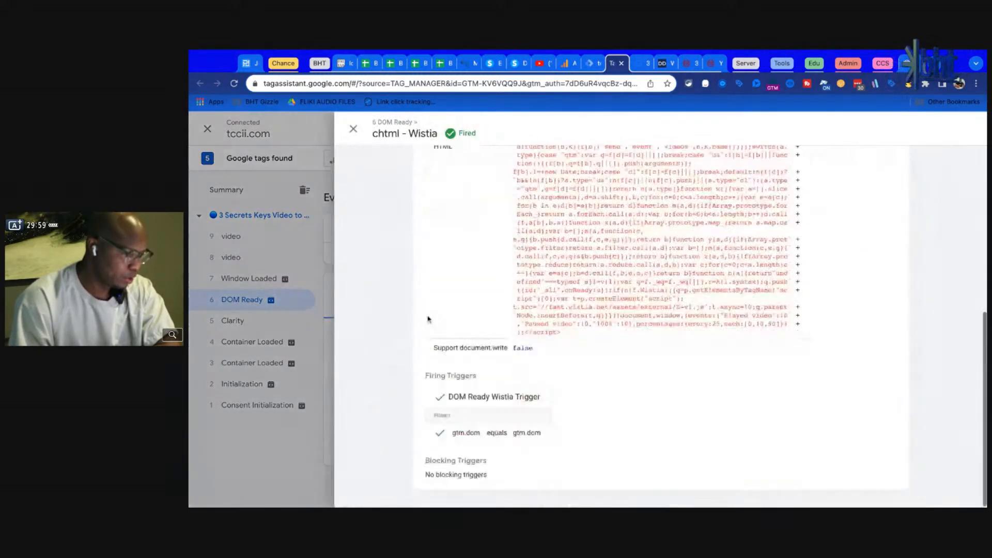
left_click(255, 305)
left_click(264, 275)
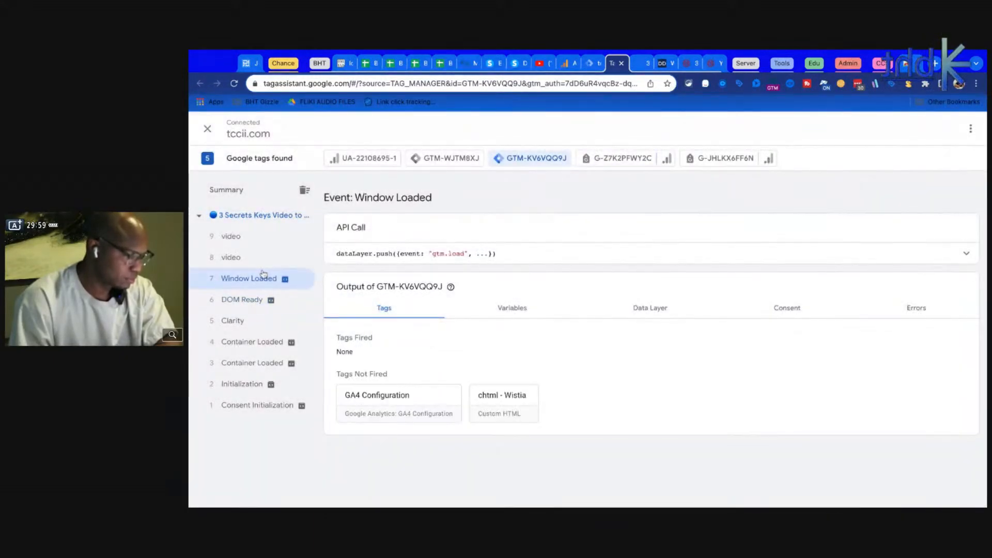
left_click(259, 259)
left_click(259, 240)
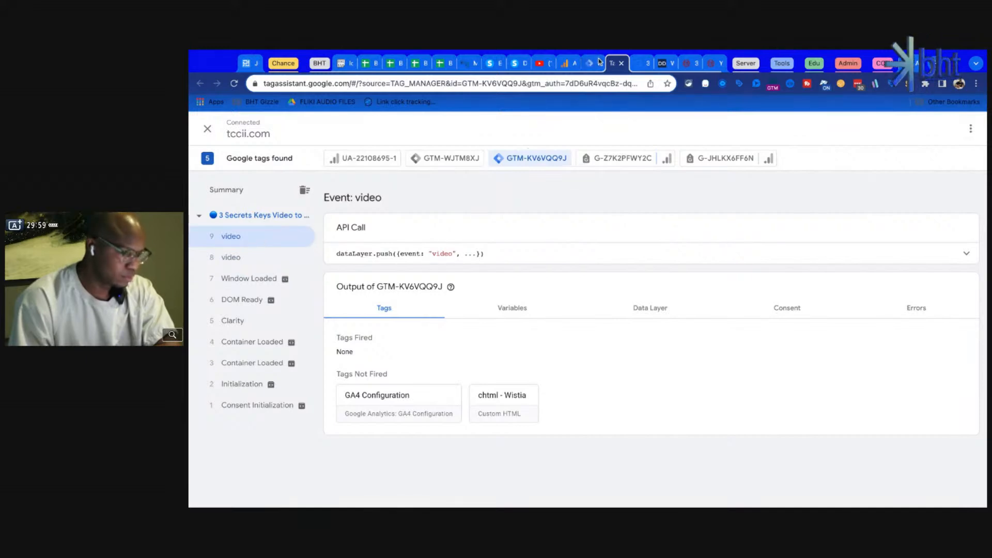
Jump the lesson video back to near its beginning, and expand the API call of the newest video event in Tag Assistant.
left_click(644, 64)
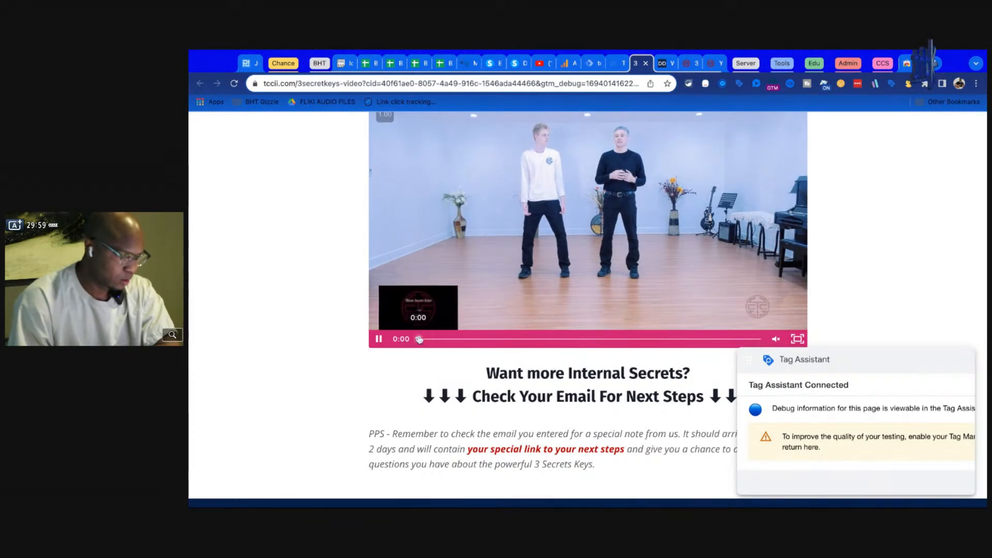
left_click(440, 338)
scroll(444, 290, "up", 3)
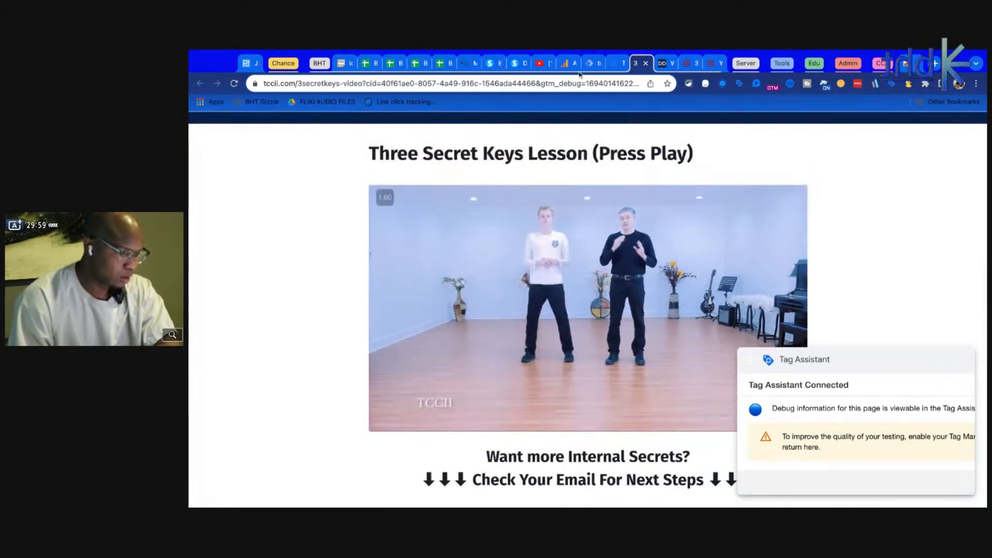
left_click(615, 63)
left_click(245, 237)
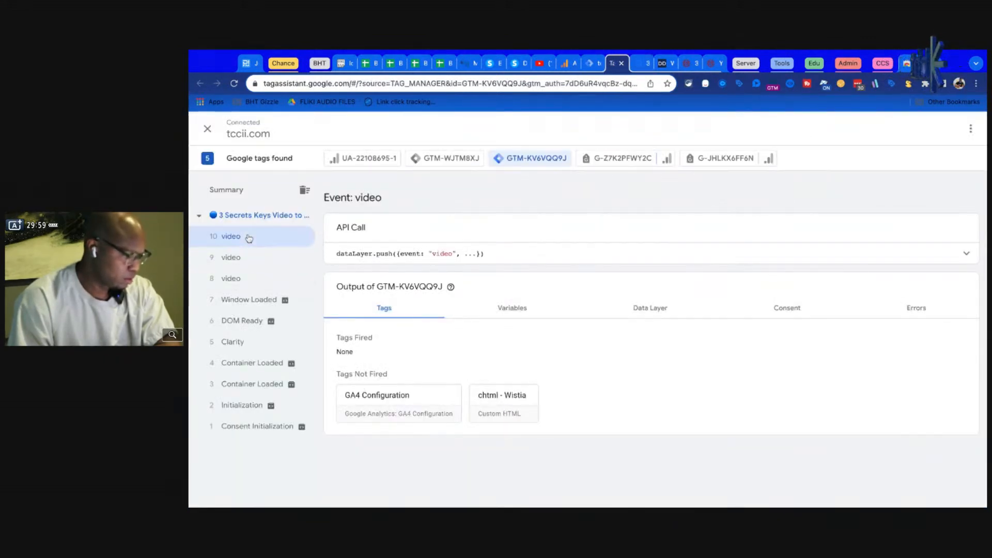
left_click(692, 251)
left_click(968, 252)
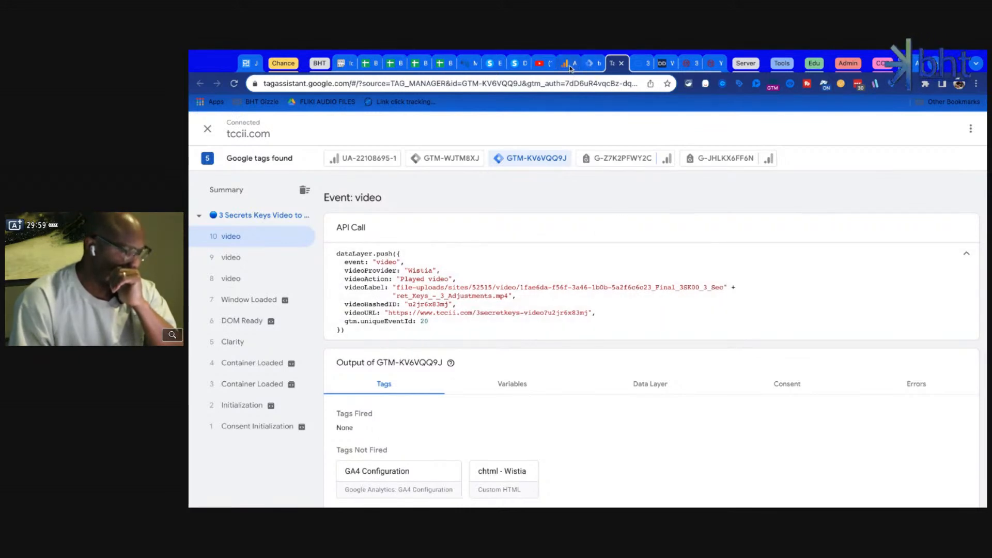
Switch to the tccii.com GA4 DebugView in Google Analytics, close the ua_03_lm___3_secret_keys event details and resume the live event stream.
left_click(640, 64)
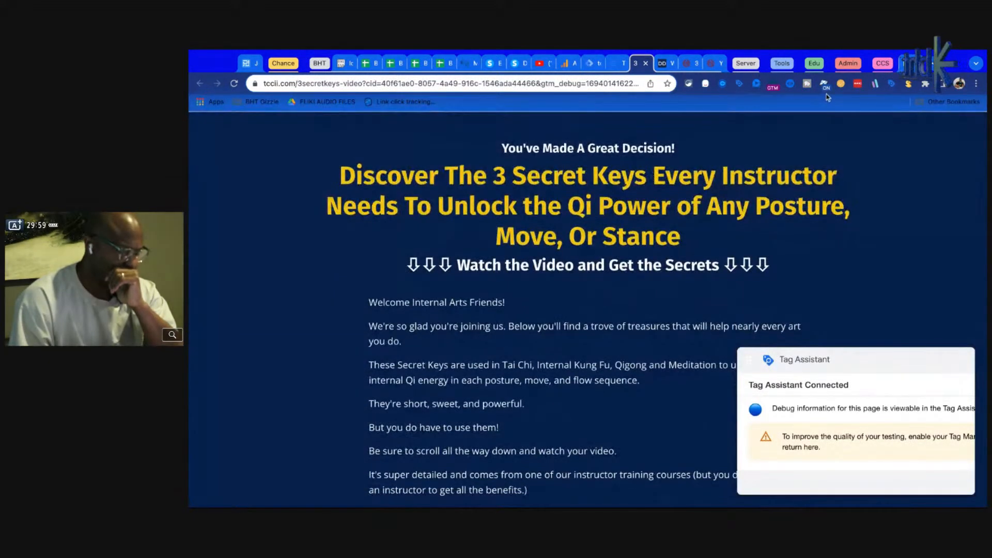
left_click(567, 64)
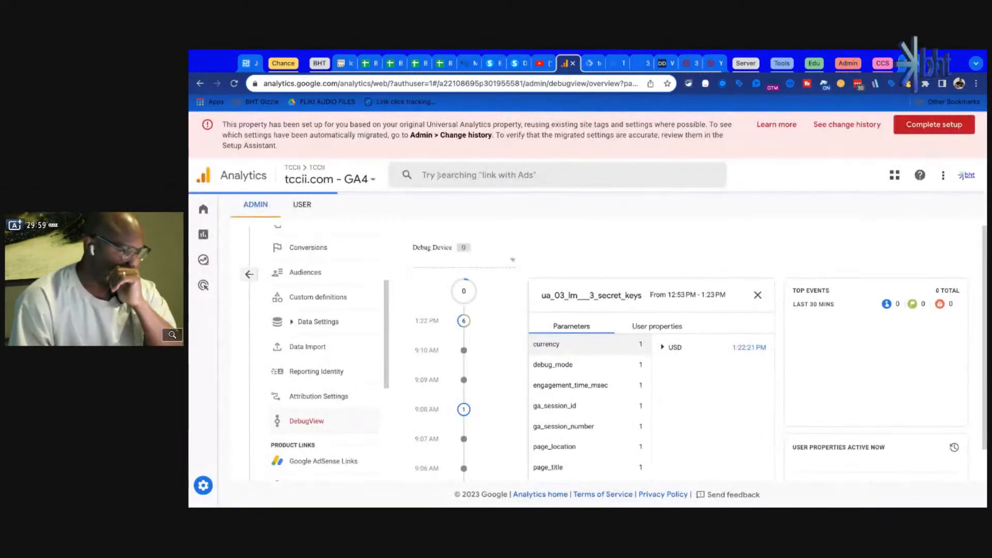
scroll(695, 336, "down", 1)
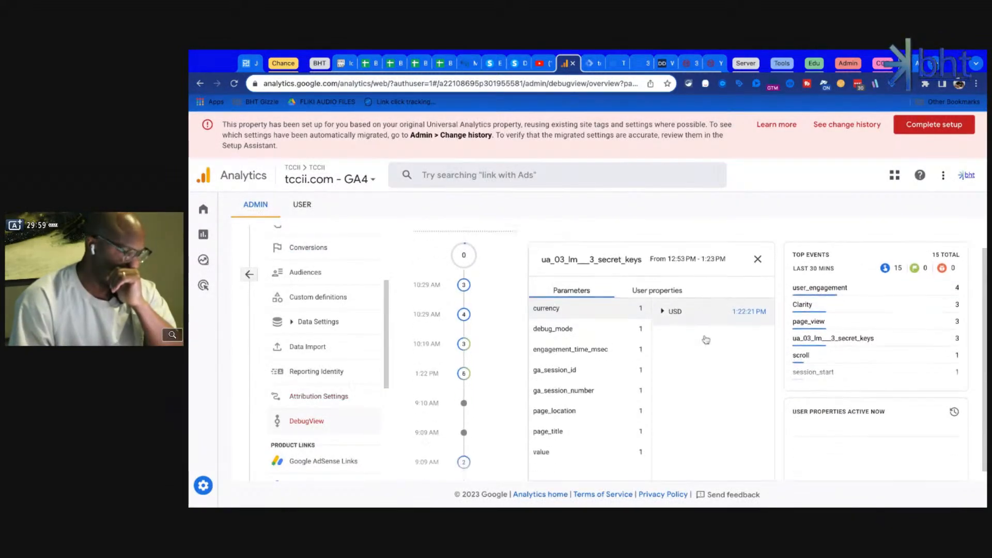
left_click(756, 260)
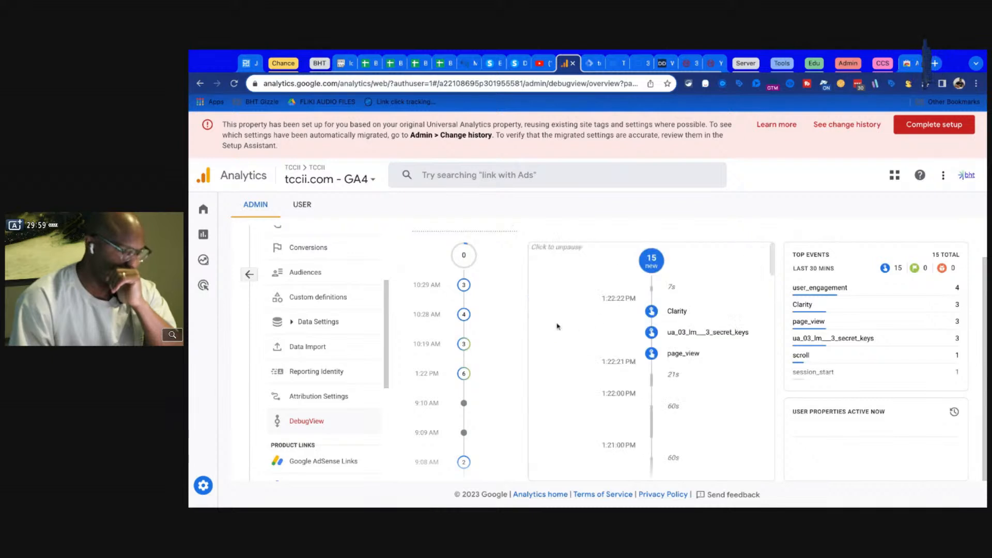
scroll(664, 349, "up", 1)
left_click(698, 373)
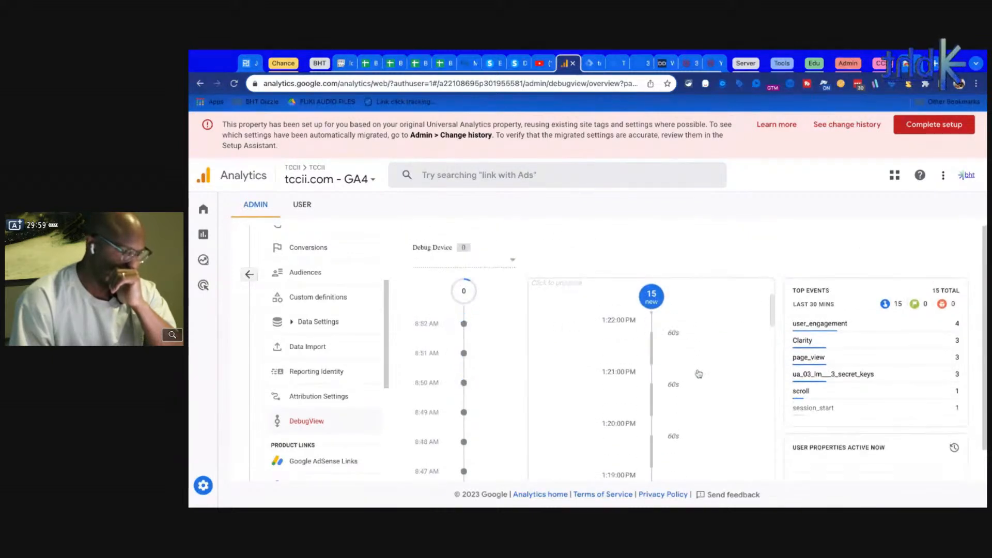
Examine the DebugView seconds stream and top events for incoming Wistia video events.
scroll(620, 270, "down", 1)
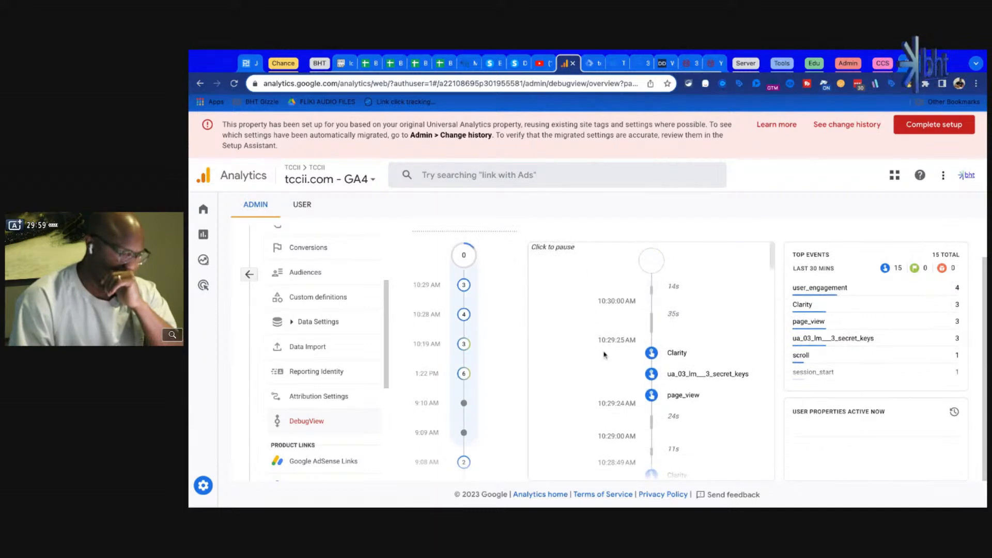
scroll(620, 356, "down", 3)
scroll(668, 366, "down", 5)
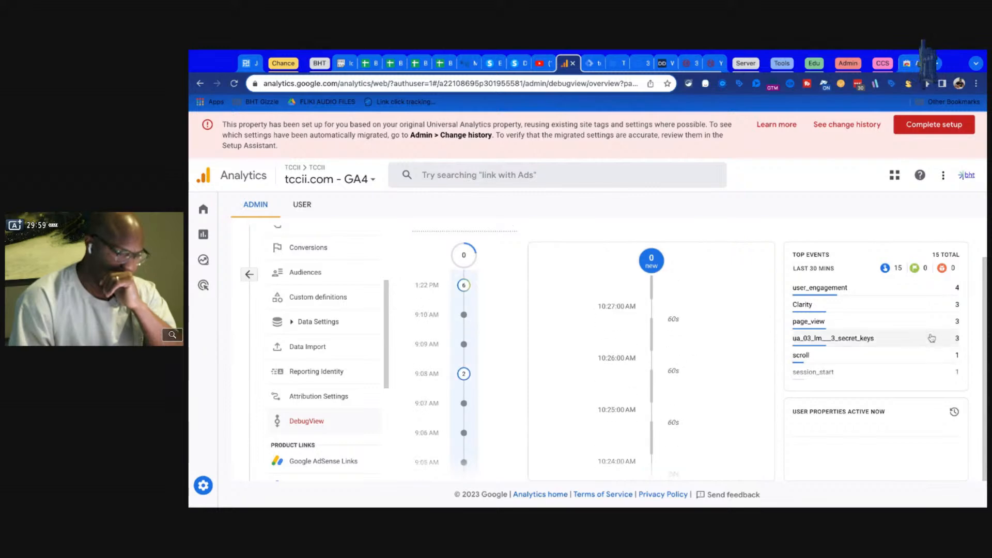
scroll(909, 340, "up", 1)
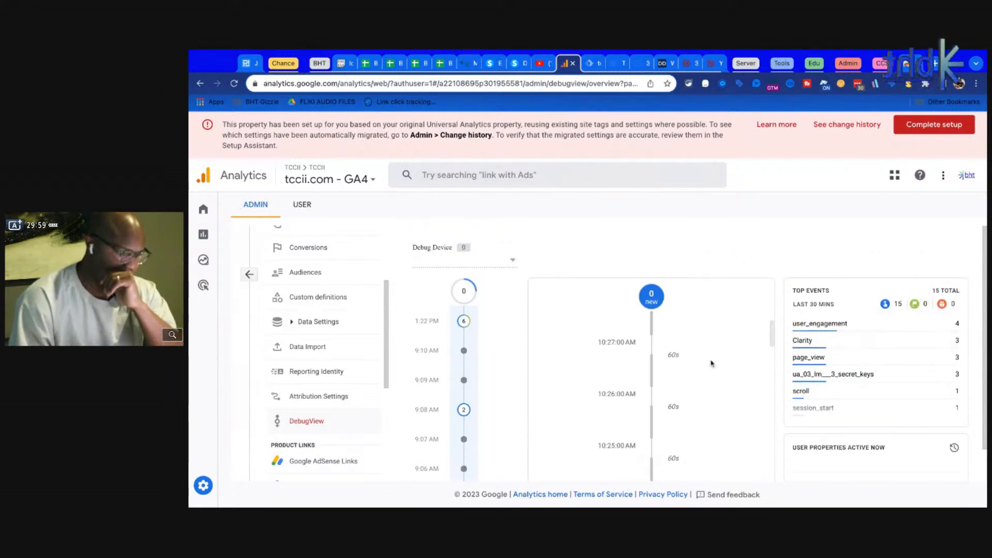
scroll(708, 359, "down", 5)
scroll(713, 234, "down", 3)
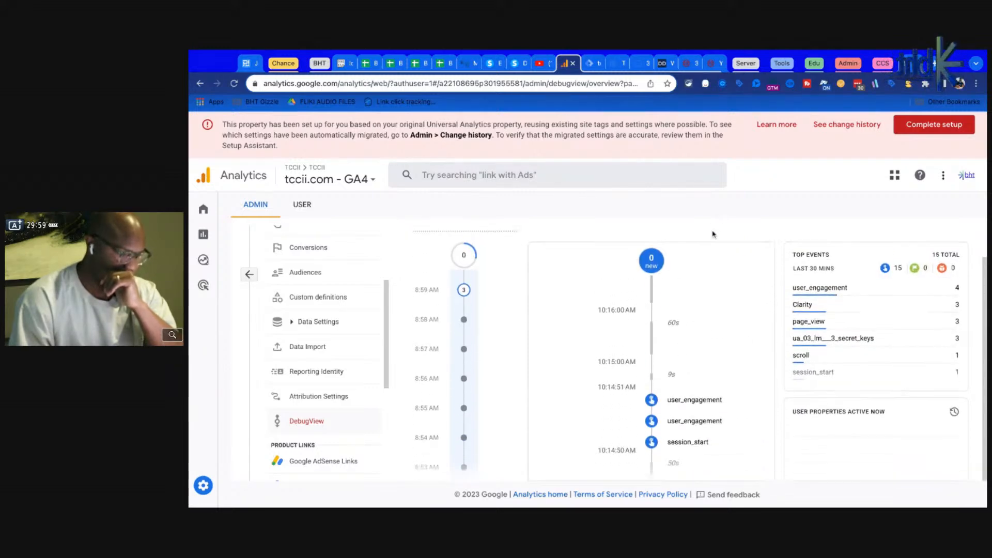
scroll(704, 374, "up", 5)
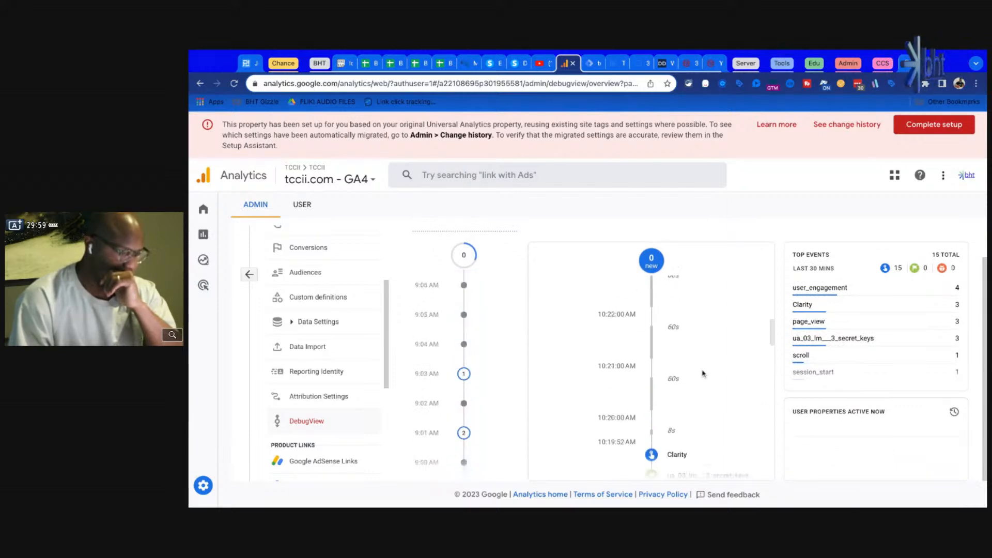
scroll(691, 408, "up", 5)
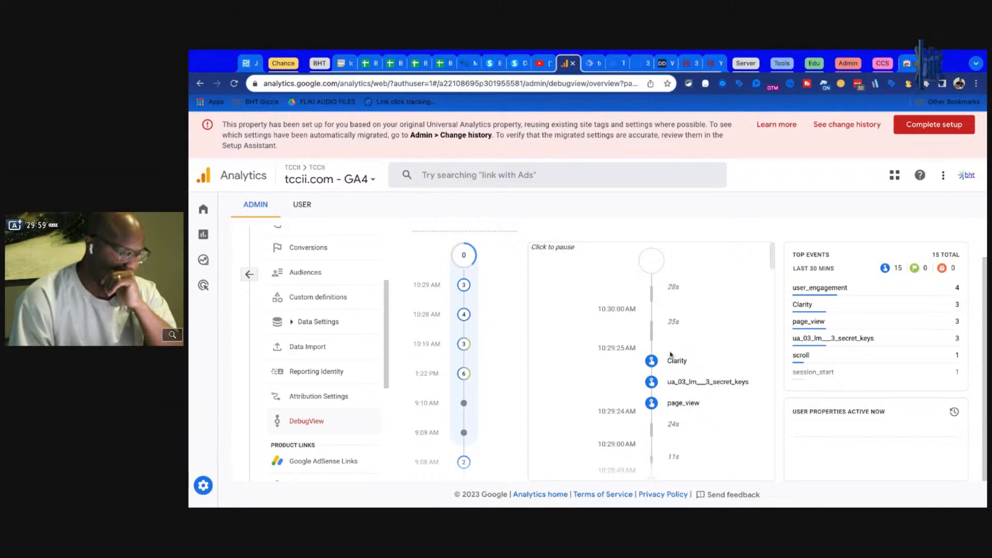
scroll(678, 383, "down", 3)
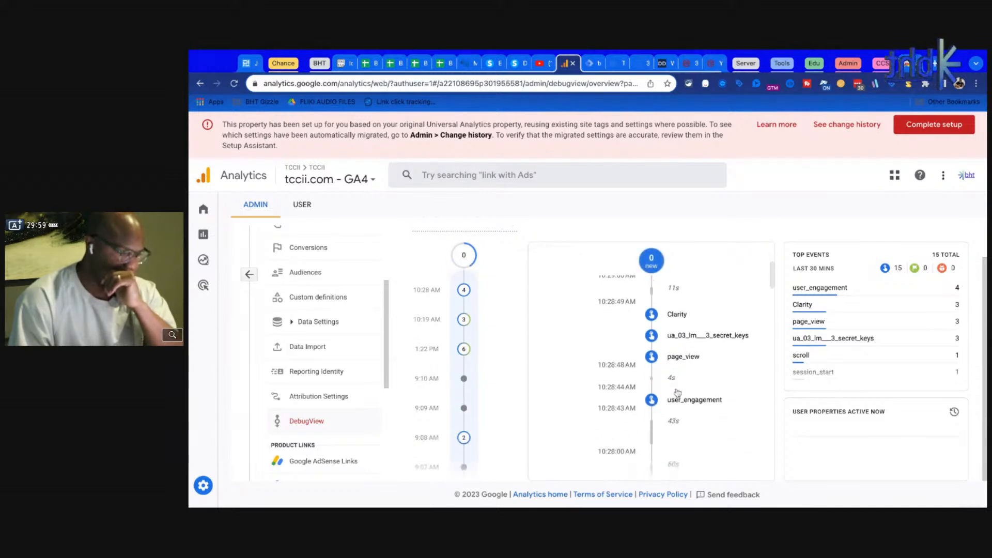
Open the report for the ua_03_lm___3_secret_keys conversion from the GA4 property's conversion events.
scroll(677, 393, "up", 2)
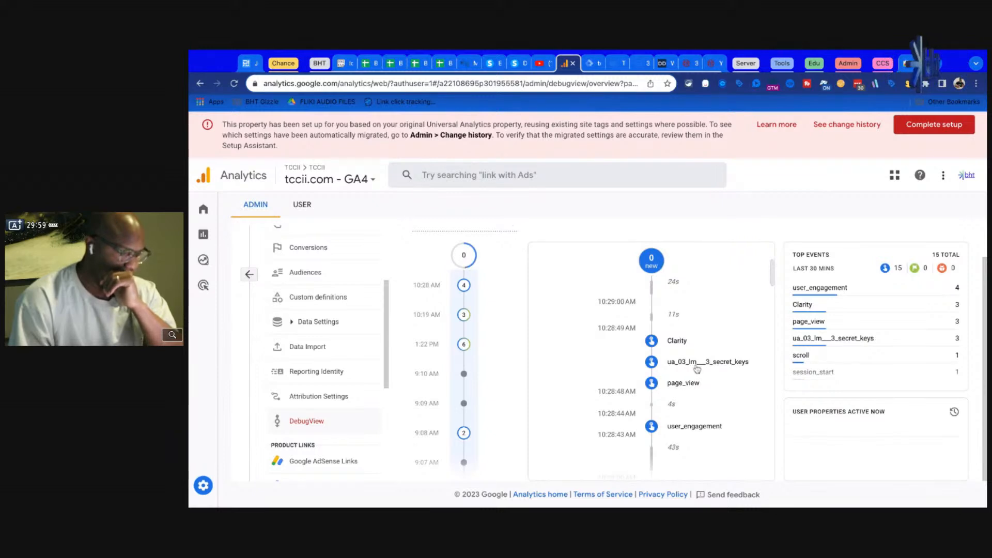
scroll(325, 359, "down", 3)
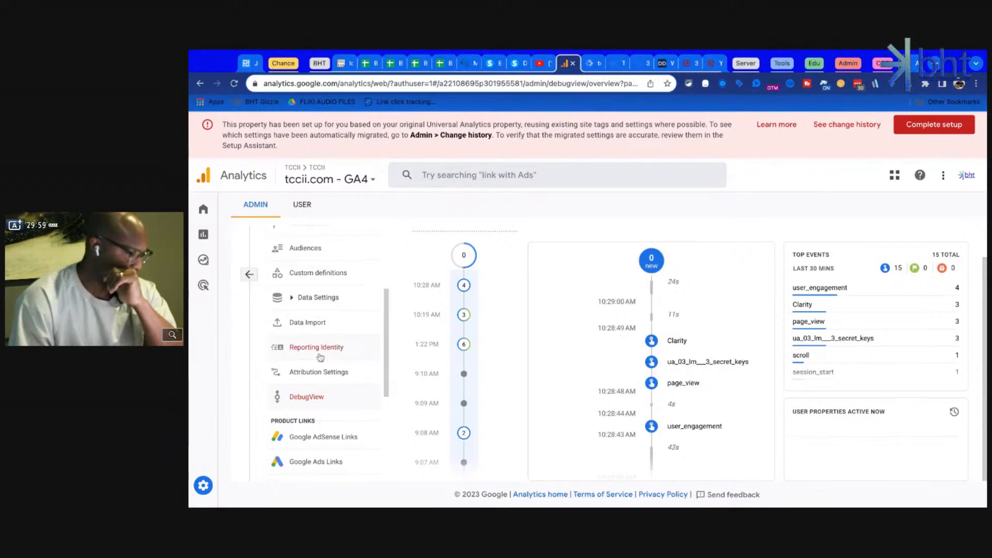
scroll(312, 386, "up", 5)
left_click(341, 351)
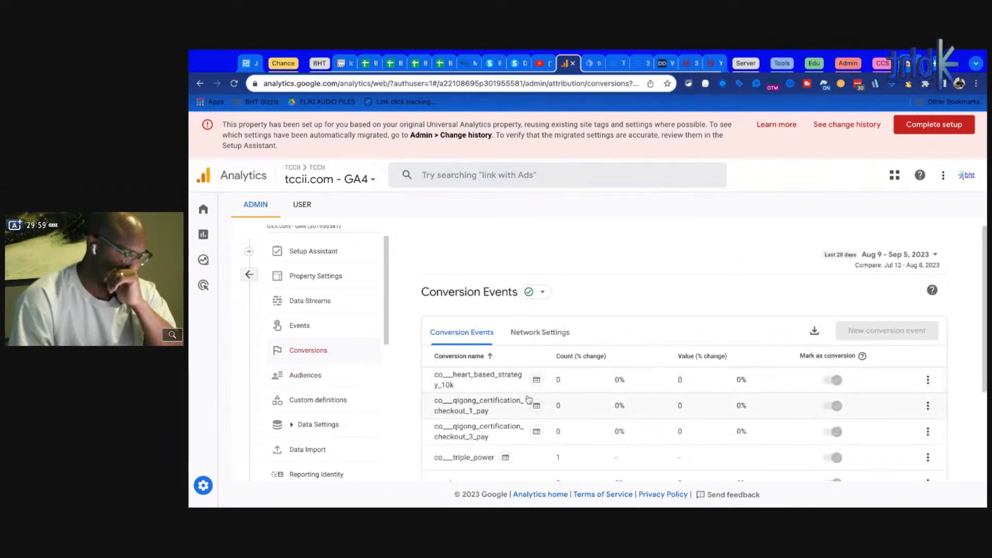
scroll(508, 425, "down", 3)
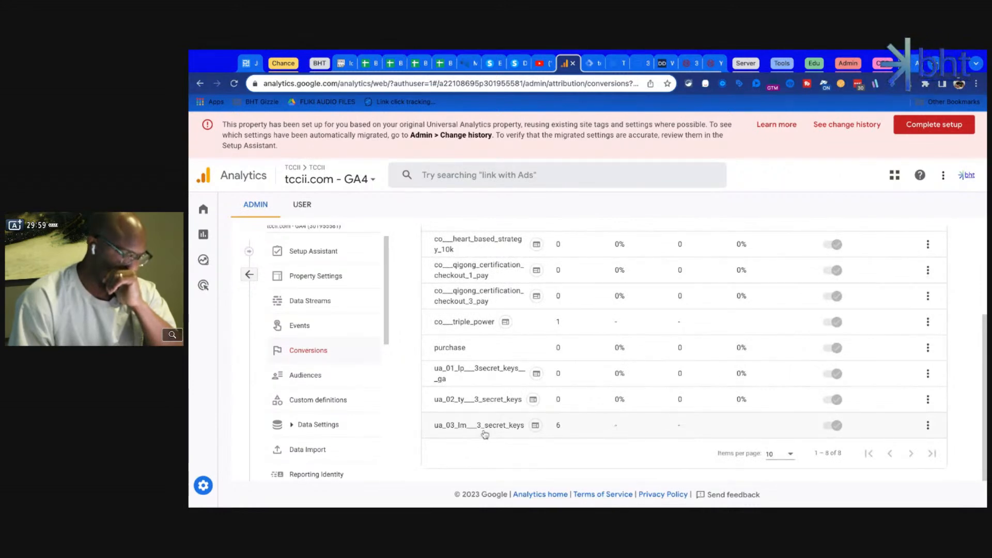
left_click(484, 433)
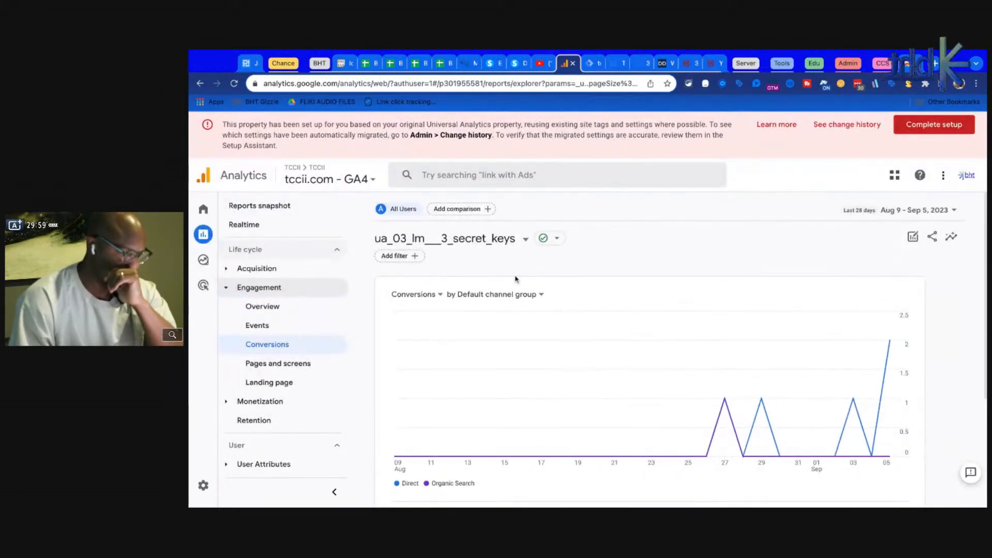
Review the daily conversion chart and the default channel group breakdown for ua_03_lm___3_secret_keys.
scroll(469, 383, "down", 3)
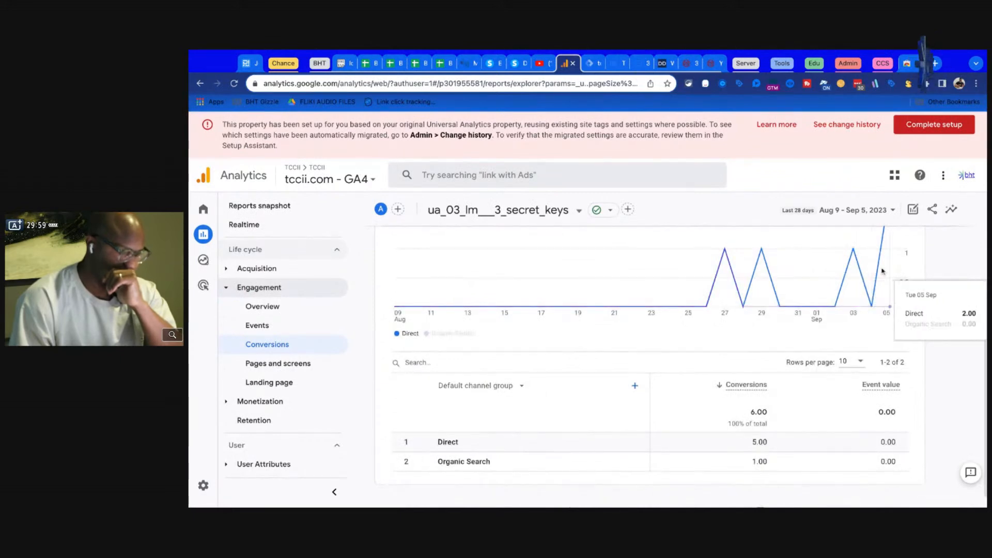
scroll(576, 363, "down", 1)
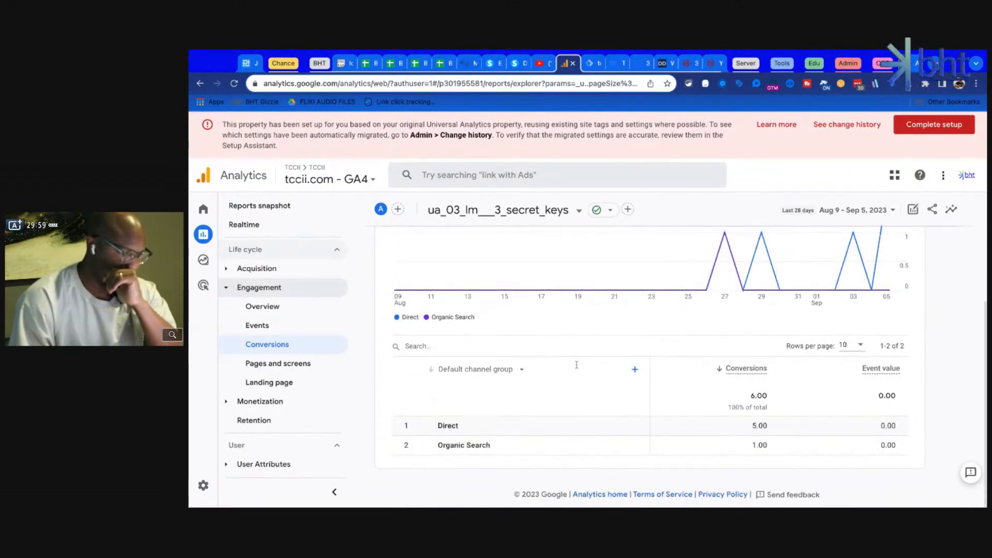
scroll(548, 346, "up", 4)
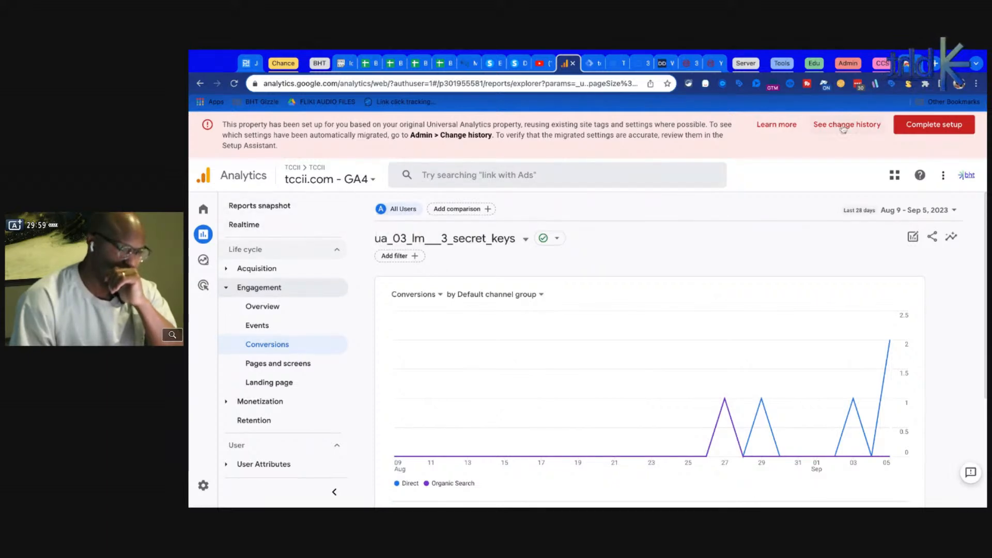
Open the GA4 property's Setup Assistant and review its checklist of data collection, conversion, audience and Google Ads tasks.
left_click(914, 127)
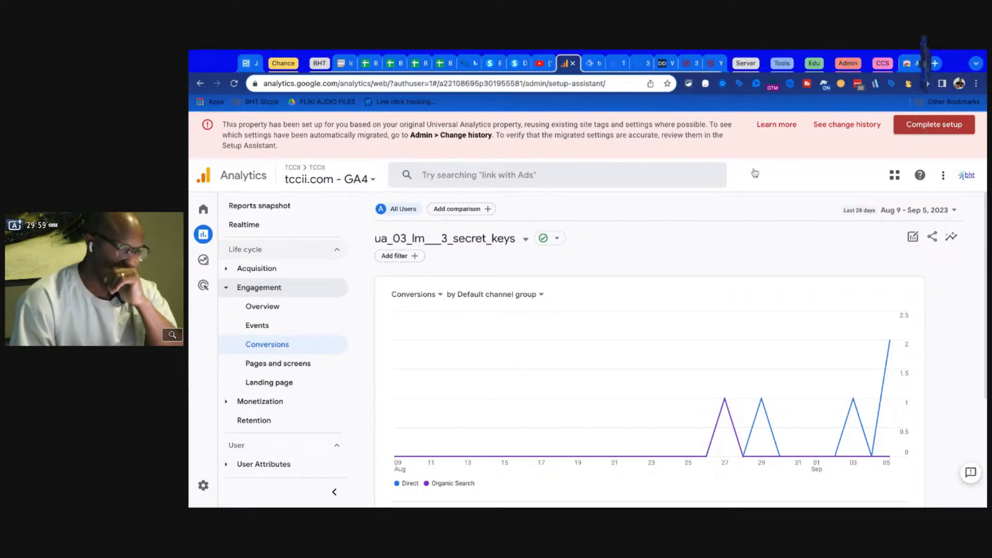
scroll(712, 387, "down", 5)
scroll(712, 387, "down", 4)
scroll(713, 387, "up", 8)
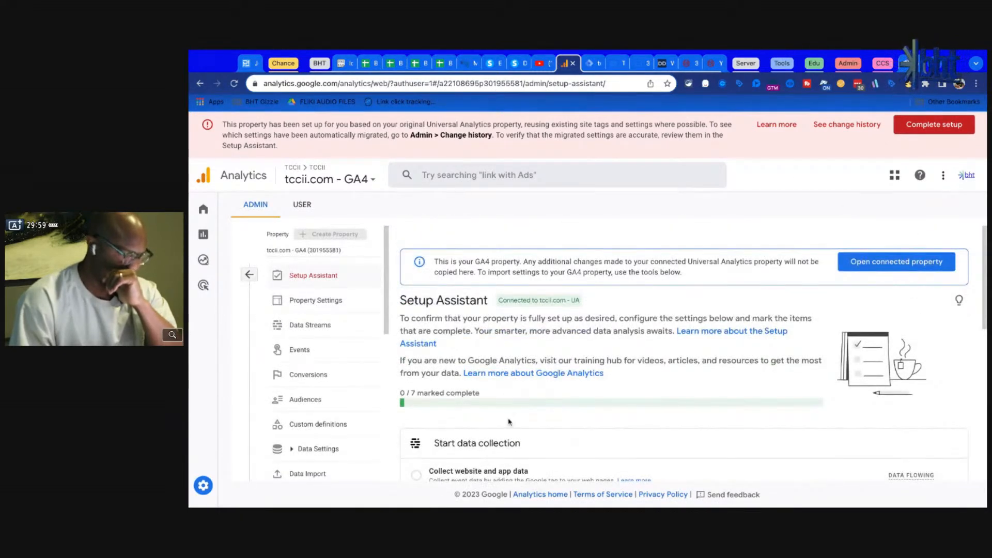
scroll(503, 413, "down", 5)
scroll(930, 312, "up", 6)
scroll(920, 311, "down", 5)
scroll(772, 434, "up", 2)
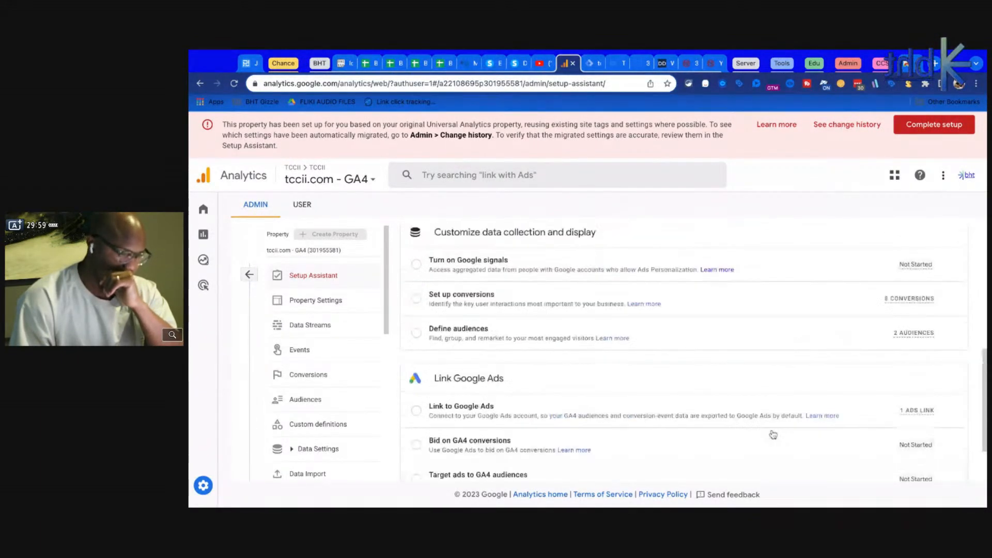
scroll(773, 434, "up", 6)
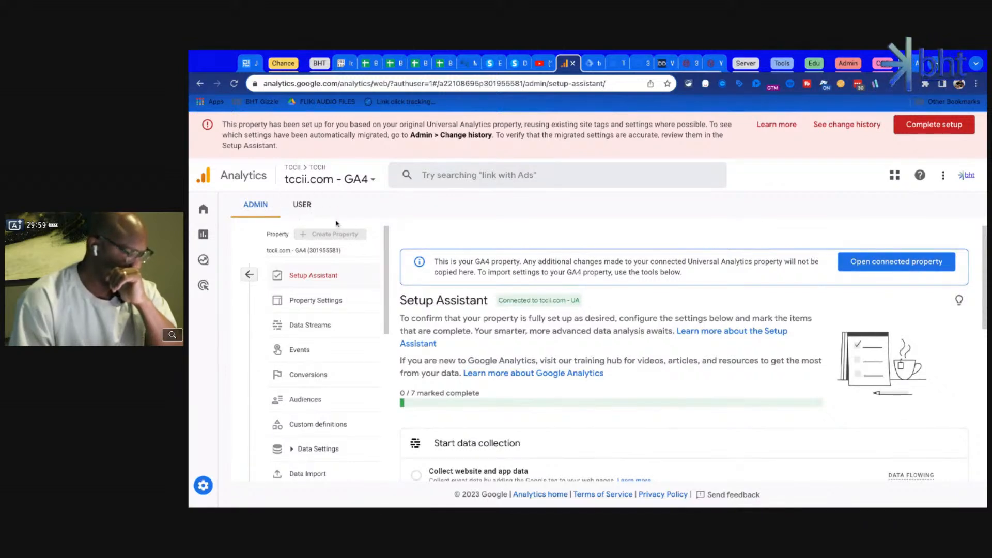
Open the connected Universal Analytics property and review its GA4 property setup page.
left_click(899, 261)
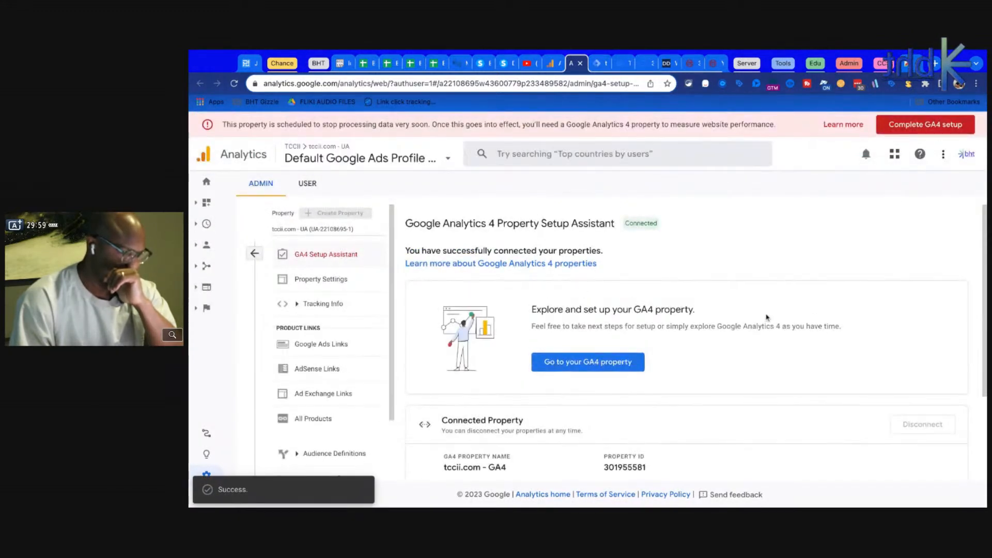
scroll(766, 316, "down", 3)
scroll(761, 317, "up", 3)
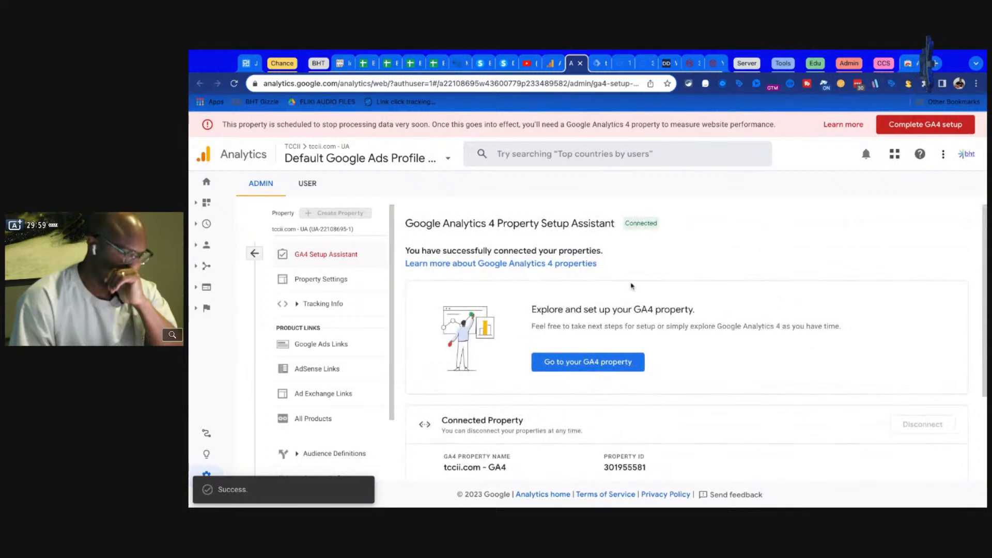
scroll(620, 295, "down", 3)
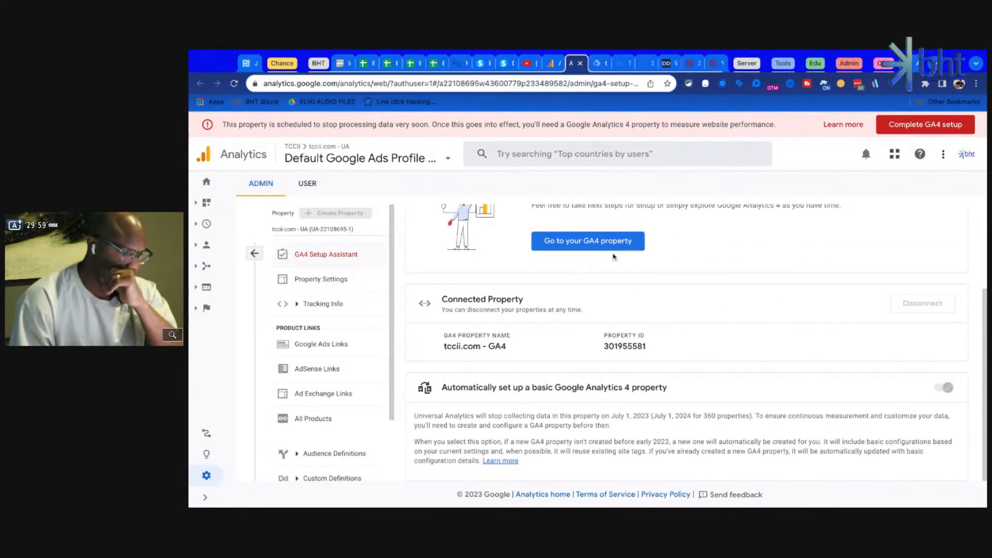
Open the GA4 property separately and return to the Universal Analytics setup page to inspect its automatic basic GA4 setup option.
left_click(614, 241)
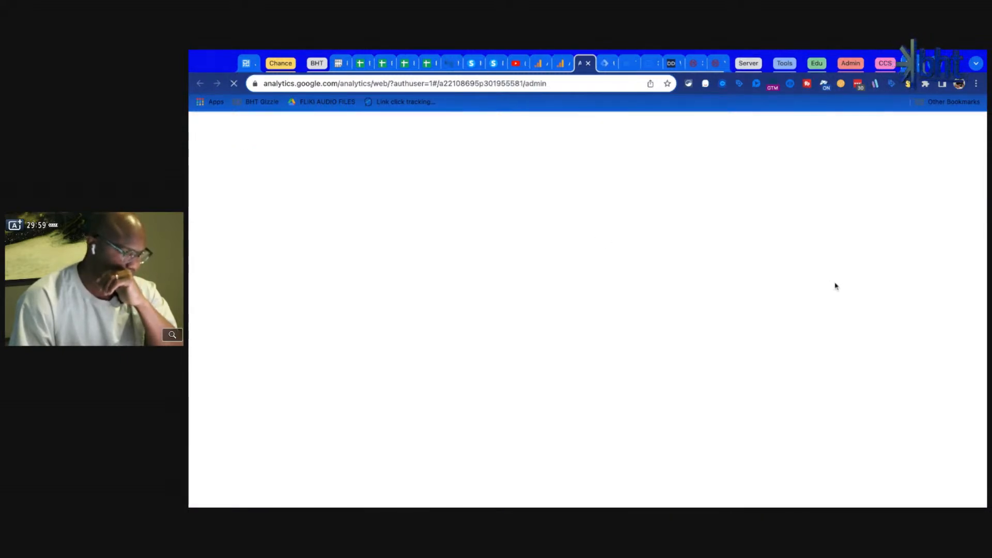
key("ctrl+shift+Tab")
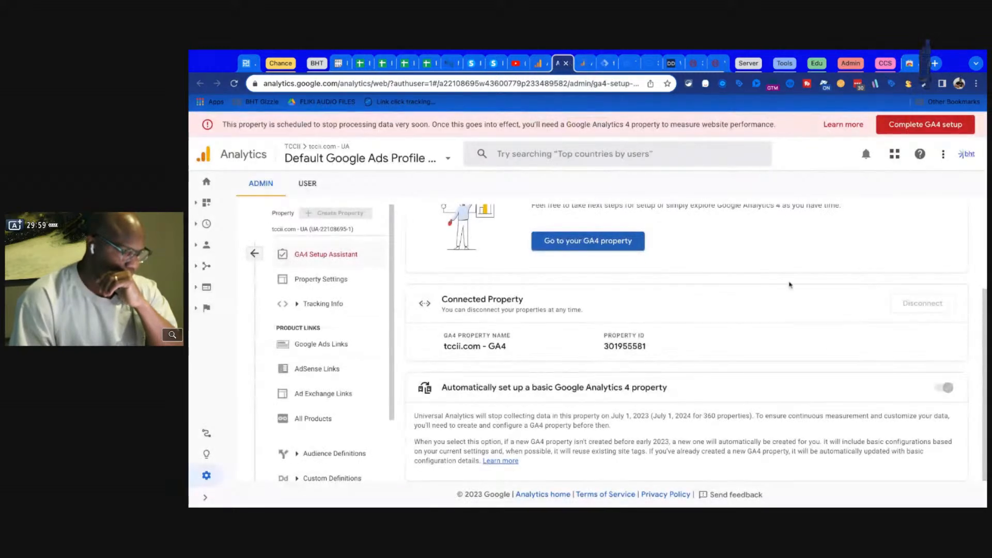
triple_click(444, 389)
left_click(931, 392)
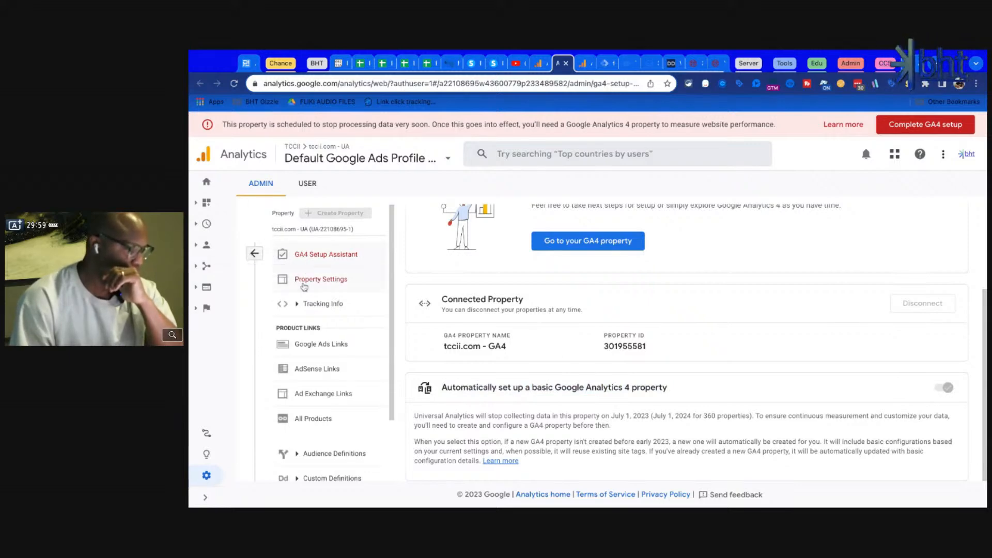
scroll(305, 267, "down", 1)
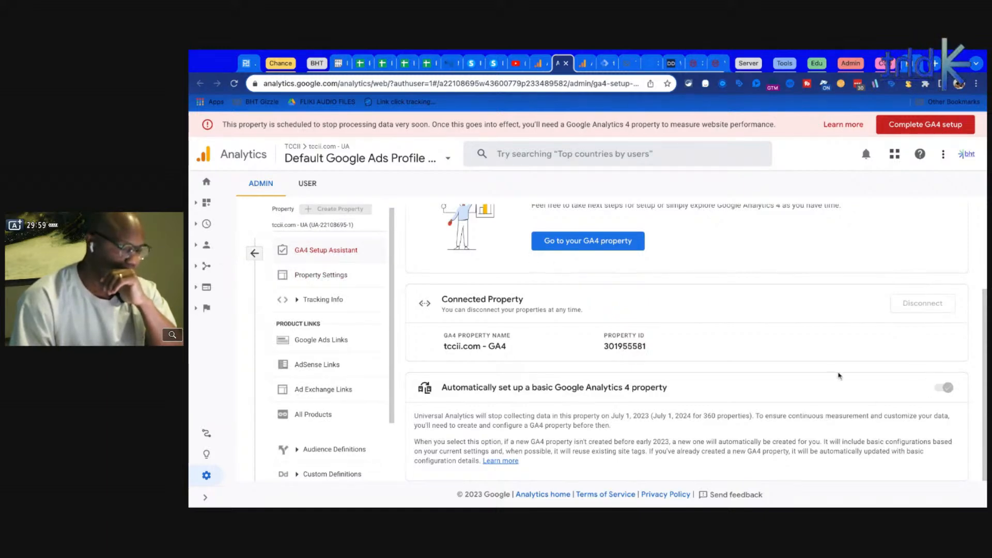
scroll(654, 366, "up", 3)
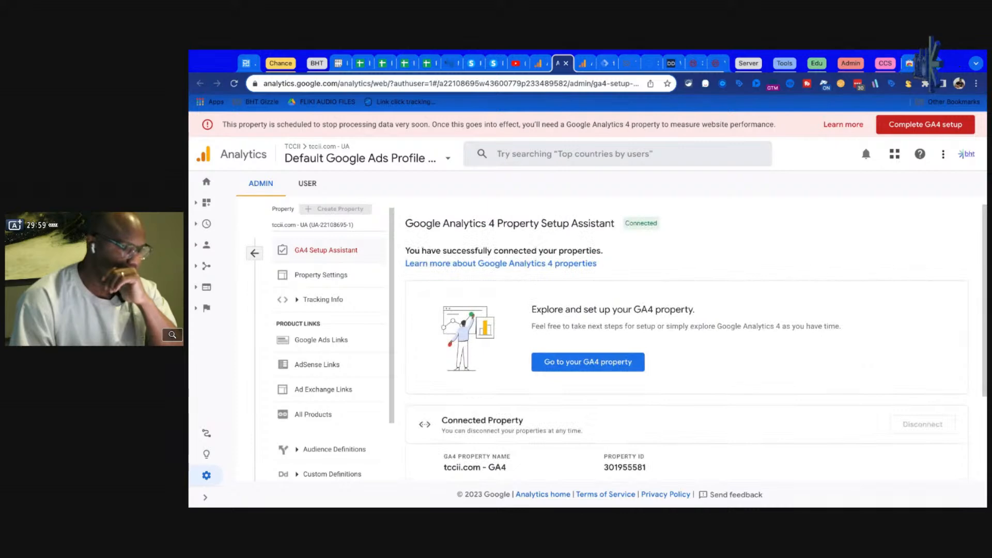
Switch to the tccii.com GA4 property's administration page and review its list of existing events.
left_click(585, 64)
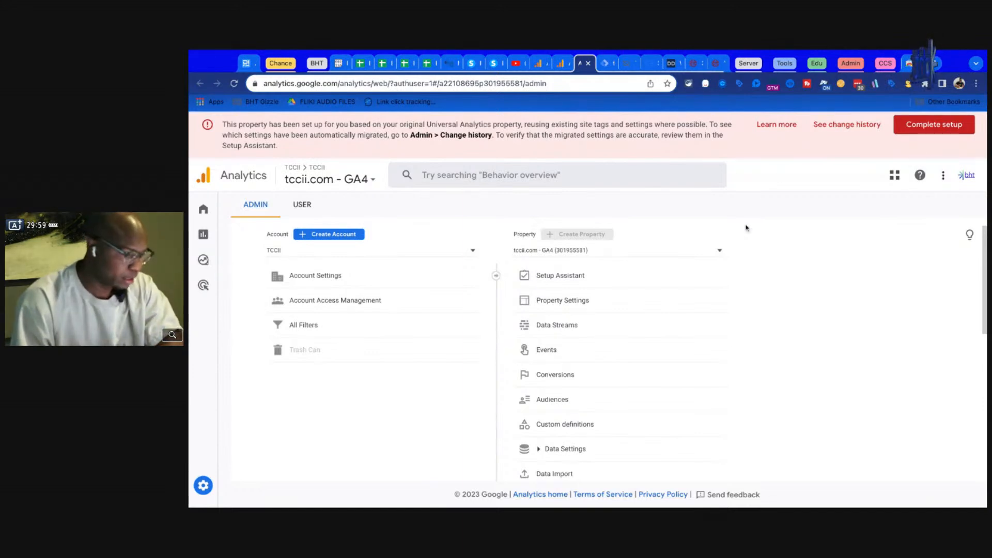
scroll(695, 308, "down", 5)
scroll(694, 308, "up", 5)
left_click(580, 322)
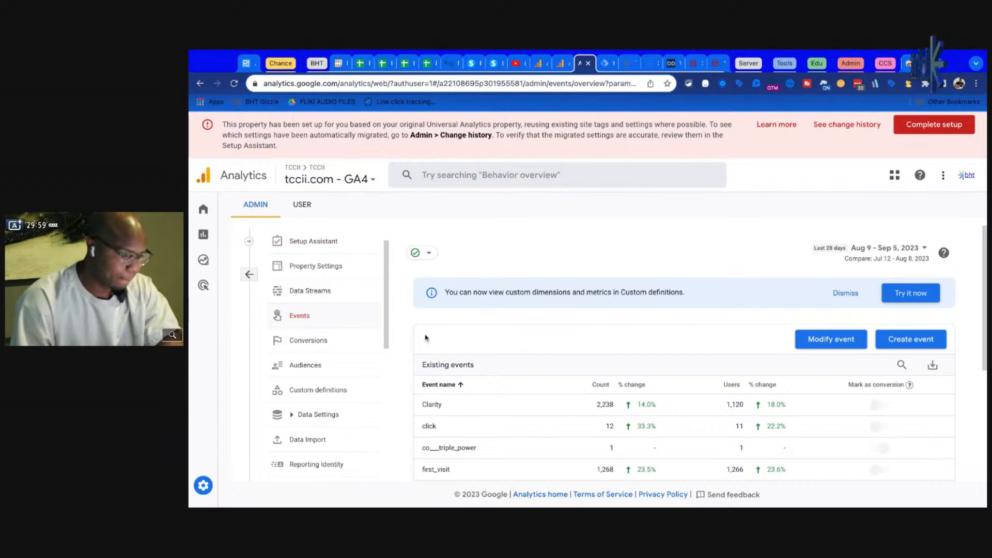
scroll(574, 430, "down", 4)
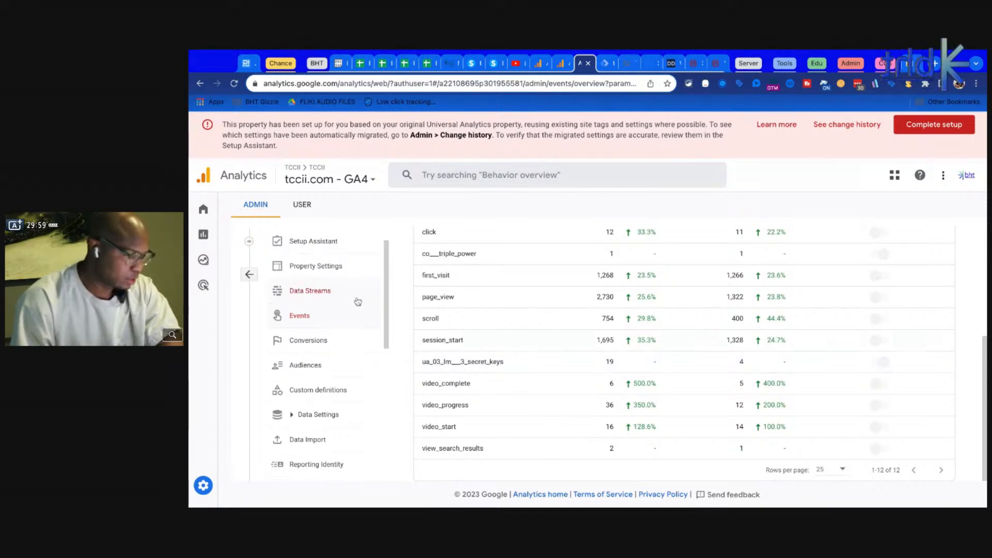
scroll(358, 305, "up", 1)
Open the Realtime overview and compare the event count and conversions for ua_03_lm___3_secret_keys in the event name cards.
left_click(208, 214)
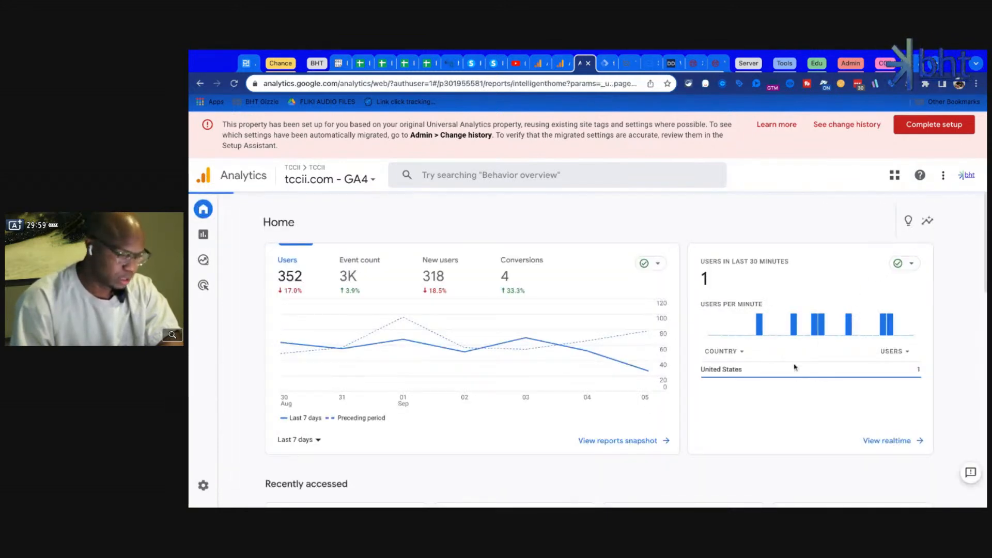
left_click(887, 440)
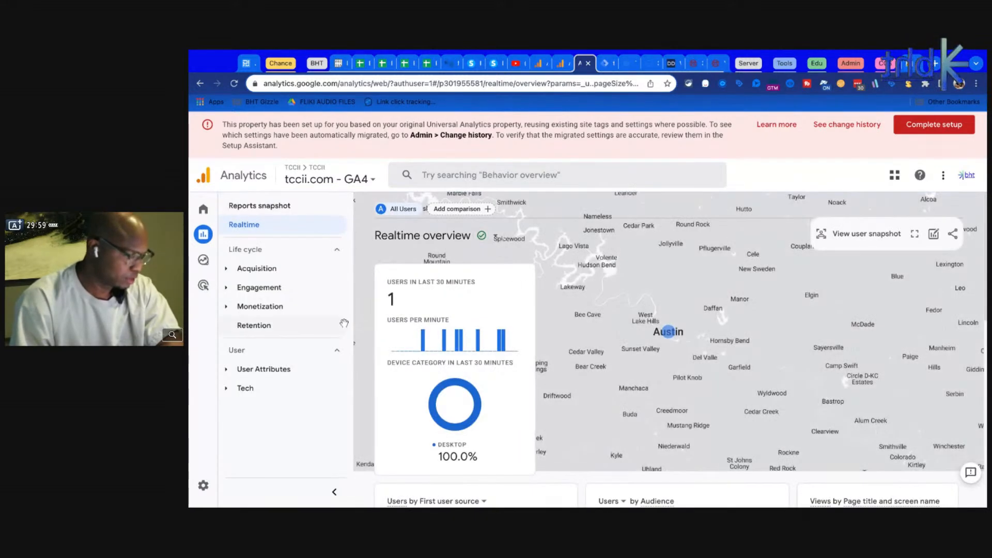
scroll(437, 325, "down", 7)
scroll(437, 325, "down", 2)
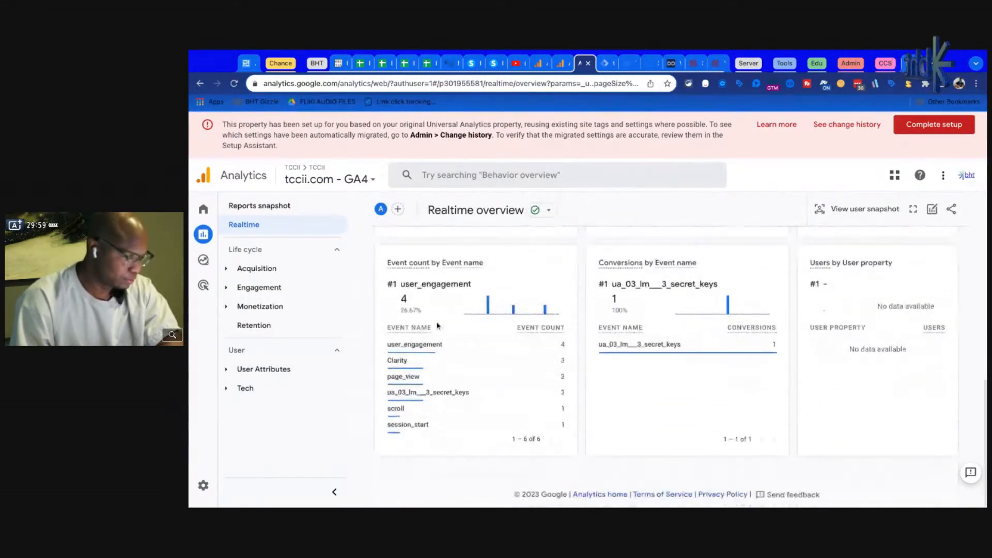
mouse_move(422, 399)
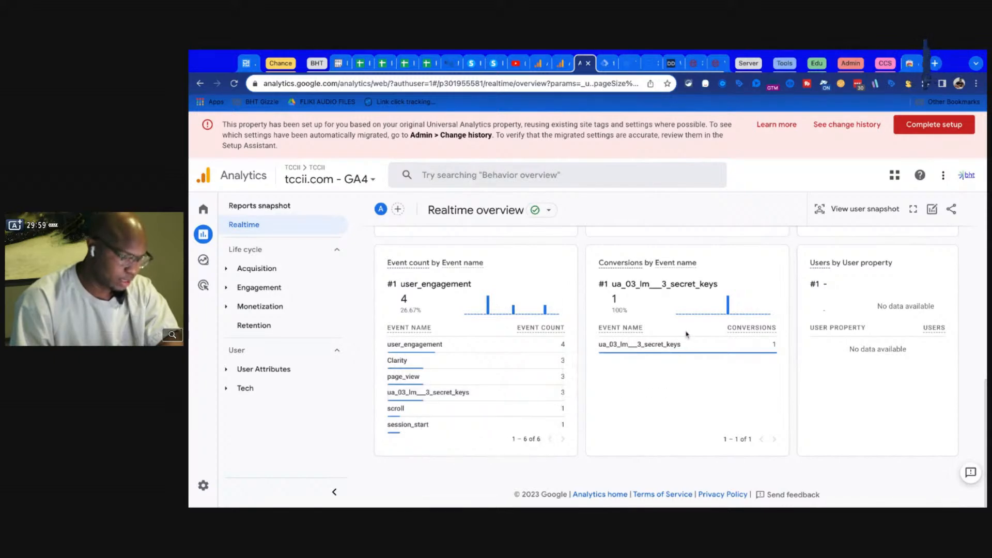
scroll(630, 383, "up", 1)
scroll(630, 382, "down", 1)
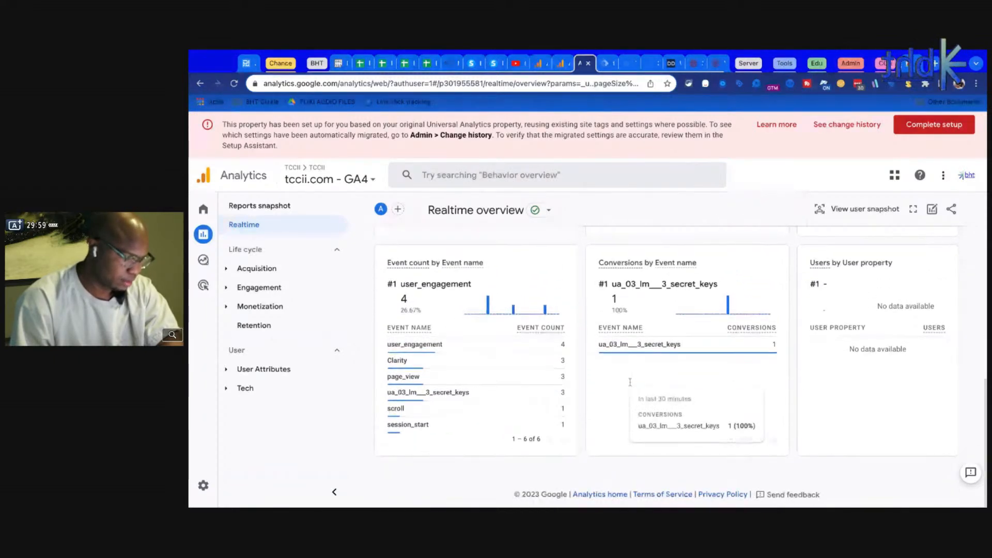
mouse_move(474, 397)
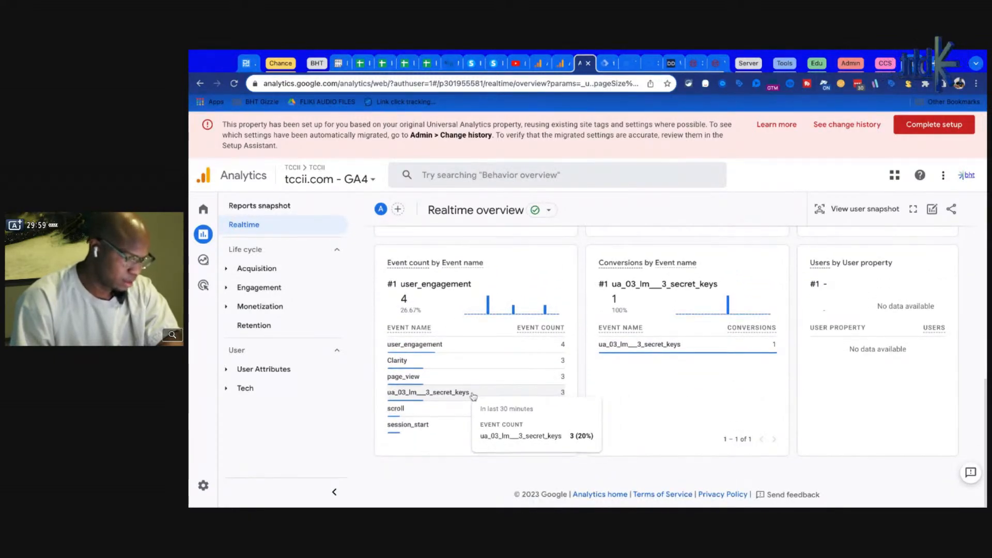
mouse_move(668, 349)
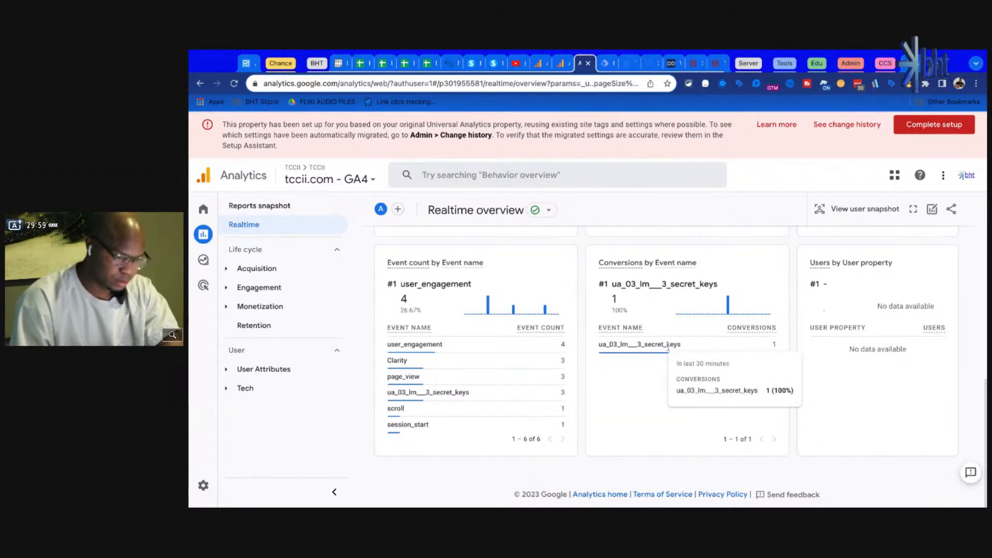
Examine the realtime user location map and the user source, audience and page title cards.
scroll(668, 350, "up", 8)
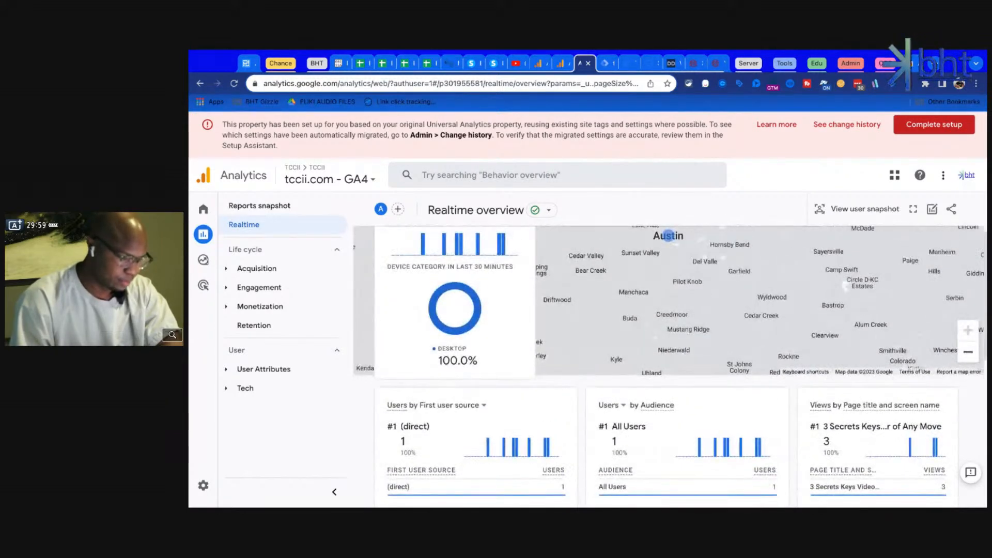
scroll(668, 347, "up", 2)
scroll(668, 326, "down", 3)
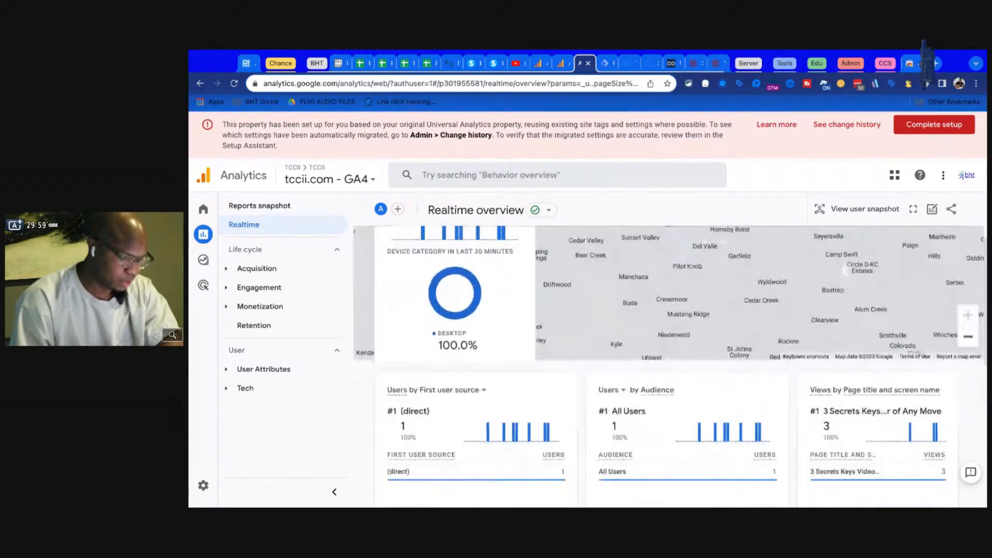
scroll(668, 327, "up", 2)
scroll(688, 400, "down", 5)
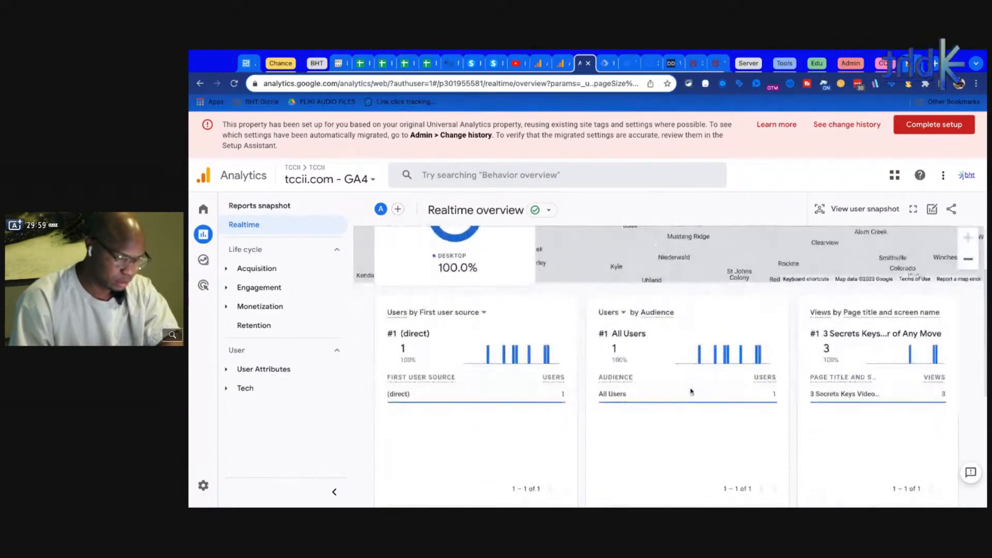
scroll(688, 400, "up", 7)
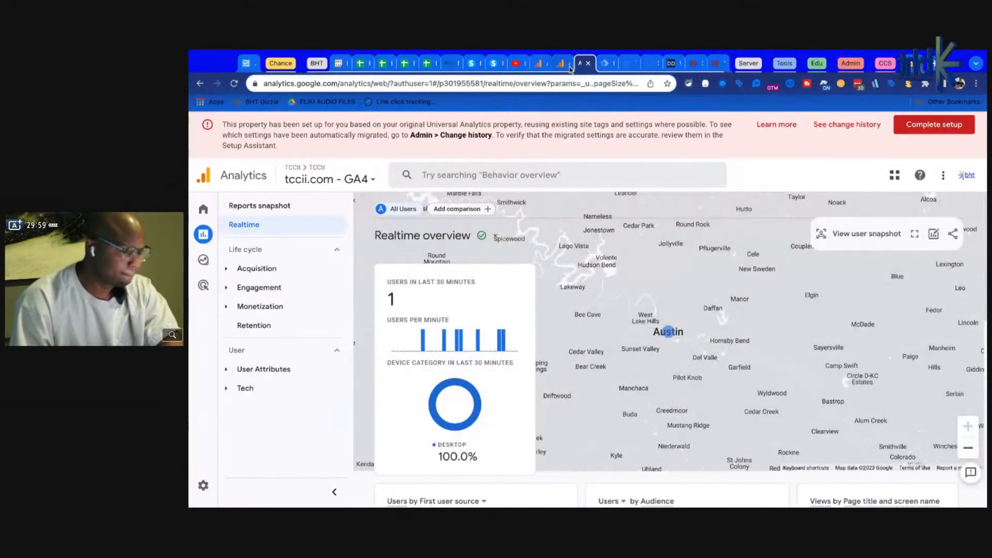
Switch to Google Tag Manager and show the tags of the test.com container.
left_click(604, 63)
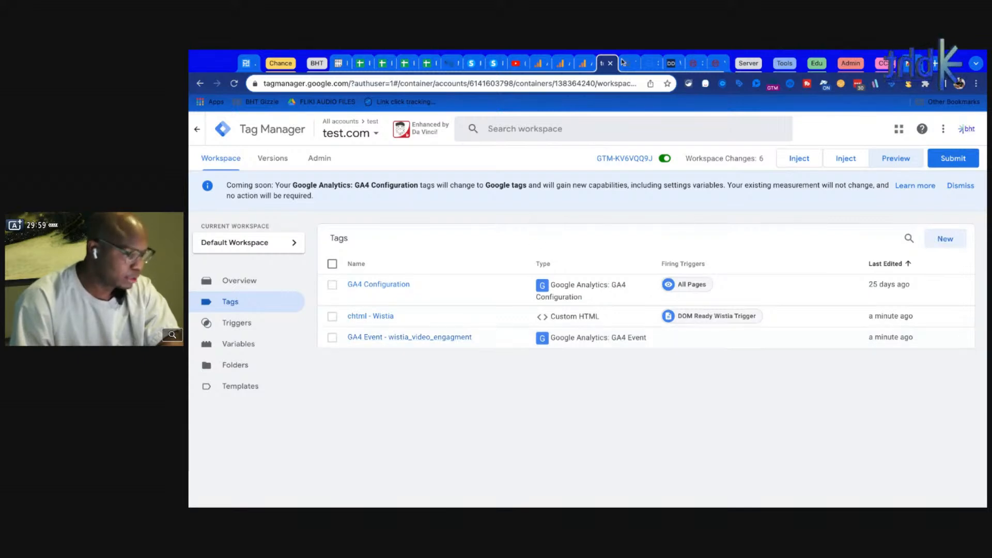
Switch to DumbData's Wistia listener page and review the listener script and its video progress customization notes.
left_click(656, 64)
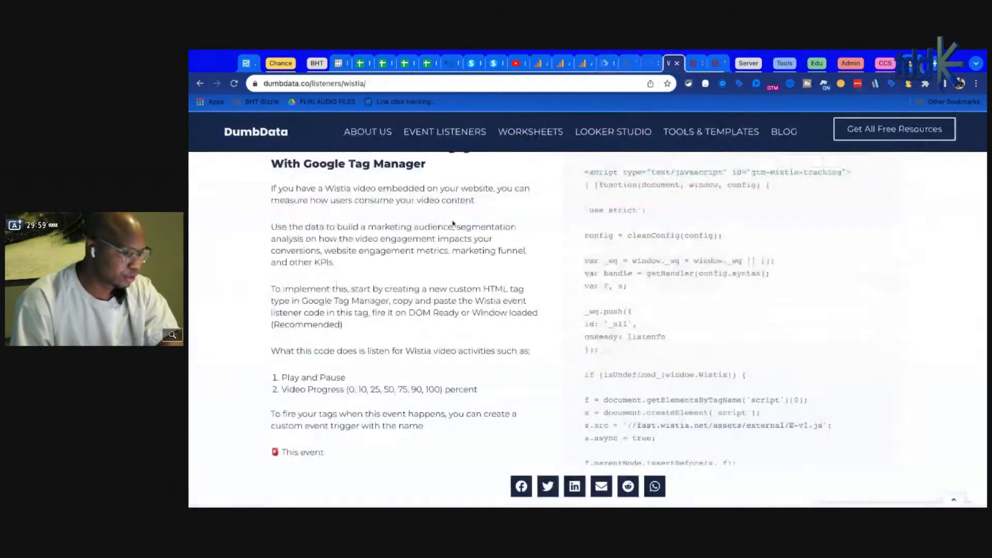
scroll(653, 321, "down", 8)
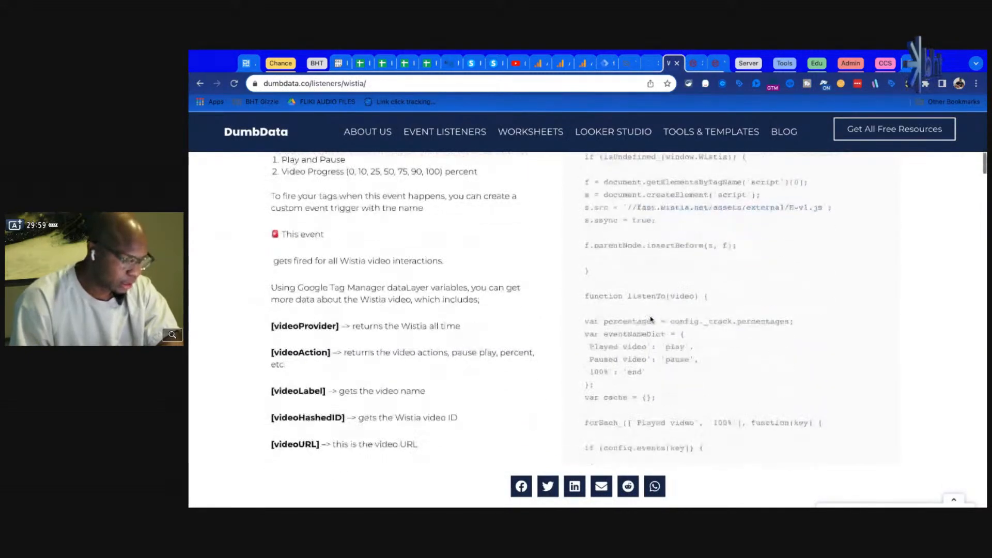
scroll(609, 356, "down", 10)
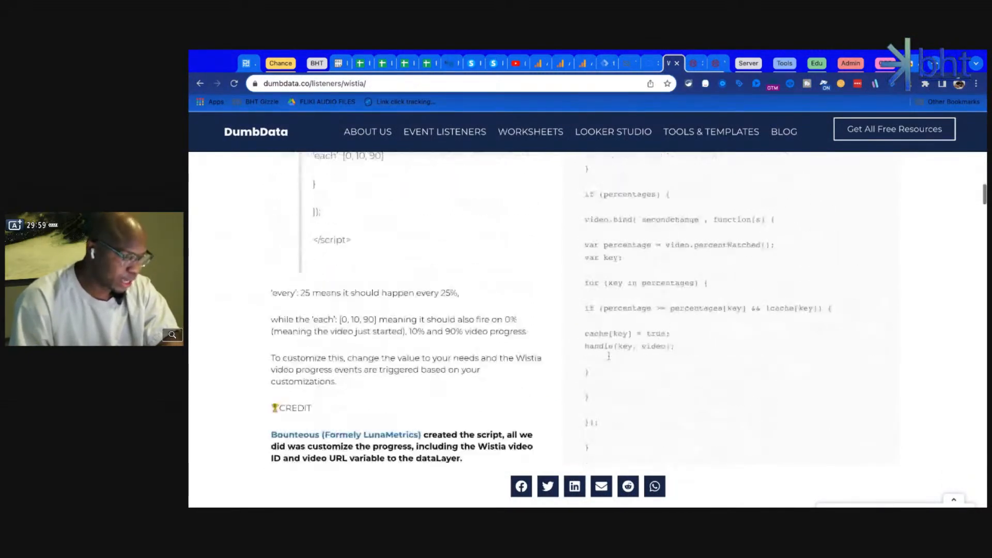
scroll(722, 308, "down", 7)
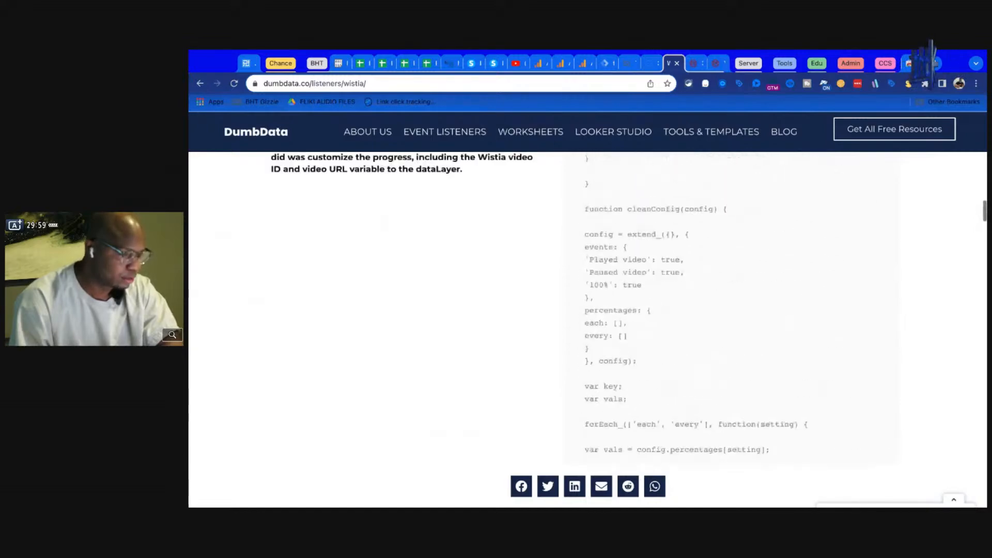
scroll(722, 308, "up", 10)
Switch to Google Tag Manager and start a new YouTube Video trigger in the test.com container.
left_click(613, 65)
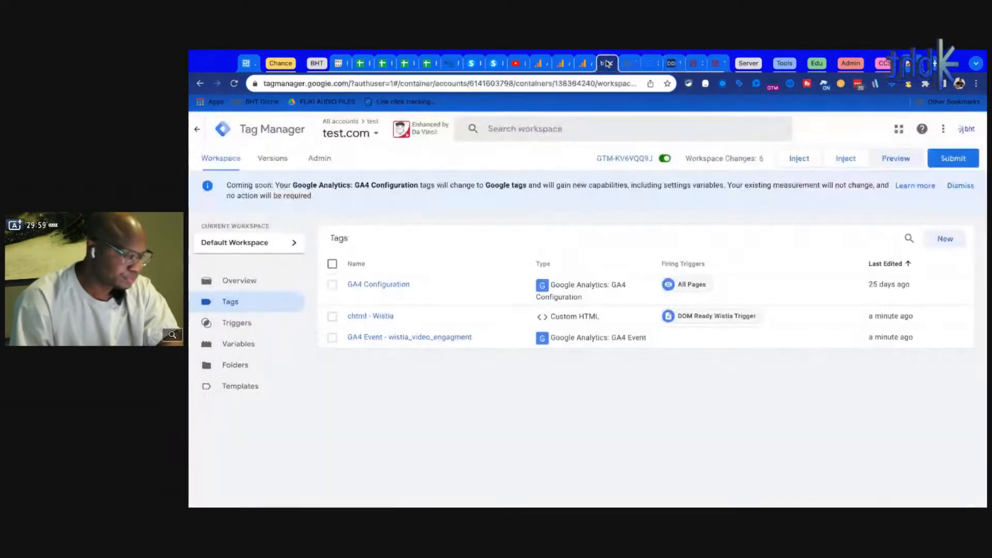
left_click(255, 323)
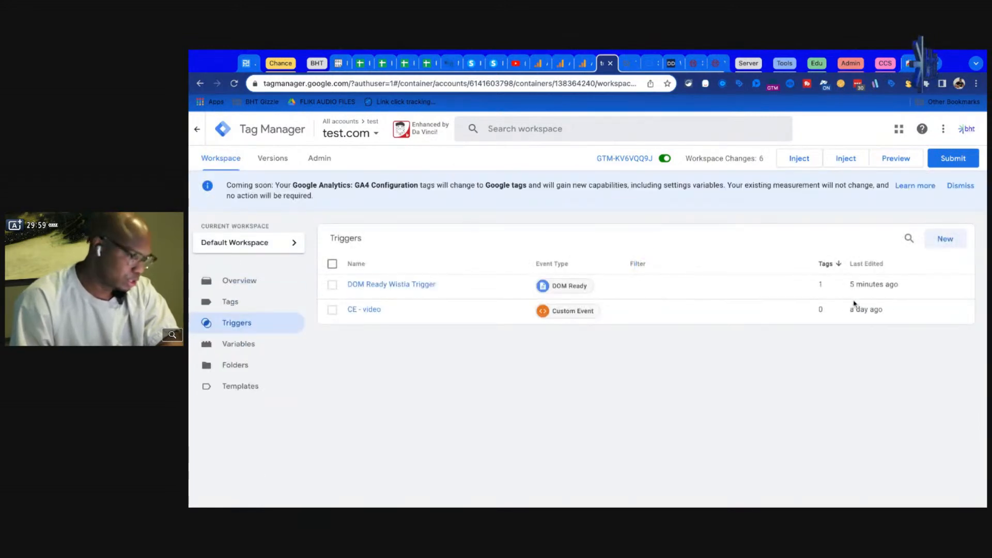
left_click(941, 238)
left_click(732, 232)
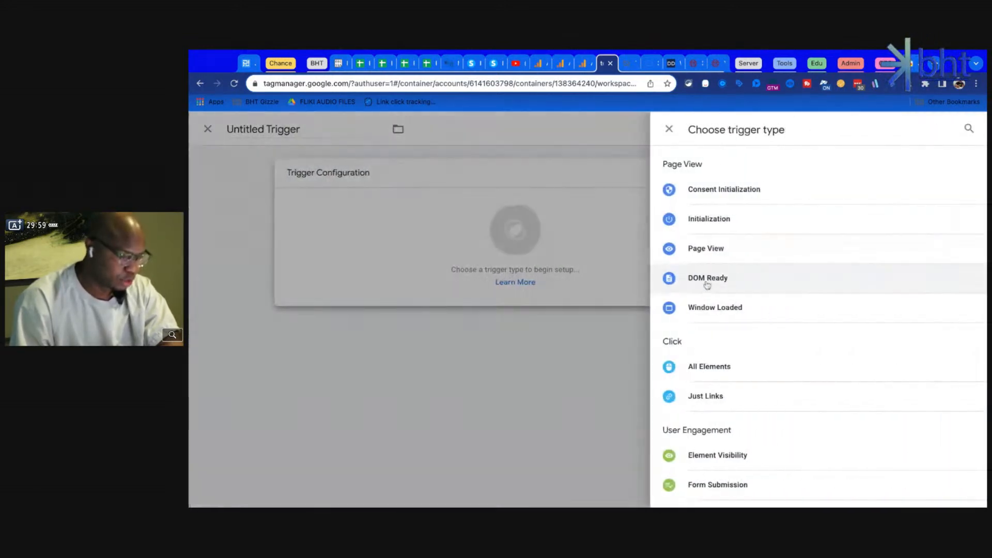
scroll(721, 282, "down", 4)
left_click(724, 318)
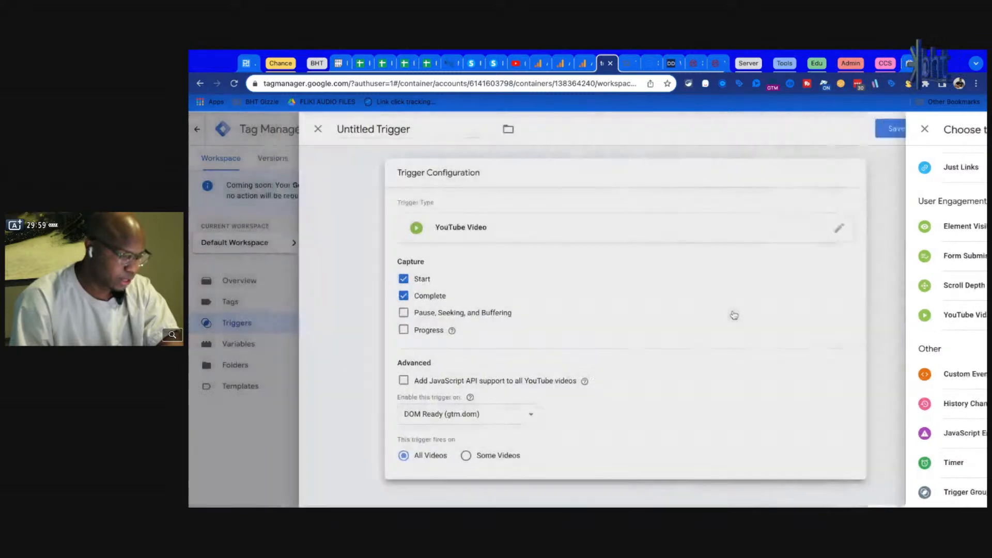
Try the YouTube Video trigger's pause, seeking, buffering and progress capture with percentages and time thresholds, and discard the unsaved trigger.
left_click(439, 331)
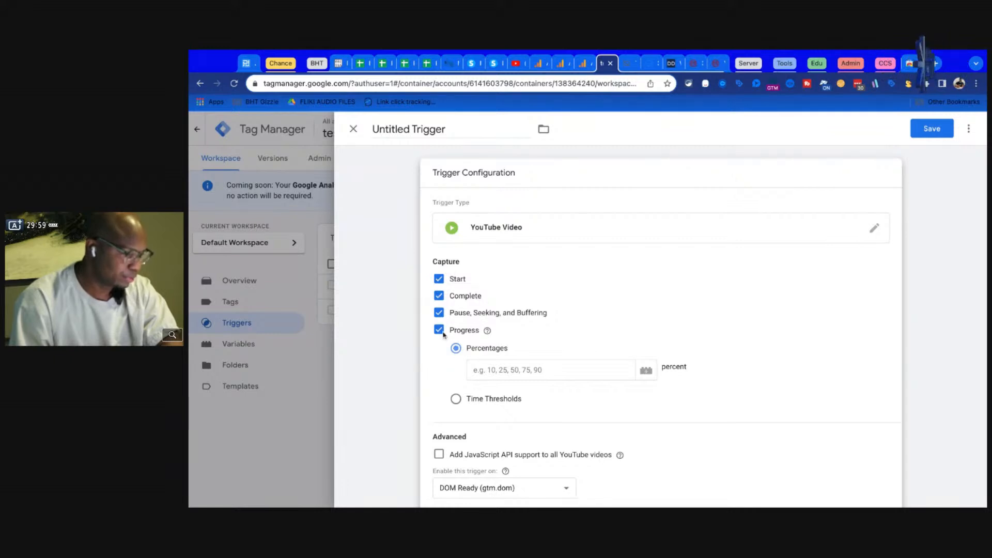
left_click(517, 370)
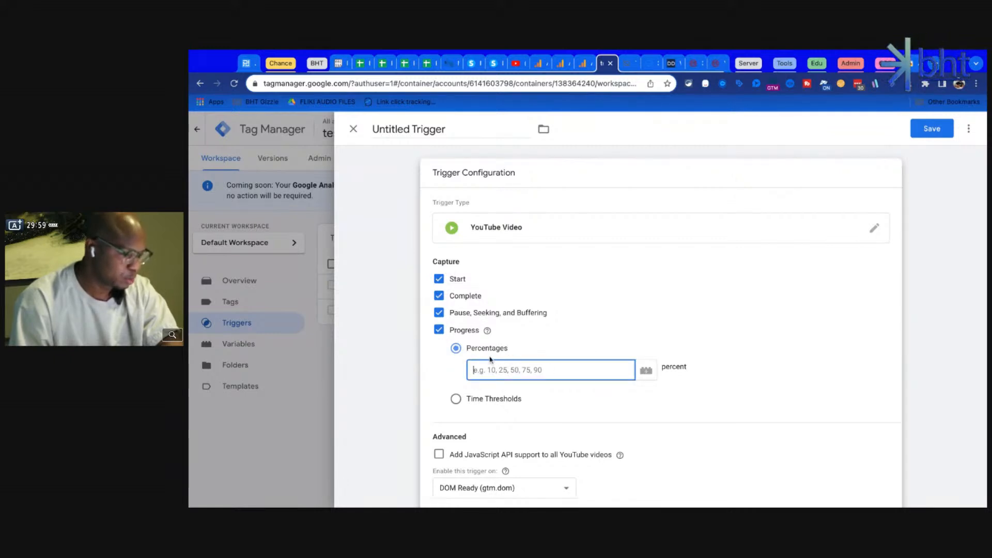
left_click(460, 399)
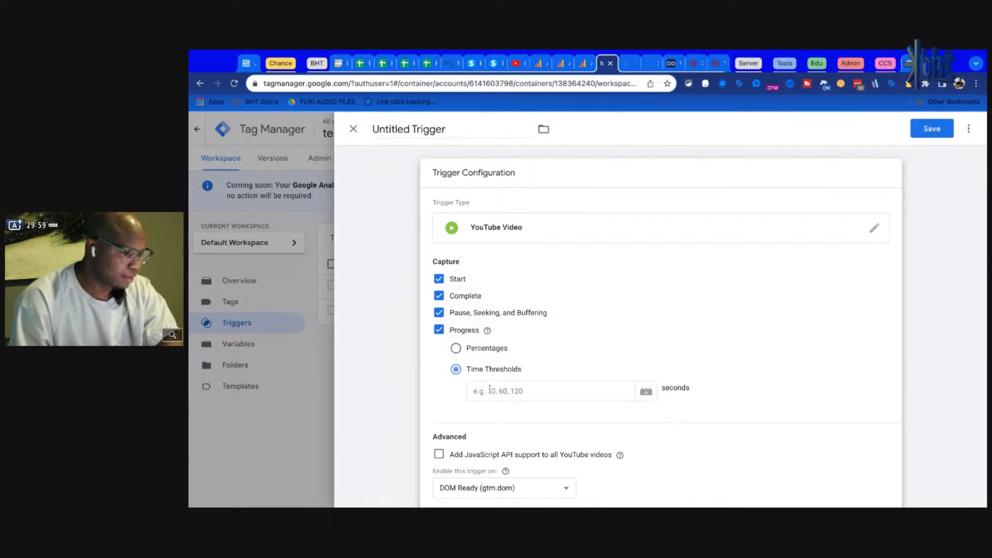
left_click(456, 349)
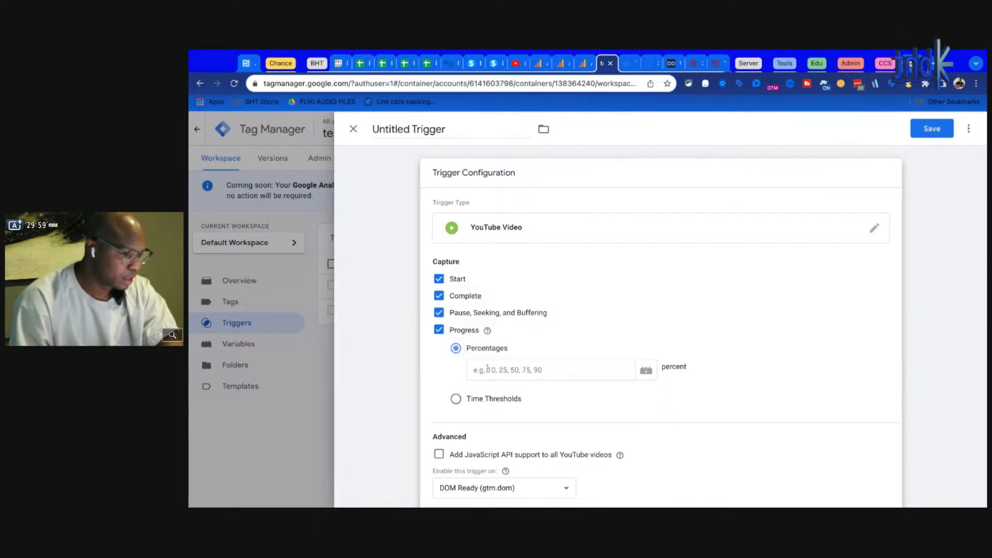
scroll(447, 376, "down", 2)
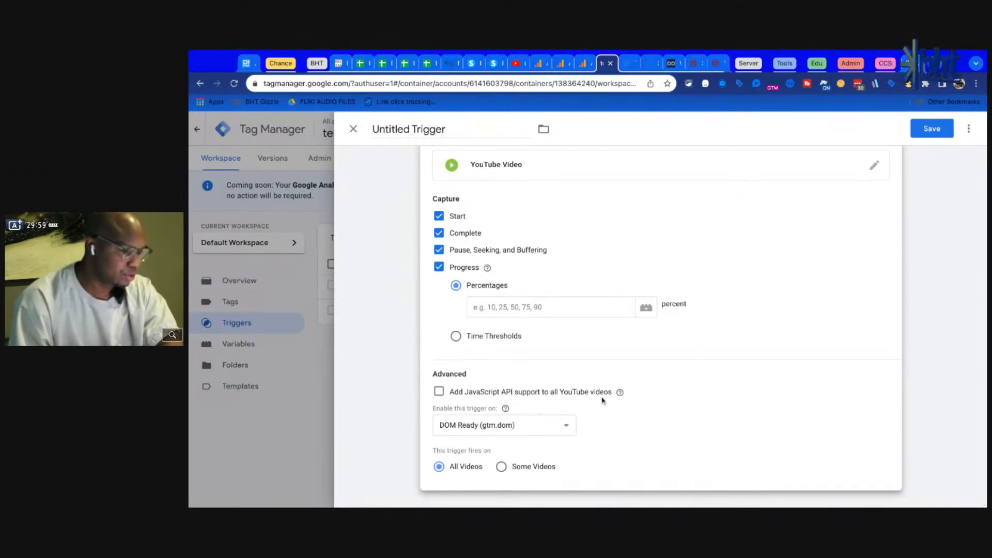
mouse_move(620, 392)
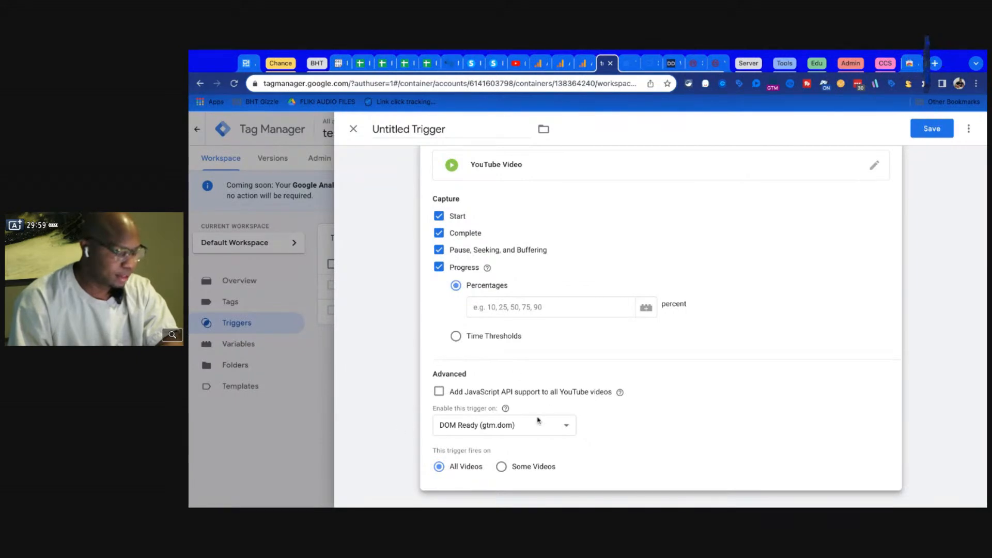
scroll(654, 381, "up", 2)
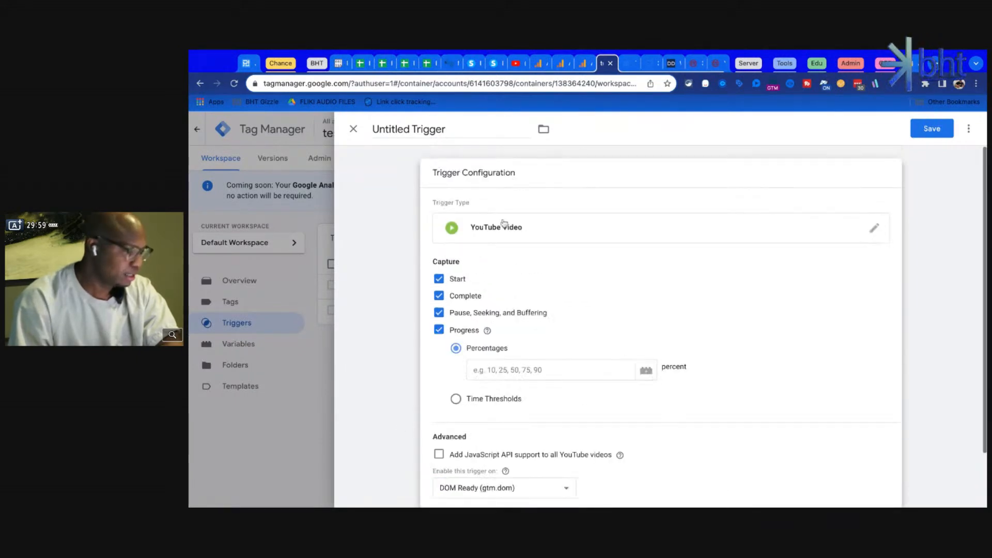
left_click(353, 129)
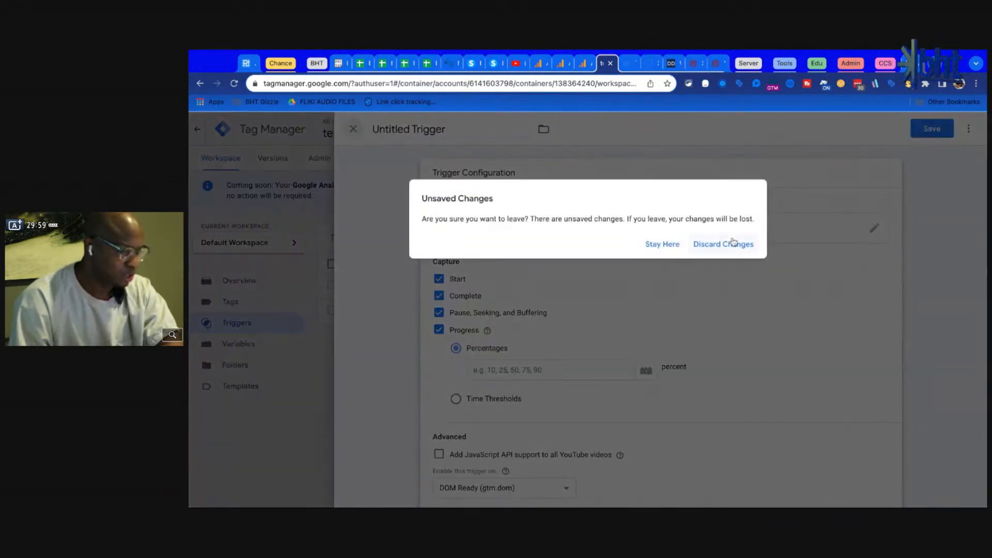
left_click(732, 252)
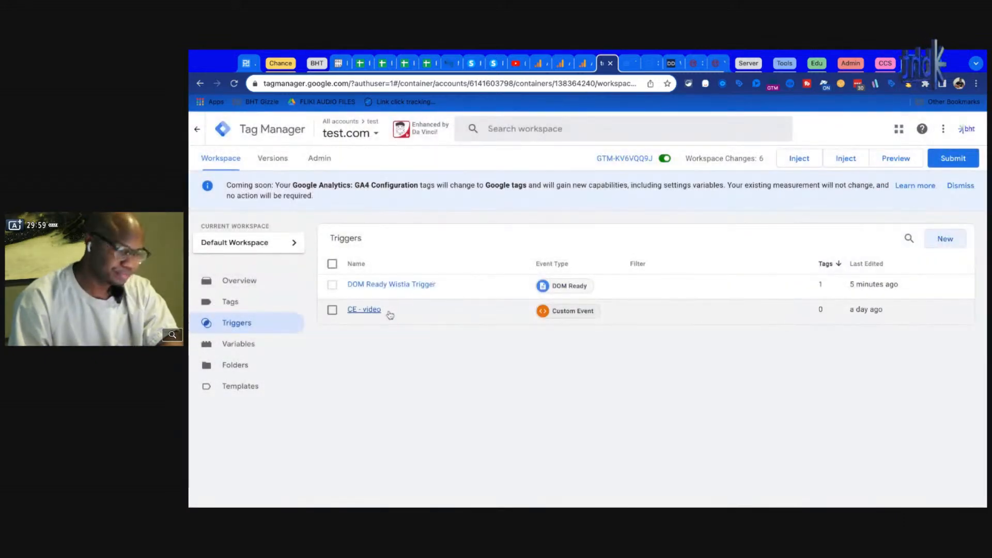
Open the chtml - Wistia tag and review its custom HTML script.
left_click(232, 304)
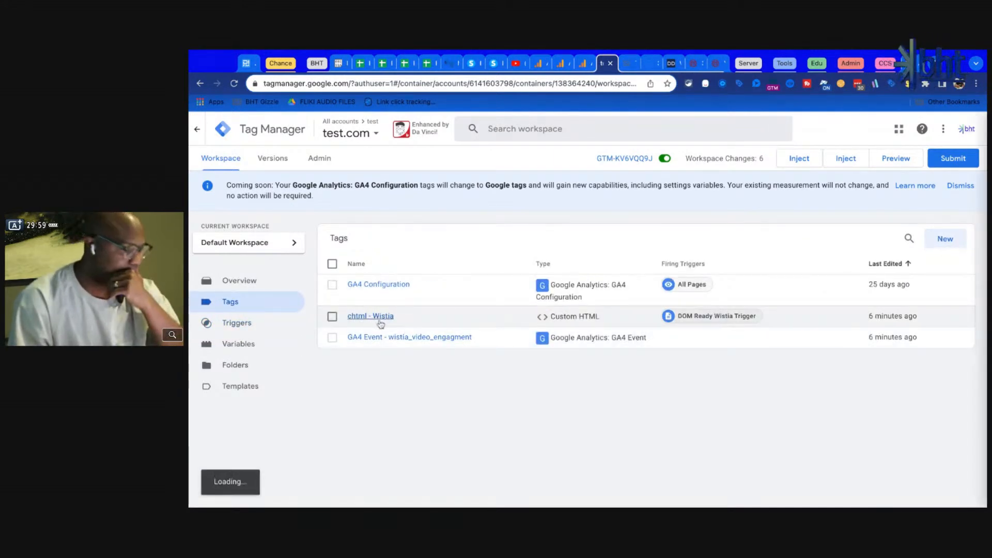
left_click(380, 316)
scroll(579, 314, "down", 2)
scroll(579, 314, "up", 1)
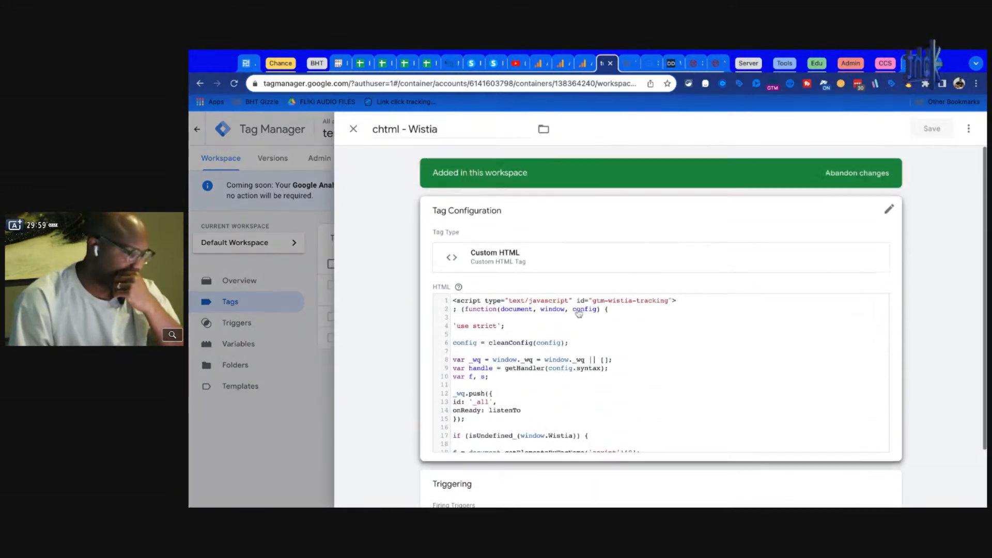
Return to DumbData's Wistia page and review the implementation instructions and the video activities the code listens for.
left_click(668, 63)
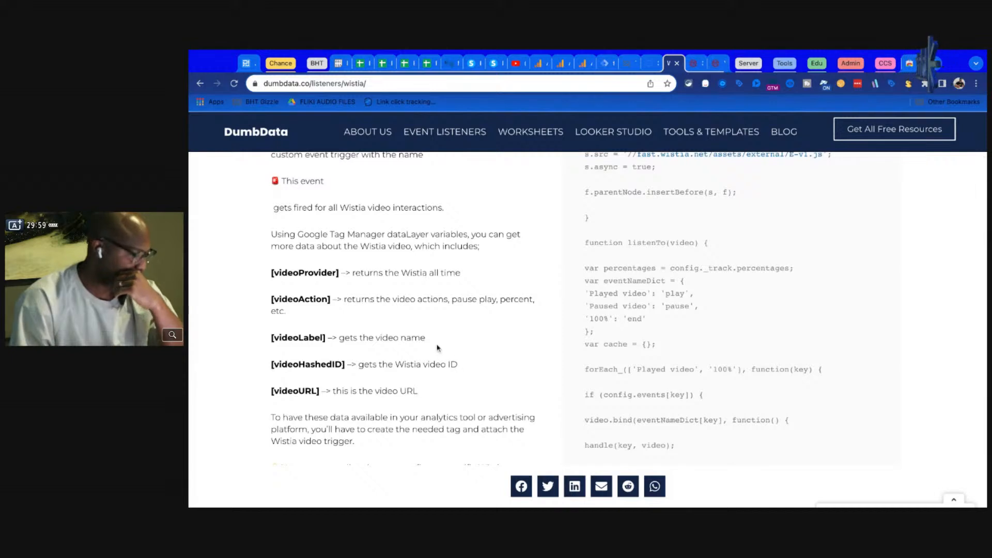
scroll(437, 348, "up", 1)
scroll(437, 346, "up", 2)
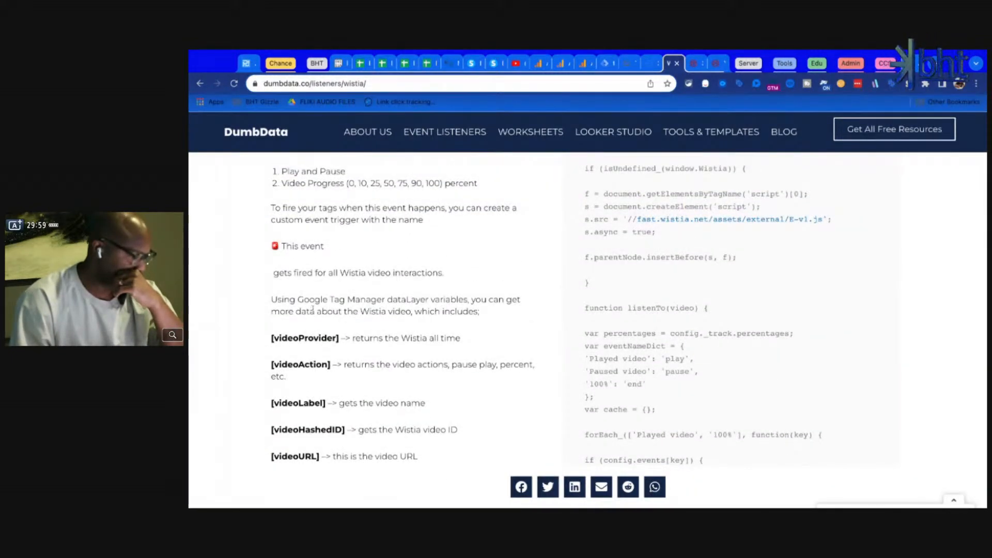
scroll(313, 309, "up", 5)
scroll(314, 309, "up", 3)
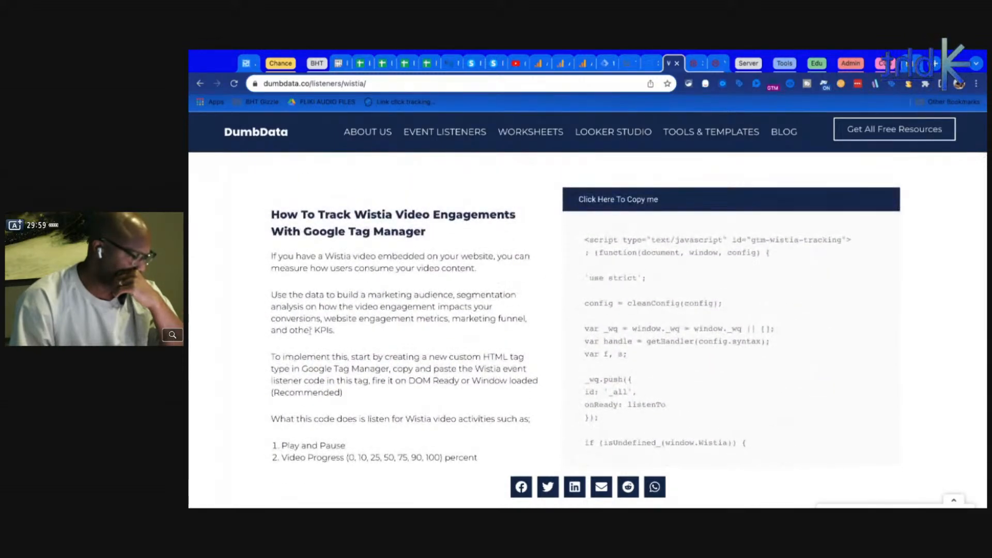
Switch to Tag Assistant and inspect the API call of the latest video event for container GTM-KV6VQQ9J.
left_click(653, 63)
left_click(628, 65)
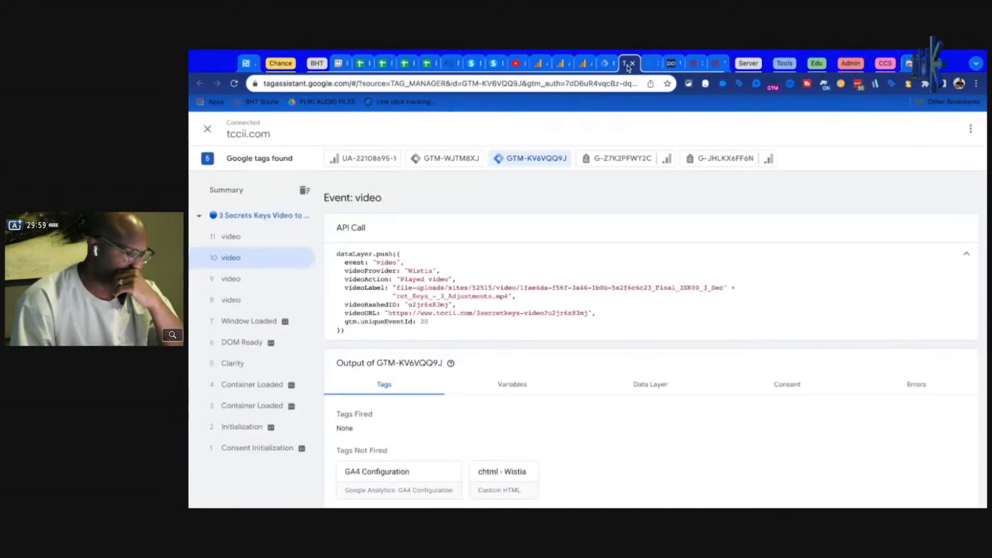
left_click(258, 237)
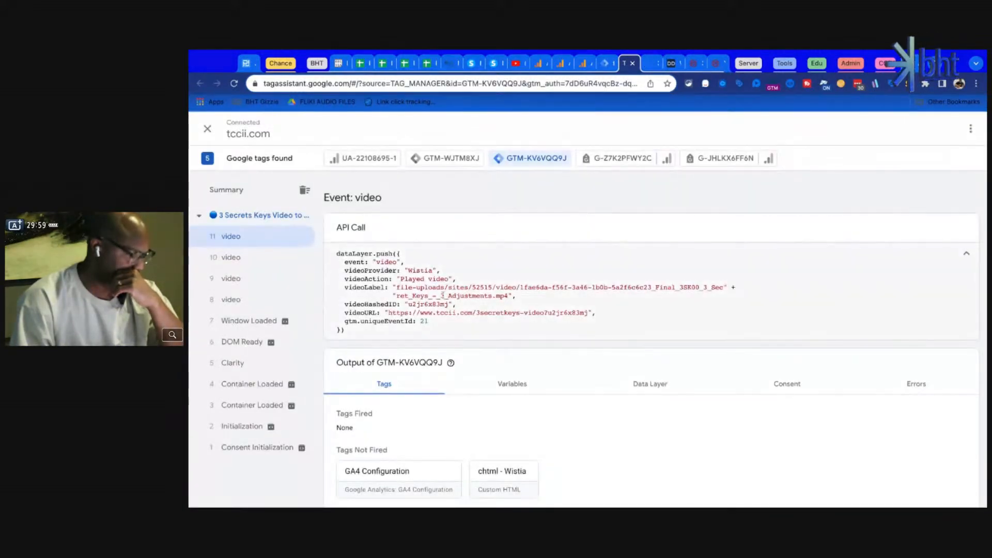
scroll(443, 296, "down", 1)
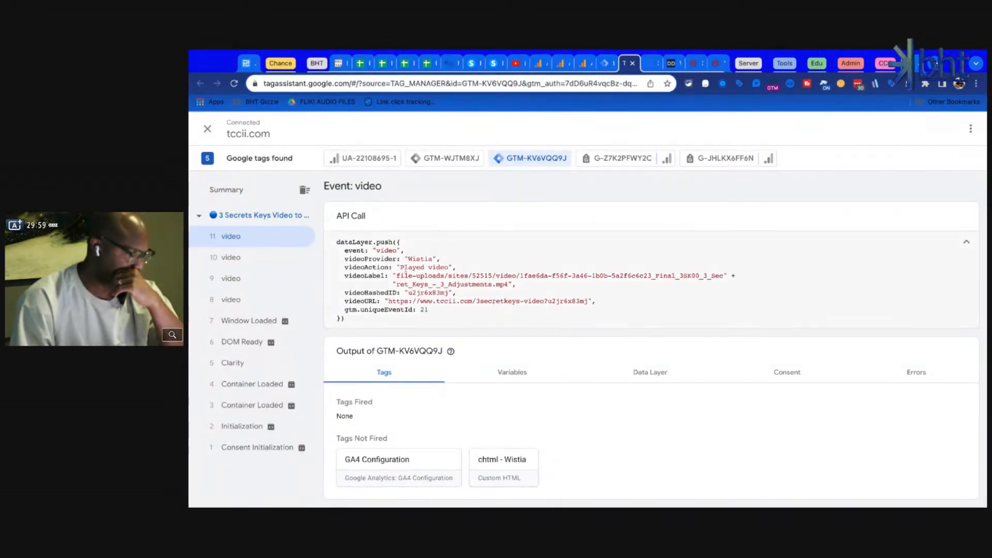
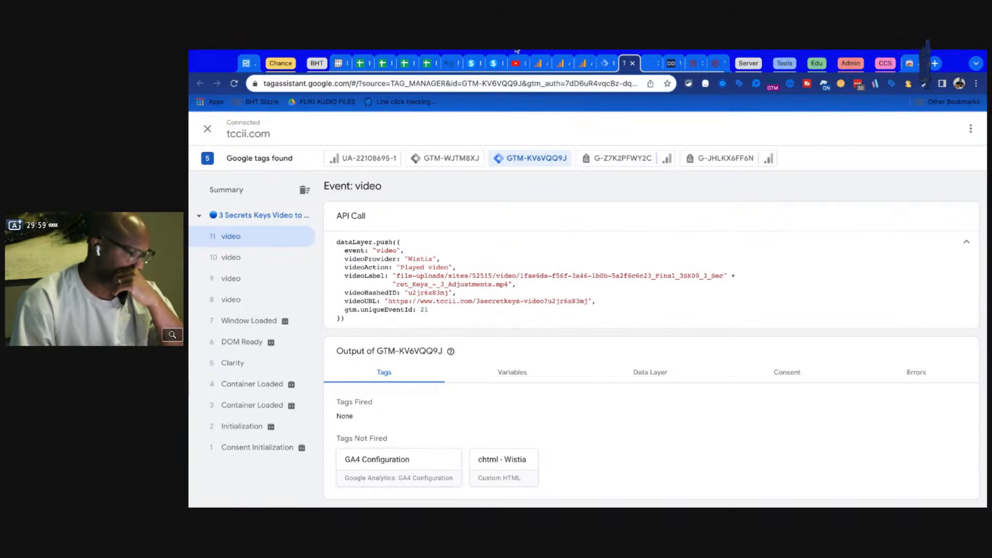
left_click(603, 64)
left_click(629, 63)
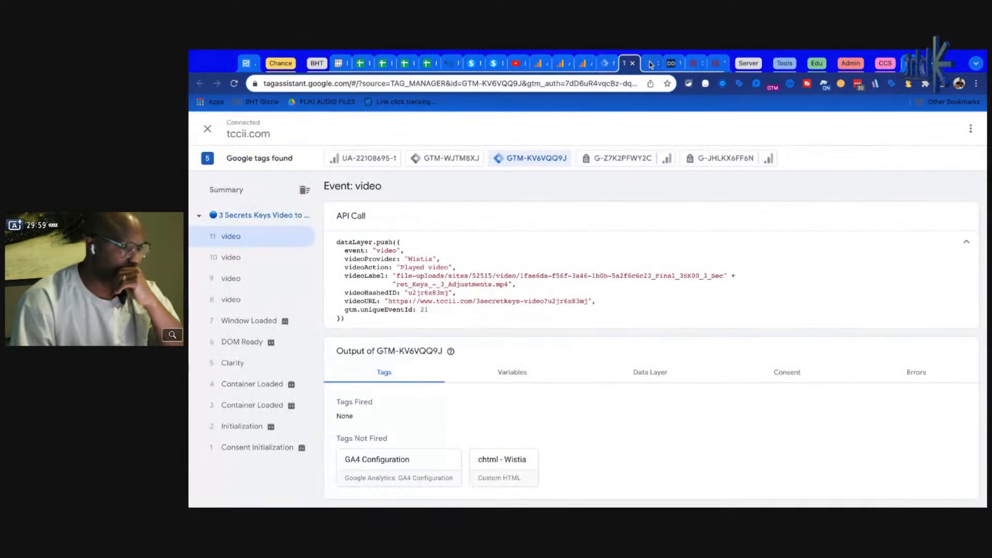
Return to DumbData's Wistia page and read the descriptions of the dataLayer variables available for Wistia videos.
left_click(667, 64)
scroll(342, 372, "down", 1)
scroll(341, 372, "down", 4)
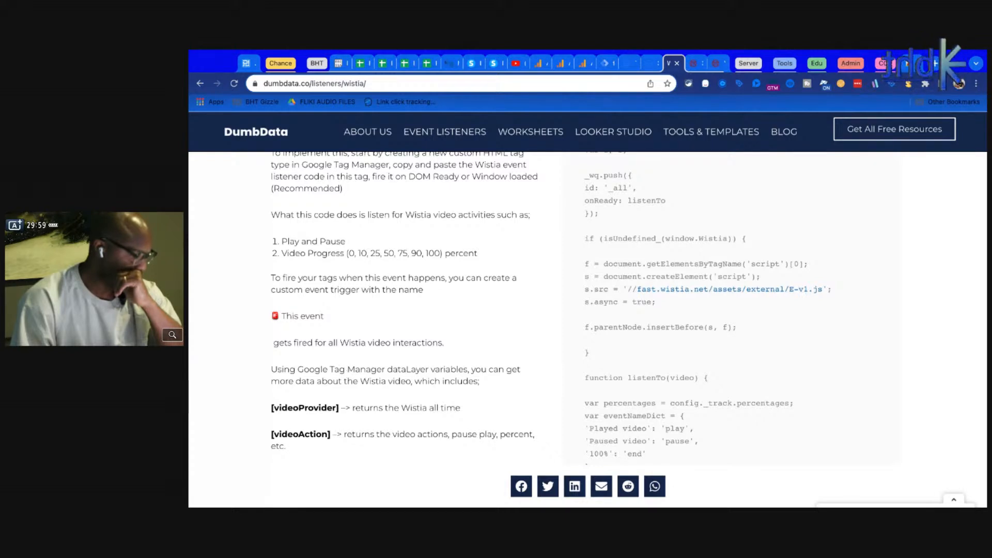
scroll(343, 387, "down", 3)
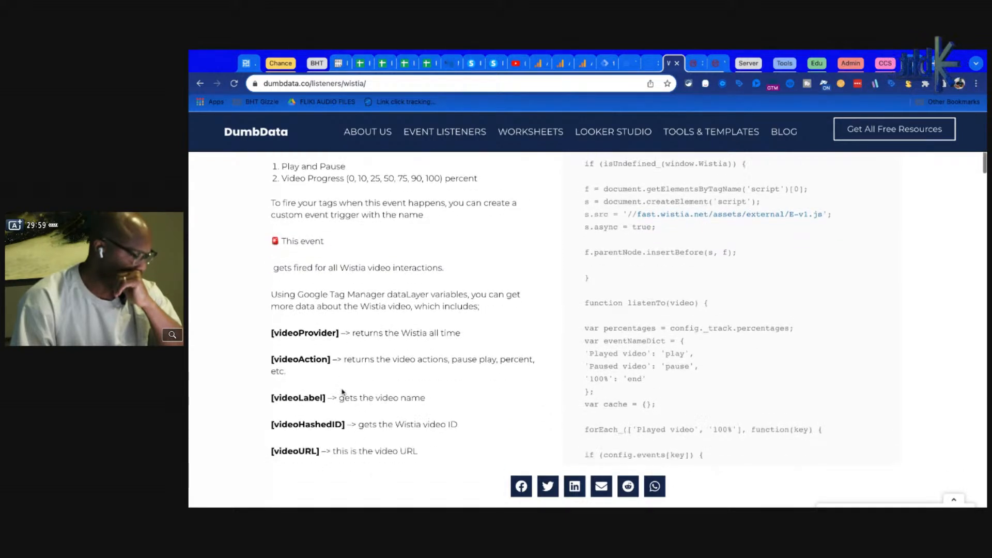
scroll(343, 392, "down", 2)
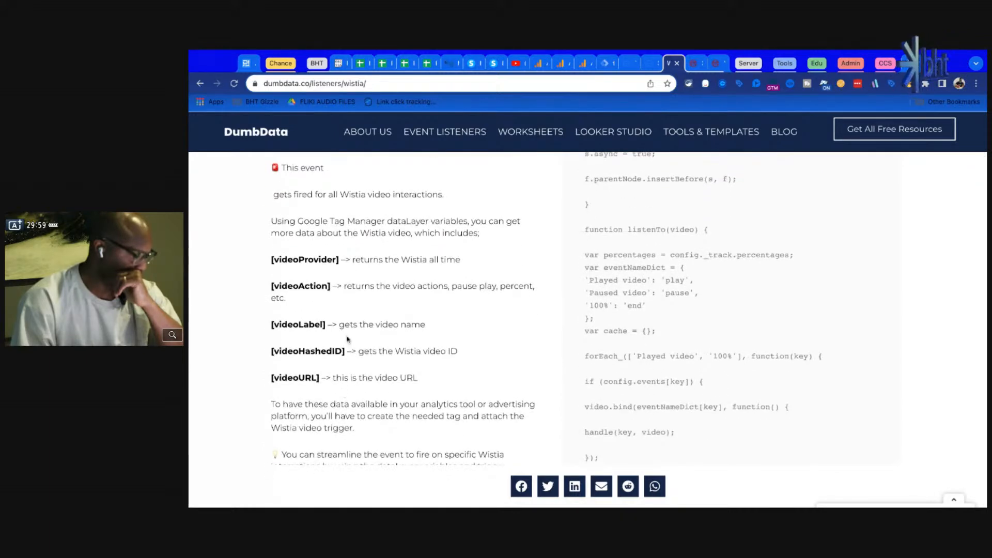
scroll(347, 339, "down", 3)
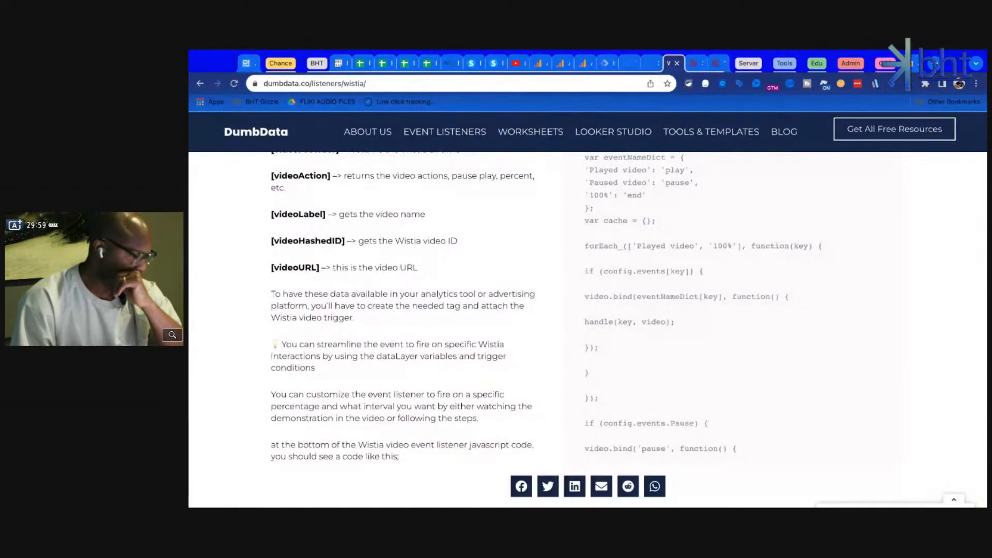
scroll(311, 255, "up", 3)
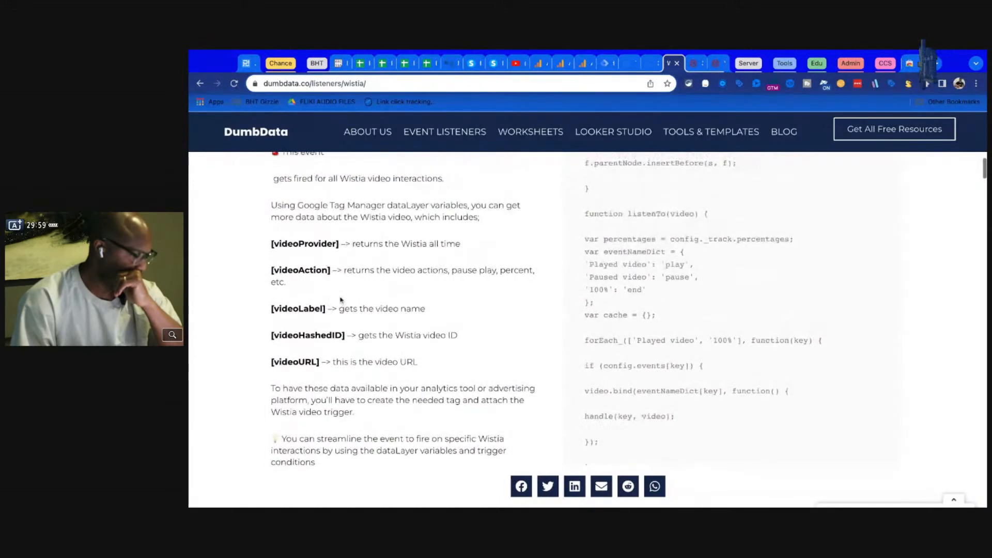
Copy the videoProvider variable name from the DumbData page and return to the chtml - Wistia tag in Google Tag Manager.
left_click_drag(274, 244, 339, 244)
key("ctrl+c")
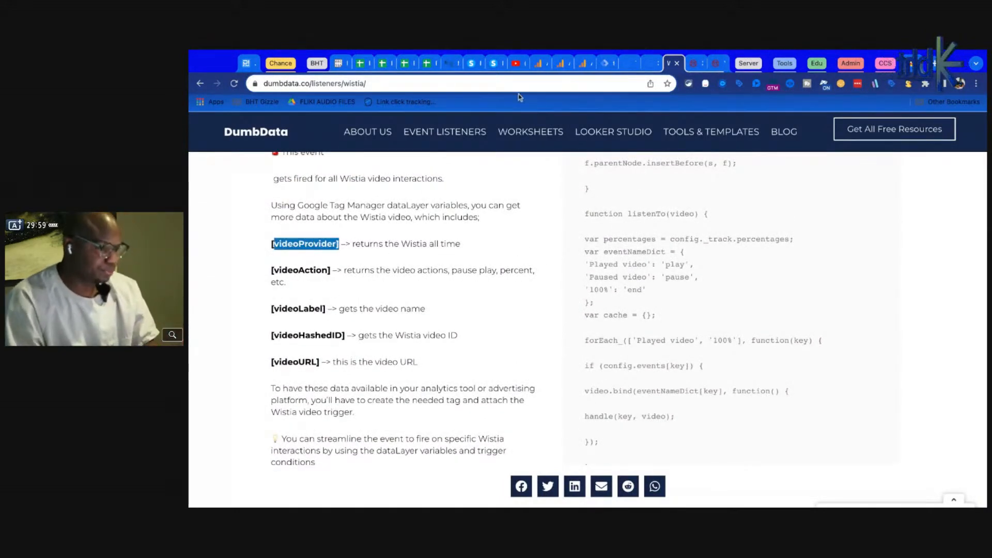
key("ctrl+shift+Tab")
key("ctrl+shift+Tab")
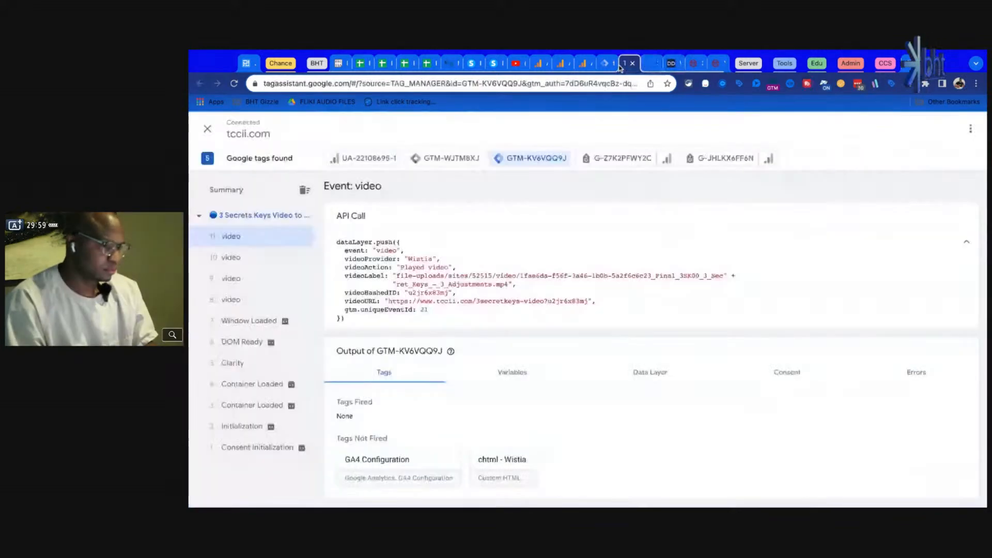
left_click(606, 64)
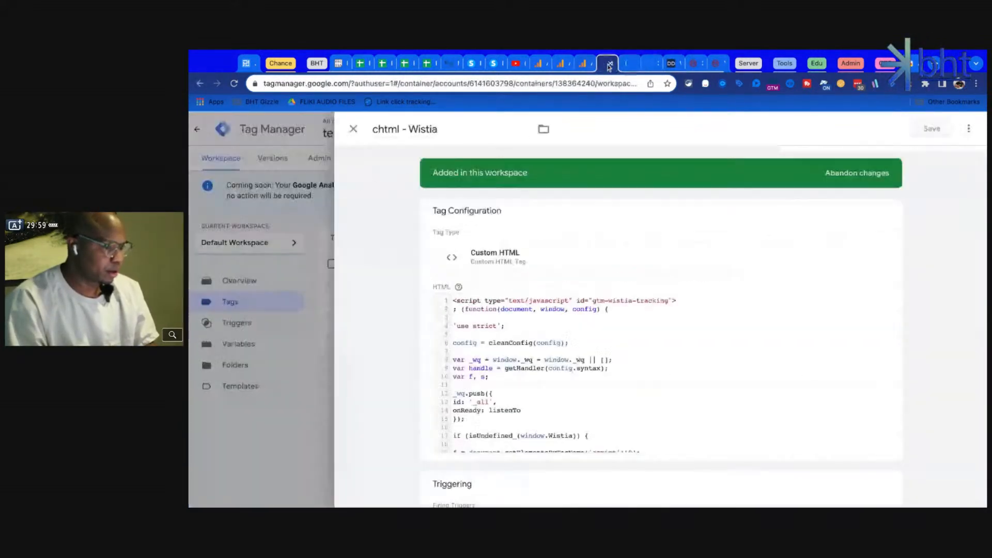
Leave the tag and create a user-defined Data Layer Variable that reads videoProvider.
left_click(261, 323)
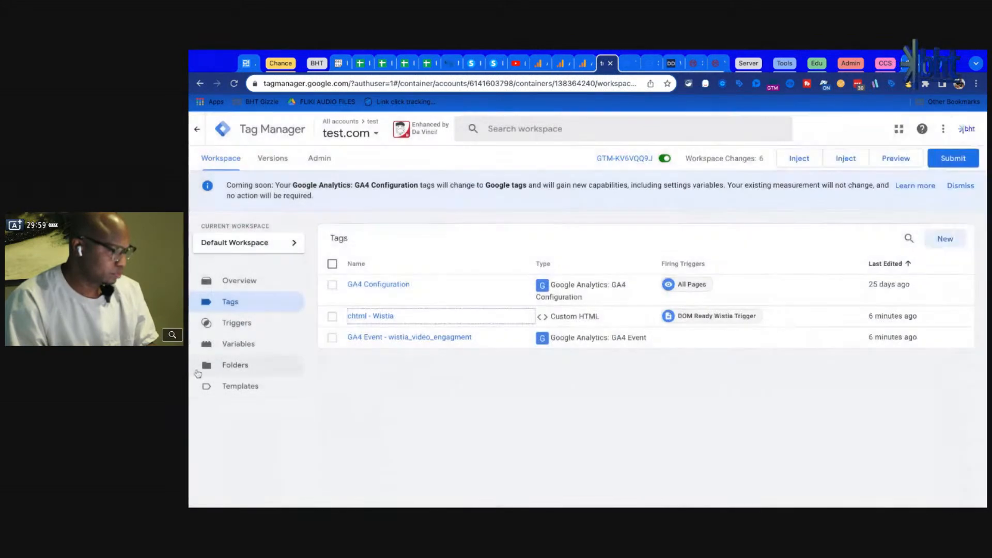
left_click(238, 344)
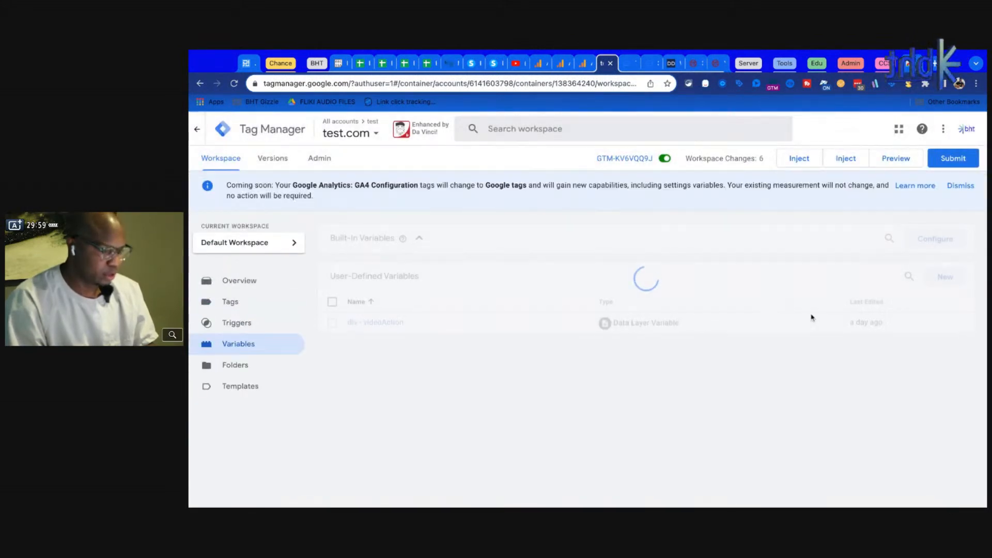
left_click(955, 280)
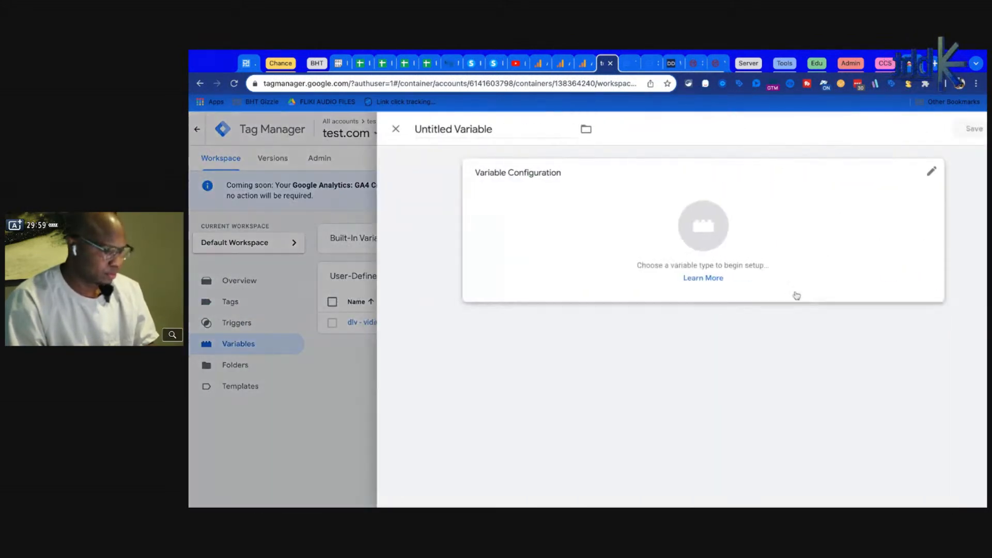
left_click(734, 285)
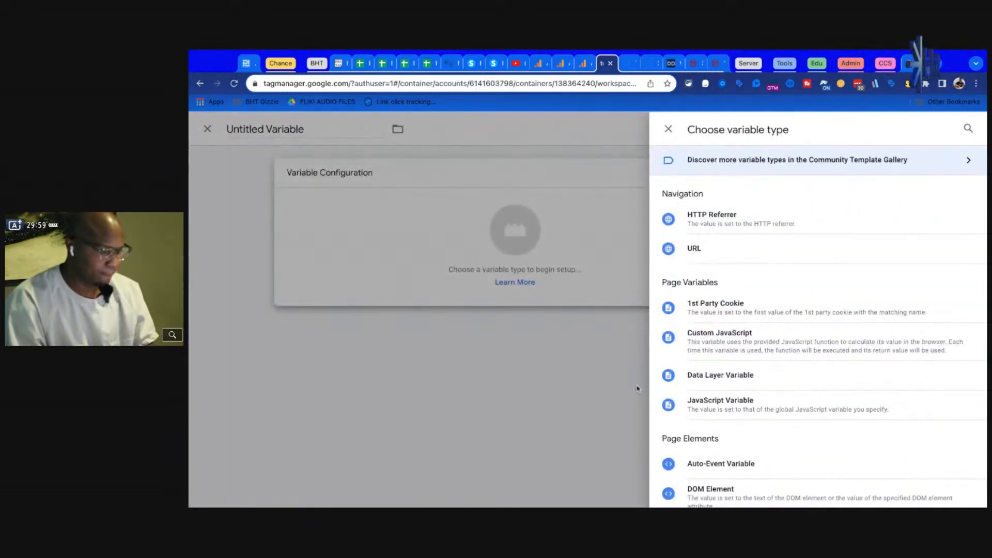
left_click(386, 383)
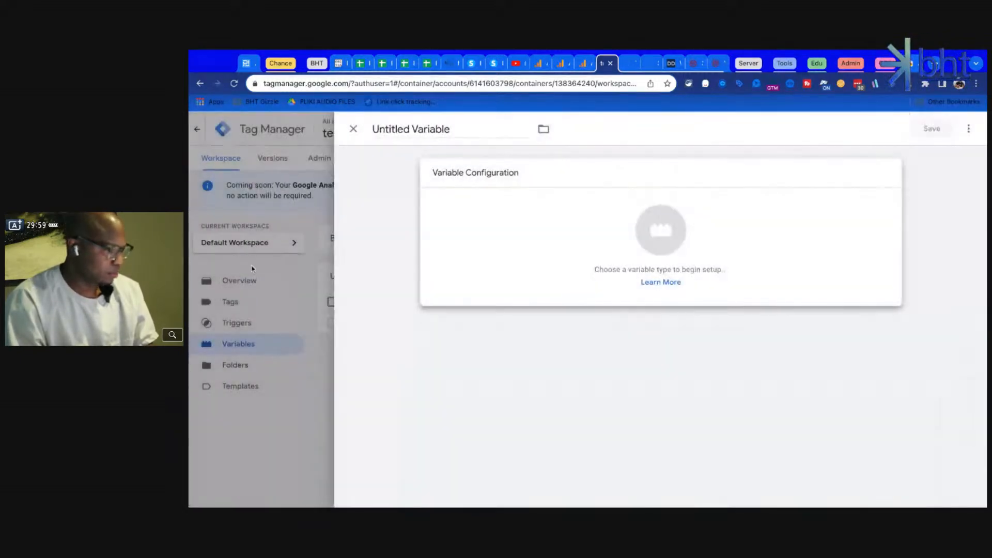
left_click(732, 227)
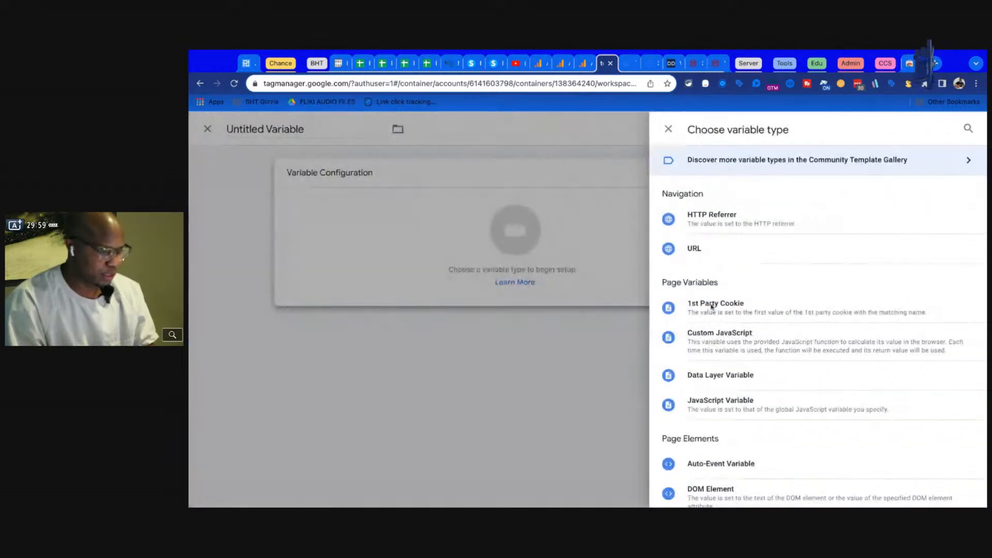
left_click(706, 375)
left_click(498, 275)
key("ctrl+v")
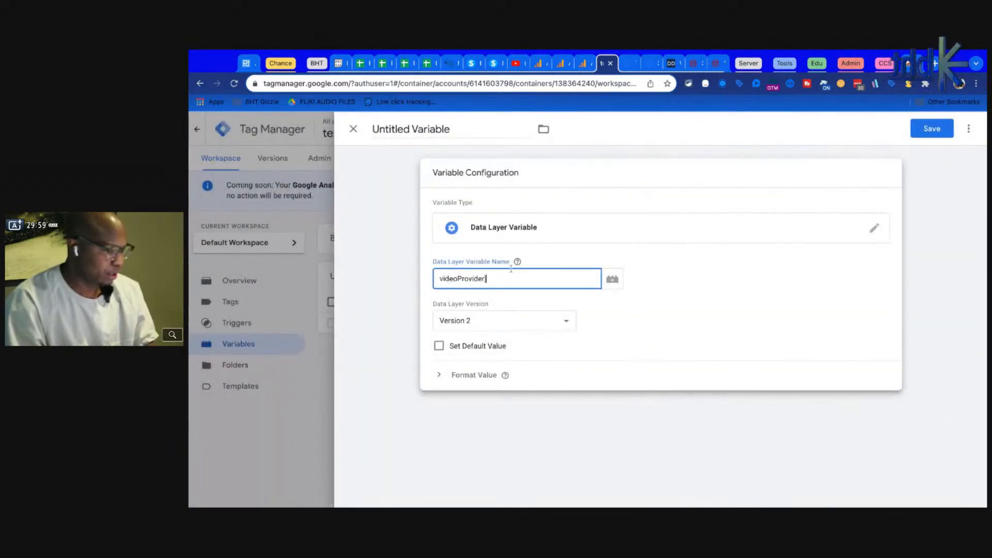
Name the variable dlv - videoProvider, remove the stray bracket from its name and data layer key, and save it.
triple_click(418, 134)
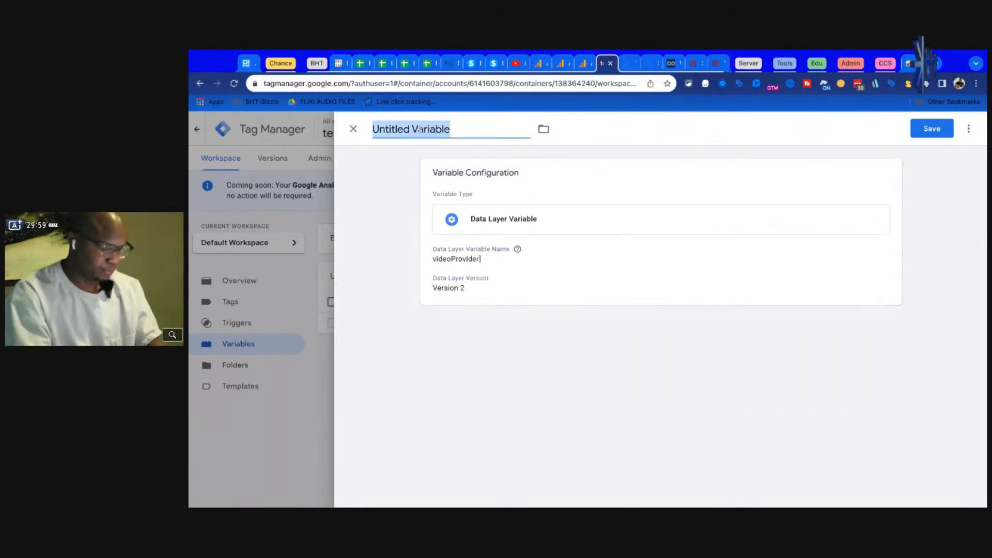
type("da")
key("BackSpace")
type("lv -")
key("ctrl+v")
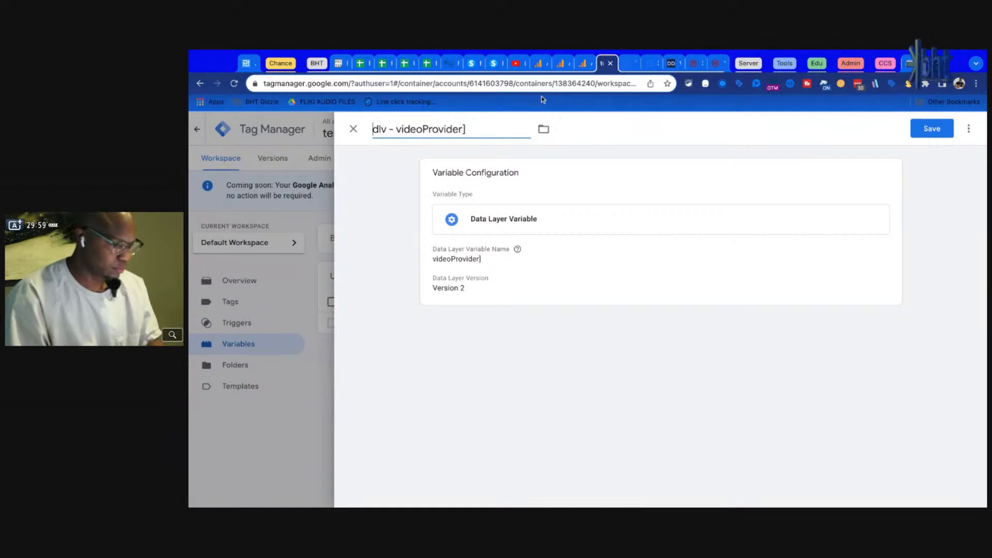
left_click(487, 260)
left_click(511, 282)
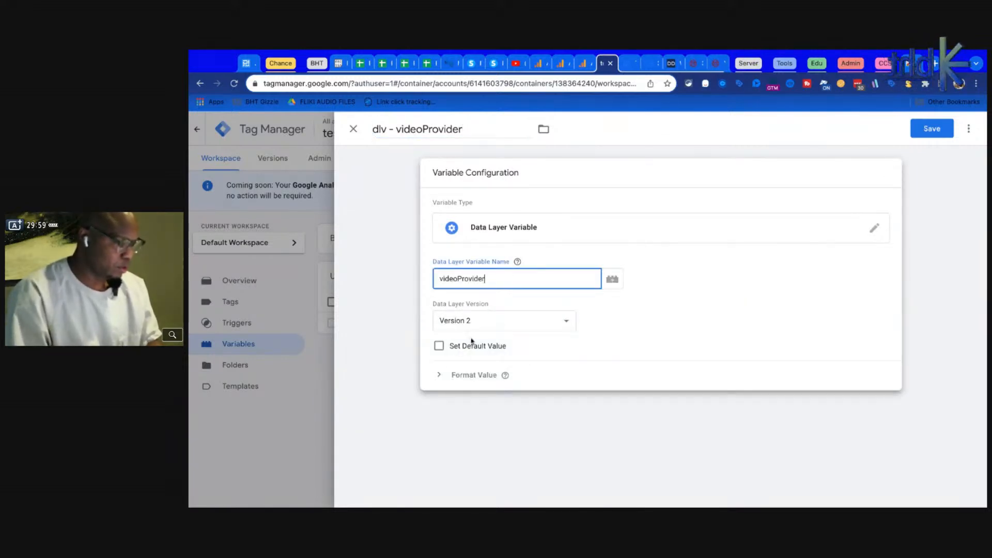
left_click(938, 129)
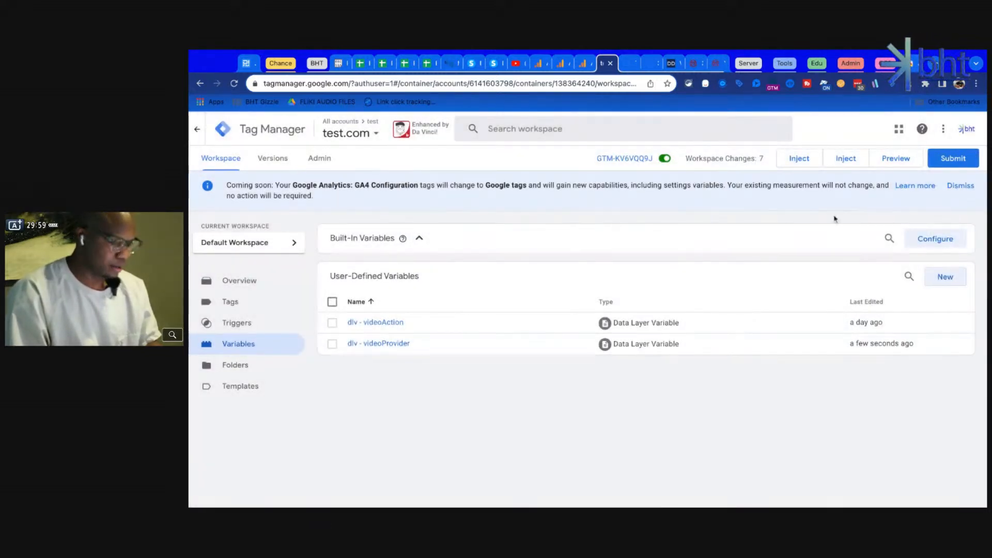
Start another Data Layer Variable, copy the videoAction name from DumbData's Wistia page and return to Google Tag Manager.
left_click(945, 277)
left_click(847, 297)
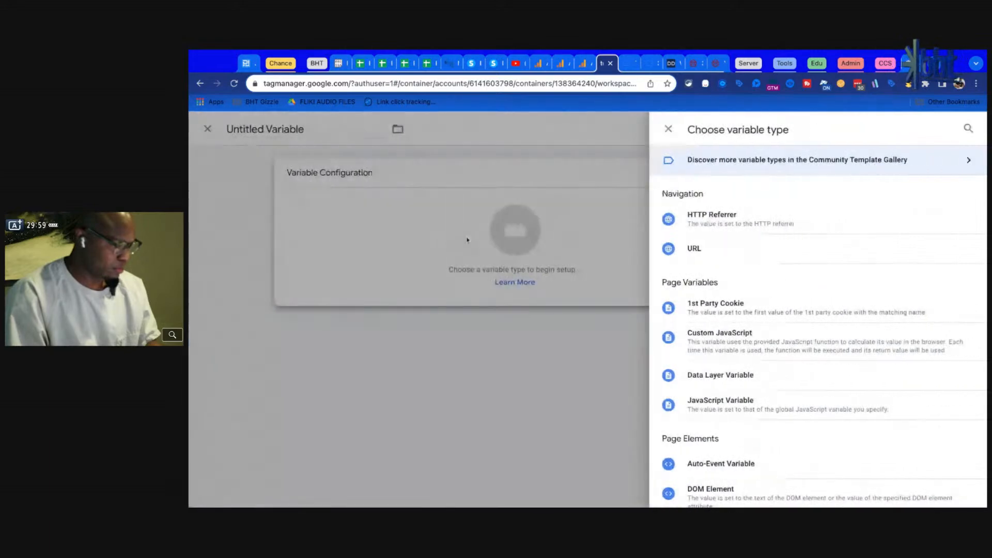
left_click(730, 375)
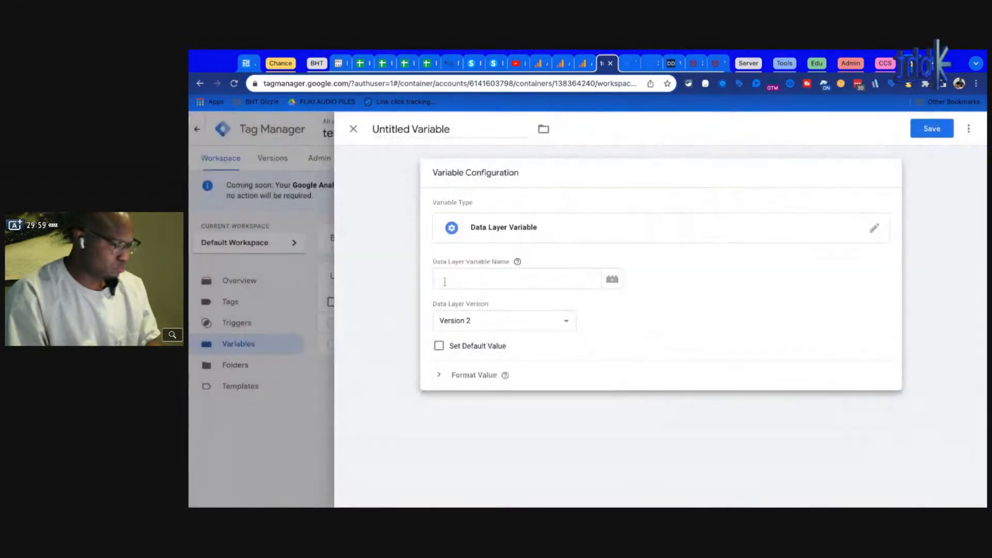
left_click(672, 64)
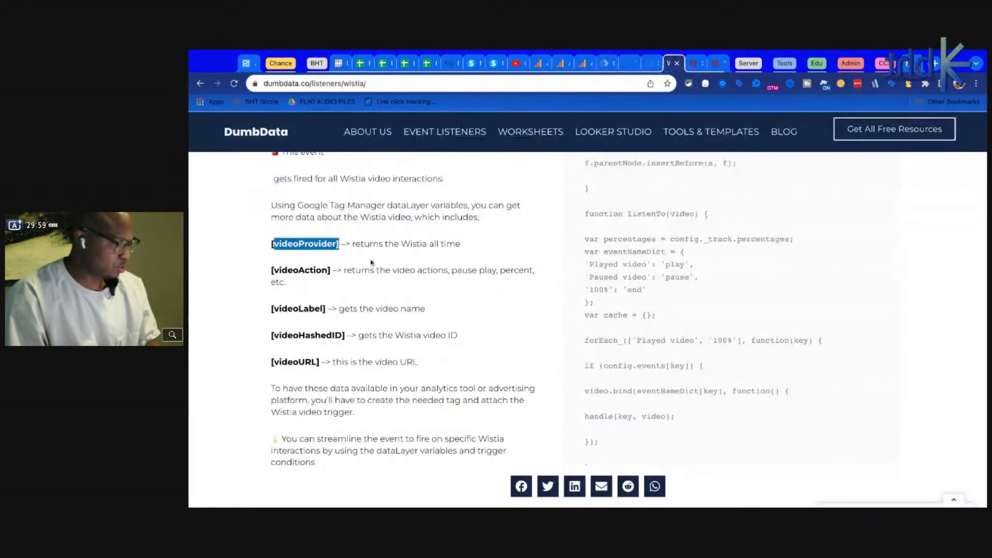
double_click(274, 272)
key("ctrl+c")
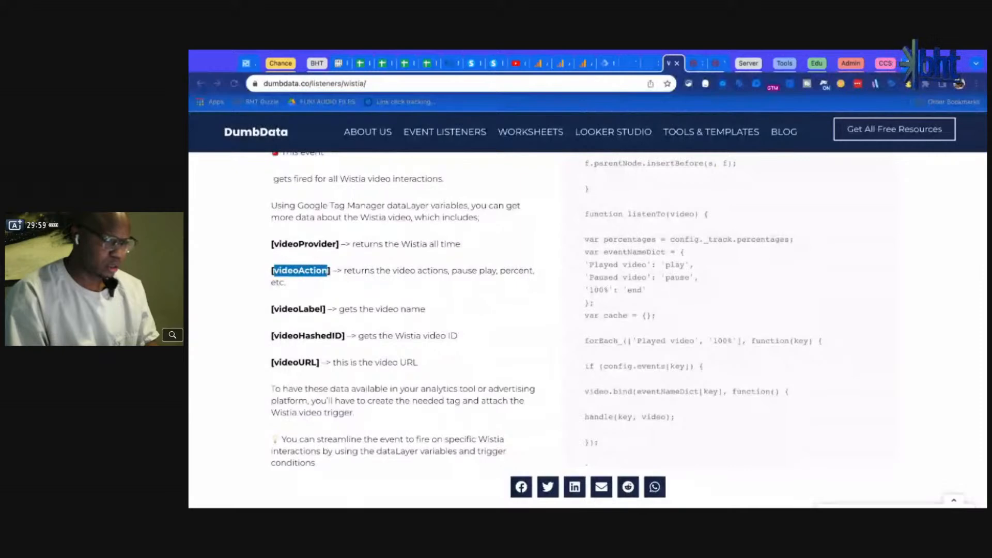
left_click(608, 66)
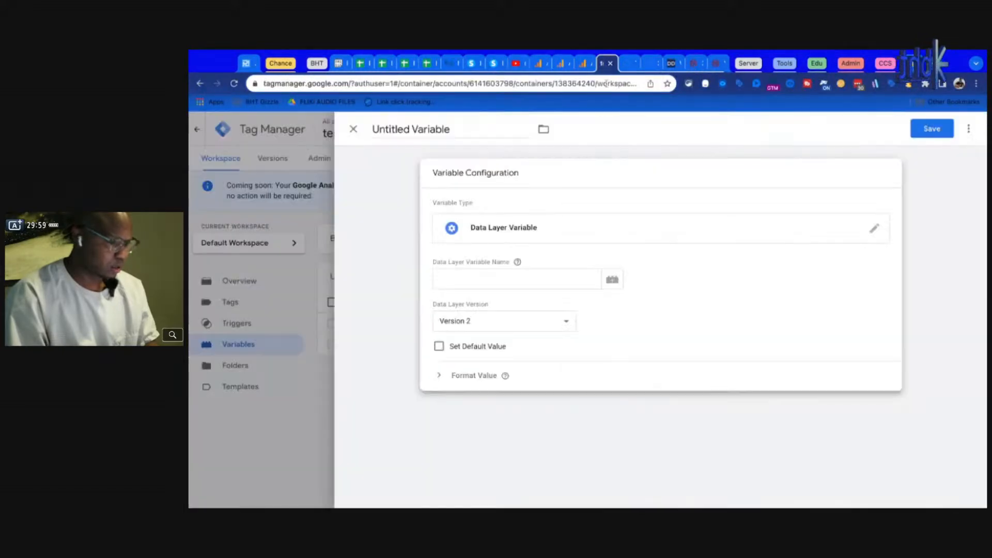
Try to save the new variable as dlv - videoProvider with videoProvider as its data layer name, and discard it.
left_click(478, 272)
type("videoProvider")
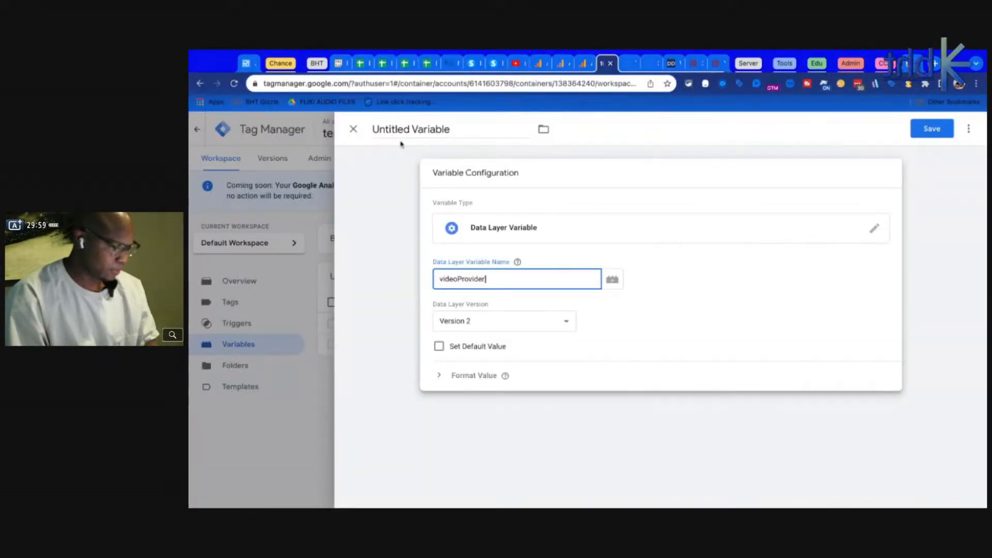
left_click(517, 287)
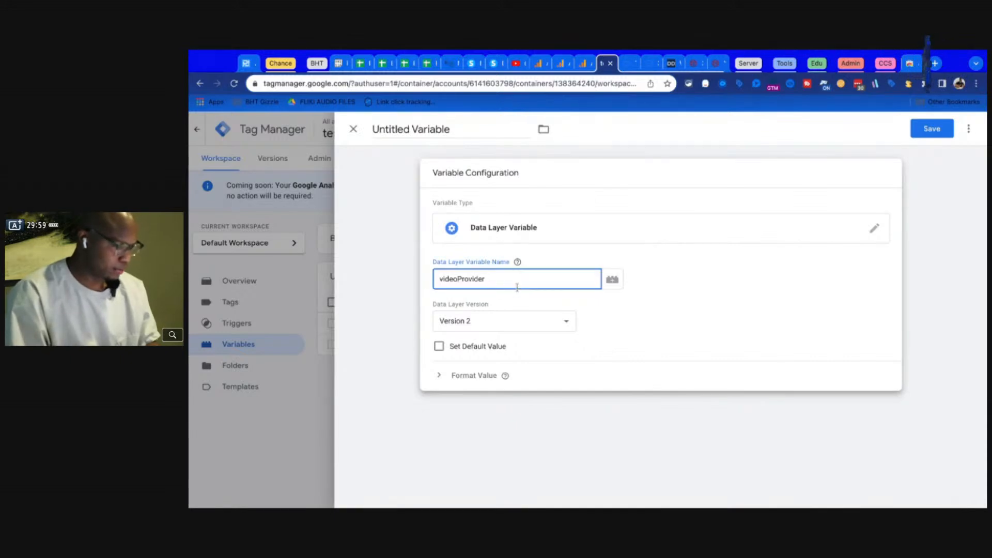
left_click(386, 129)
type("d")
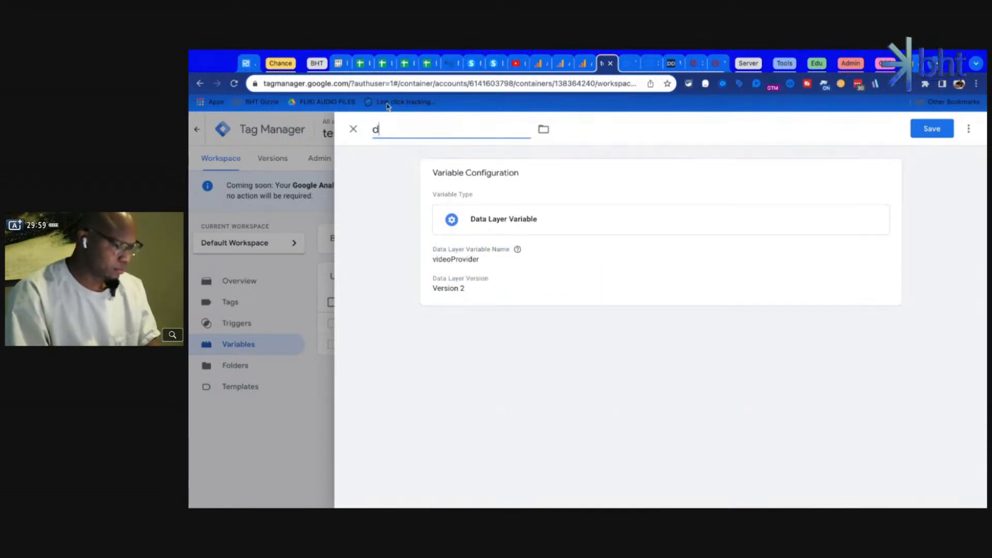
type("lv -")
type("videoProvider")
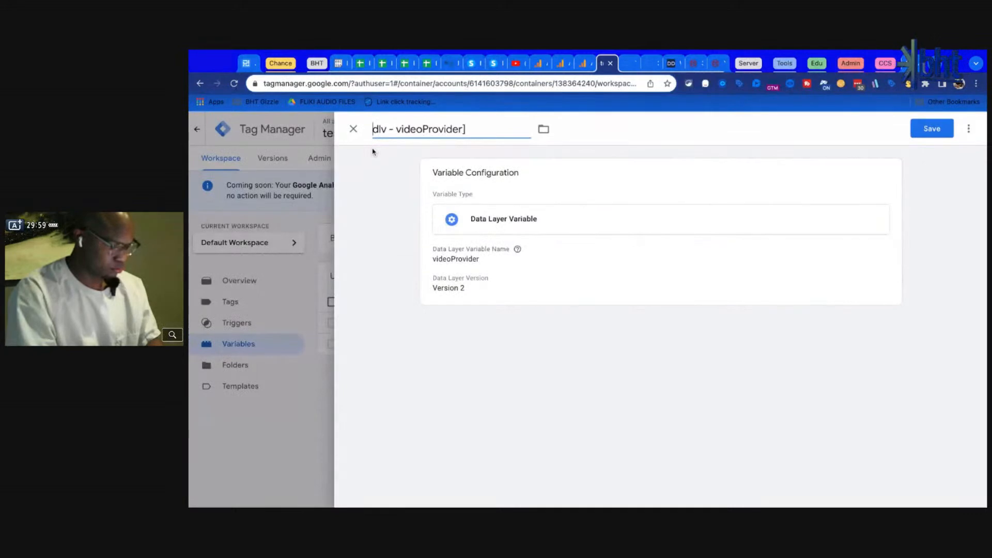
left_click(503, 132)
key("BackSpace")
left_click(930, 130)
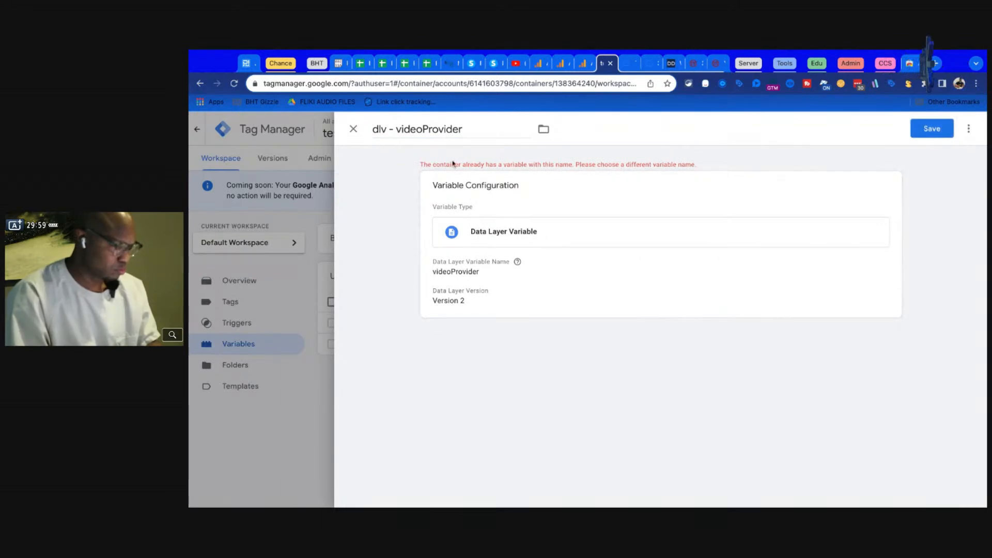
left_click(353, 129)
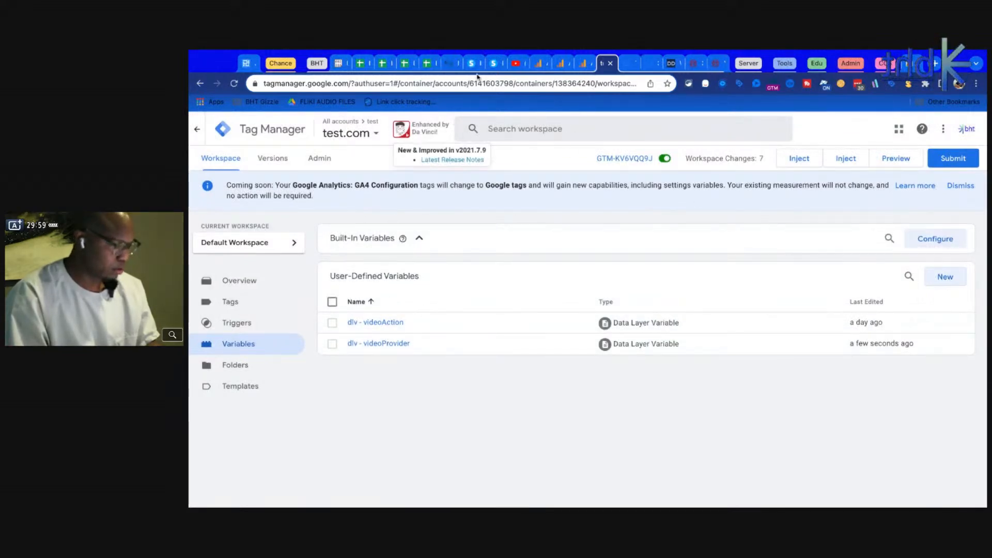
Fetch the videoAction name from DumbData's Wistia page and enter it in a new Data Layer Variable in Google Tag Manager.
left_click(670, 63)
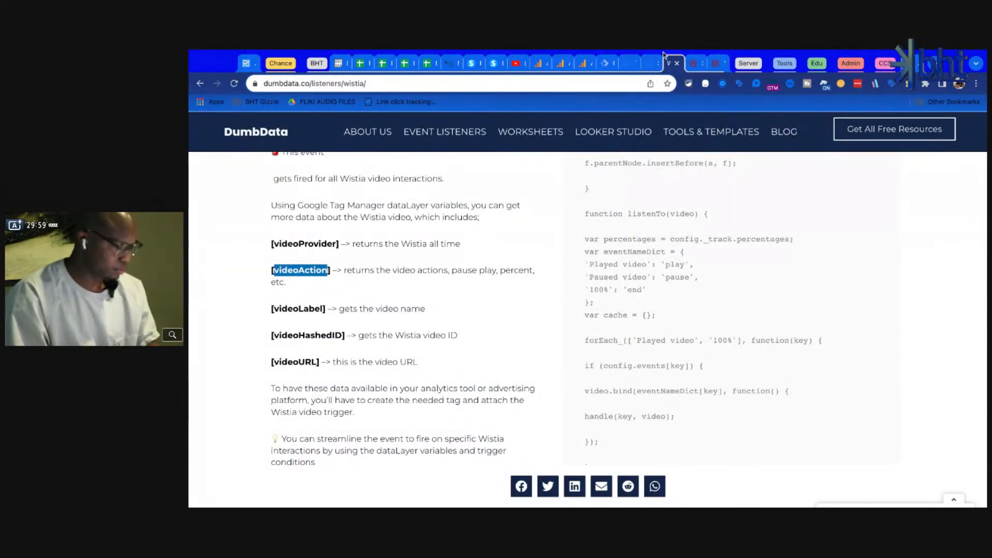
left_click(606, 63)
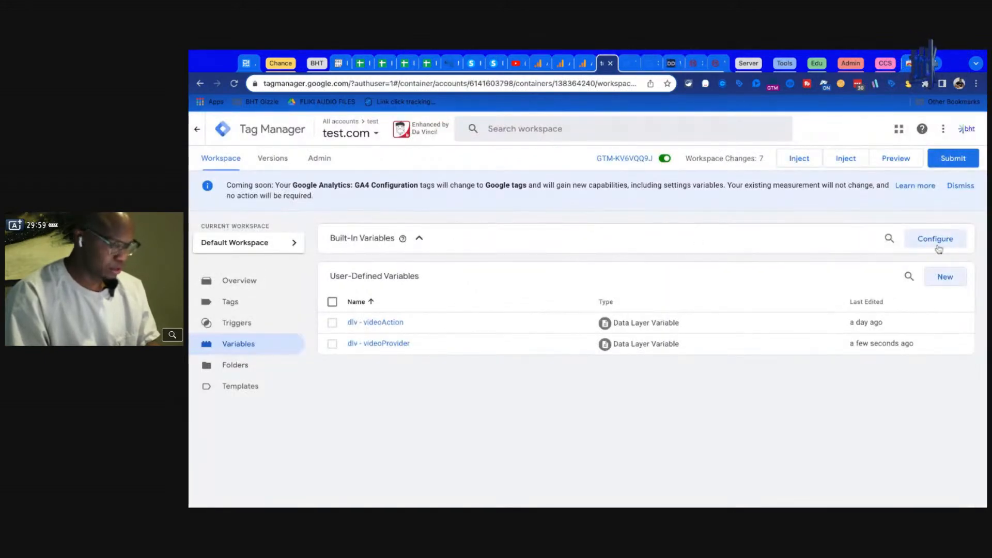
left_click(945, 277)
left_click(682, 303)
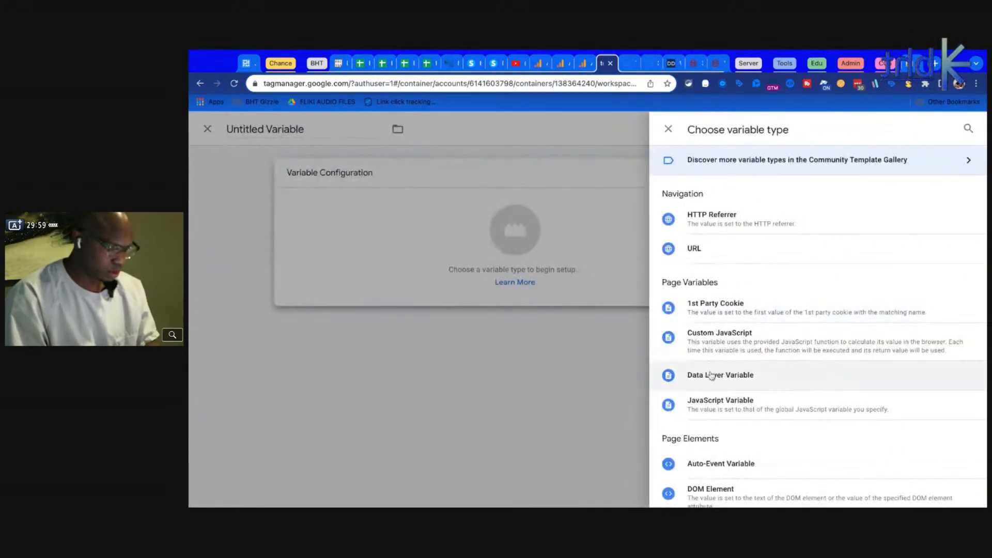
left_click(763, 375)
left_click(504, 279)
key("ctrl+v")
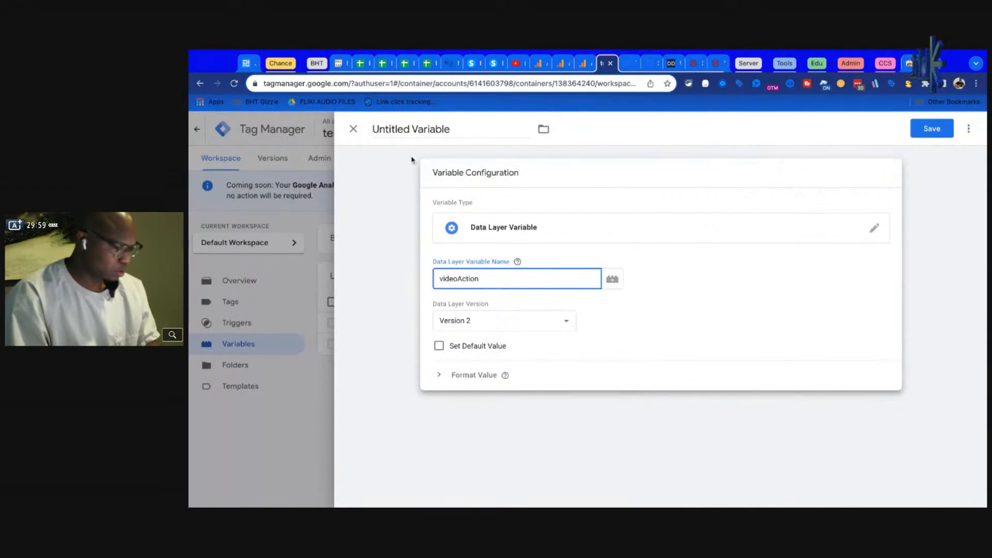
Try to save the variable under the name dlv - videoAction, and close it without keeping it.
left_click(409, 128)
type("dlv")
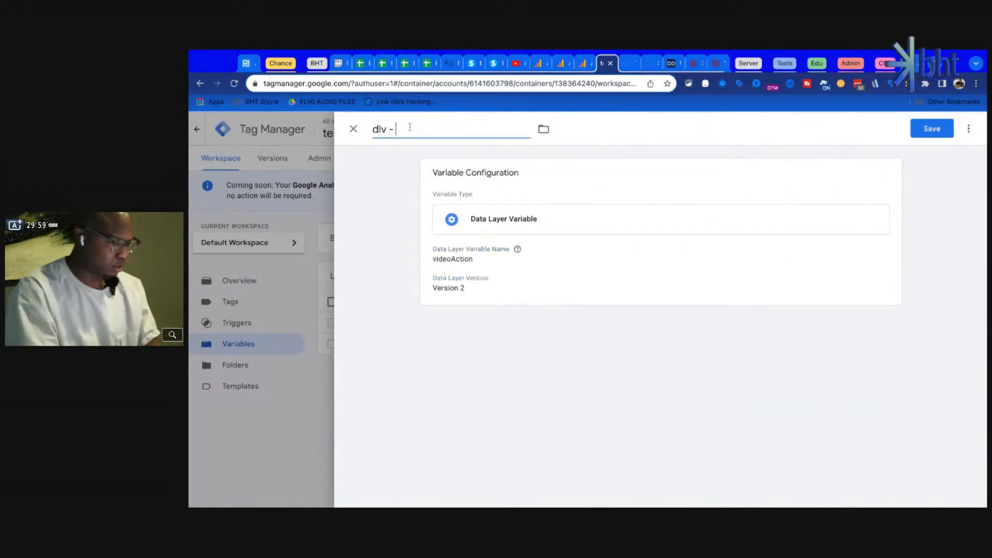
type(" -")
key("ctrl+v")
left_click(932, 129)
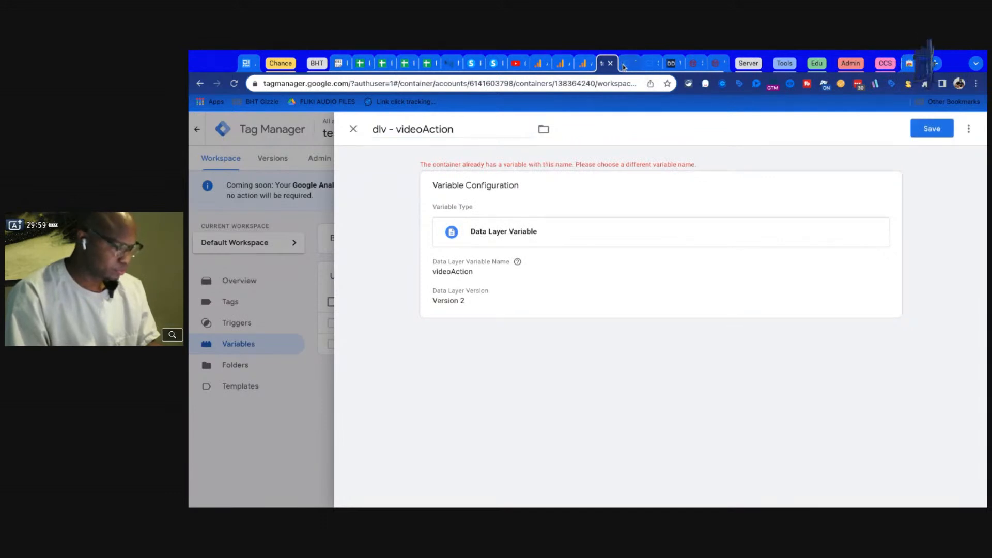
left_click(353, 129)
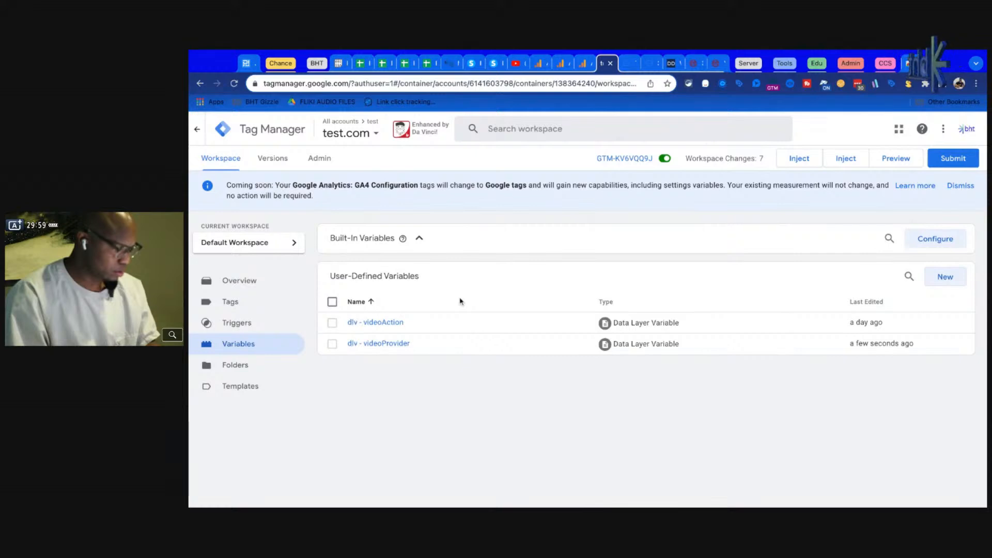
Start a new Data Layer Variable and copy the videoLabel name from DumbData's Wistia page.
left_click(942, 282)
left_click(729, 263)
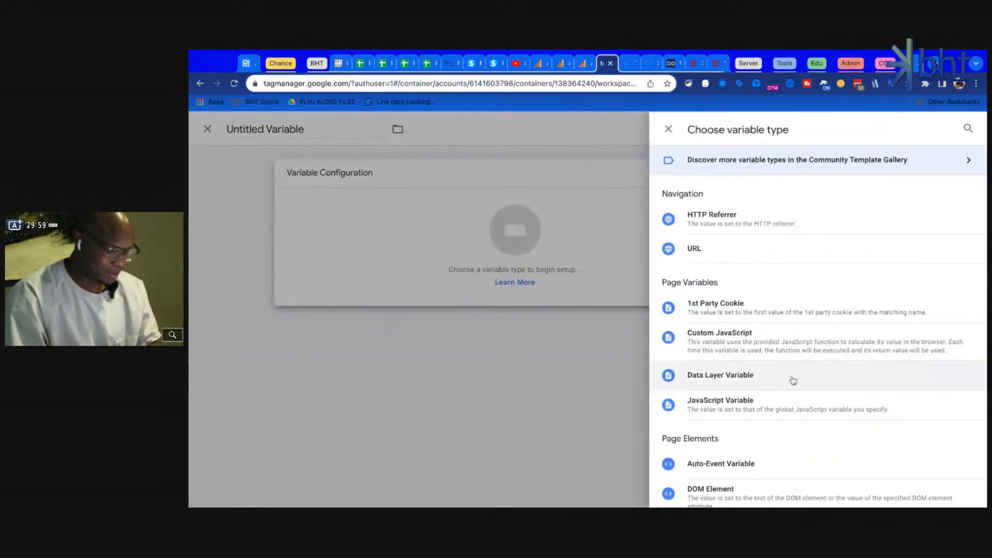
left_click(793, 380)
left_click(667, 64)
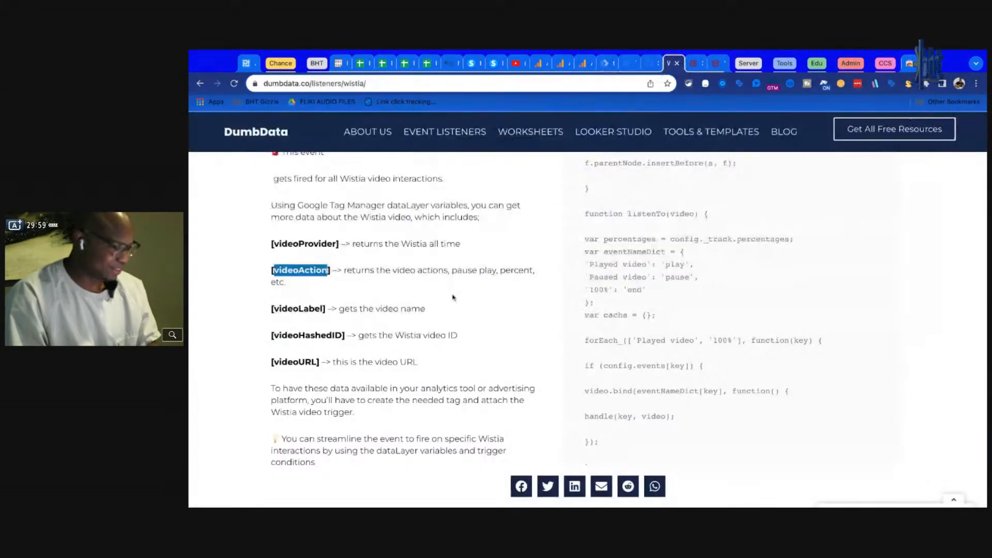
double_click(276, 308)
key("ctrl+c")
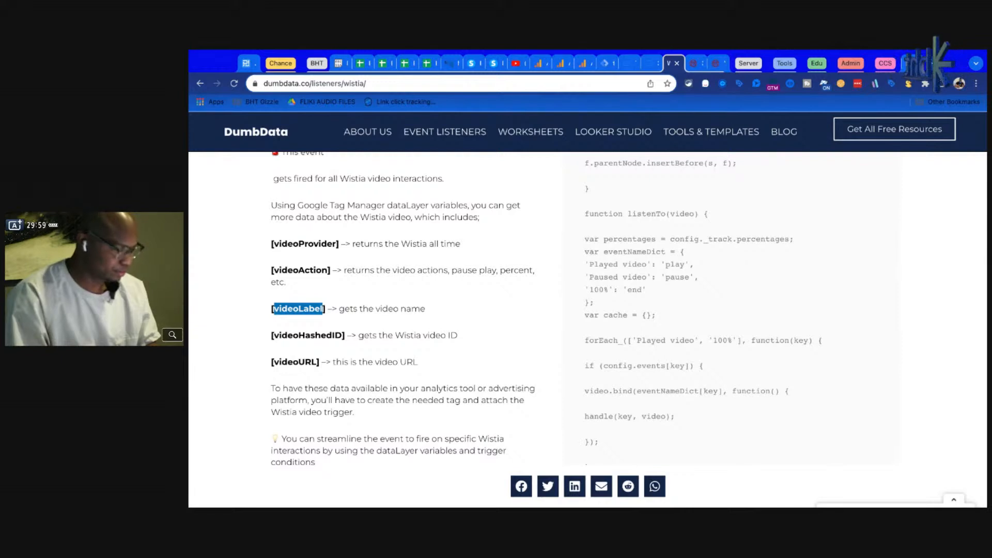
In Google Tag Manager, set the data layer variable name to videoLabel and save the variable as dlv - videoLabel.
left_click(619, 61)
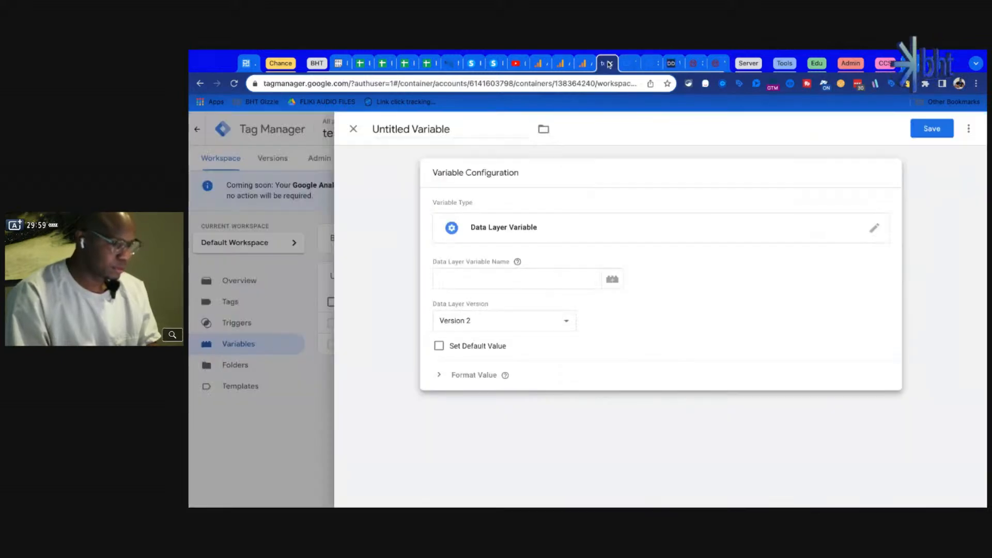
left_click(517, 278)
key("ctrl+v")
left_click(426, 132)
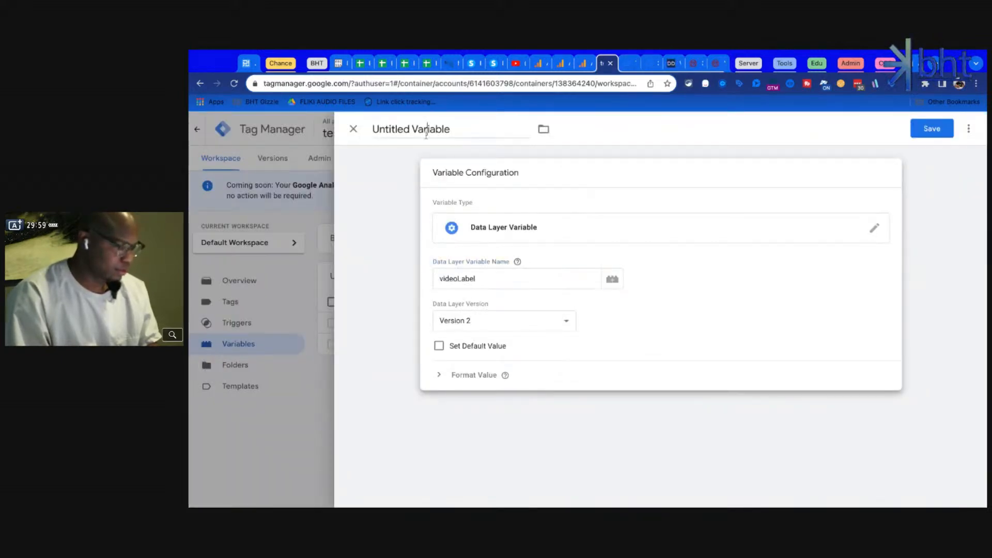
key("ctrl+v")
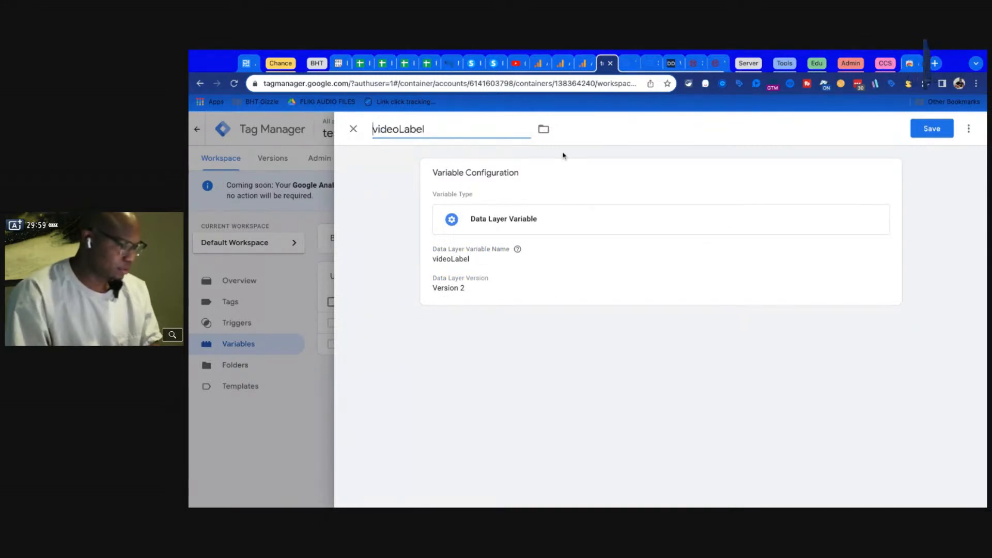
key("Home")
type("dlv ")
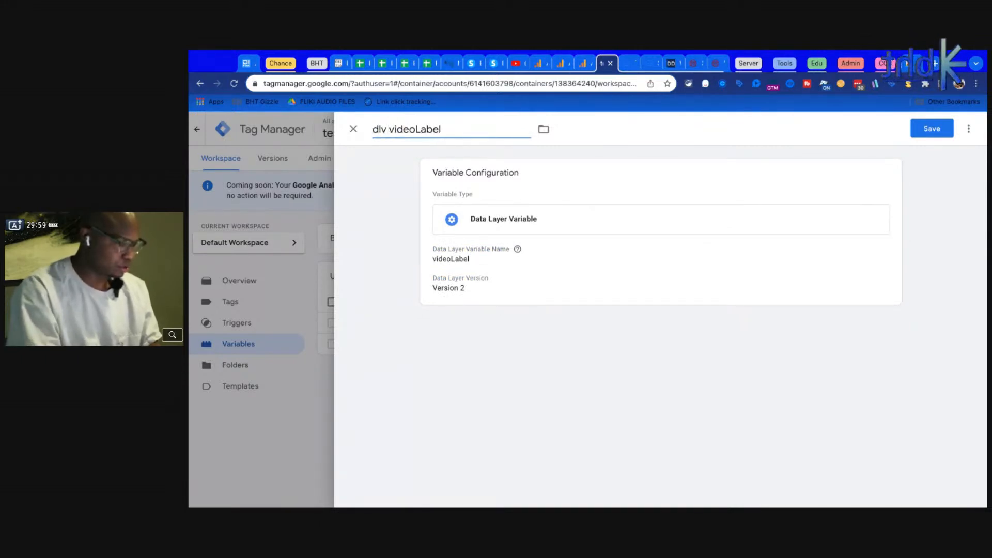
type("-")
left_click(931, 128)
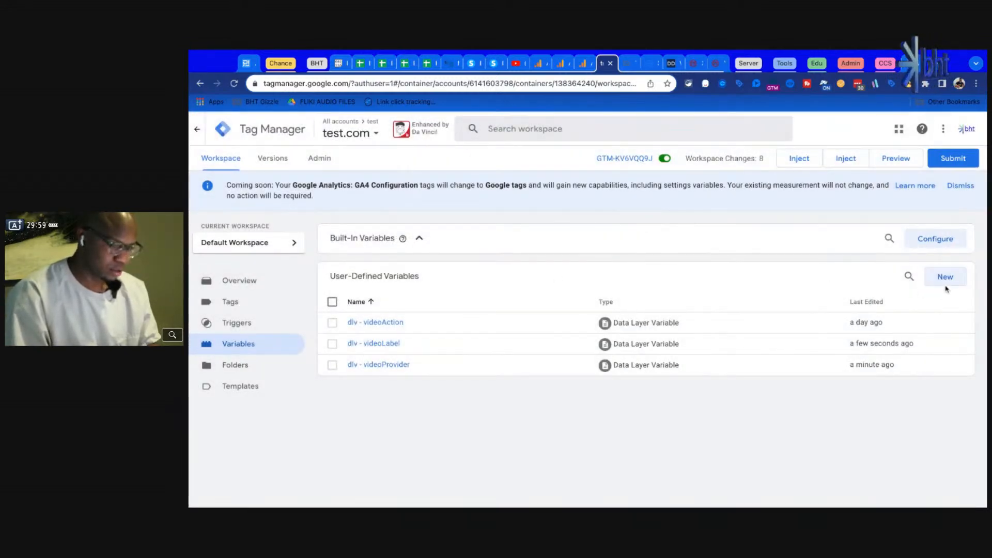
Start another Data Layer Variable and select the videoHashedID name on DumbData's Wistia page.
left_click(934, 280)
left_click(773, 272)
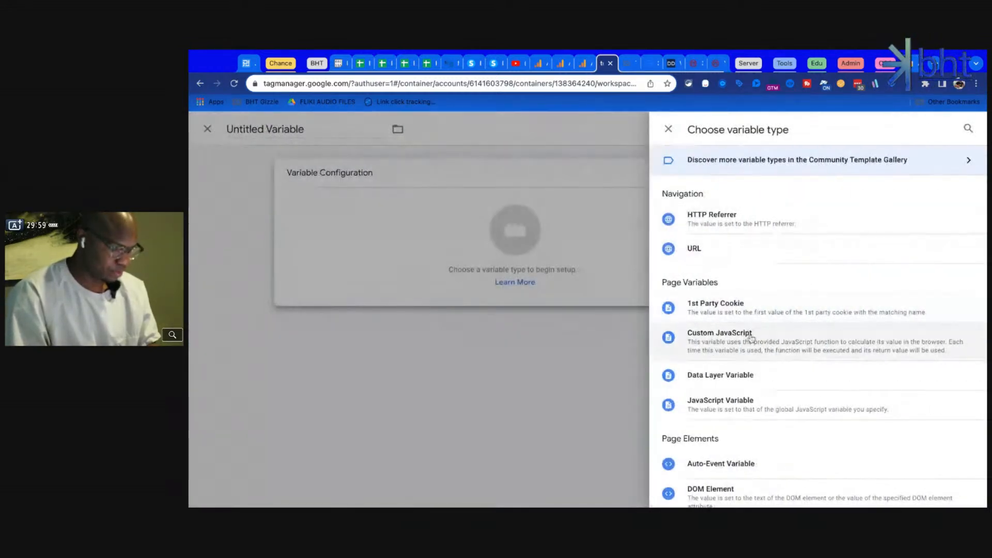
left_click(748, 377)
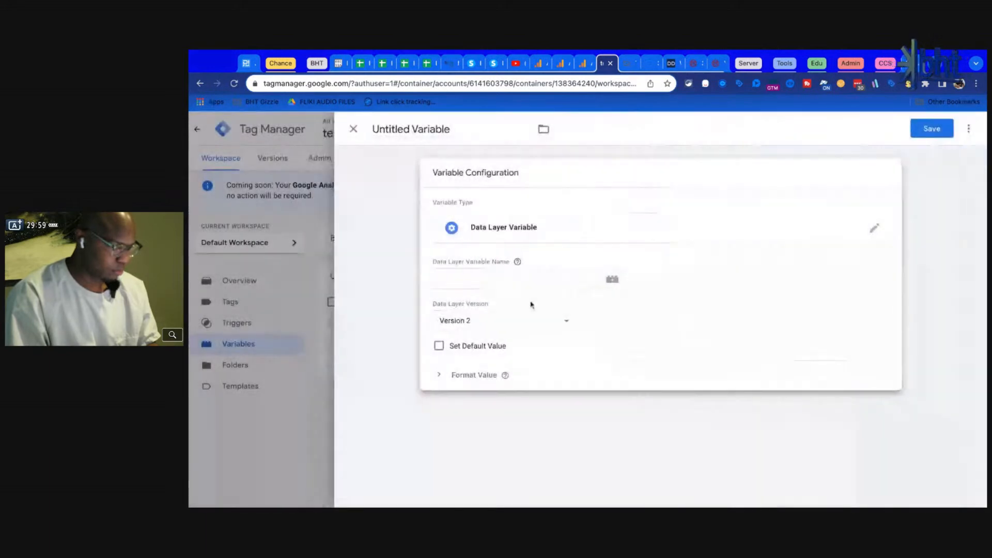
left_click(672, 63)
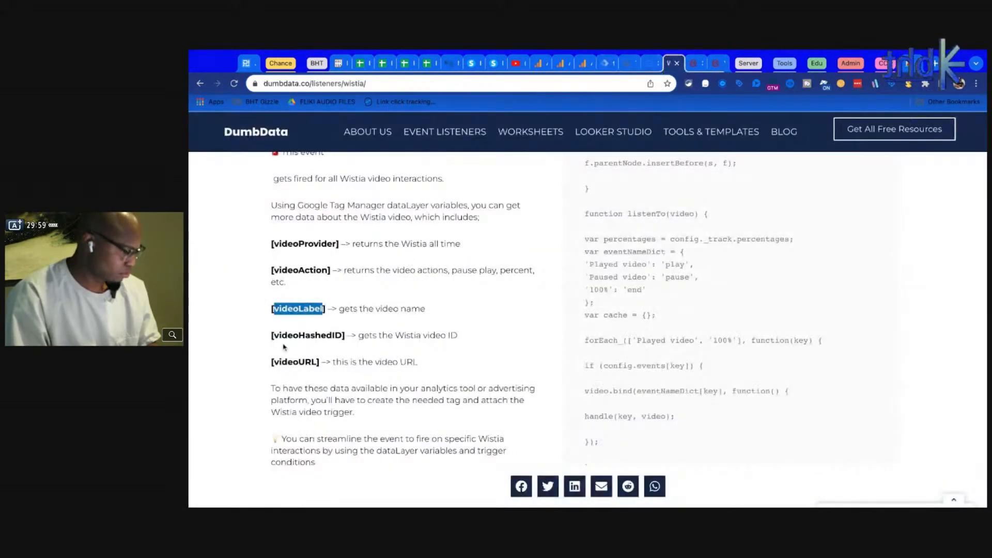
left_click_drag(275, 336, 332, 336)
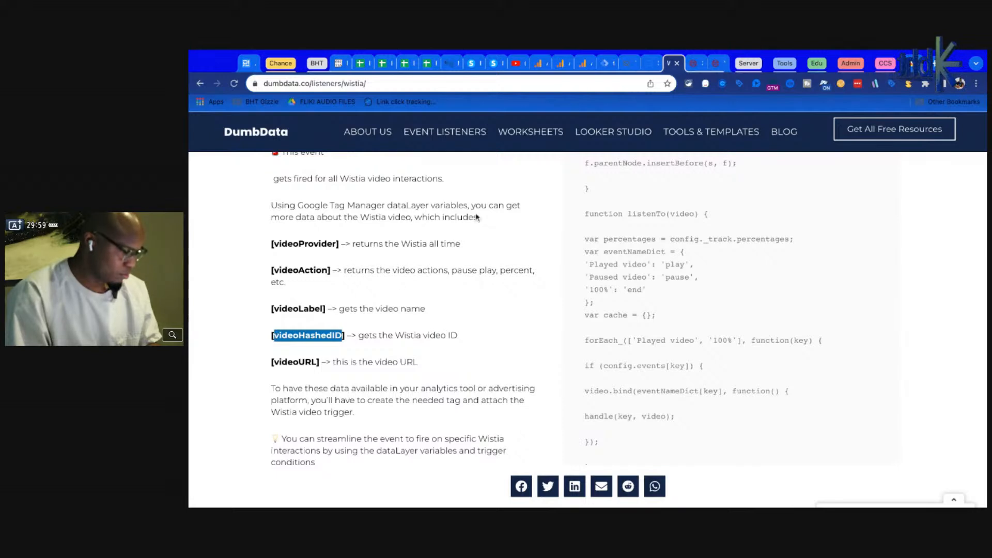
Back in Google Tag Manager, enter videoHashedID as the data layer variable name and save the variable as dlv - videoHashedID.
left_click(619, 61)
left_click(565, 277)
type("videoHashedID")
left_click(411, 129)
key("ctrl+a")
type("dlv -")
type("videoHashedID")
left_click(930, 128)
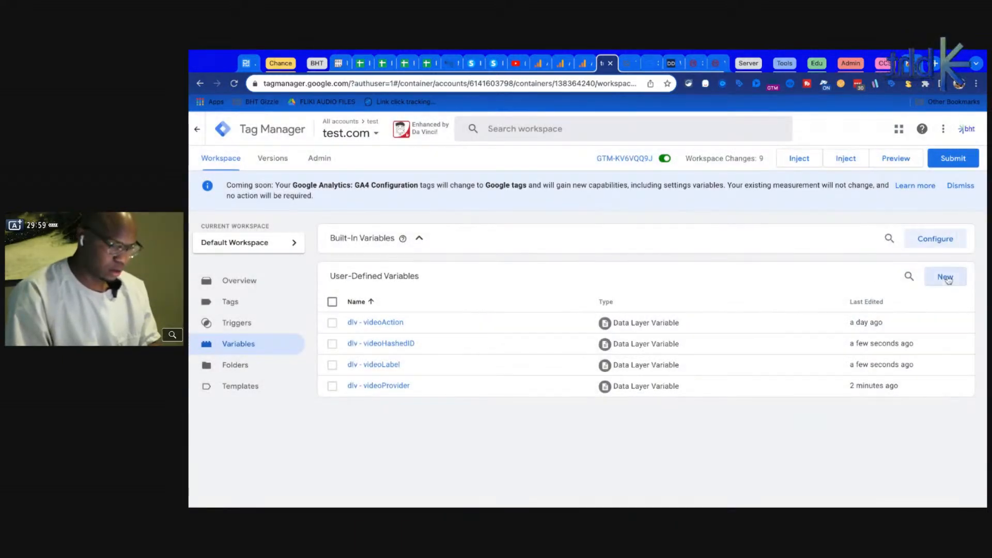
Create a new Data Layer Variable and copy the videoURL name from DumbData's Wistia page.
left_click(948, 280)
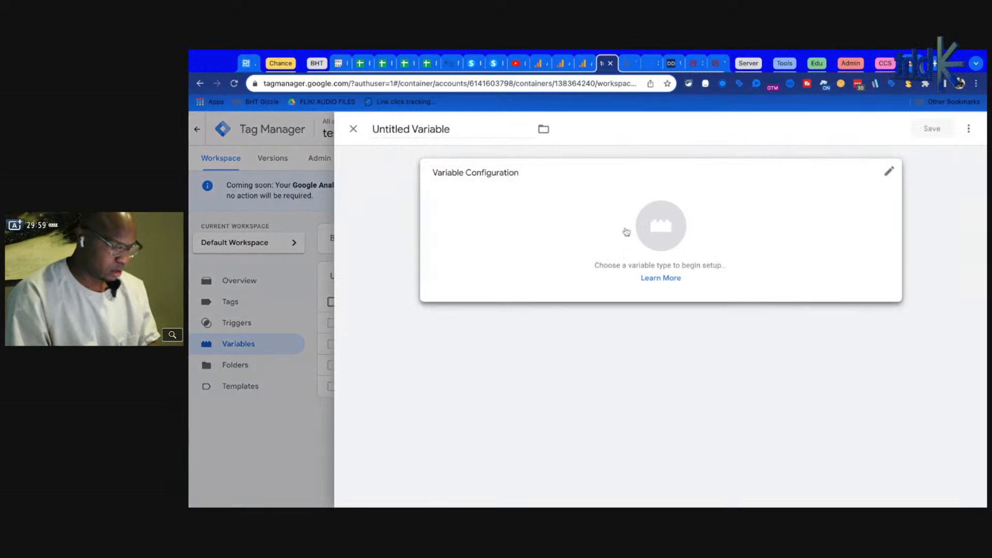
left_click(660, 223)
left_click(730, 381)
left_click(461, 279)
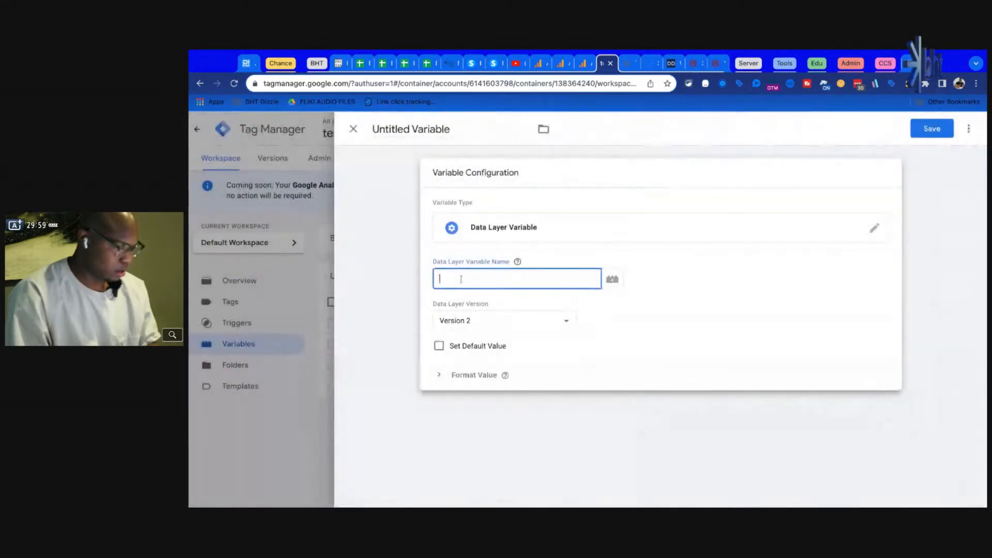
left_click(670, 64)
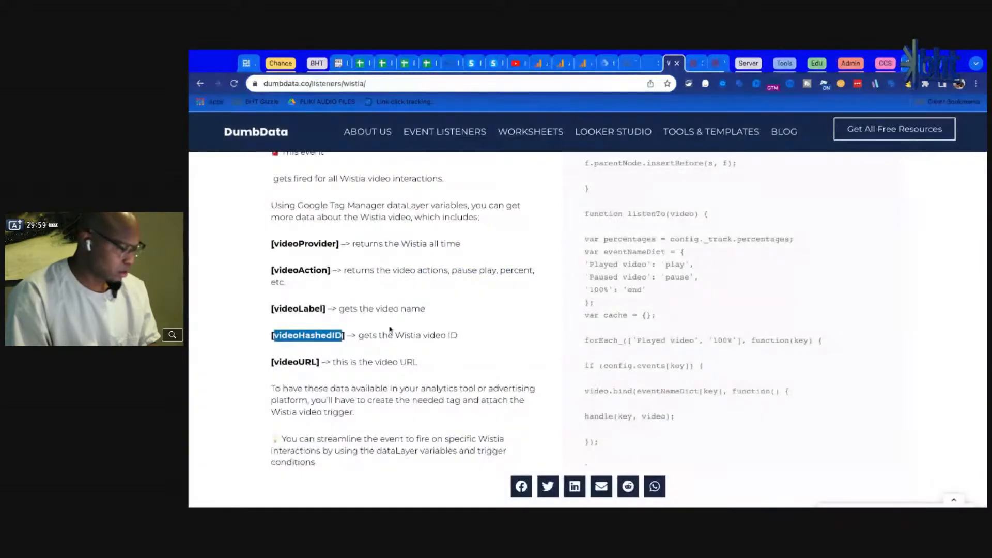
double_click(273, 362)
key("ctrl+c")
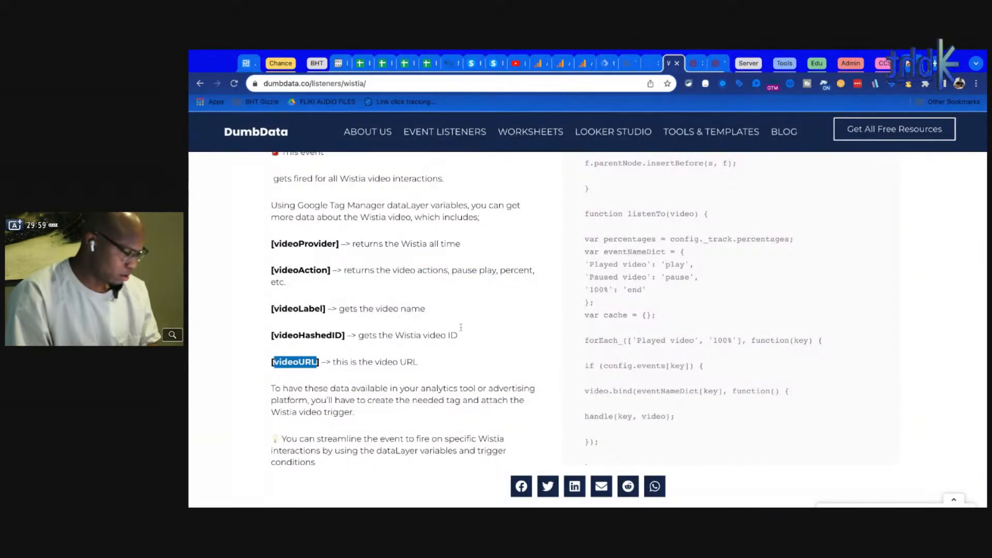
In Google Tag Manager, set the data layer variable name to videoURL and save the variable as dlv - videoURL.
left_click(622, 62)
key("ctrl+v")
left_click(428, 130)
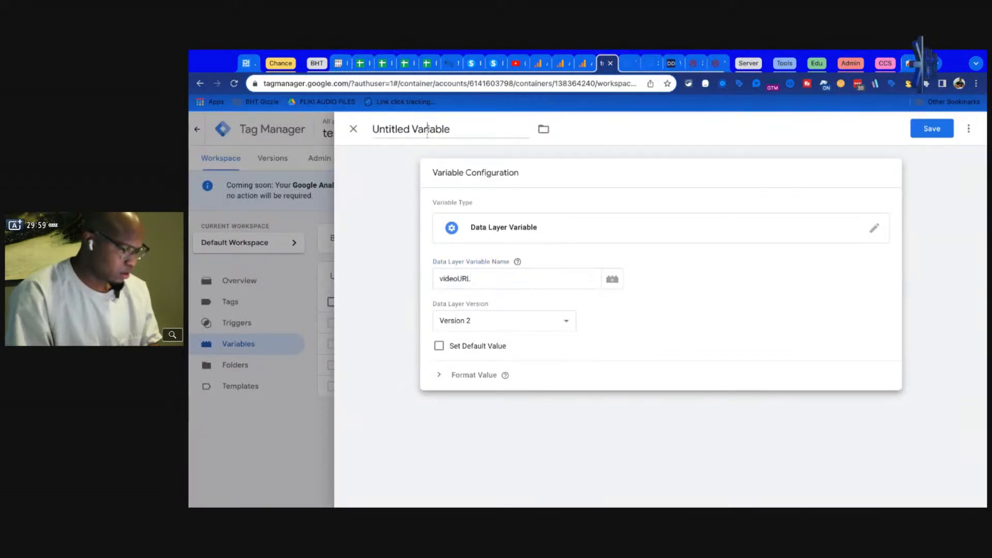
type("dlv")
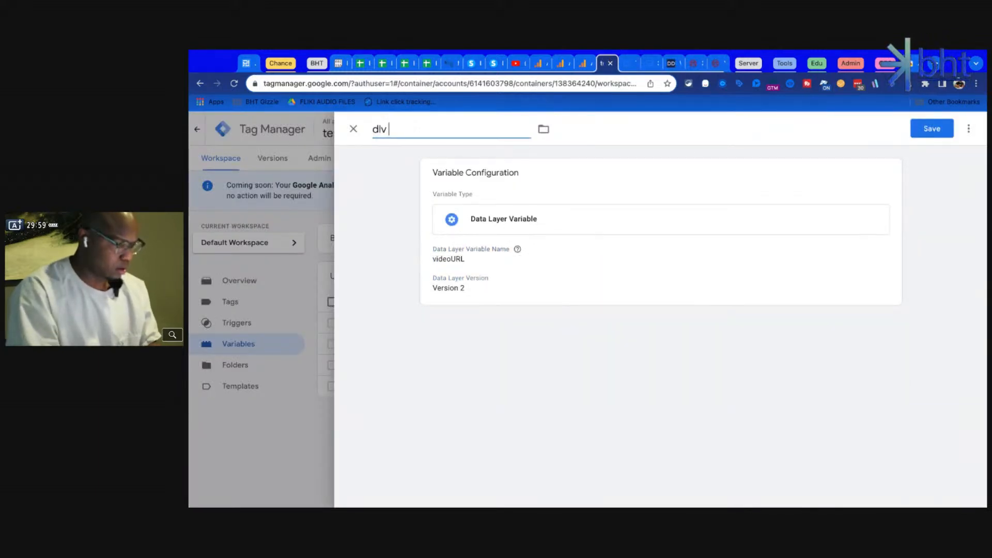
type(" -")
key("ctrl+v")
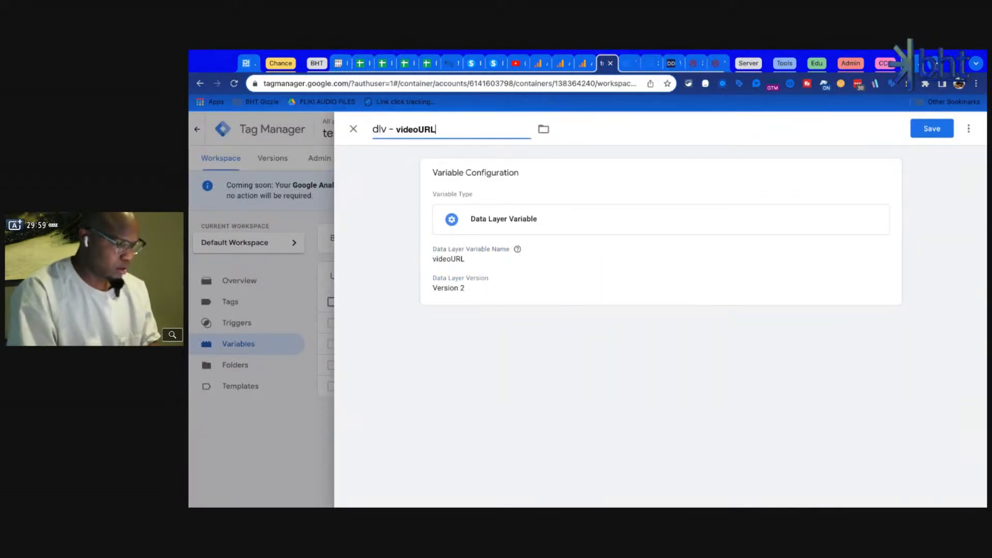
left_click(930, 129)
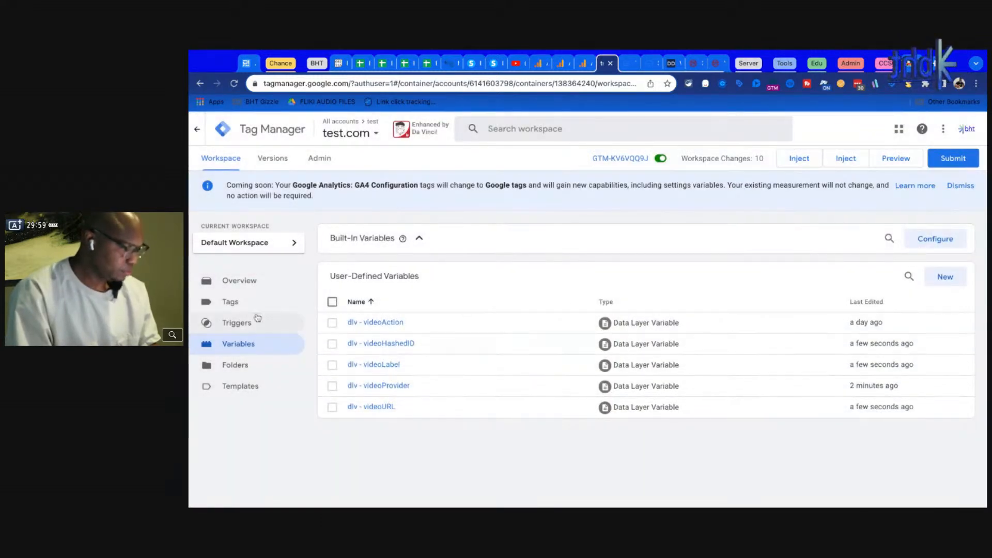
Review the chtml - Wistia tag's code and trigger, and read DumbData's instructions on tags, triggers and customizing the listener's percentage intervals.
left_click(253, 302)
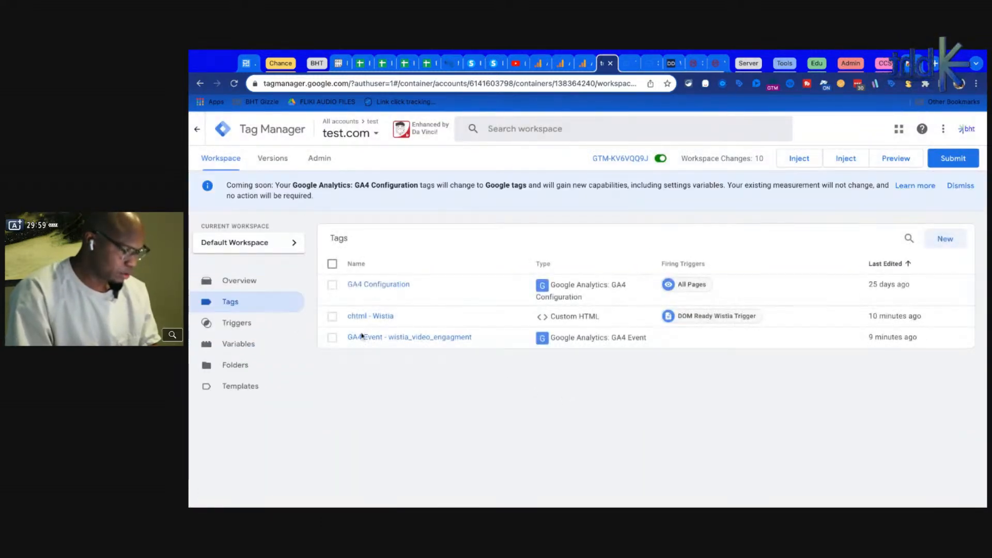
left_click(361, 316)
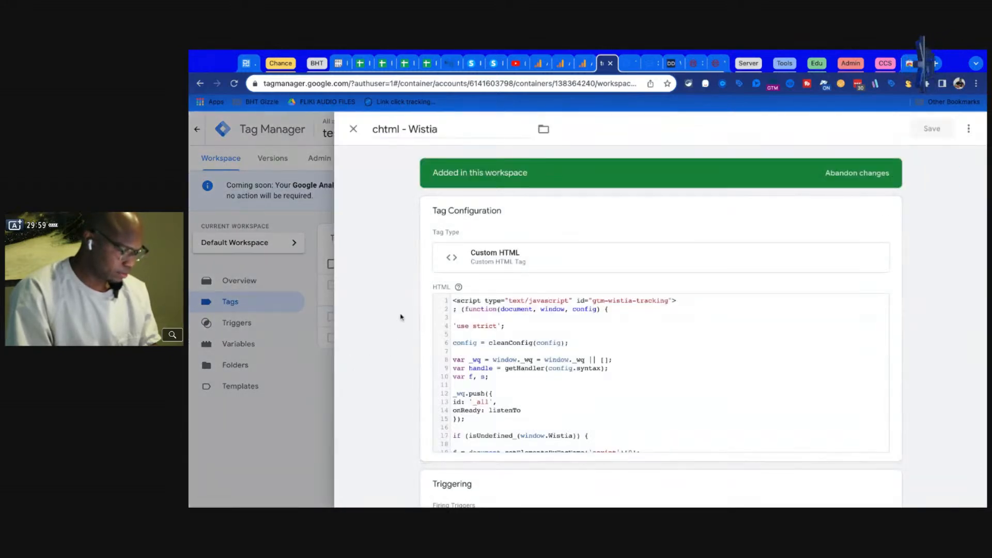
scroll(413, 256, "down", 1)
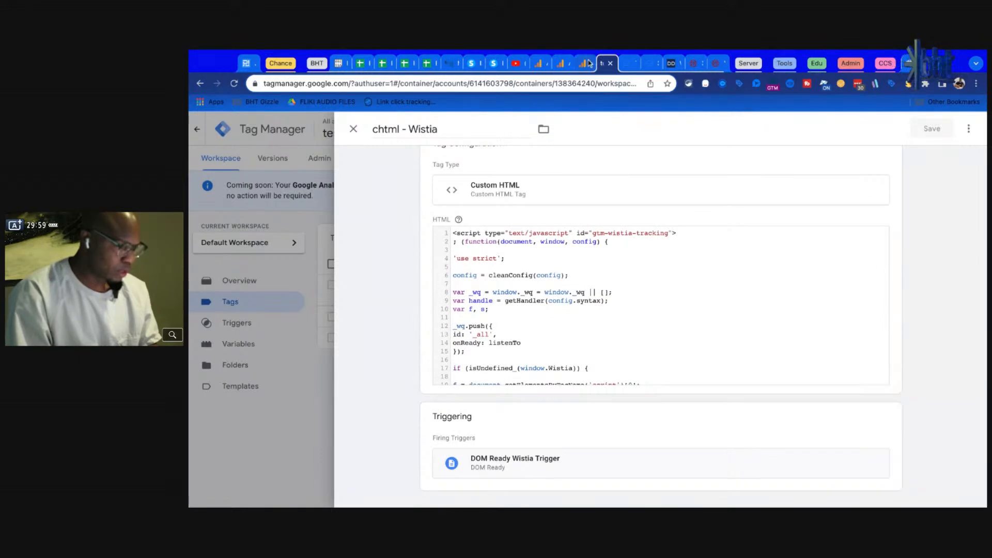
left_click(640, 62)
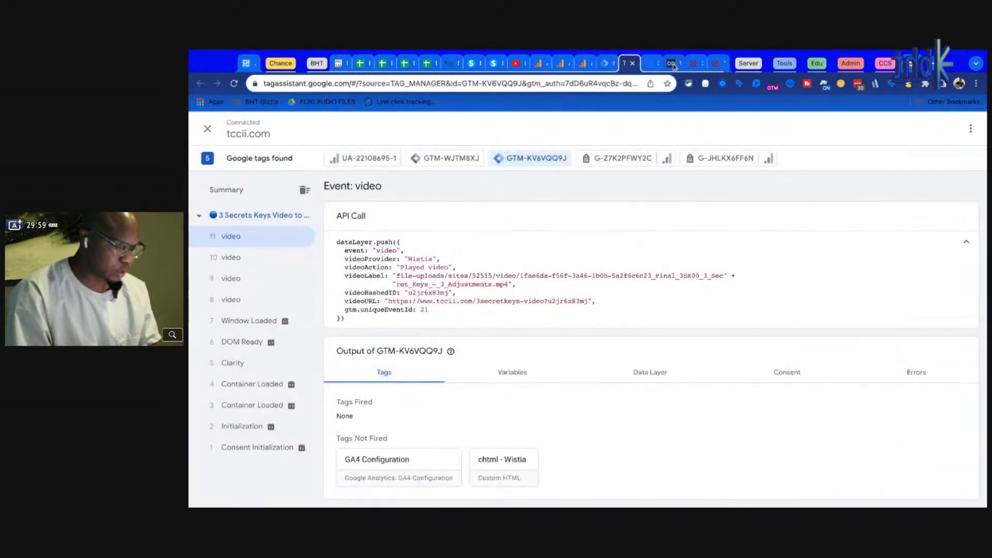
left_click(673, 63)
scroll(338, 428, "down", 1)
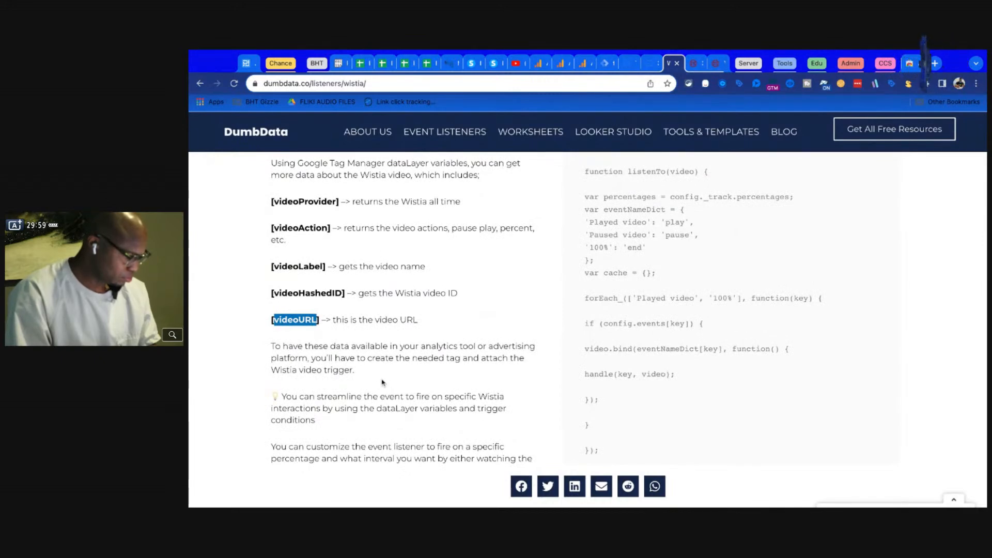
scroll(358, 395, "down", 2)
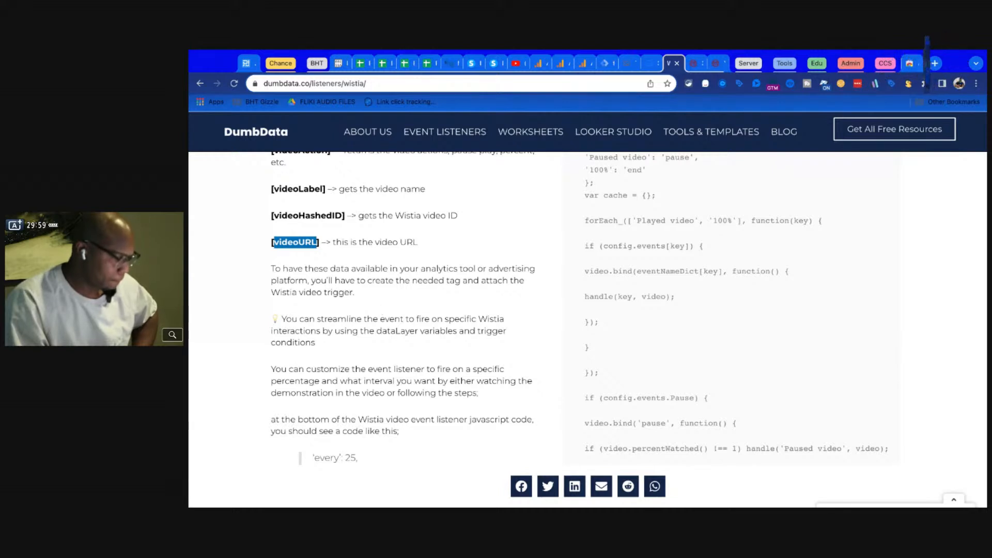
scroll(376, 320, "down", 2)
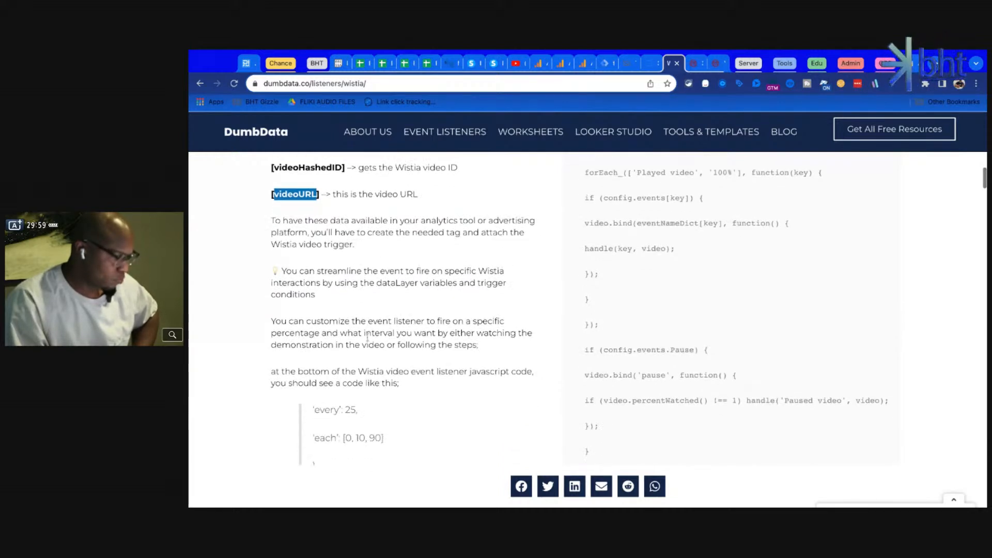
scroll(367, 337, "down", 3)
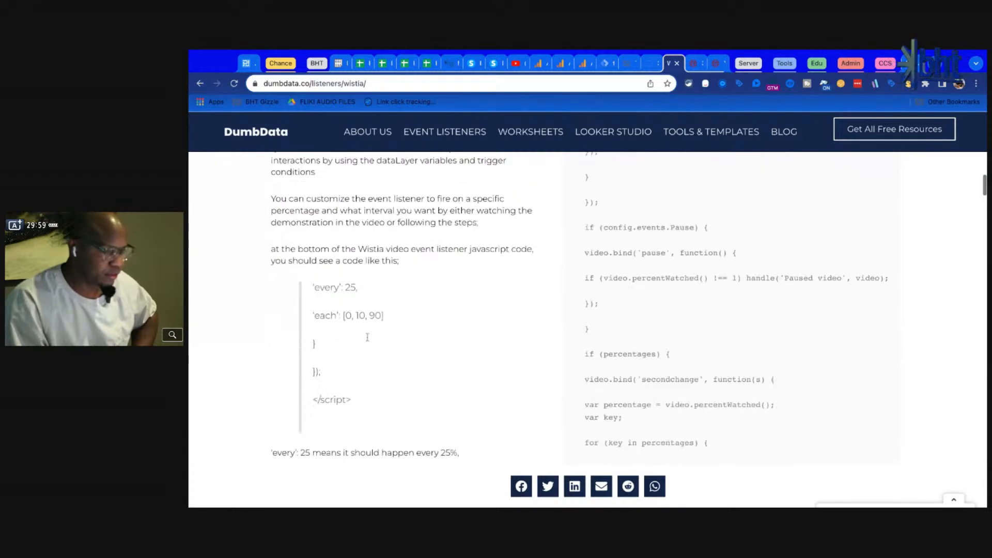
left_click(604, 63)
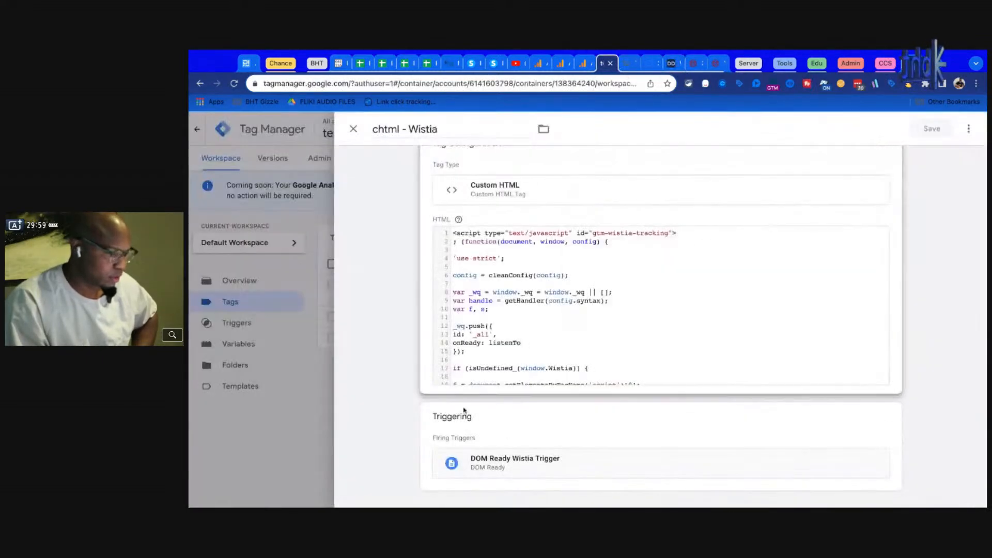
left_click(354, 129)
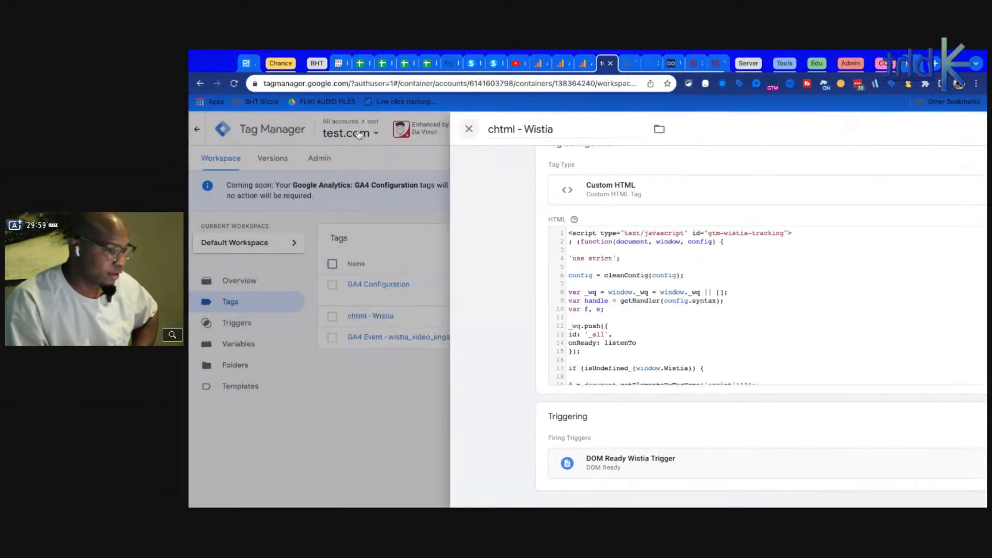
left_click(229, 324)
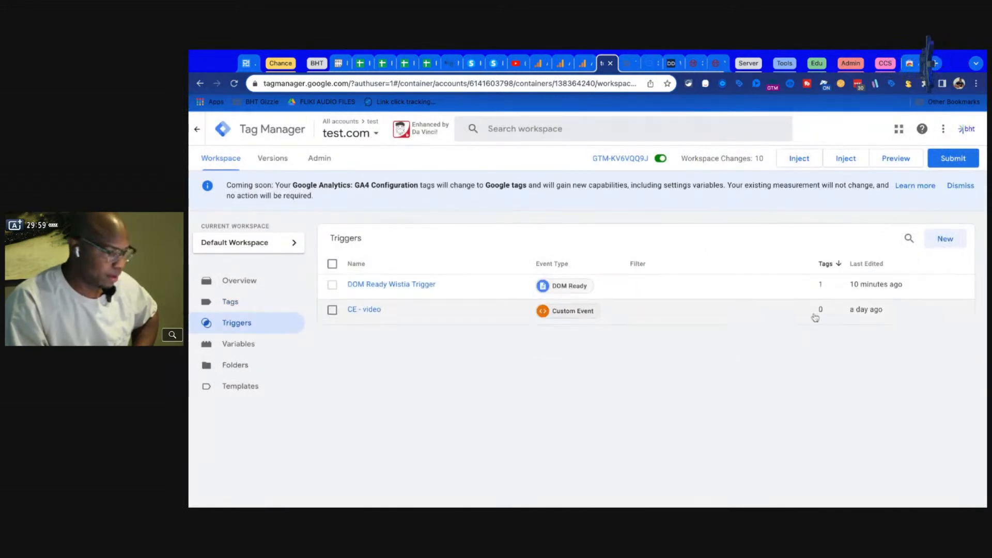
left_click(942, 251)
left_click(819, 204)
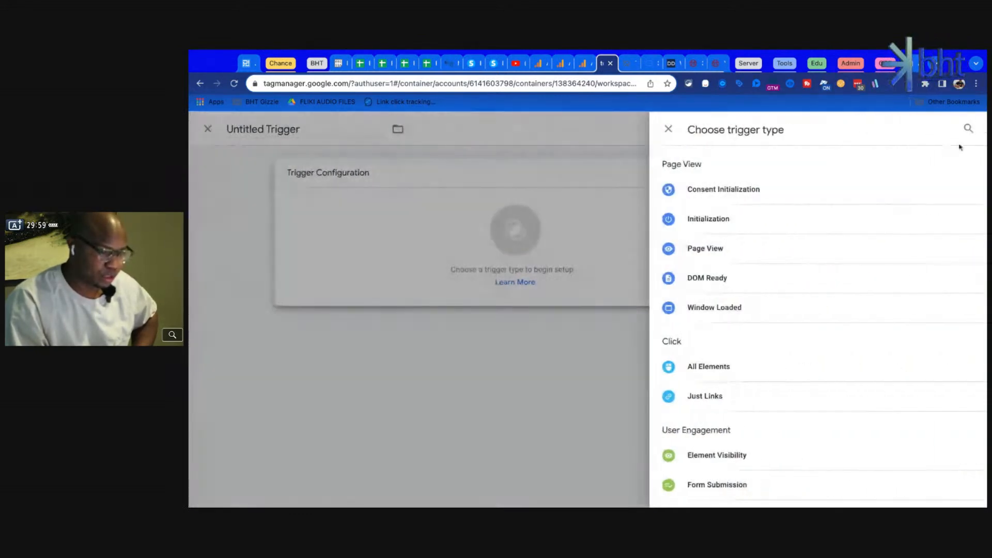
left_click(971, 136)
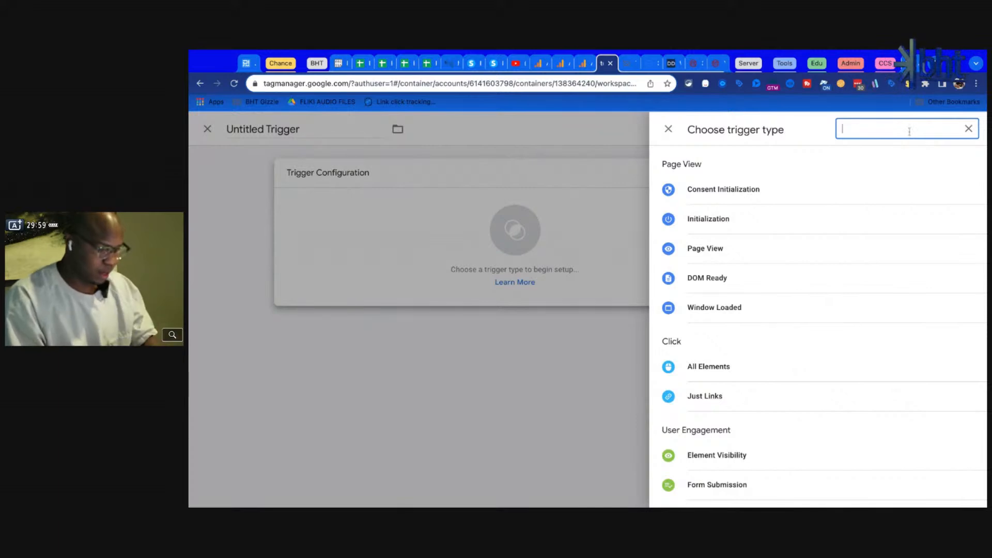
type("wis")
key("BackSpace")
key("BackSpace")
key("BackSpace")
key("BackSpace")
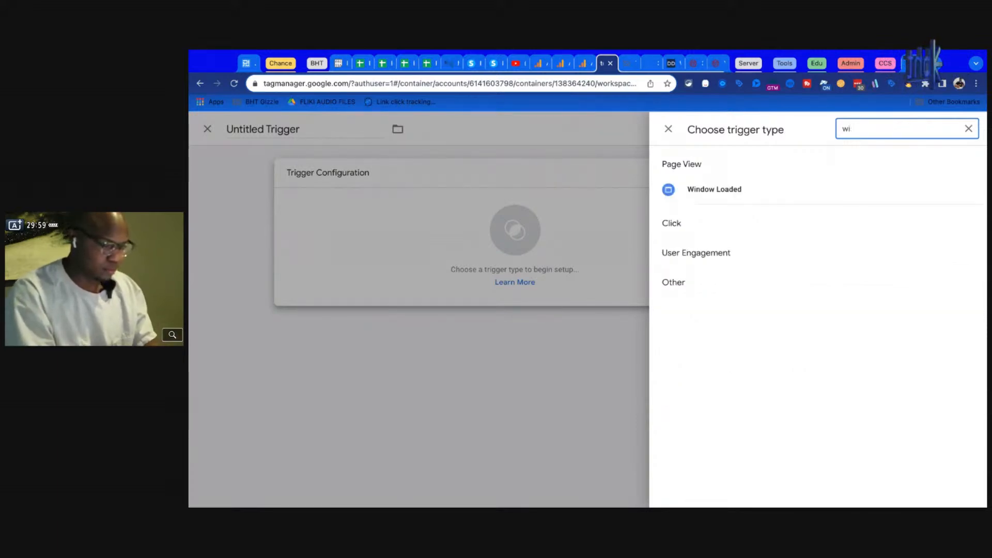
left_click(667, 130)
left_click(971, 128)
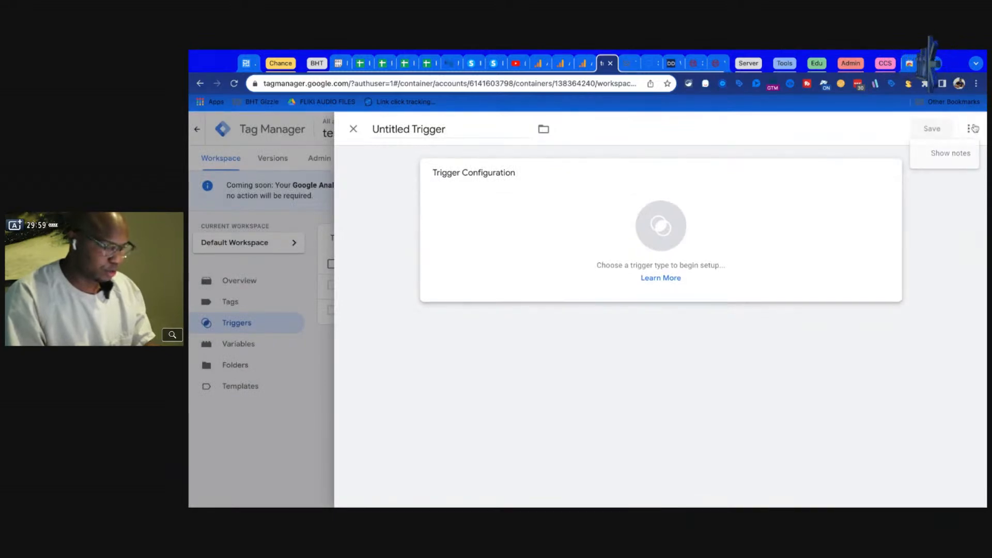
left_click(353, 128)
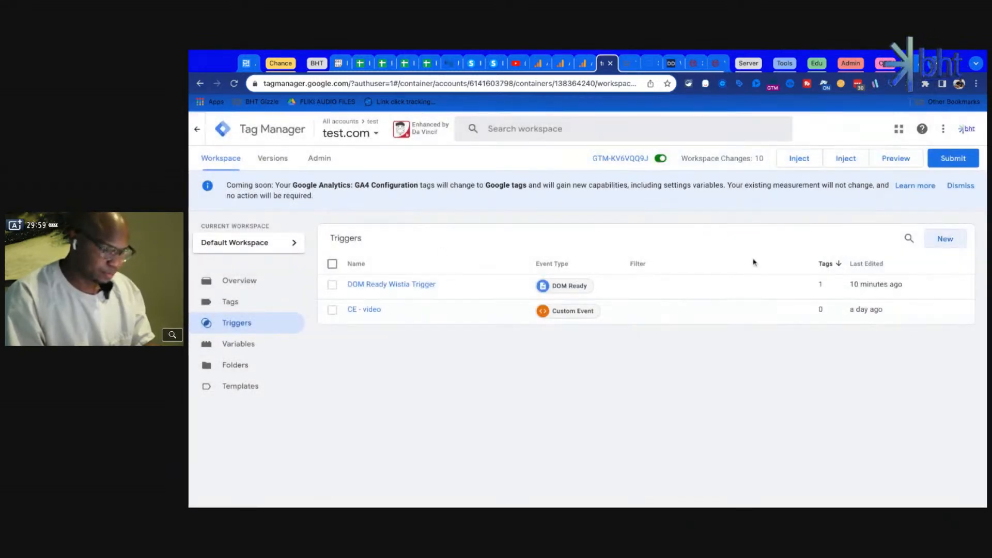
left_click(230, 302)
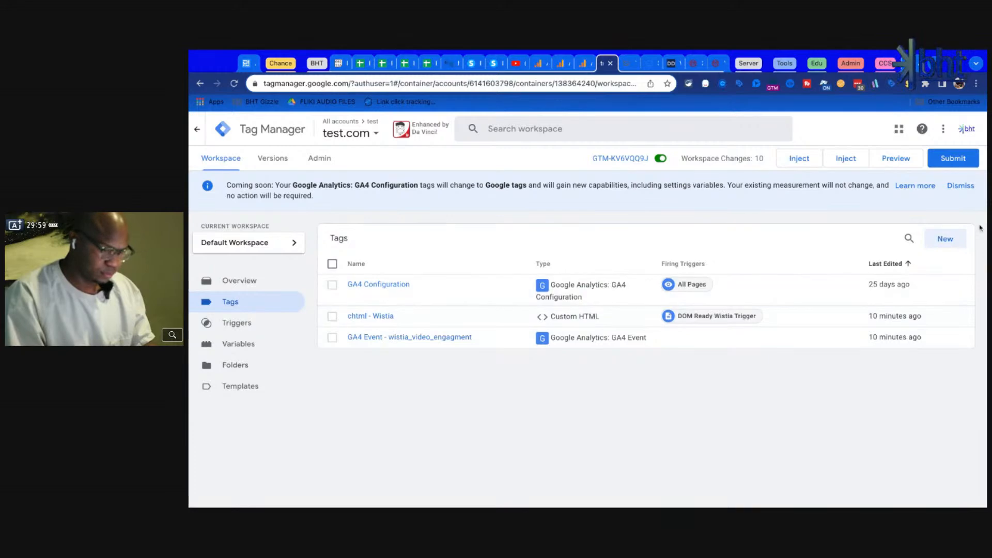
Start a new tag, search the Community Template Gallery for "wist", and leave the gallery with the search cleared.
left_click(954, 238)
left_click(876, 210)
left_click(964, 129)
left_click(964, 157)
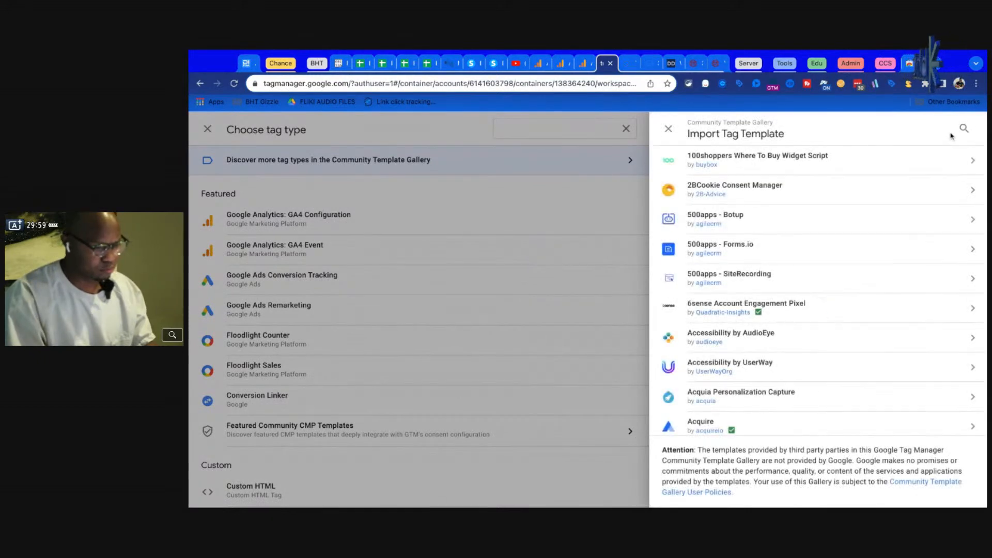
left_click(964, 128)
type("wist")
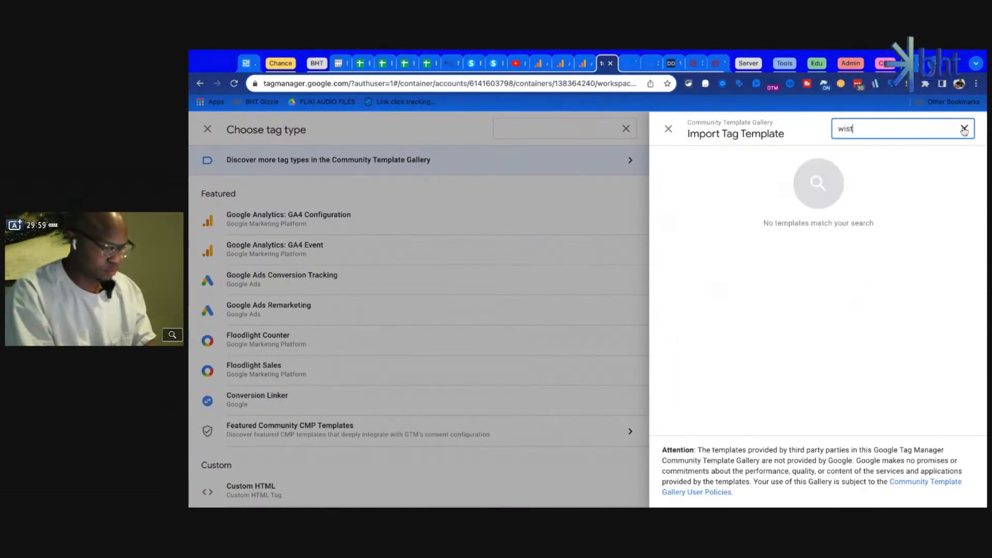
key("BackSpace")
key("BackSpace")
key("BackSpace")
key("BackSpace")
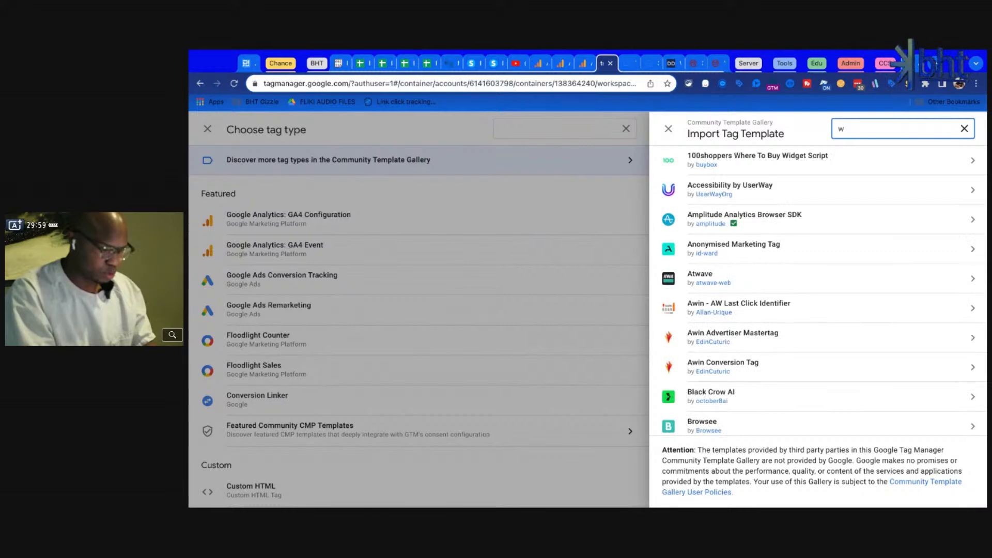
key("BackSpace")
left_click(314, 359)
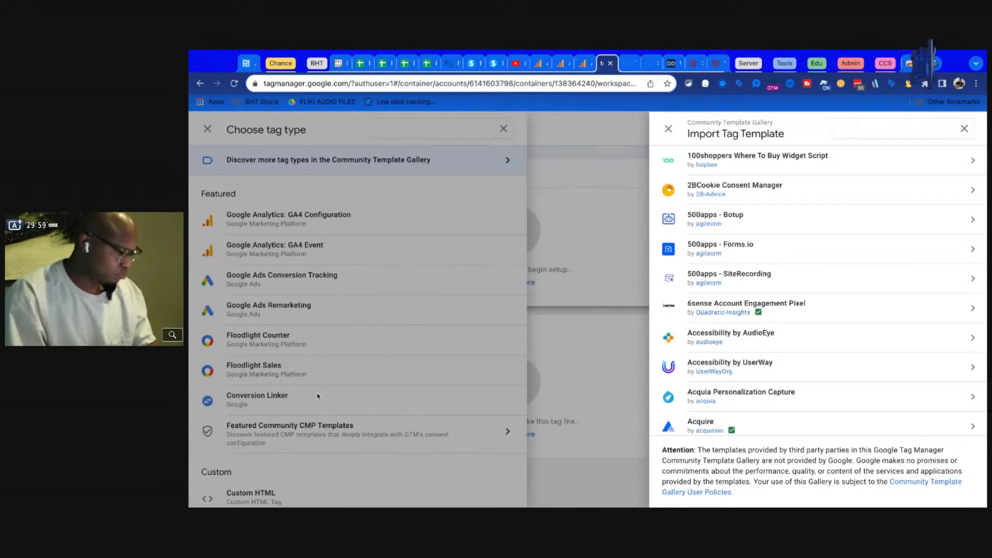
left_click(332, 359)
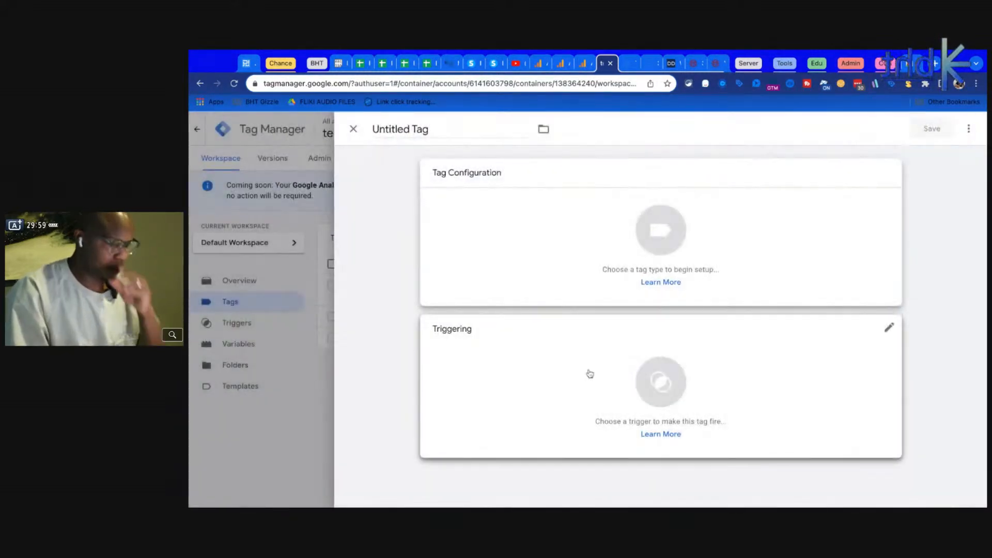
Examine DumbData's Wistia page for the variable descriptions, the percentage instructions and the 'every' and 'each' settings ending the listener code.
left_click(670, 63)
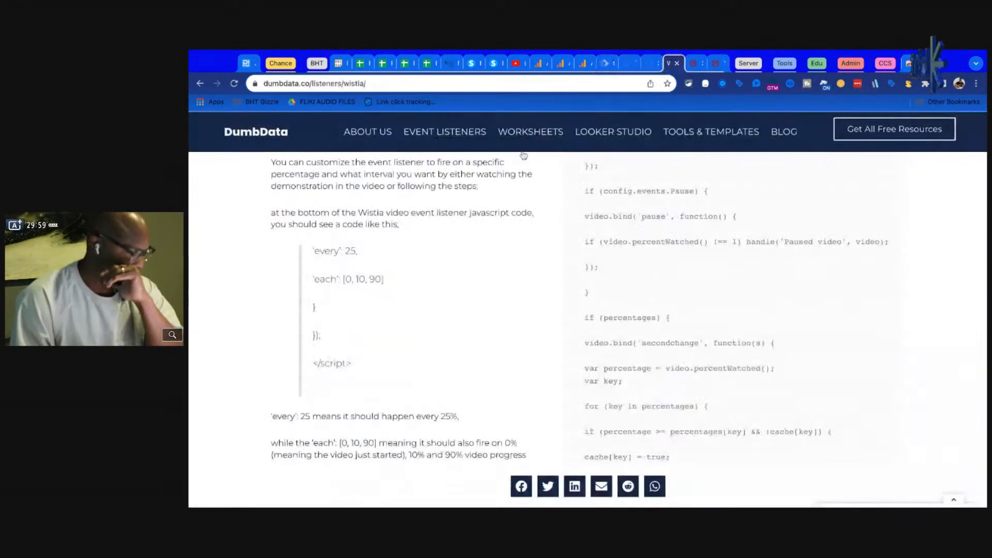
scroll(362, 327, "down", 1)
scroll(350, 309, "up", 6)
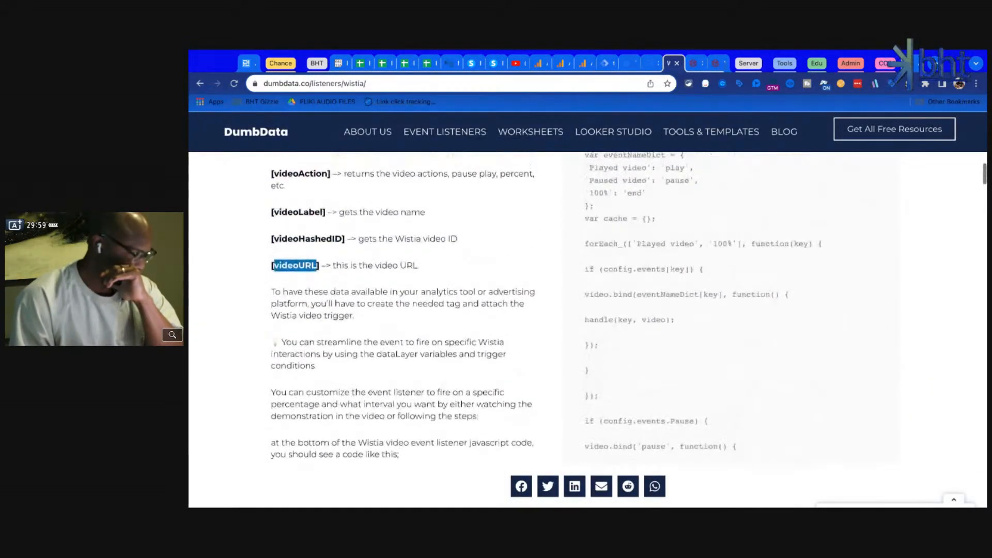
scroll(344, 373, "down", 3)
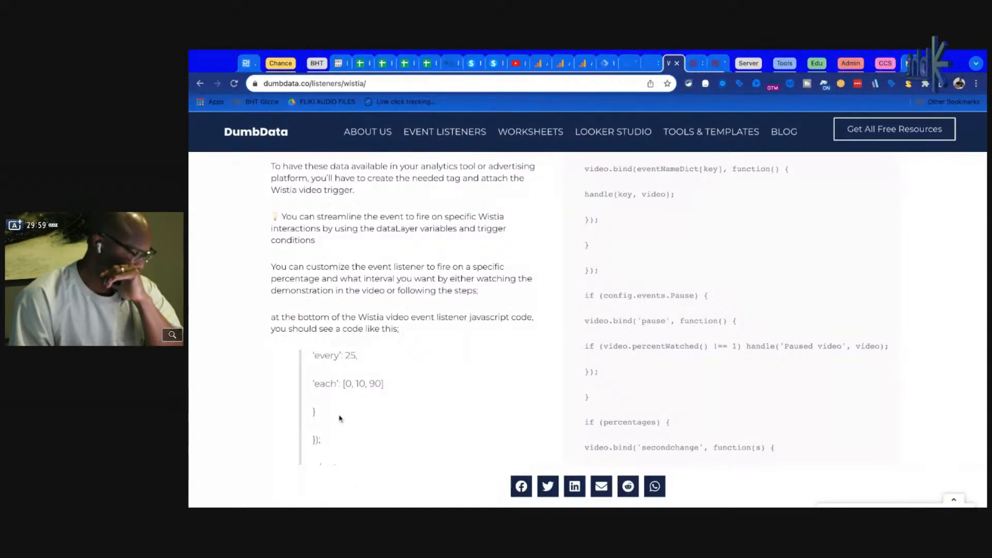
scroll(339, 417, "down", 5)
scroll(670, 358, "down", 10)
scroll(671, 358, "down", 10)
scroll(670, 359, "down", 10)
scroll(670, 358, "down", 10)
scroll(670, 358, "down", 10)
scroll(668, 275, "up", 3)
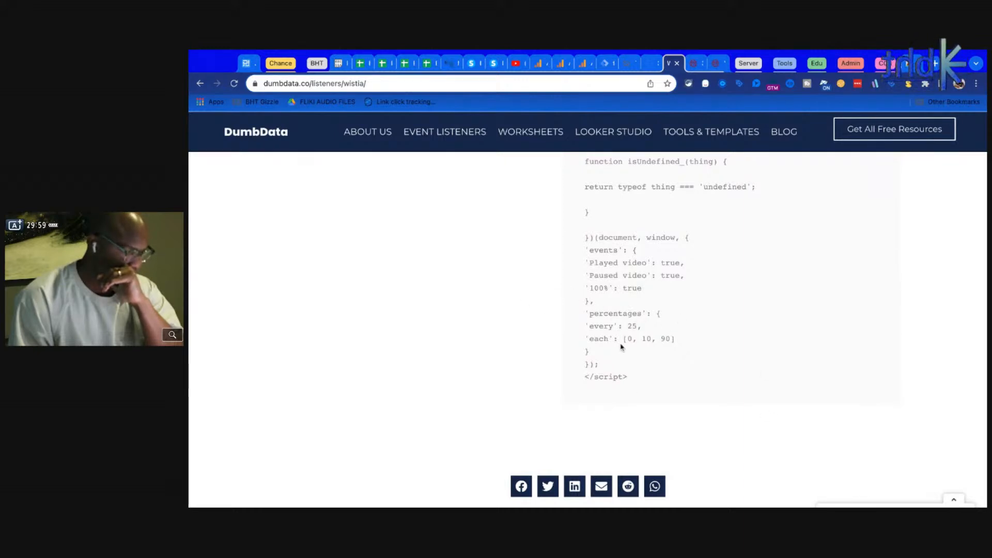
Read DumbData's notes on customizing the Wistia progress percentages and the script credit, and open the linked Bounteous site.
scroll(538, 235, "up", 15)
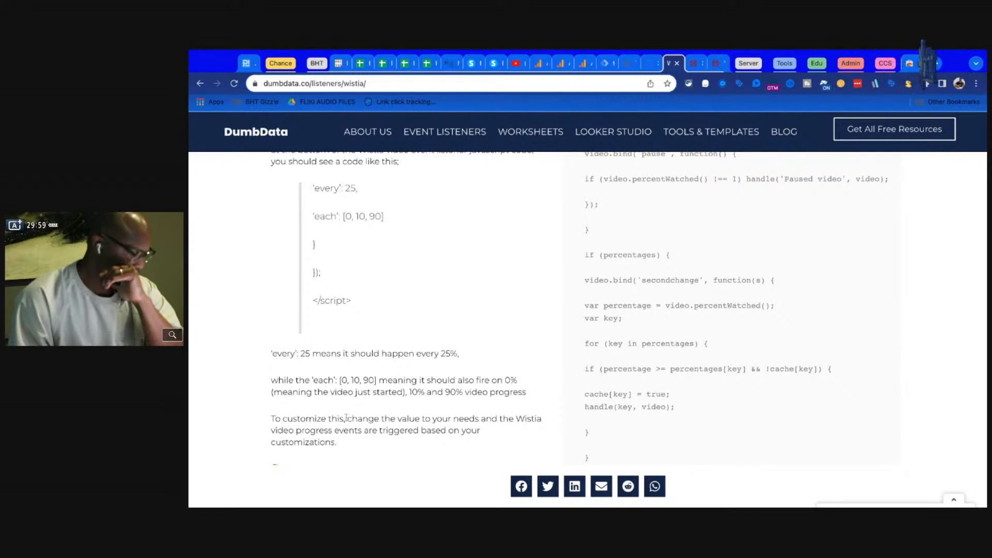
scroll(357, 408, "down", 2)
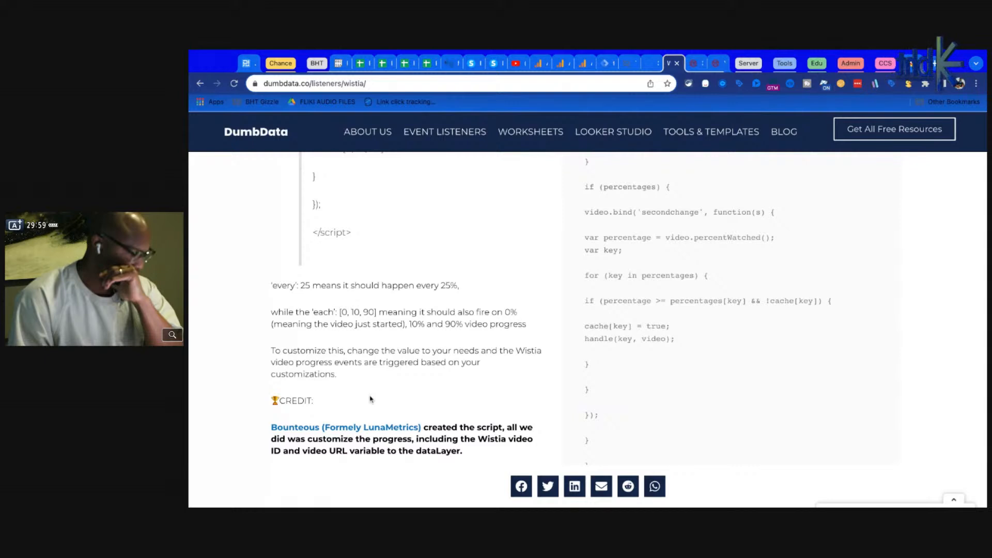
scroll(357, 408, "down", 2)
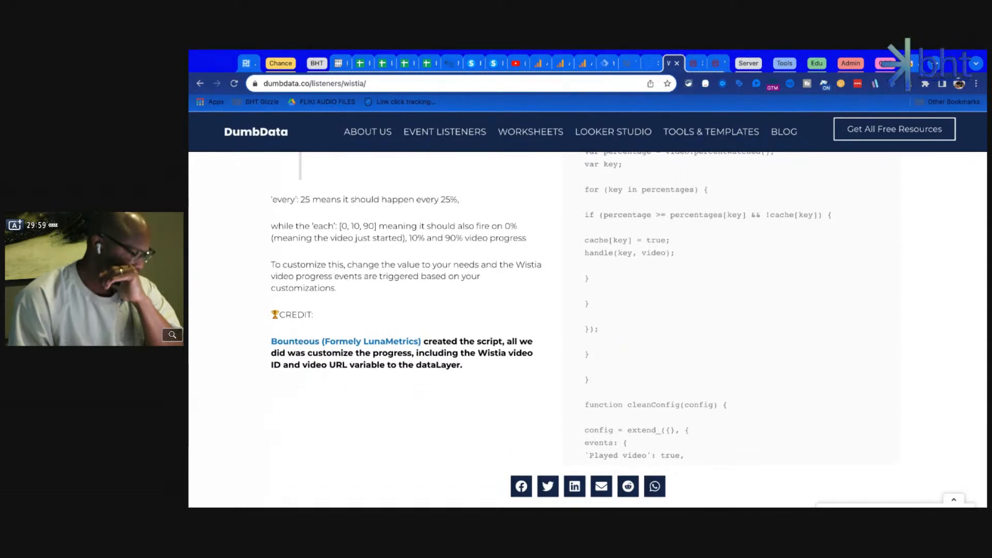
scroll(587, 310, "down", 5)
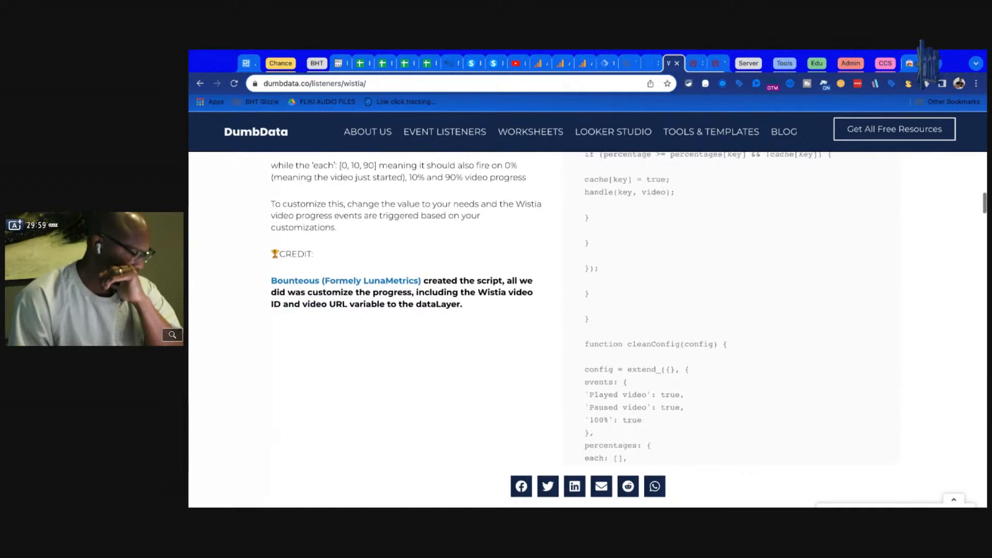
scroll(352, 285, "down", 6)
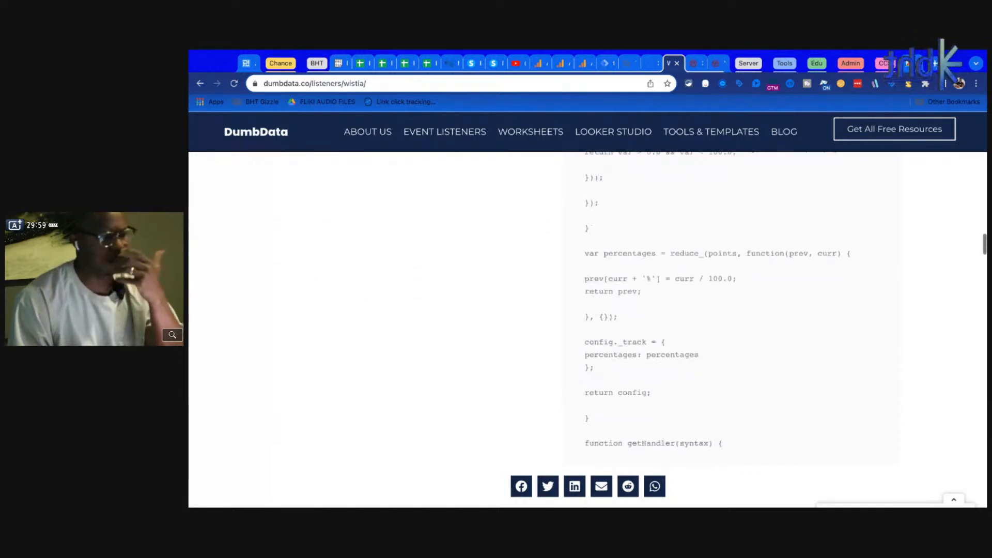
scroll(352, 285, "up", 10)
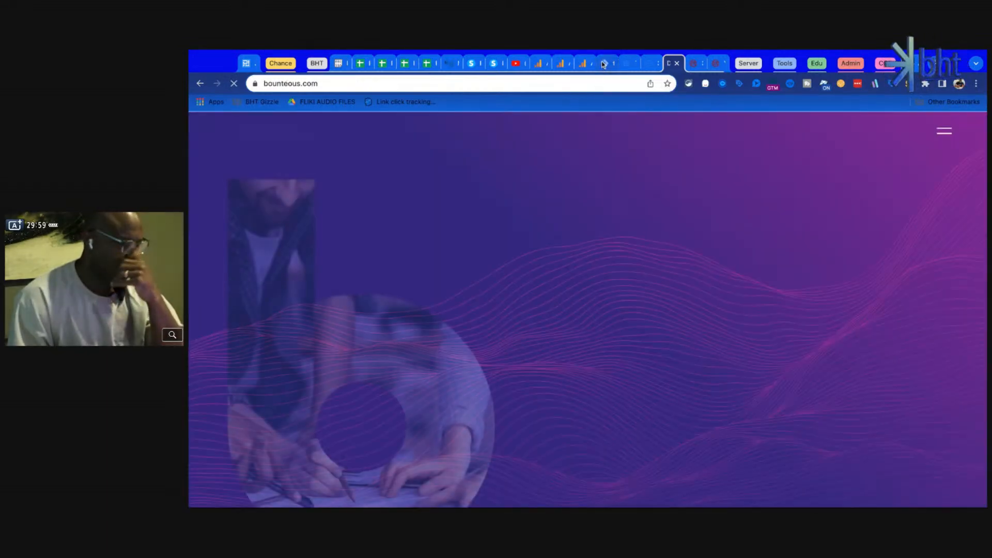
Back in Google Tag Manager, discard the untitled tag, set 'every' in the chtml - Wistia code to 25,50,75,90,100, and save.
left_click(604, 63)
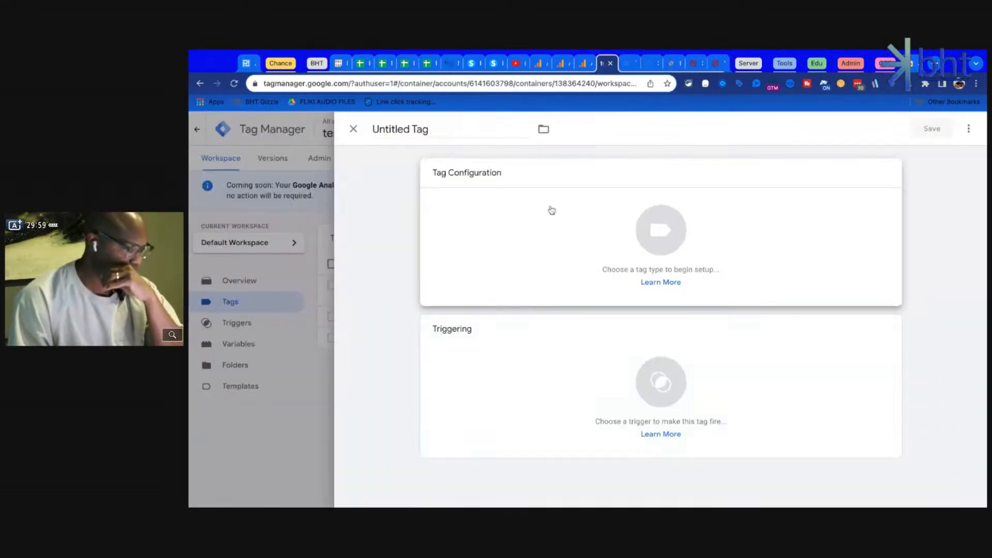
left_click(354, 128)
left_click(368, 316)
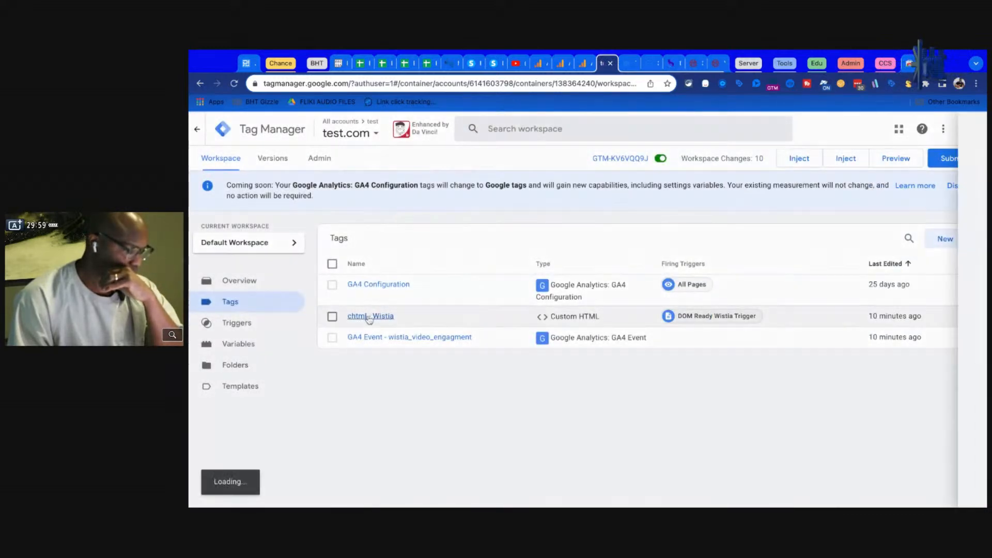
left_click(599, 392)
scroll(600, 392, "down", 15)
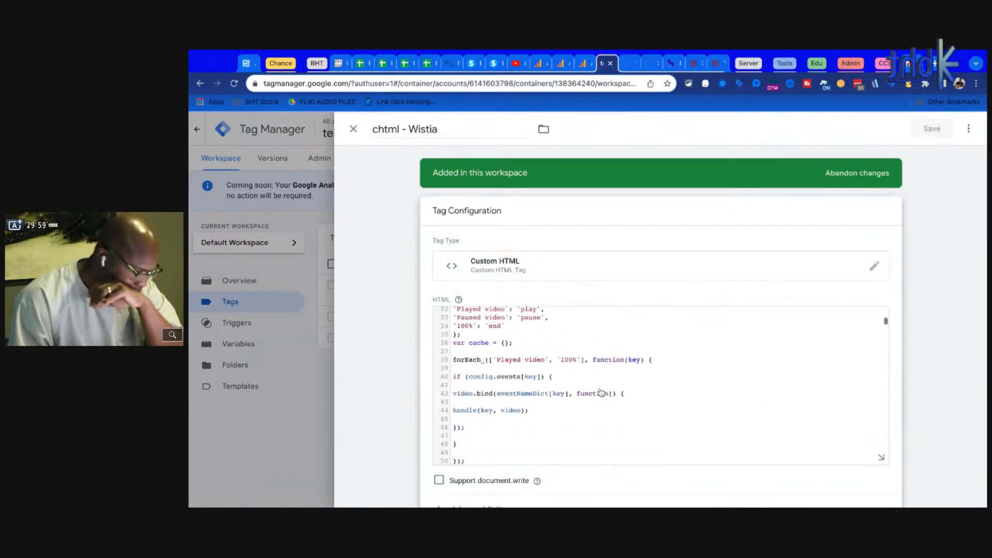
scroll(600, 392, "down", 20)
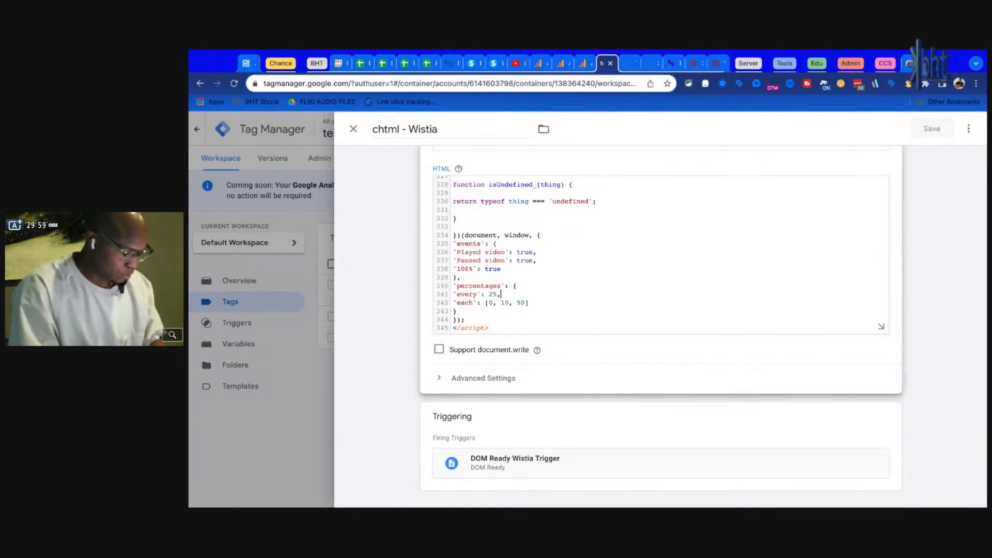
type(",75,90,100")
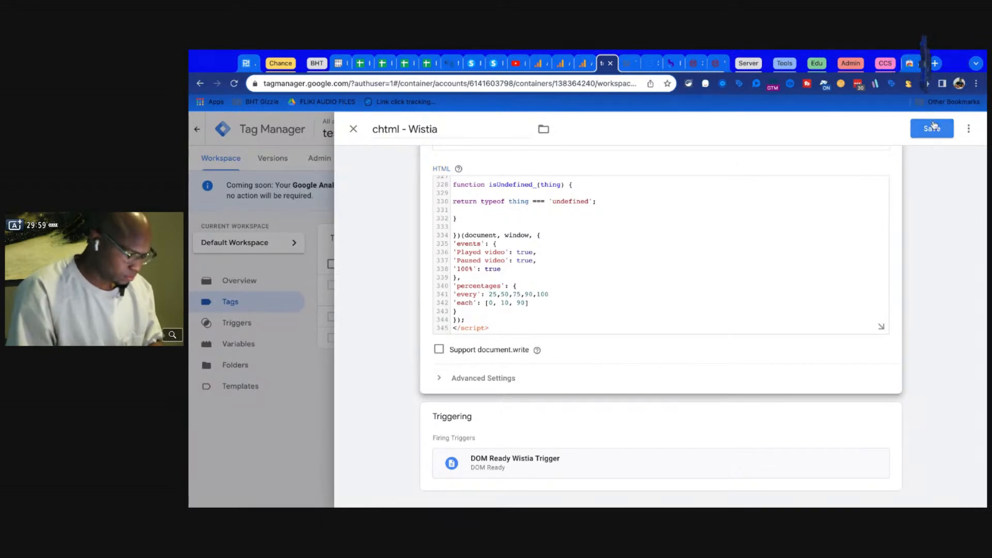
left_click(933, 127)
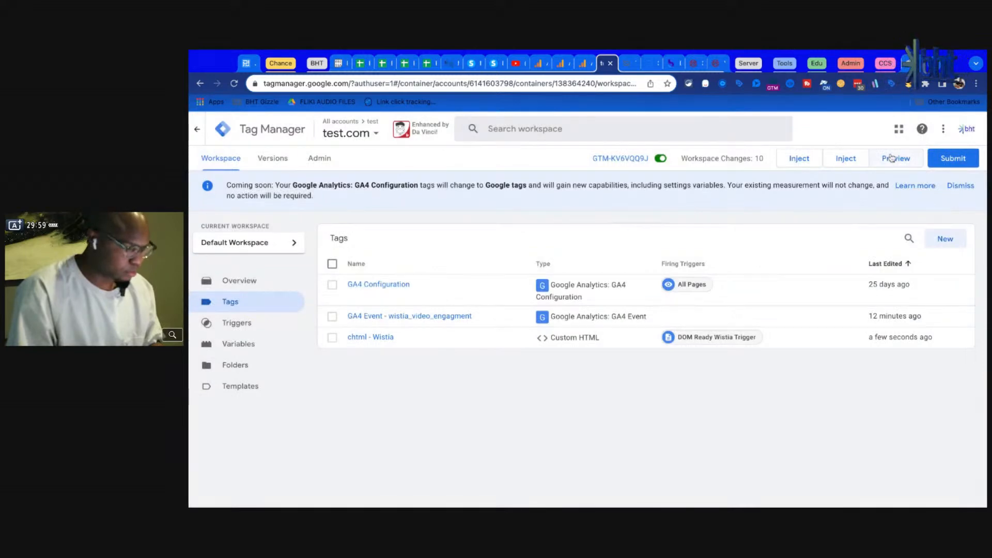
Close the browser tabs left from the previous debug session and try to preview the container.
left_click(631, 68)
left_click(632, 65)
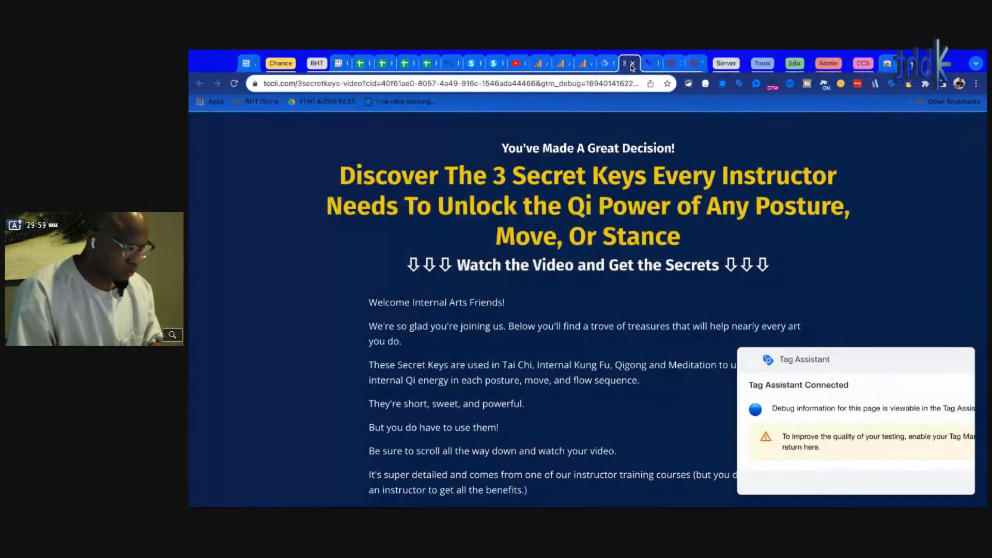
left_click(632, 64)
left_click(608, 65)
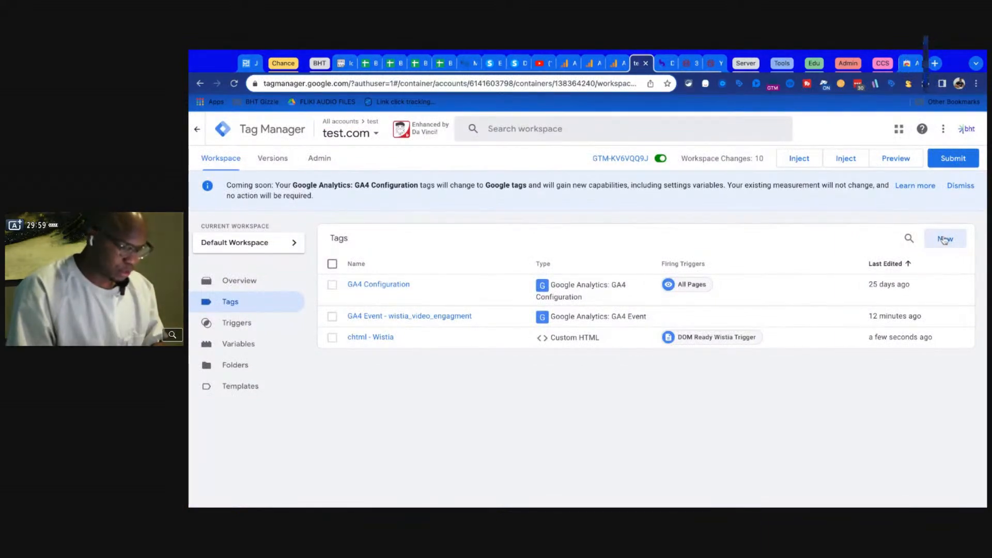
left_click(899, 166)
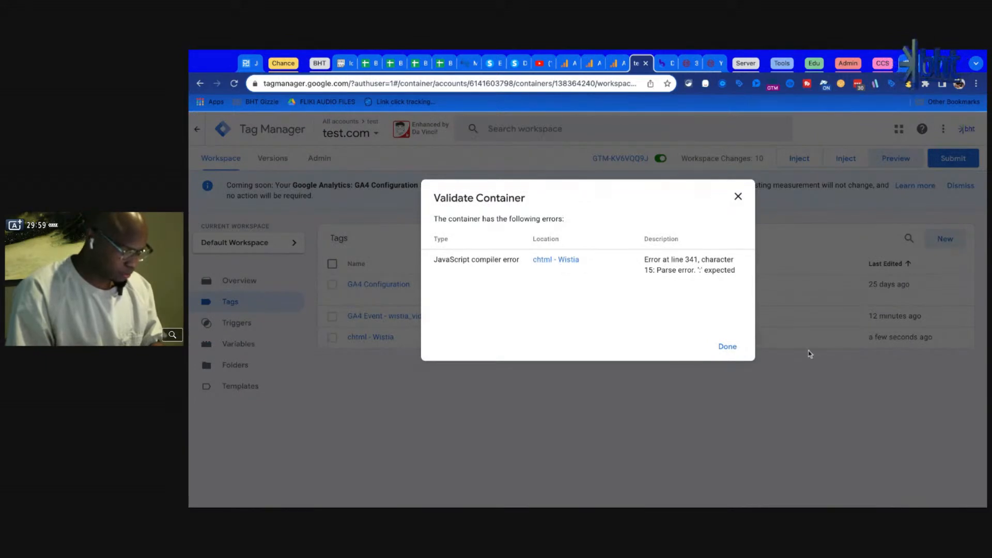
left_click(574, 262)
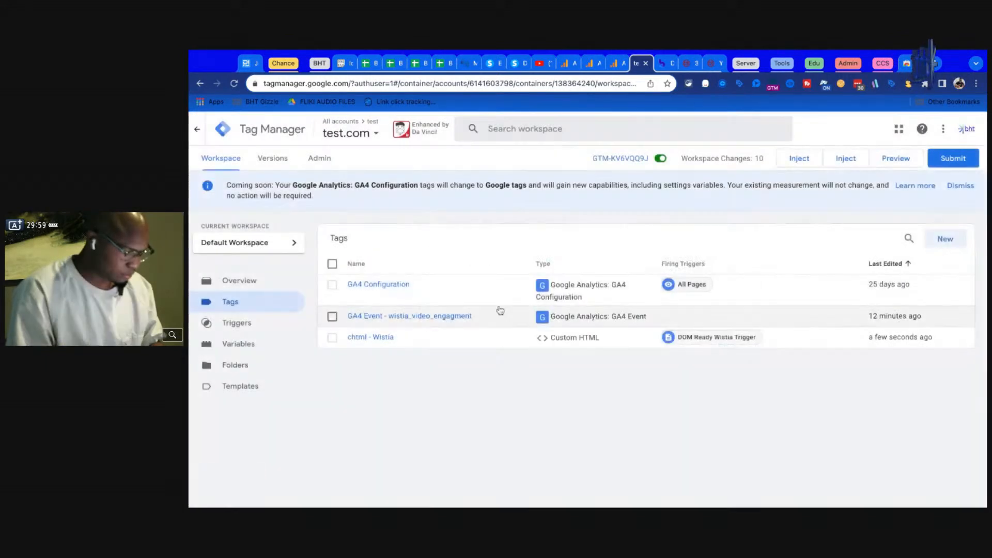
Reopen the chtml - Wistia tag, space out the 'every' values as 25, 50, 75, 90, 100, and save the tag.
left_click(381, 315)
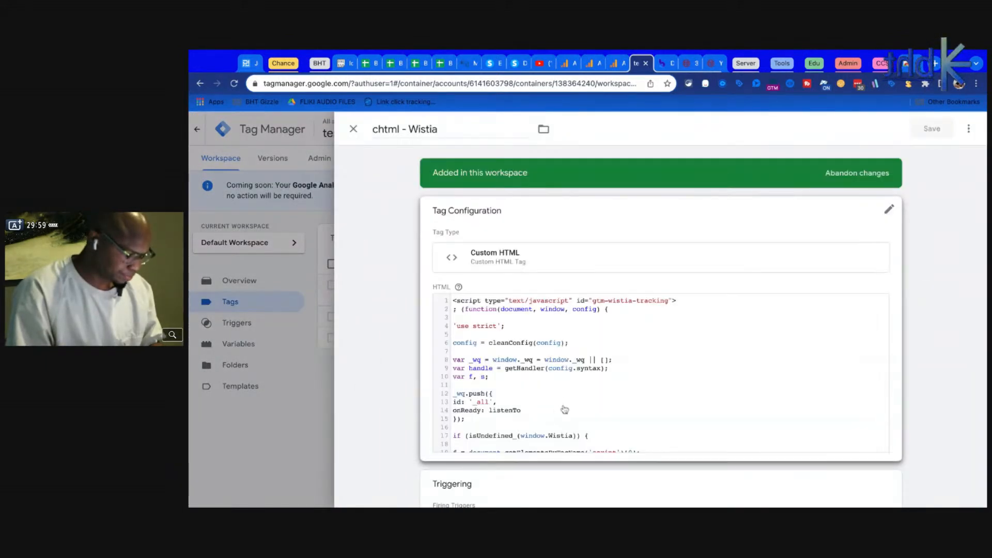
scroll(564, 410, "down", 2)
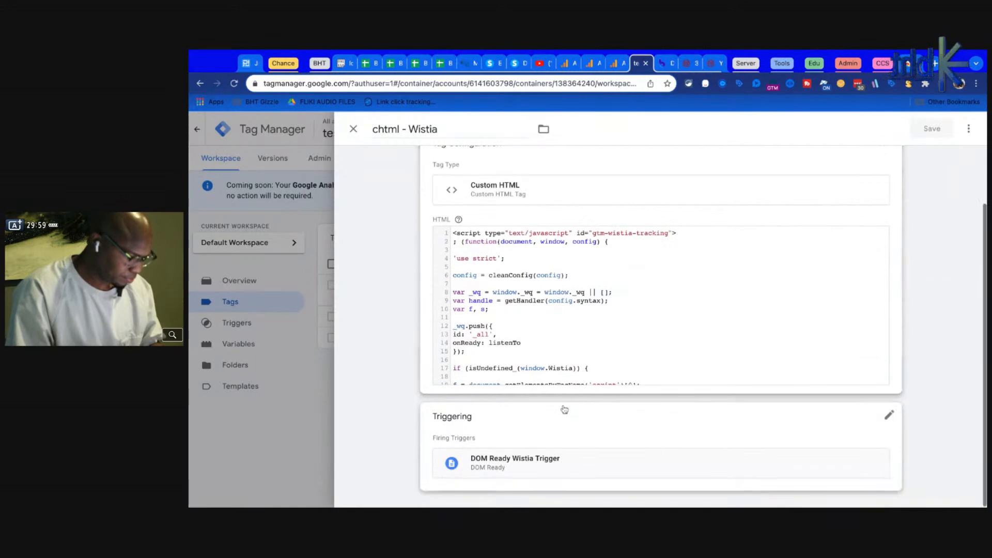
left_click(607, 329)
scroll(609, 328, "down", 20)
scroll(609, 329, "down", 10)
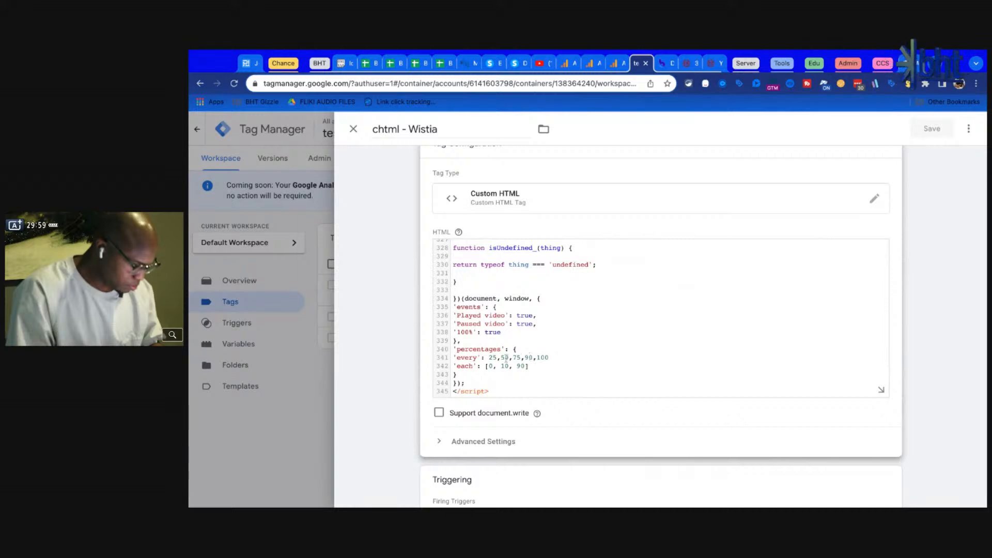
key("Right")
key("Right")
key("Right")
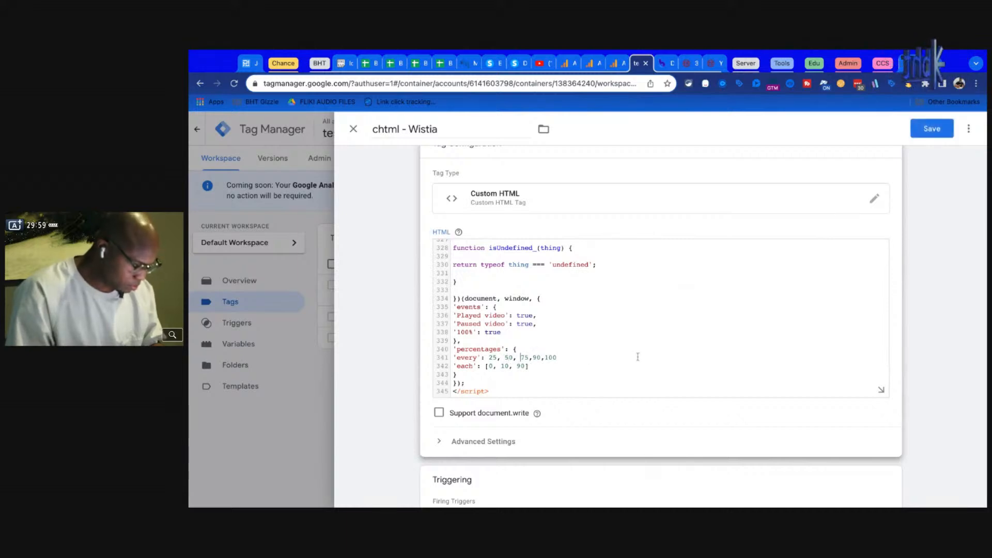
key("Right")
key("Right")
key("Right")
key("Right")
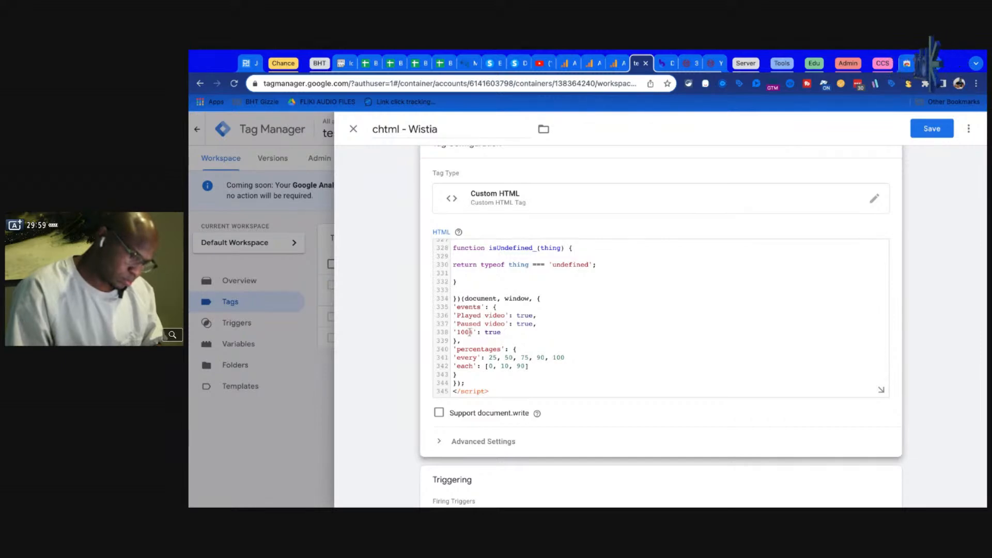
left_click(932, 129)
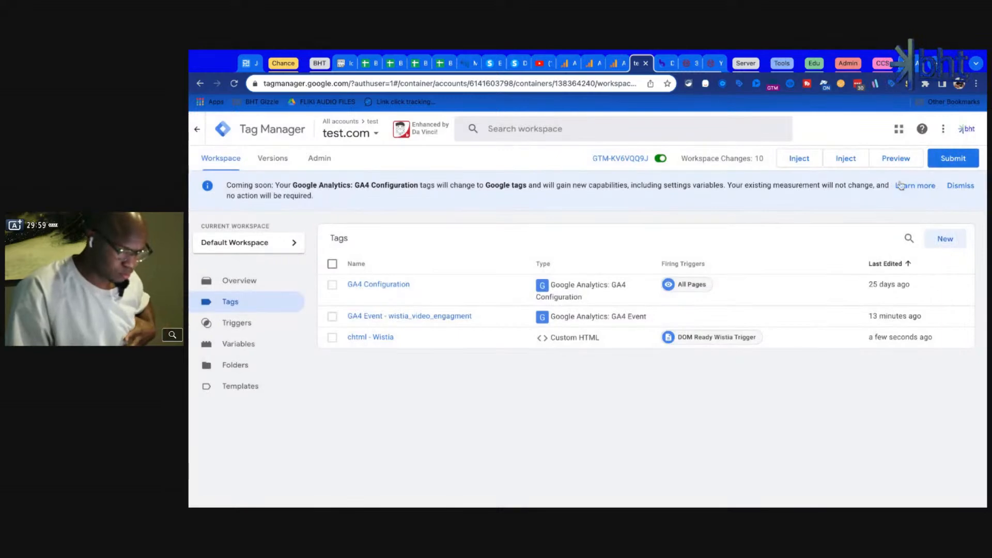
Try to preview the container, dismiss the validation report, and reopen the chtml - Wistia tag code at the 'percentages' settings.
left_click(884, 159)
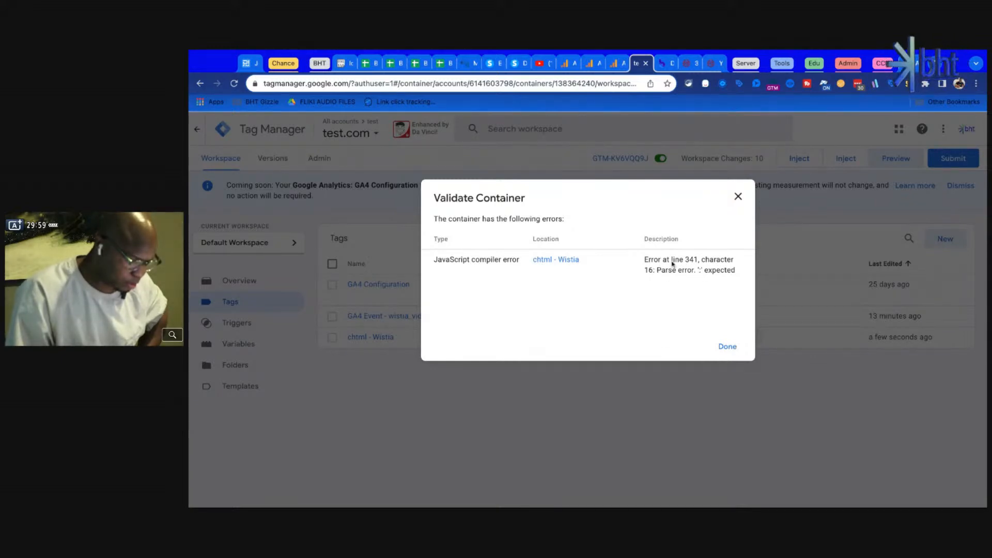
left_click(738, 196)
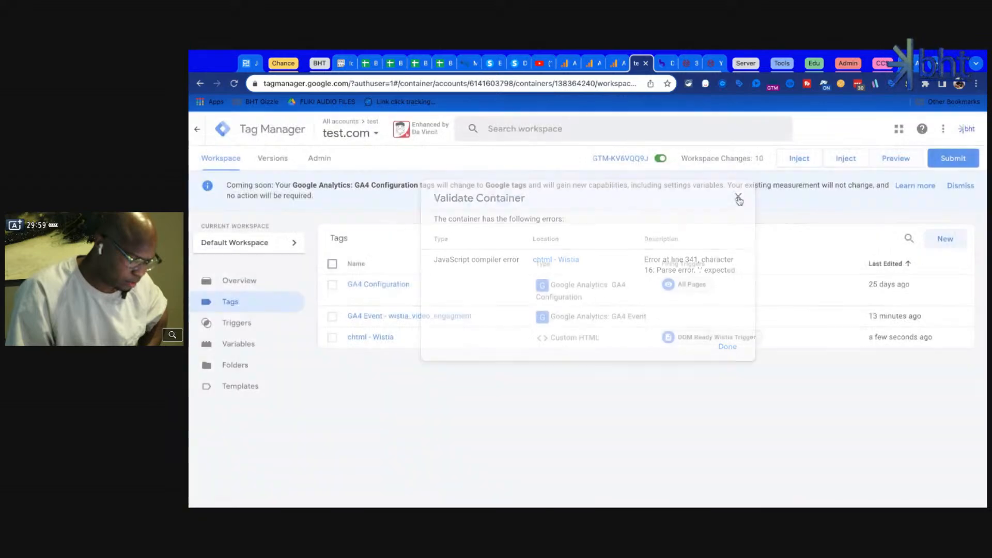
left_click(496, 336)
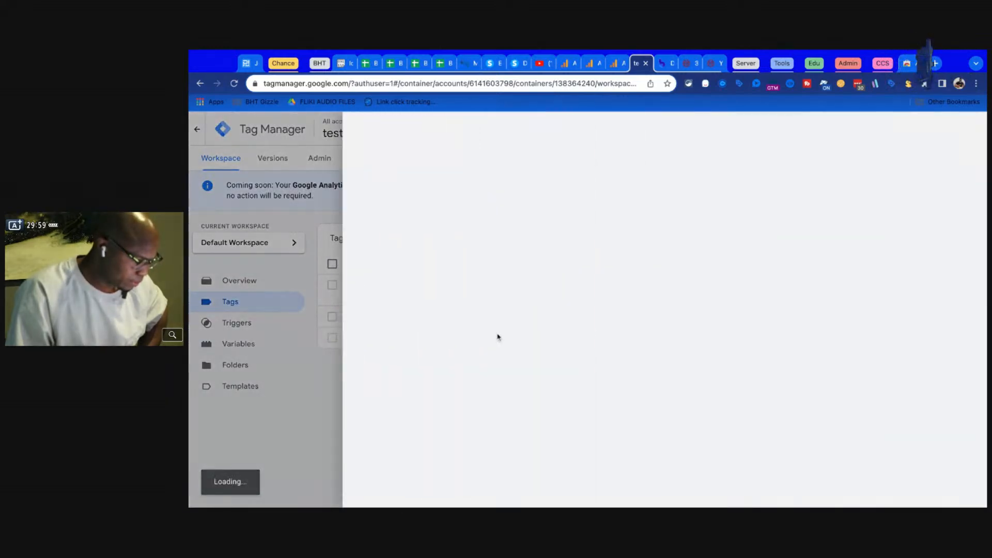
scroll(518, 384, "down", 2)
left_click(610, 290)
scroll(632, 336, "down", 20)
scroll(632, 337, "down", 20)
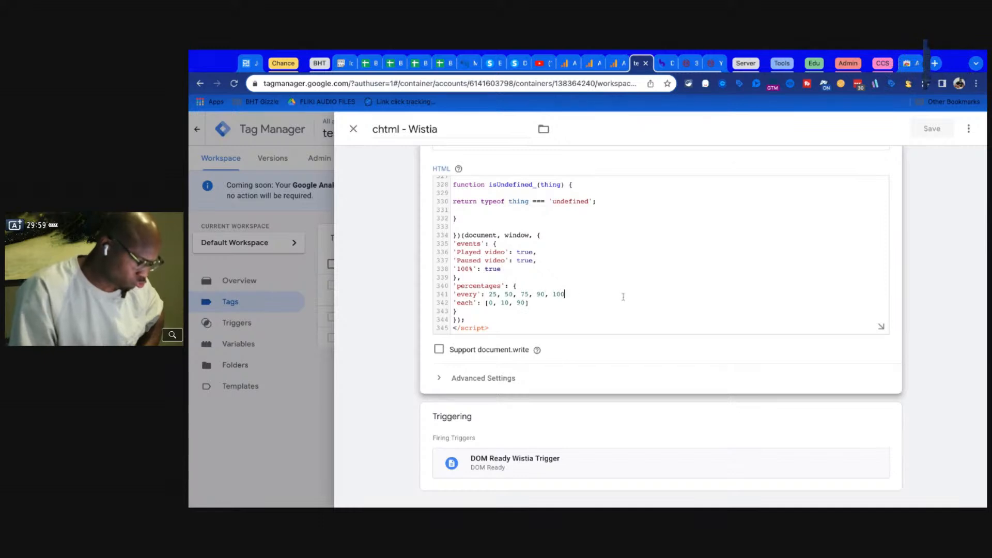
Try removing the comma between 25 and 50 in the 'every' values of the chtml - Wistia code.
key("Left")
key("Left")
key("Left")
key("Left")
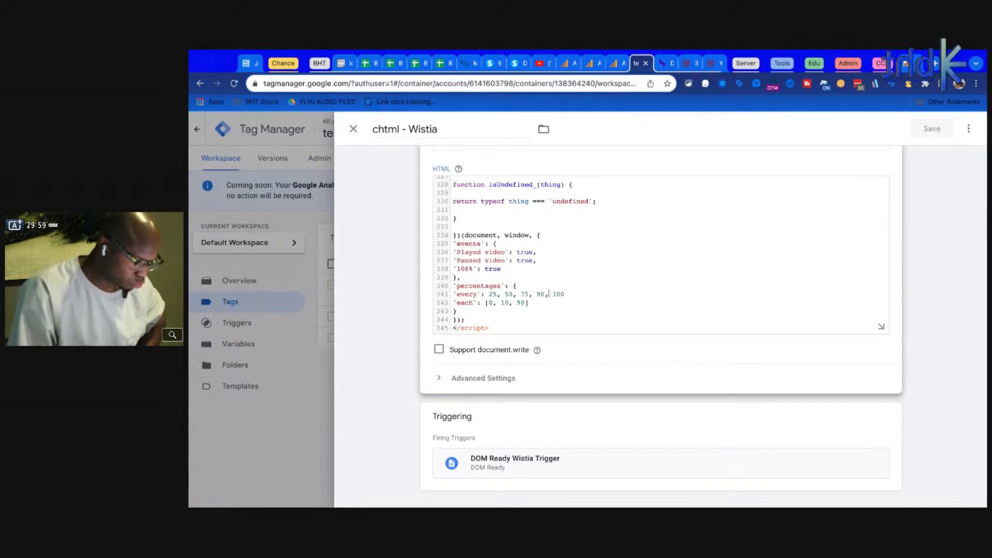
key("Left")
key("Left")
key("Left")
key("Left")
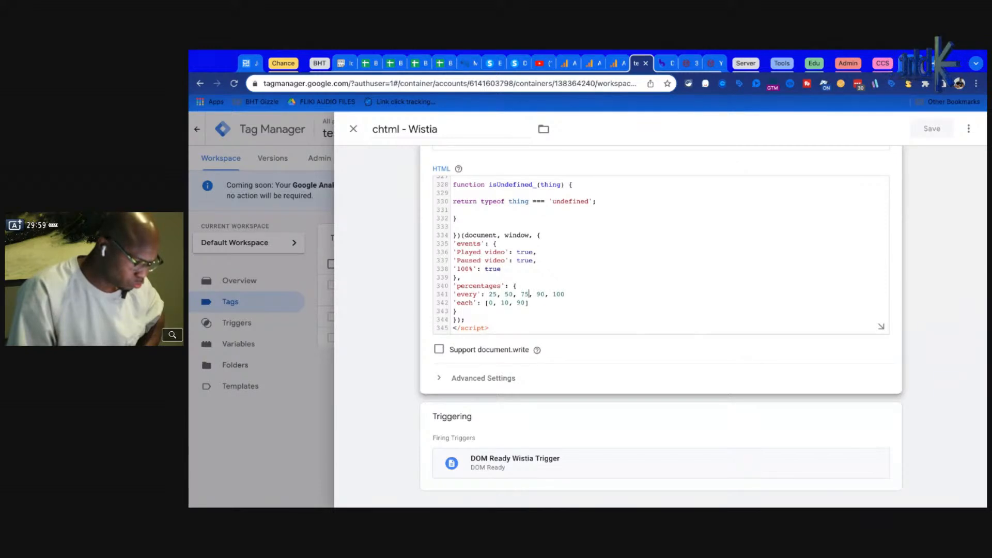
key("Right")
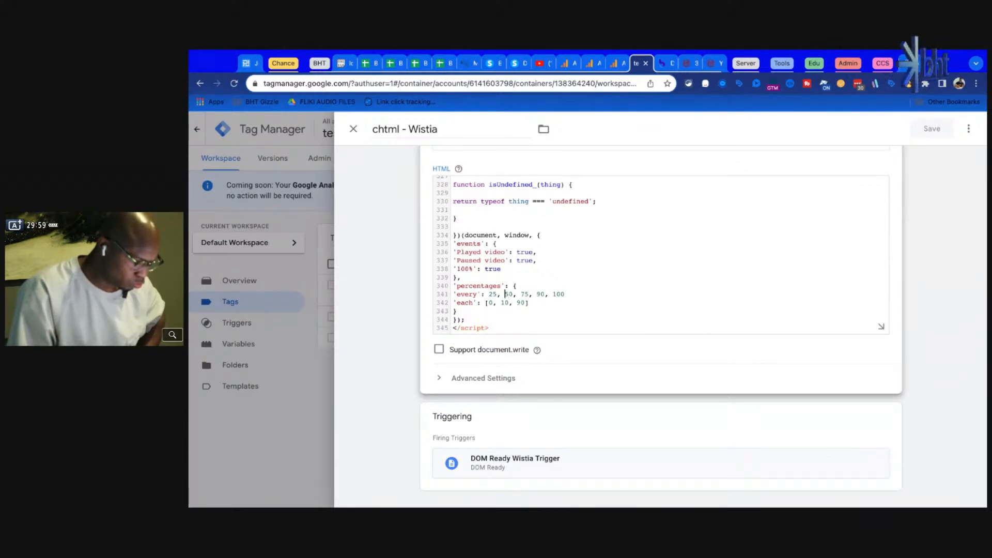
key("Left")
key("BackSpace")
key("Right")
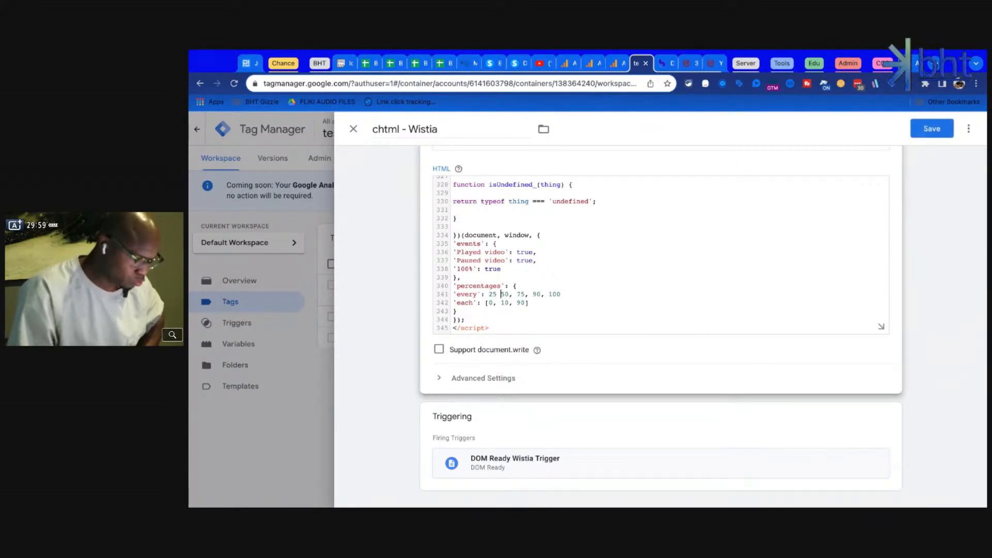
Return from the Bounteous site to DumbData's Wistia listener page and review its explanation of the 'every' and 'each' settings.
left_click(662, 66)
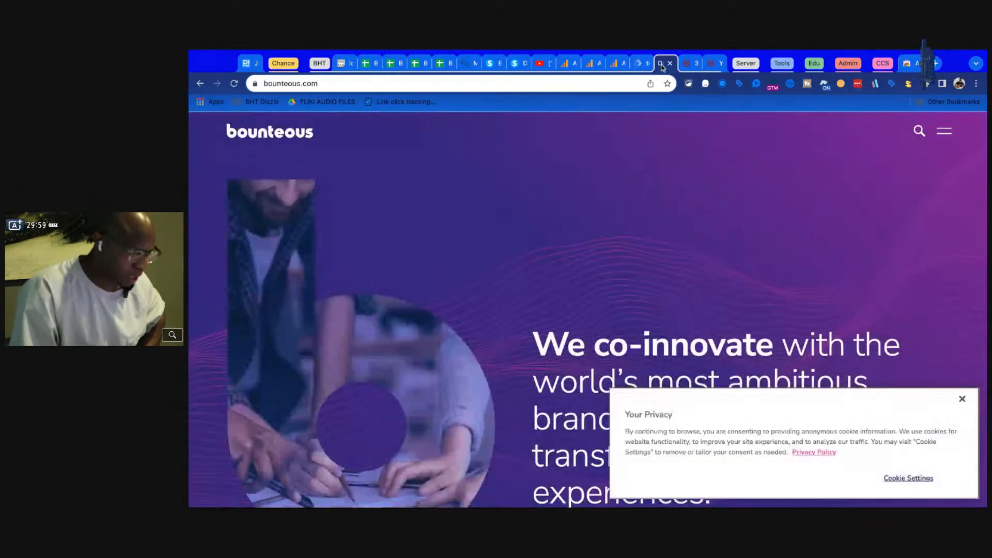
scroll(424, 341, "down", 10)
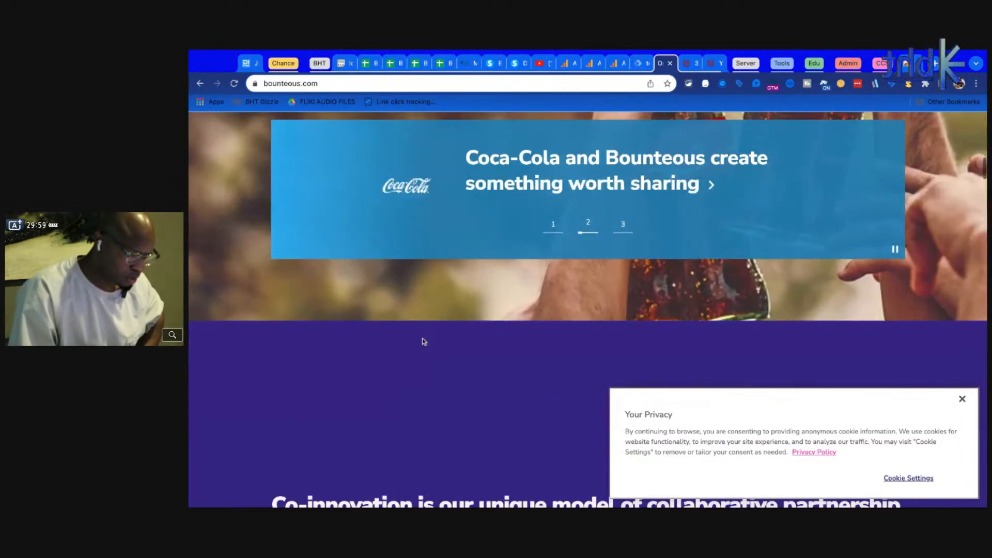
scroll(423, 340, "down", 15)
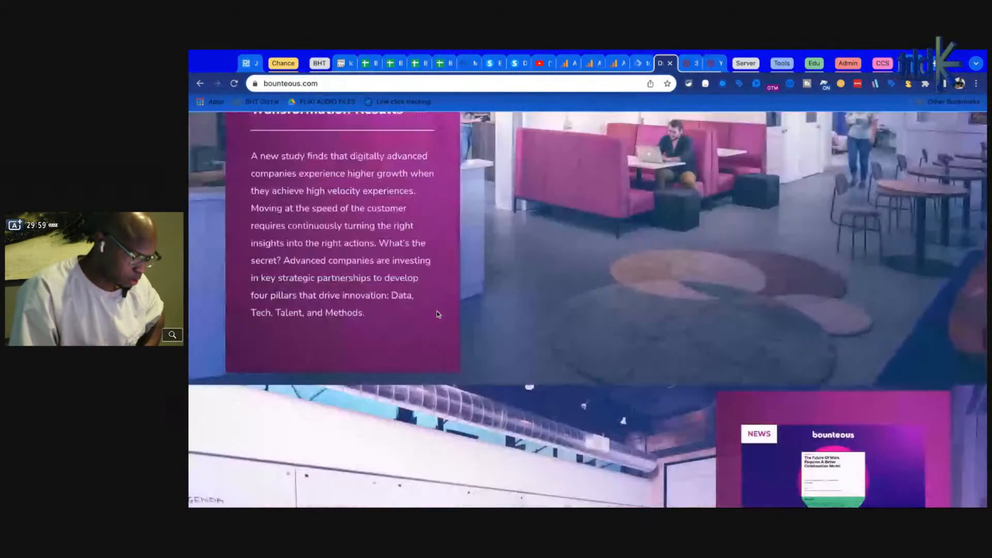
scroll(437, 312, "down", 15)
left_click(202, 84)
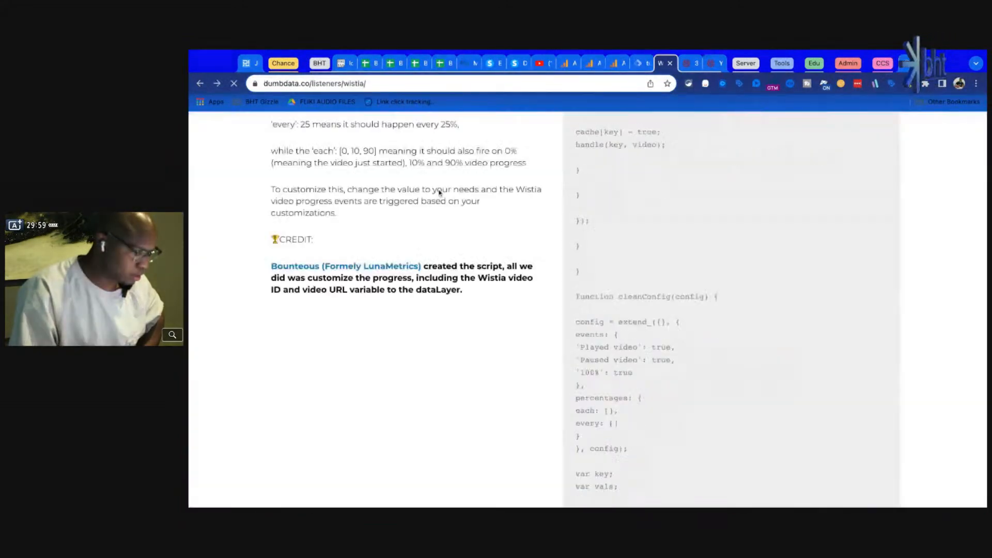
scroll(428, 320, "up", 5)
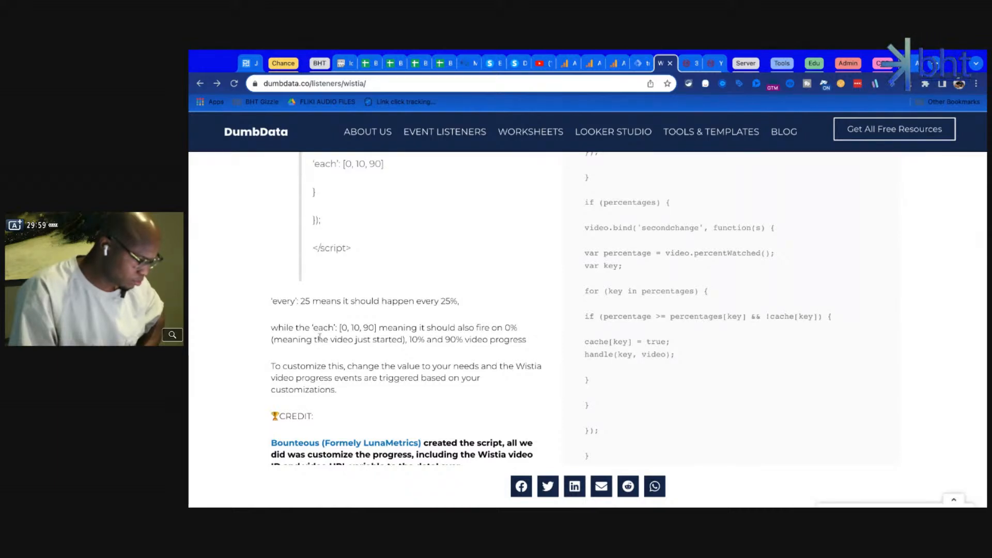
scroll(318, 329, "up", 3)
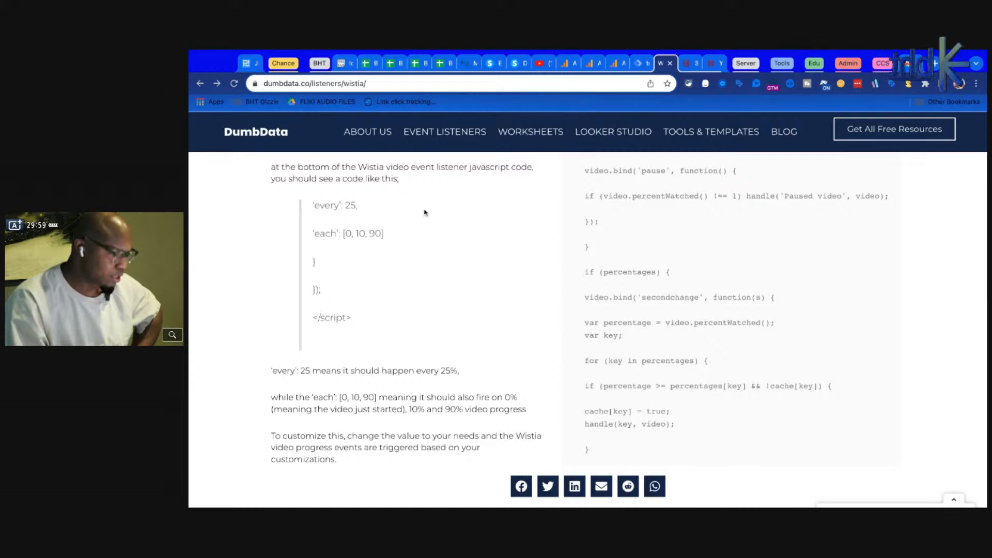
Back in Google Tag Manager, reduce the 'every' setting in the chtml - Wistia code to just 25, keeping its trailing comma.
left_click(652, 59)
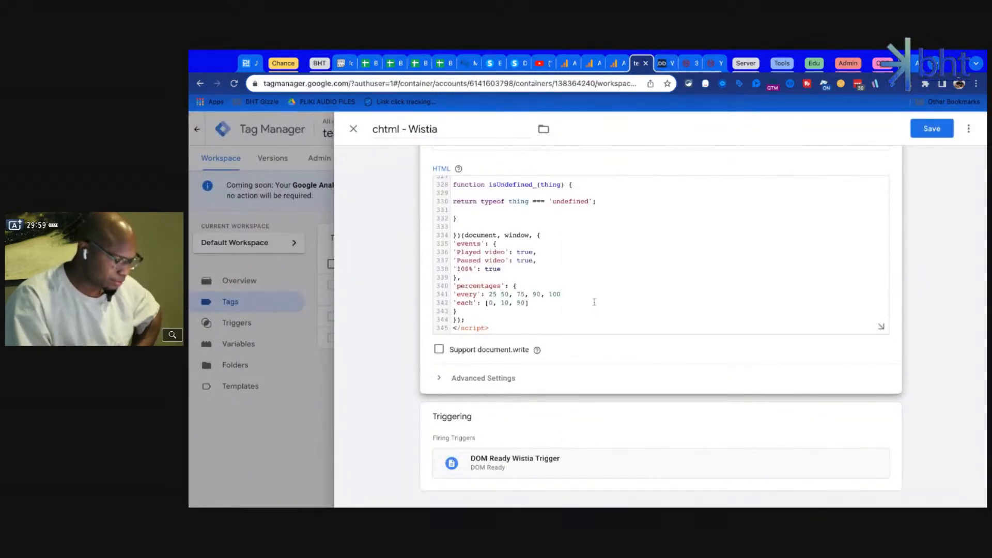
left_click(496, 295)
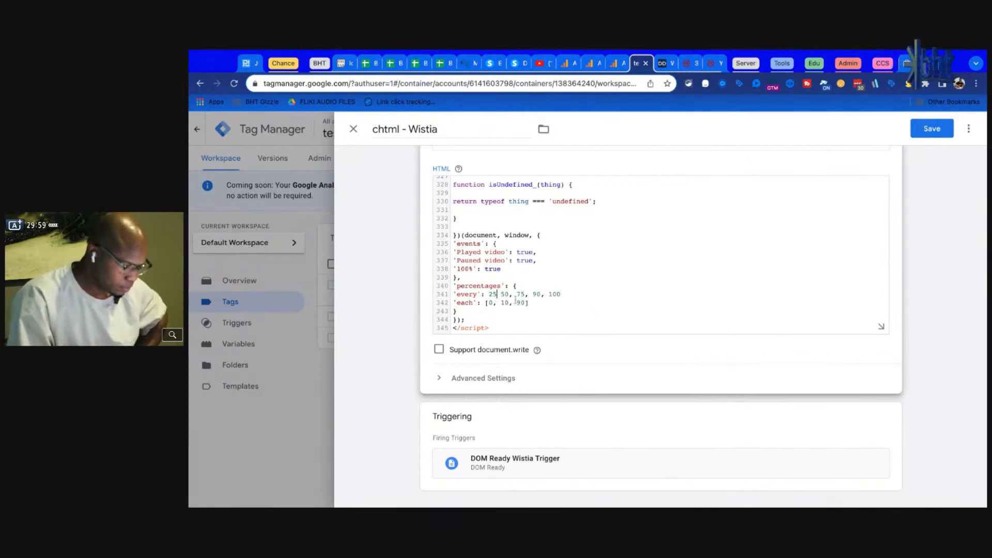
type(",")
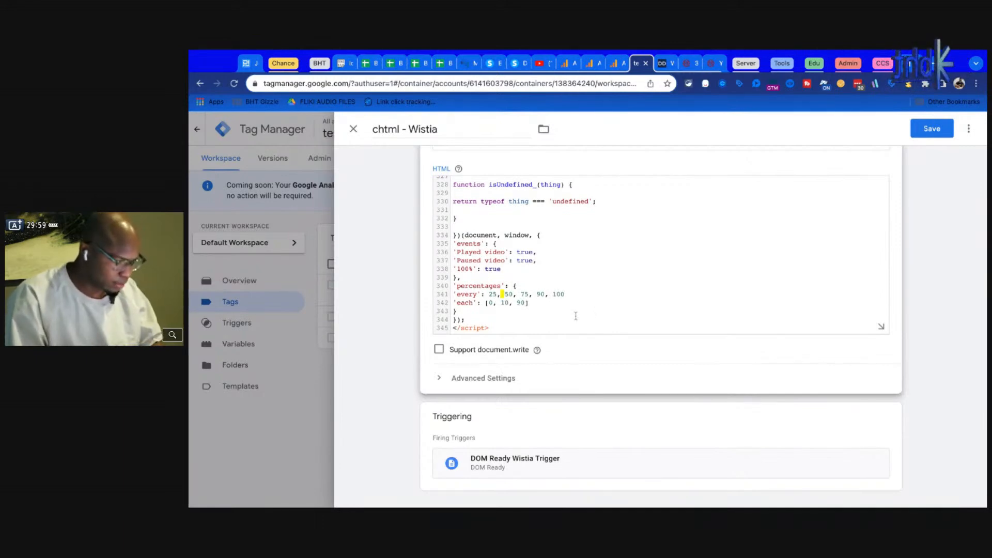
left_click_drag(513, 294, 555, 294)
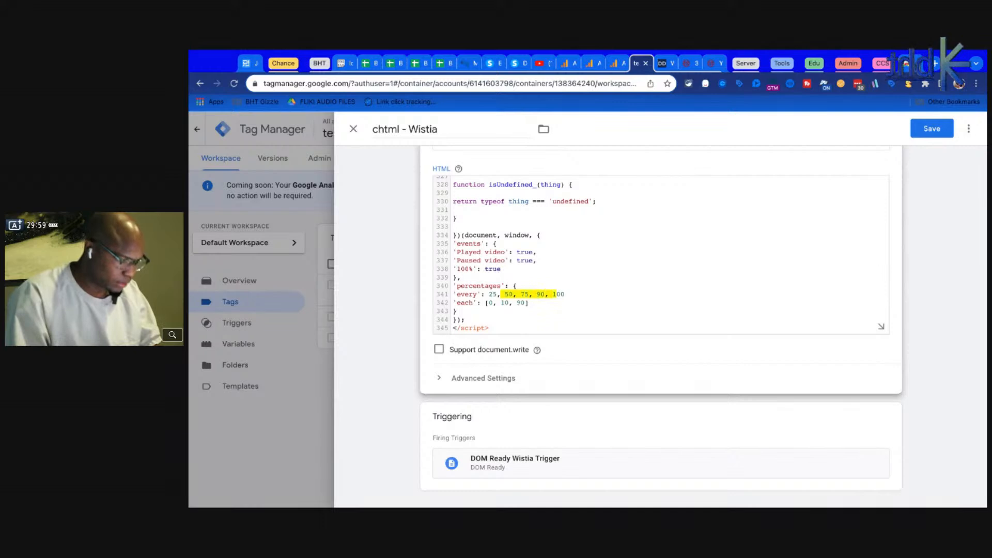
key("BackSpace")
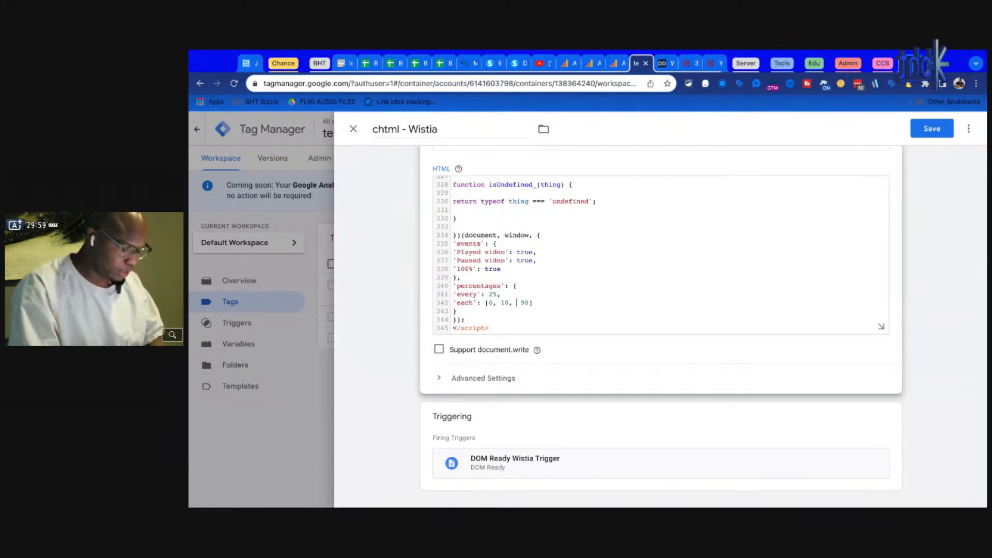
Add 25, 50 and 75 so that 'each' is [0, 10, 25, 50, 75, 90], save the tag and preview the container.
type("25, ")
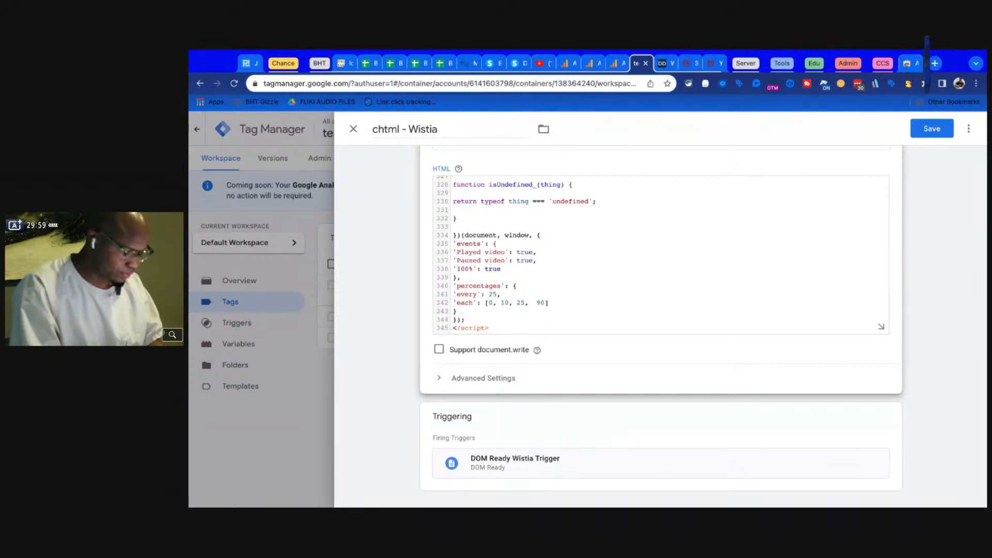
type("50, ")
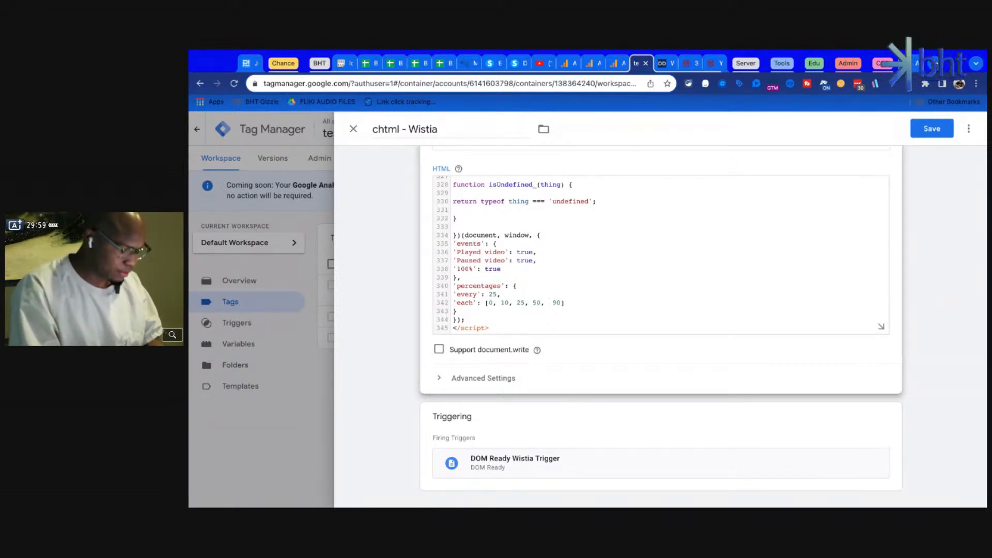
type("75,")
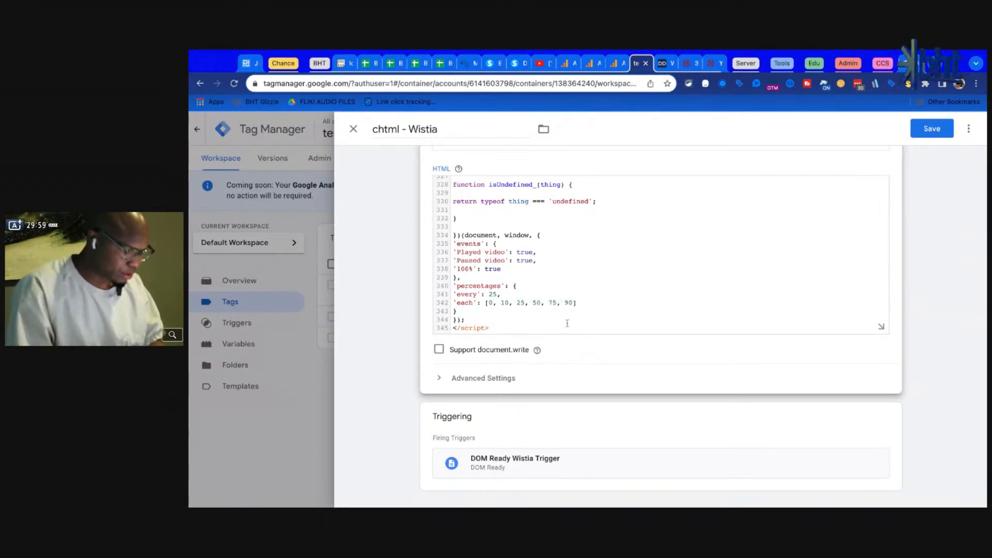
left_click(932, 129)
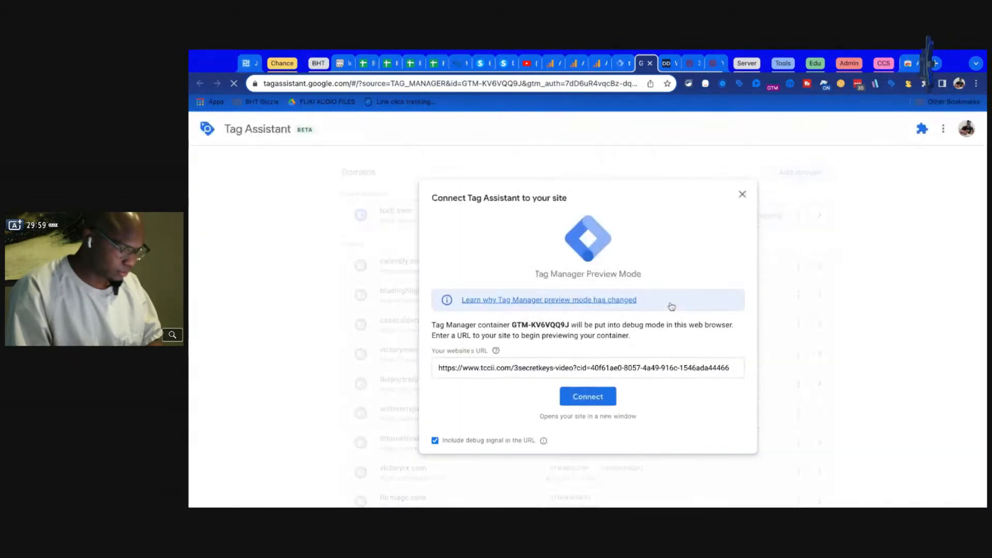
Connect Tag Assistant to the tccii.com 3secretkeys-video page and play the embedded video there.
left_click(593, 397)
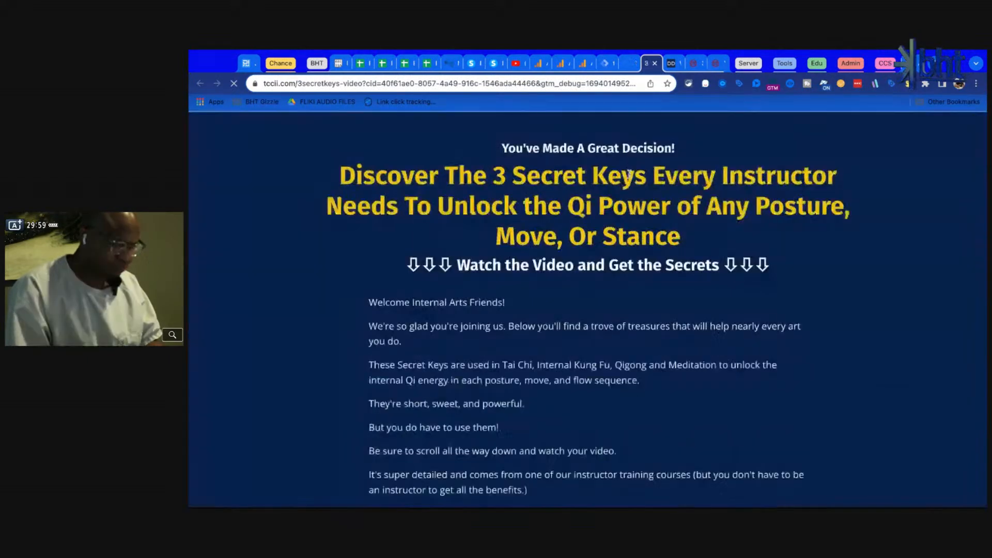
scroll(468, 342, "down", 20)
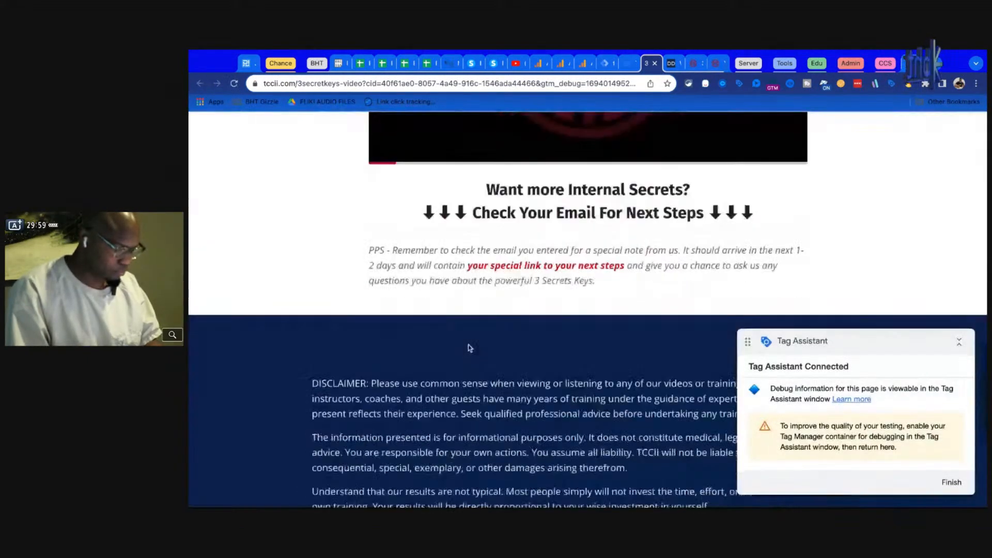
scroll(571, 184, "up", 2)
scroll(571, 183, "up", 1)
left_click(571, 184)
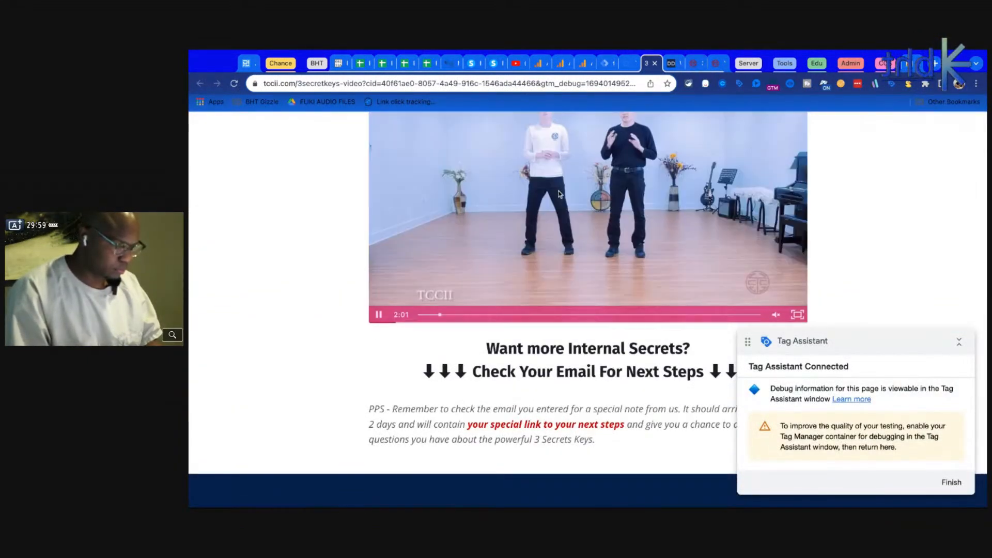
In Tag Assistant, compare which tags fire on the video, Clarity, Window Loaded and DOM Ready events.
left_click(628, 63)
left_click(587, 312)
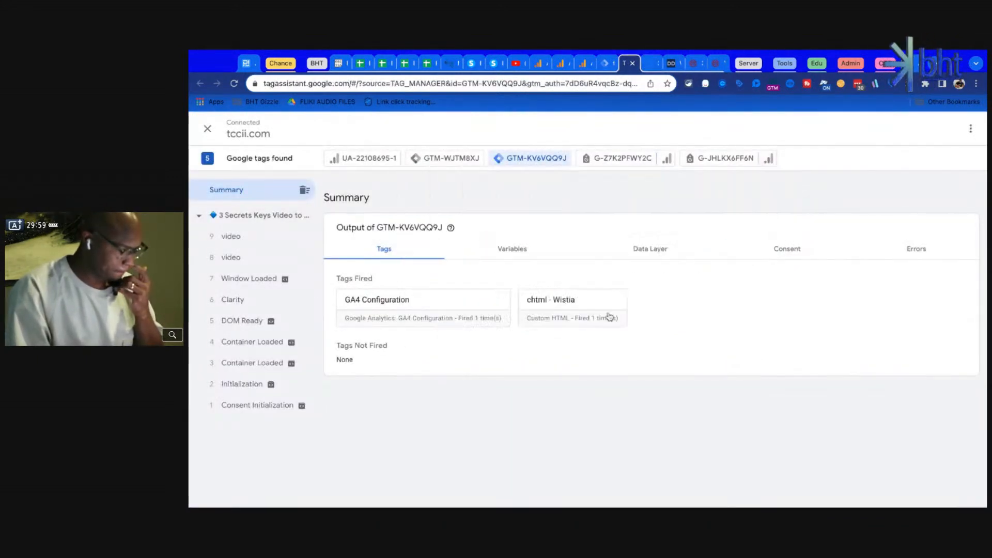
left_click(254, 258)
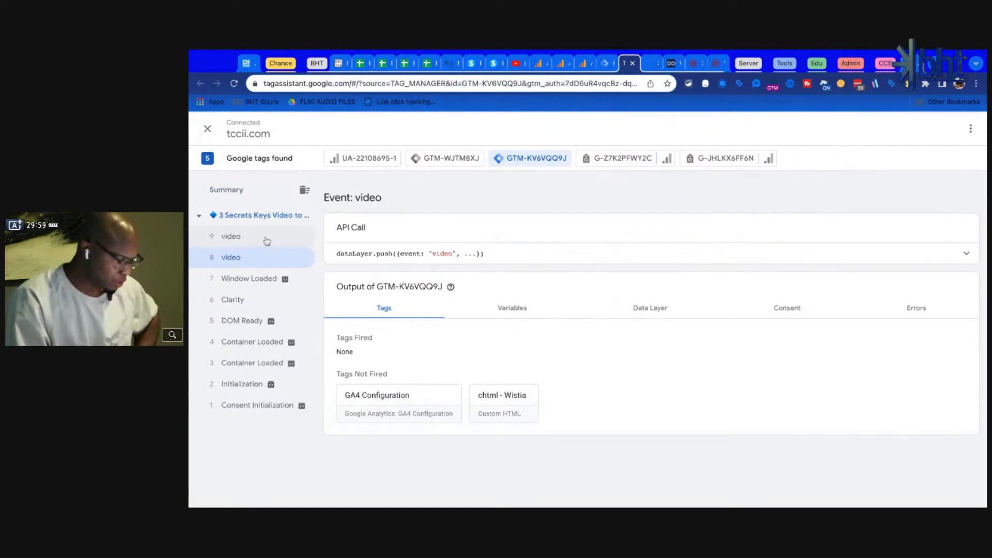
left_click(266, 239)
left_click(255, 260)
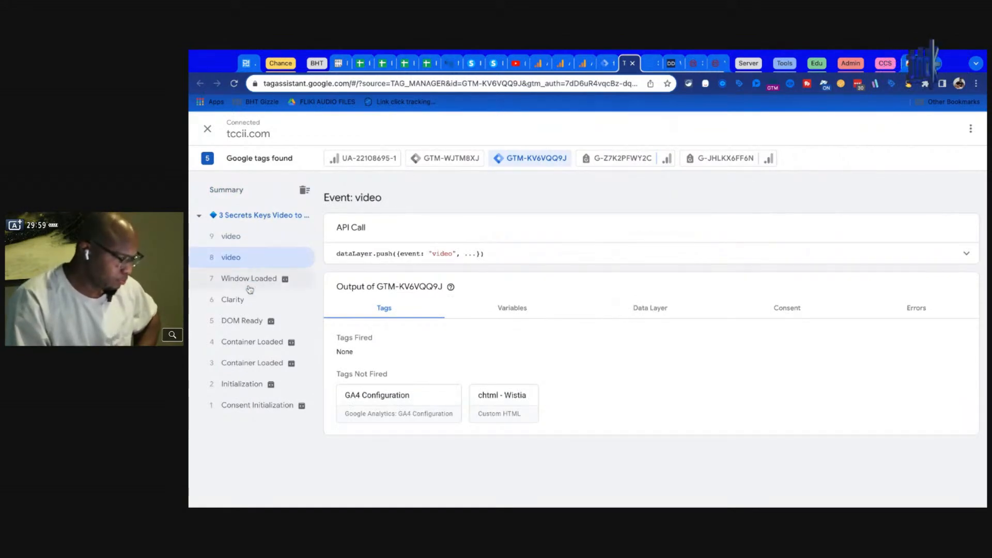
left_click(246, 296)
left_click(246, 282)
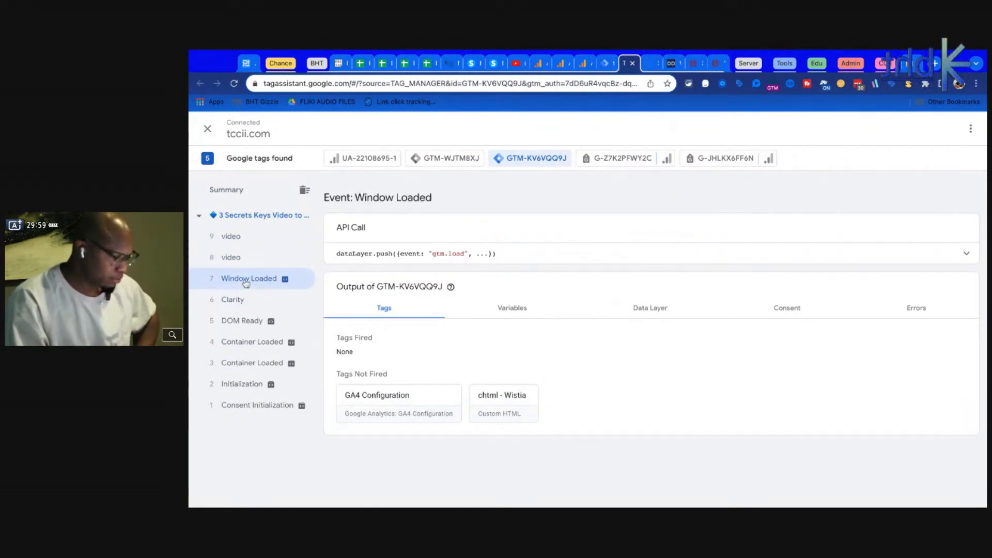
left_click(247, 321)
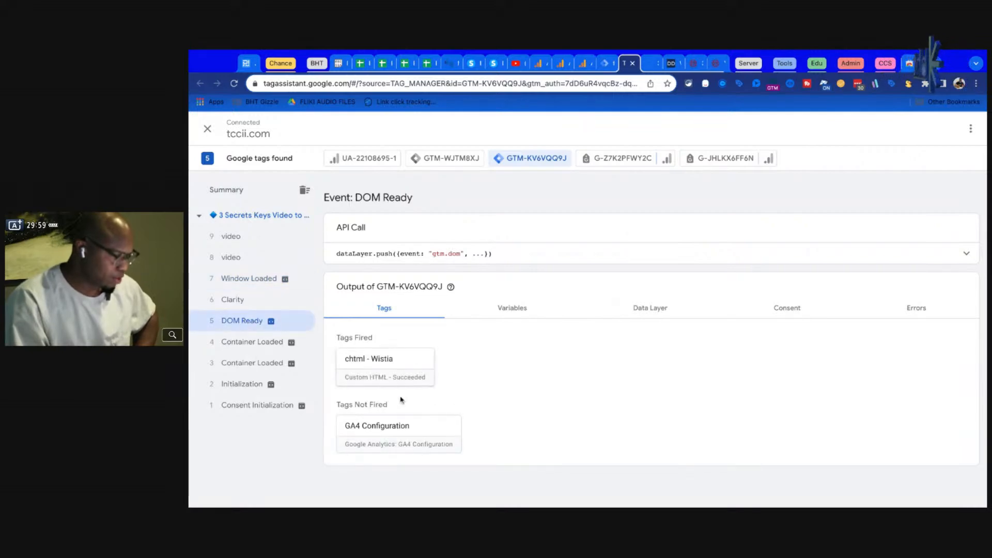
Inspect the chtml - Wistia tag details under DOM Ready with variables displayed as names, and return to the first video event.
left_click(387, 368)
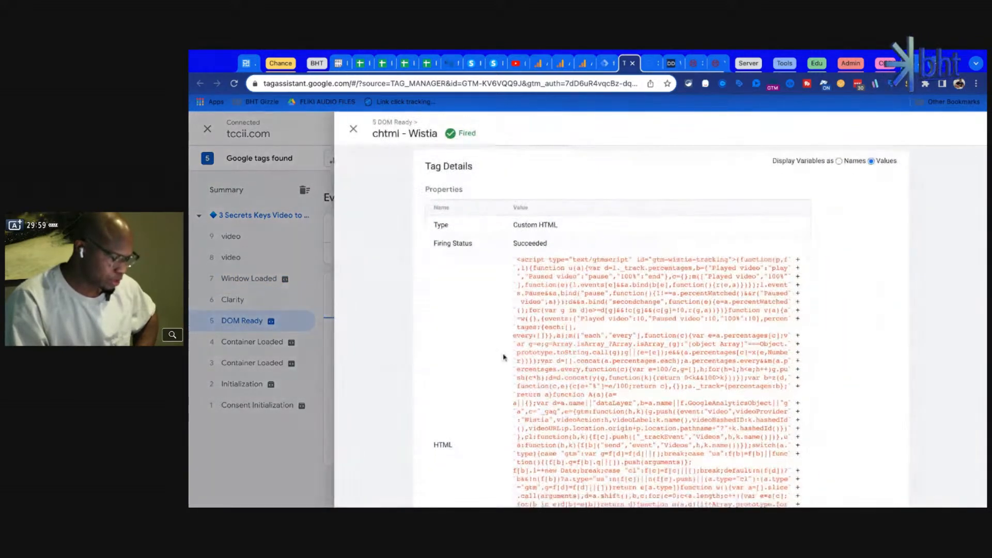
scroll(504, 356, "down", 10)
scroll(487, 343, "up", 10)
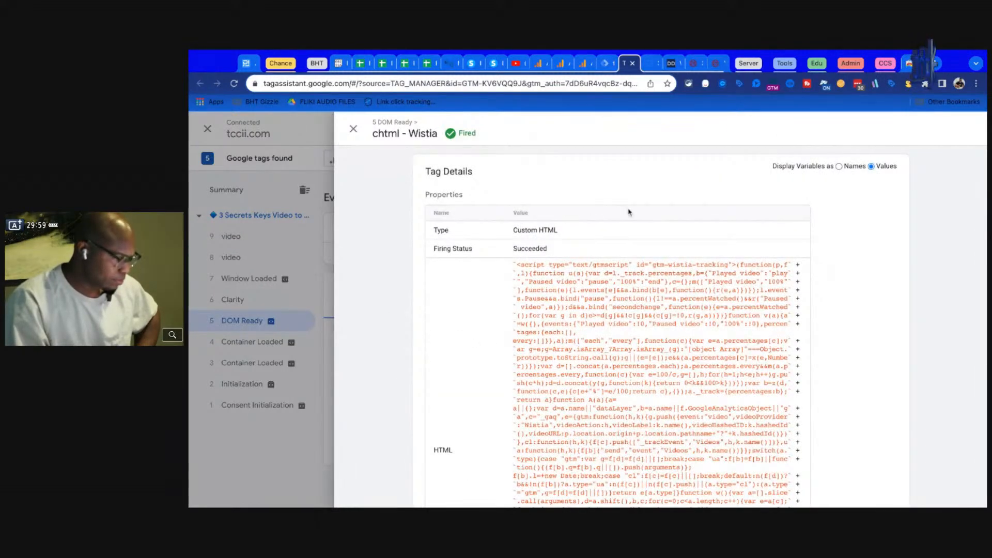
left_click(841, 166)
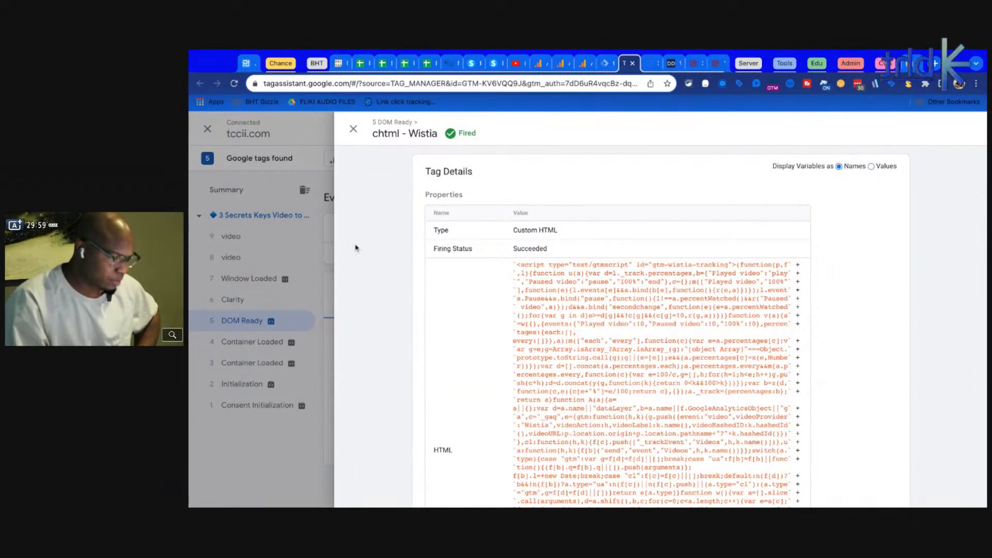
left_click(248, 262)
left_click(248, 259)
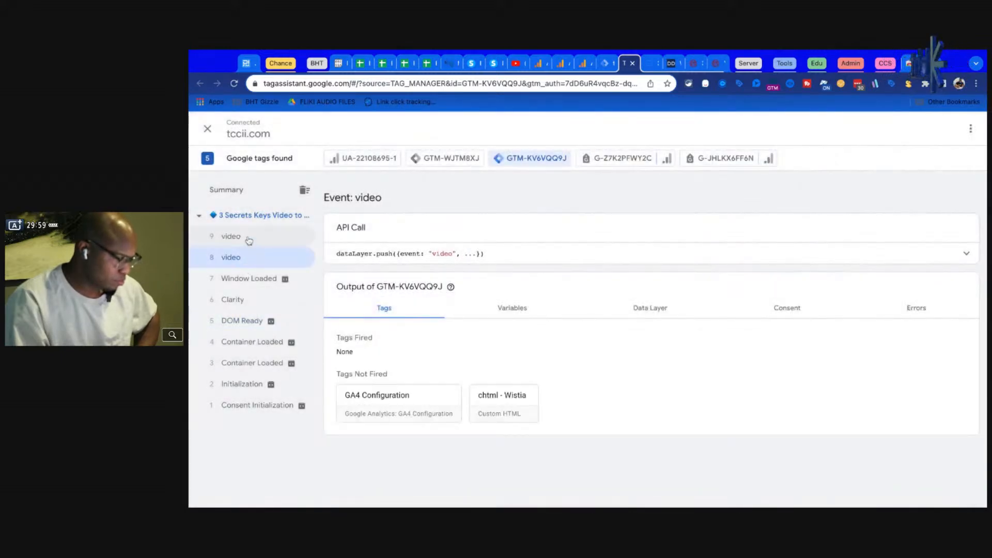
Skip the embedded video ahead to about 7:52 and expand the API call of the newest video event in Tag Assistant.
left_click(249, 240)
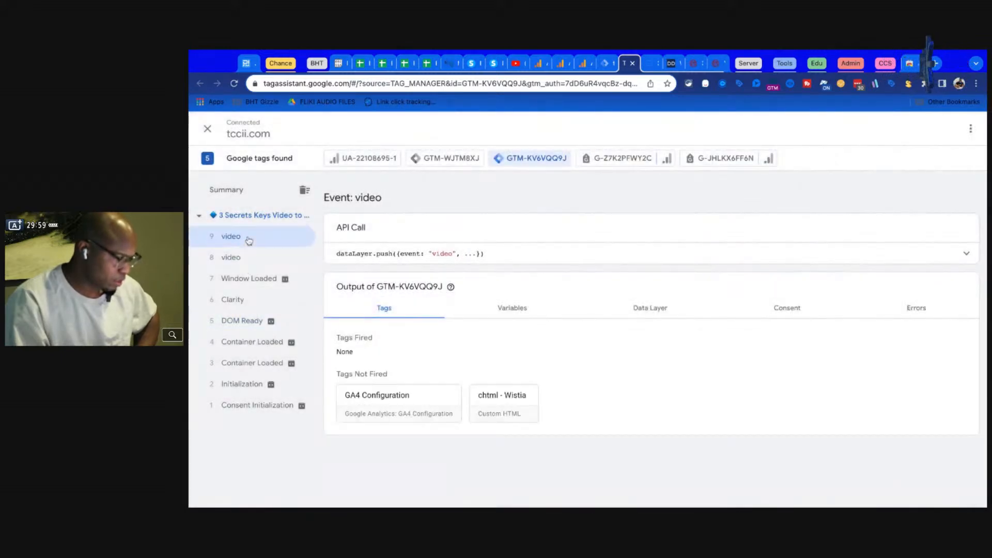
left_click(650, 65)
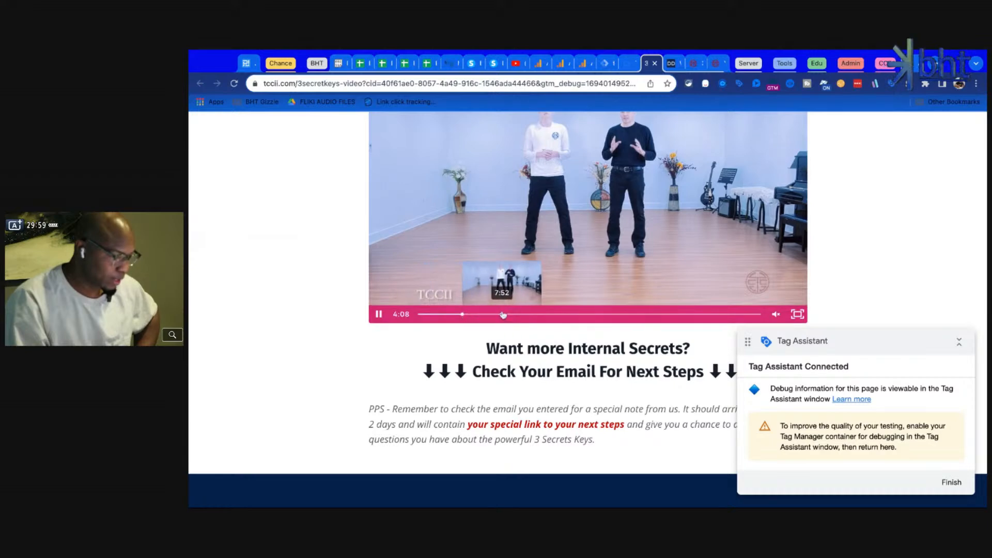
left_click(626, 64)
left_click(259, 236)
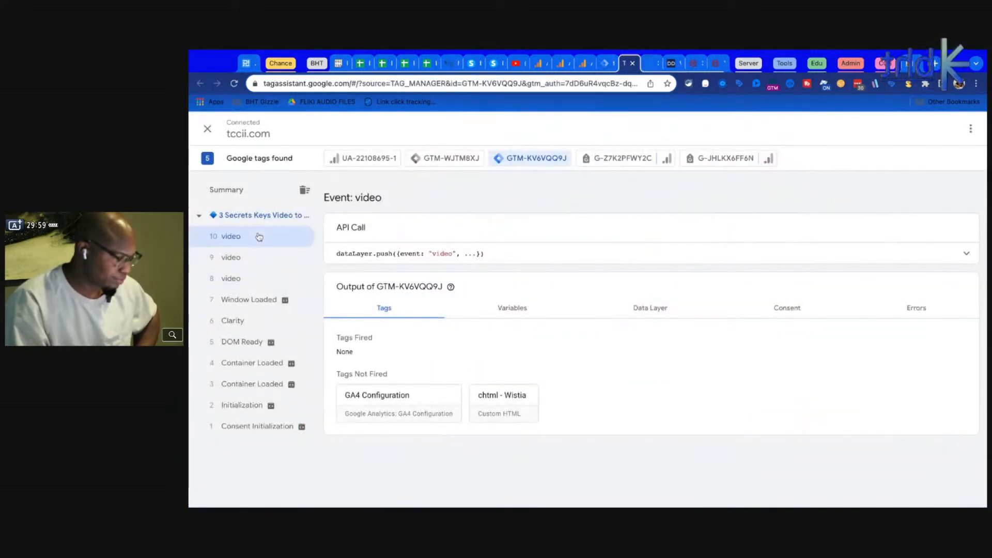
left_click(966, 255)
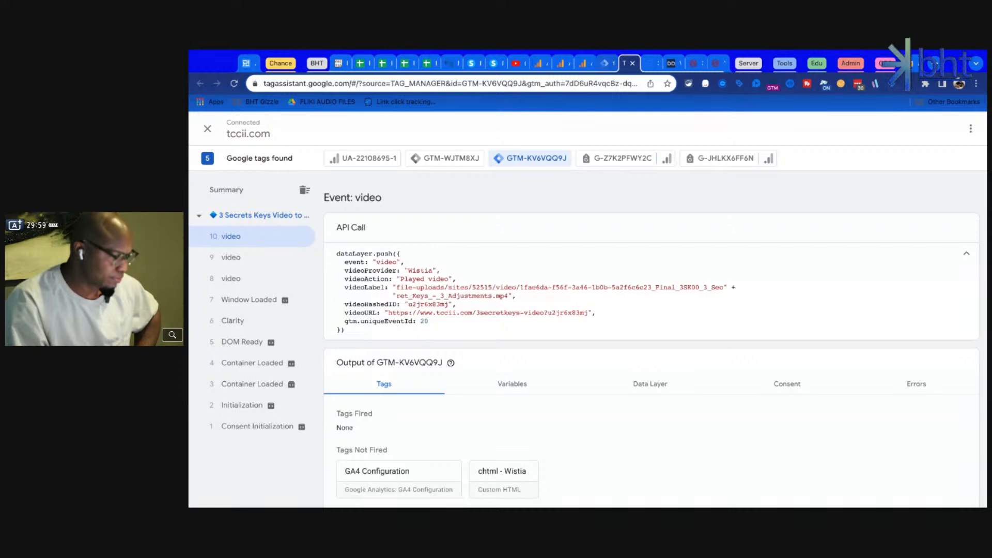
In Tag Manager, edit the GA4 Event - wistia_video_engagment tag and add an event parameter named videoProvider, copied from the video event's API call.
key("ctrl+shift+Tab")
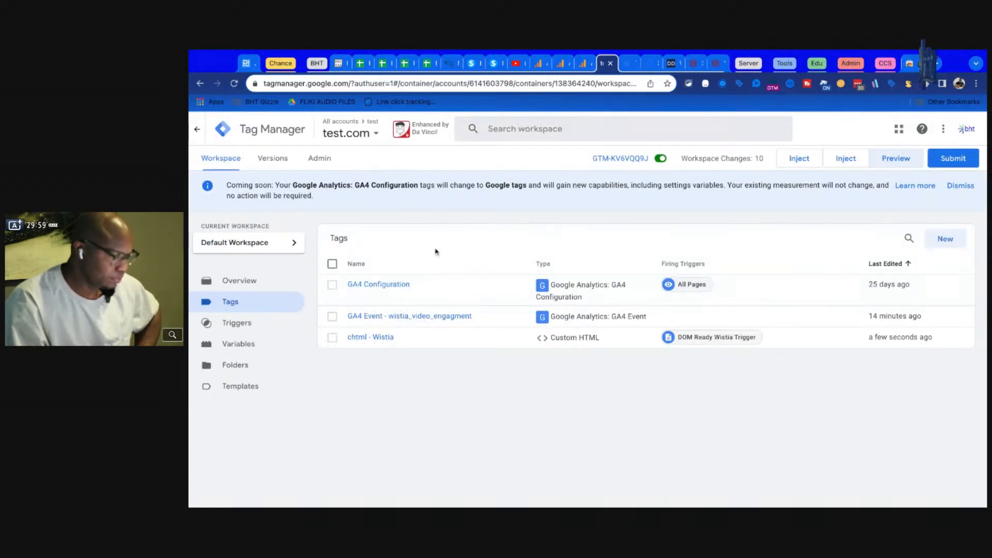
left_click(408, 315)
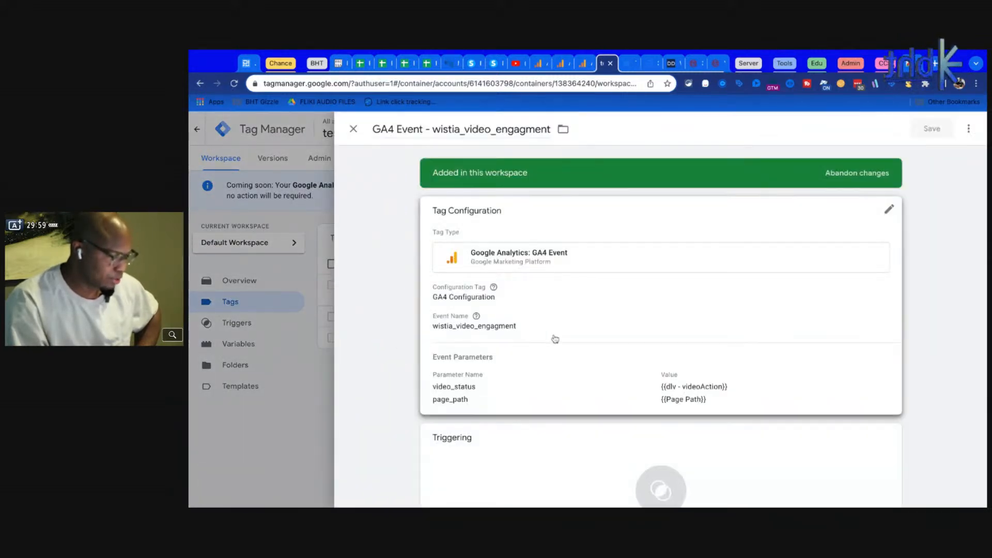
scroll(542, 341, "down", 1)
left_click(538, 347)
left_click(479, 408)
left_click(468, 403)
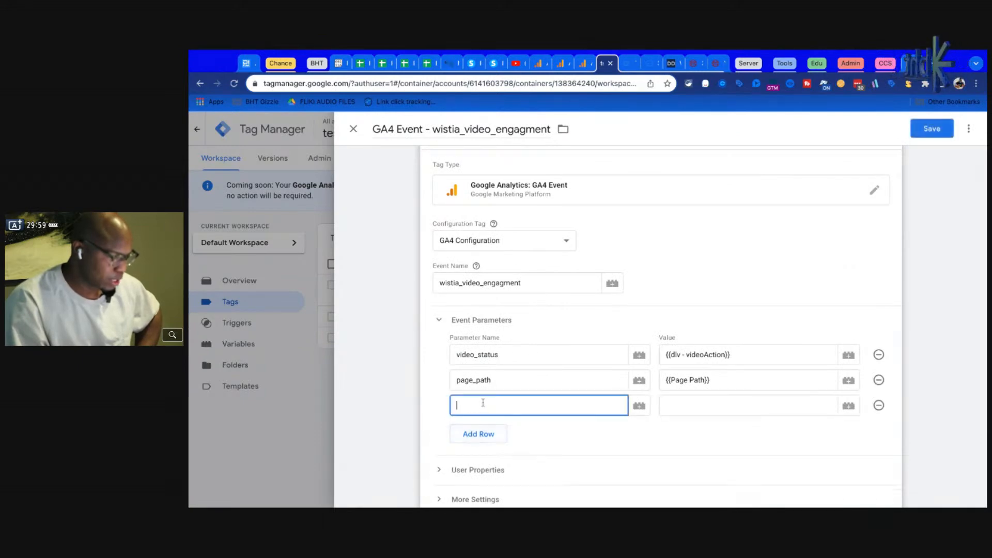
left_click(625, 62)
left_click_drag(346, 271, 397, 270)
key("ctrl+c")
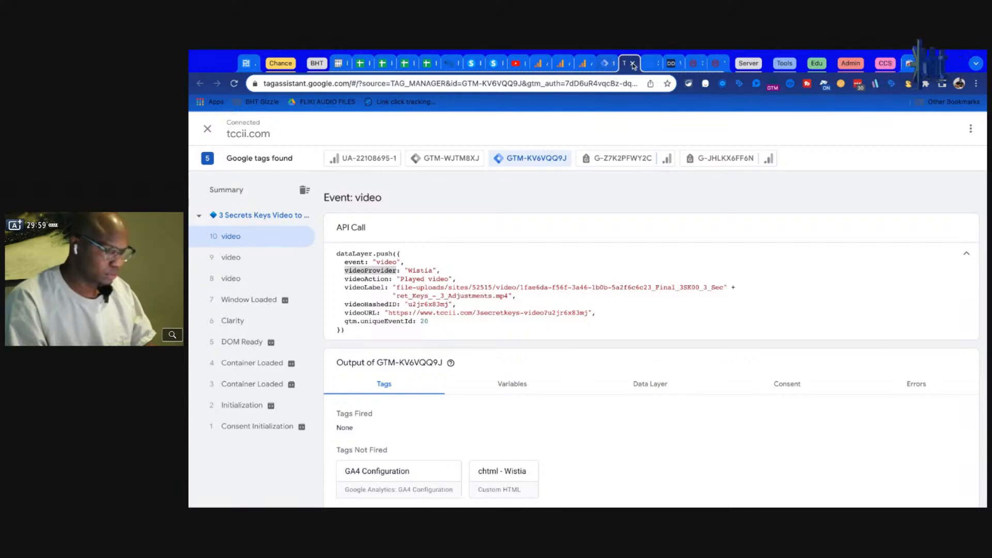
left_click(604, 64)
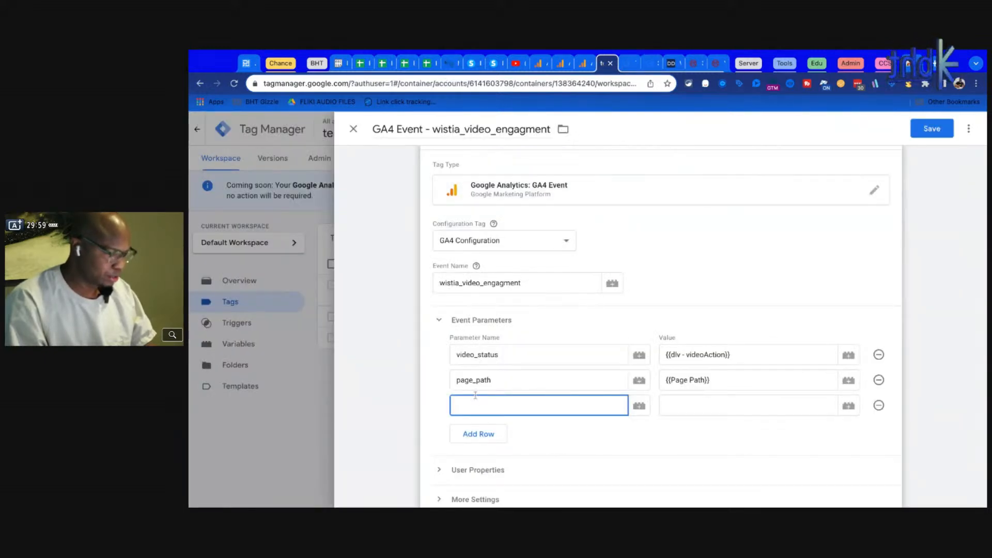
key("ctrl+v")
Add an event parameter row named videoAction, copying the key from the video event's API call in Tag Assistant.
left_click(478, 434)
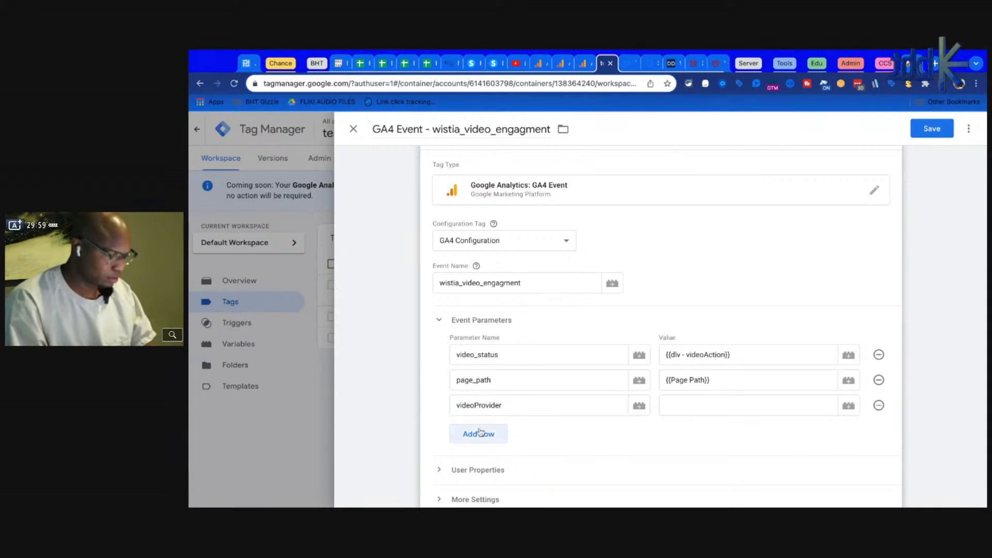
left_click(625, 63)
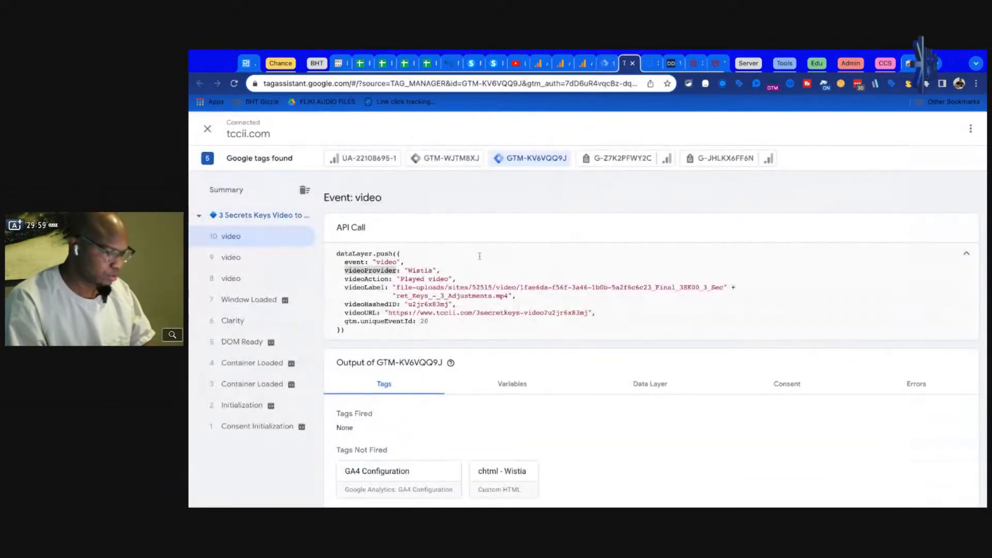
double_click(344, 279)
key("ctrl+c")
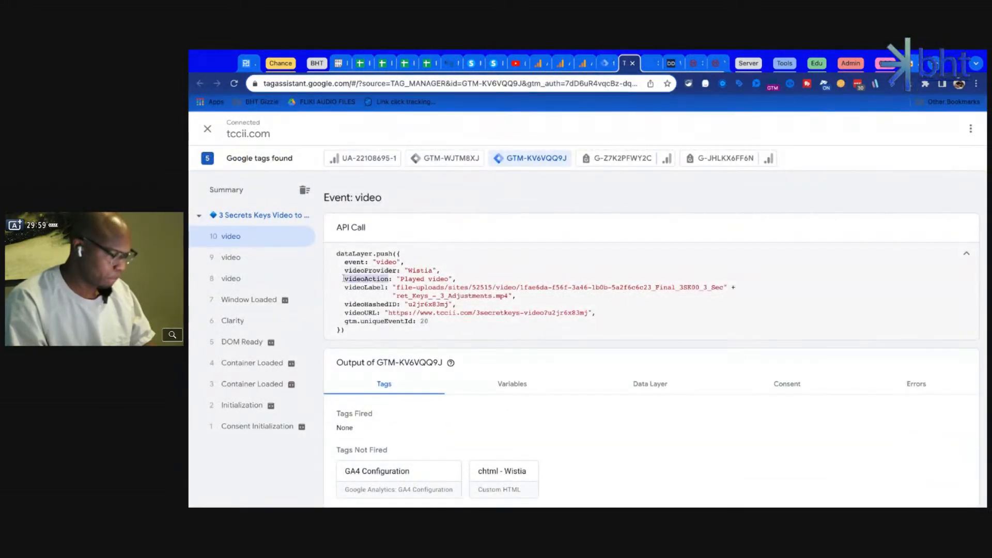
left_click(646, 63)
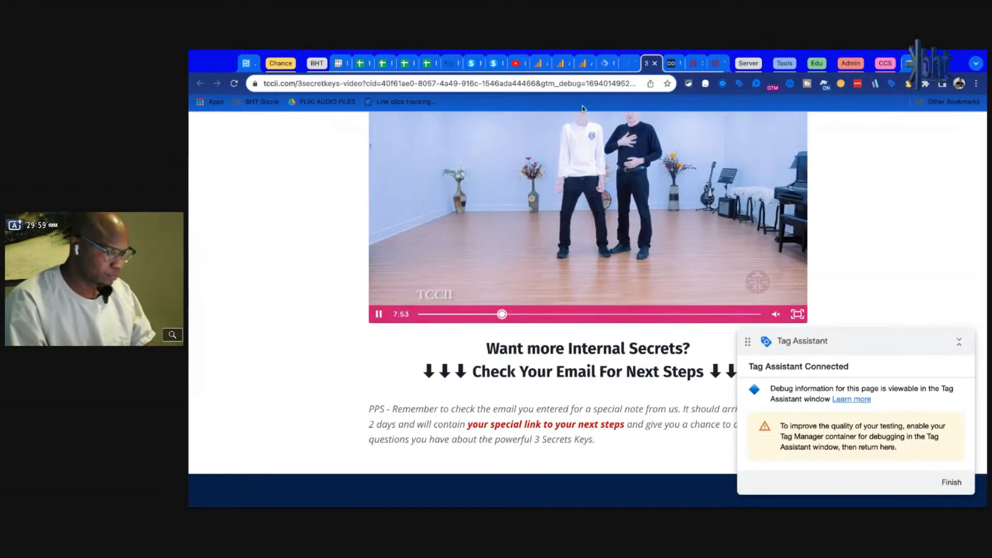
left_click(603, 63)
key("ctrl+v")
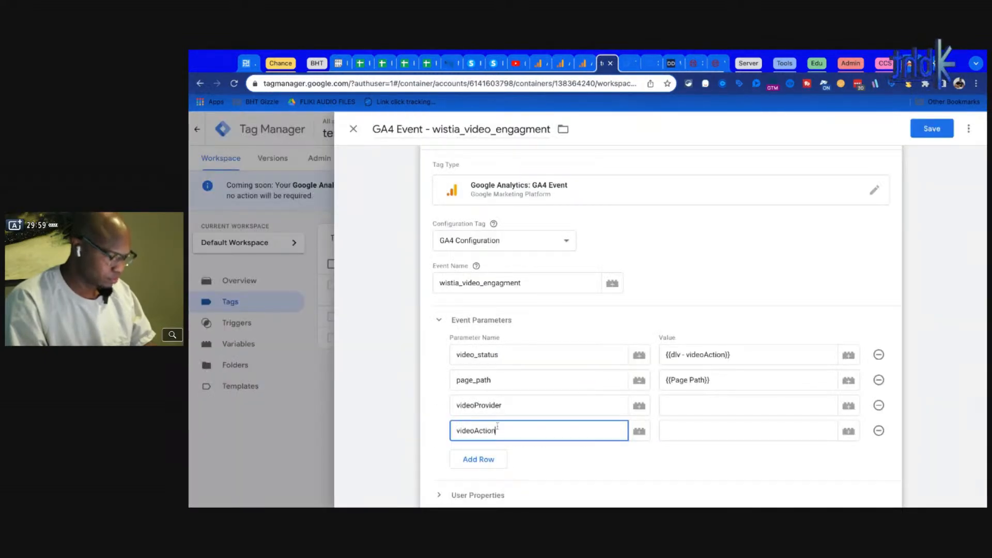
Try to add an event parameter row named videoLabel, using the key from the video event's API call.
left_click(489, 458)
left_click(488, 463)
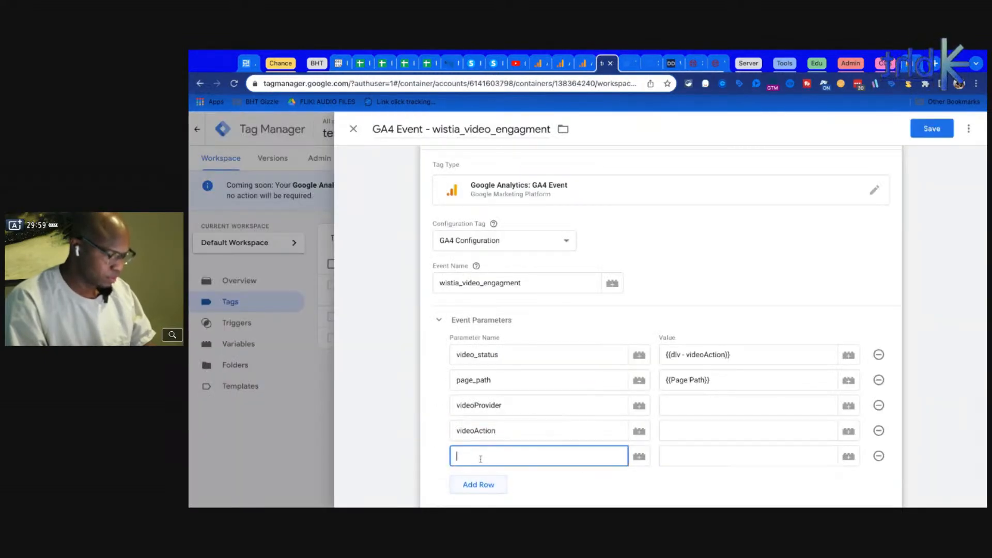
left_click(633, 63)
double_click(345, 288)
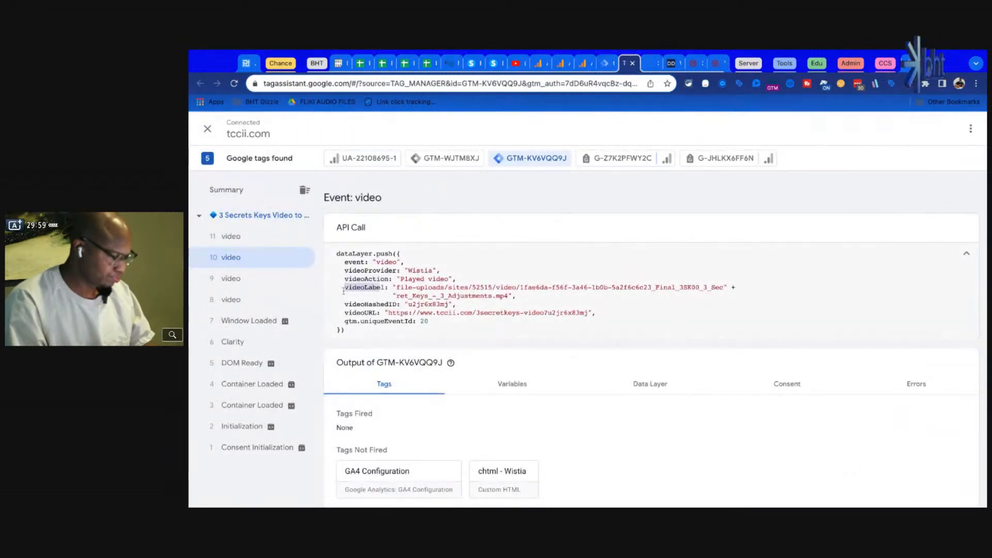
left_click(649, 66)
left_click(605, 63)
key("ctrl+v")
Add an event parameter row named videoHashedID, copying the key from the video event's API call.
scroll(478, 388, "down", 3)
left_click(474, 361)
left_click(473, 363)
left_click(626, 62)
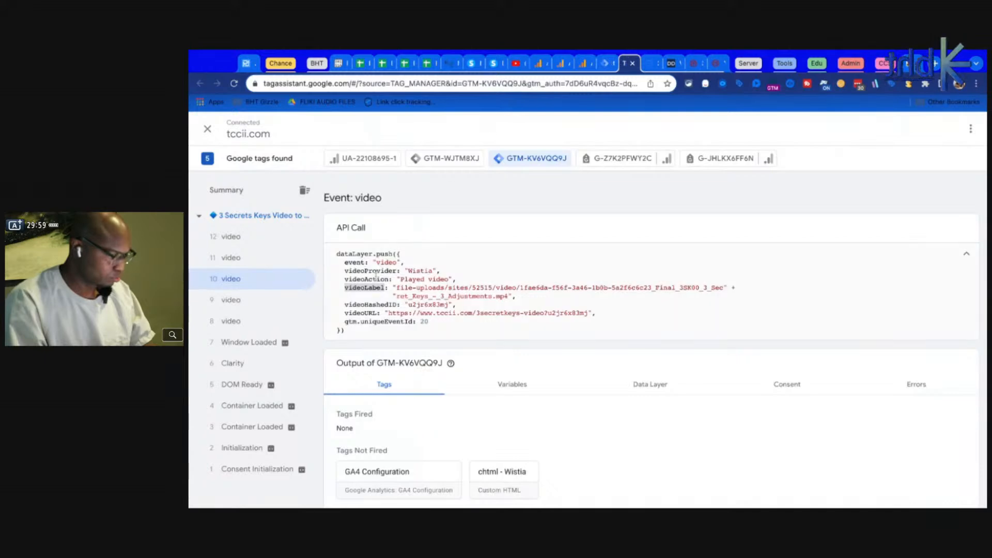
double_click(346, 305)
key("ctrl+c")
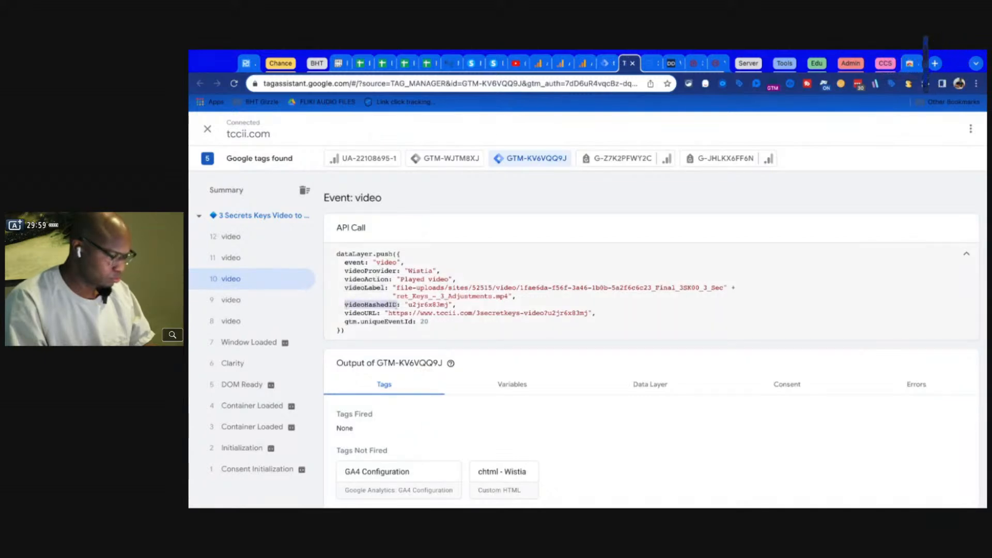
left_click(651, 65)
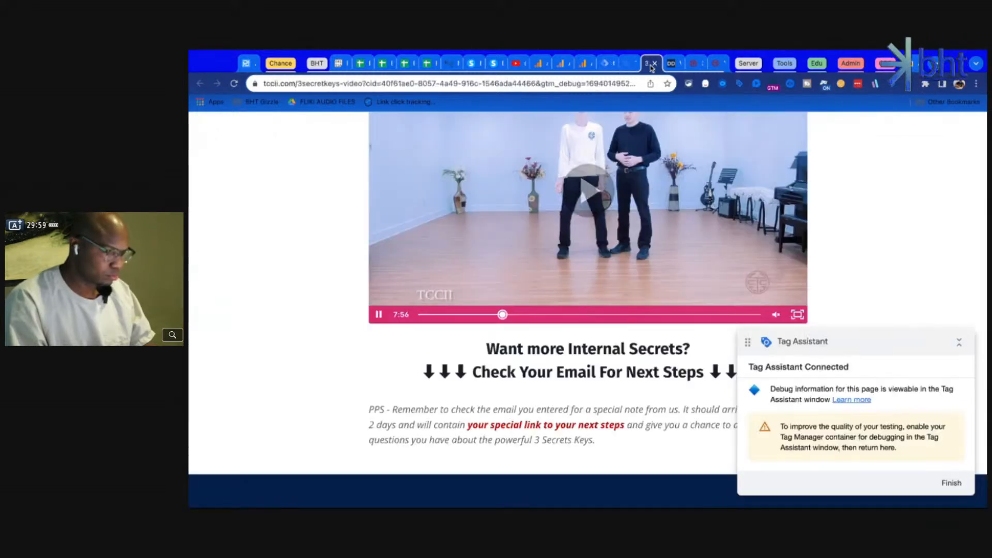
left_click(605, 64)
key("ctrl+v")
Add an event parameter row named videoURL, copying the key from the video event's API call.
left_click(478, 383)
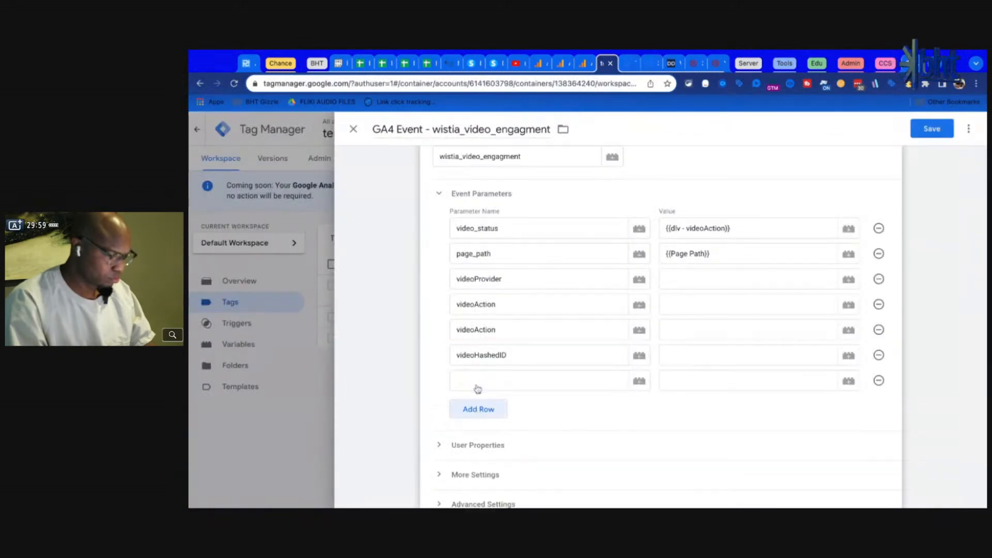
left_click(641, 66)
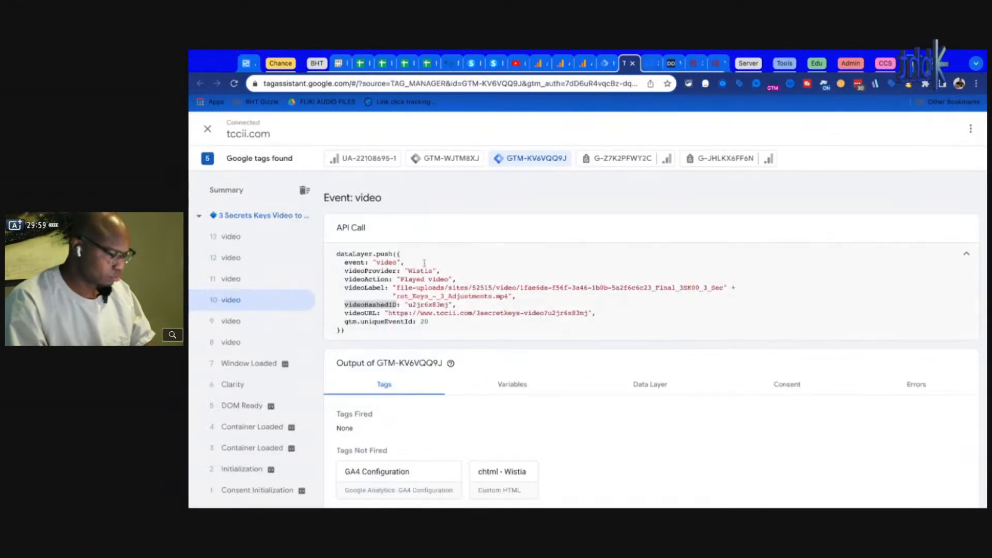
left_click(346, 315)
key("shift+Right")
key("shift+Right")
key("shift+Right")
key("shift+Right")
key("shift+Right")
key("shift+Right")
key("shift+Right")
key("shift+Right")
key("shift+Up")
key("shift+Down")
key("super+c")
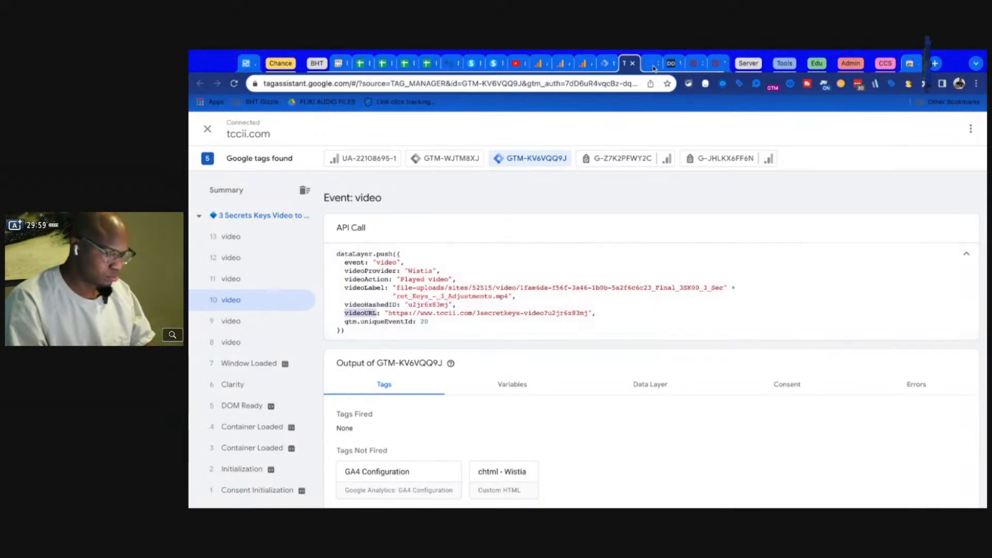
left_click(647, 63)
left_click(617, 63)
left_click(467, 377)
key("super+v")
Set the videoProvider parameter's value to {{dlv - videoProvider}} and the first videoAction parameter's value to {{dlv - videoAction}}.
left_click(661, 284)
type("{{")
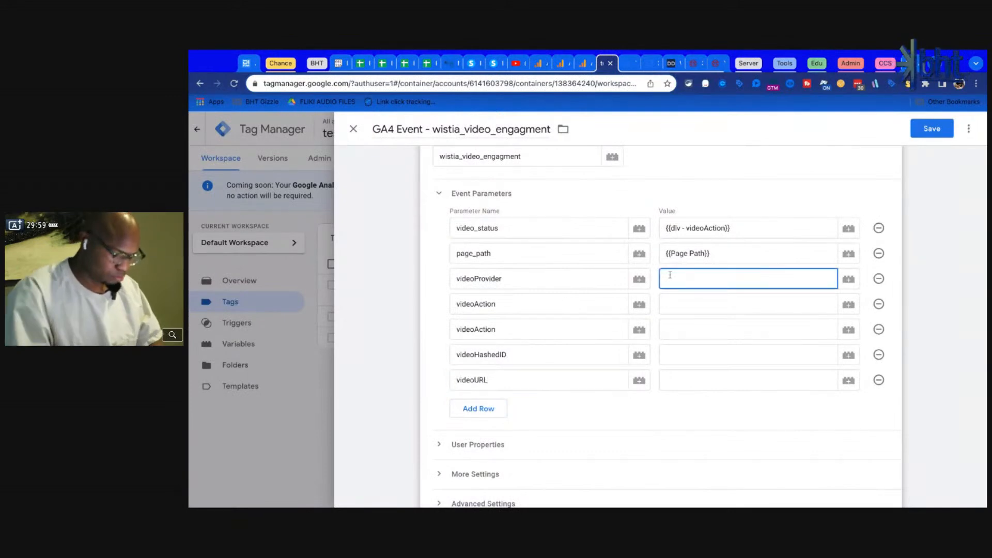
type("vid")
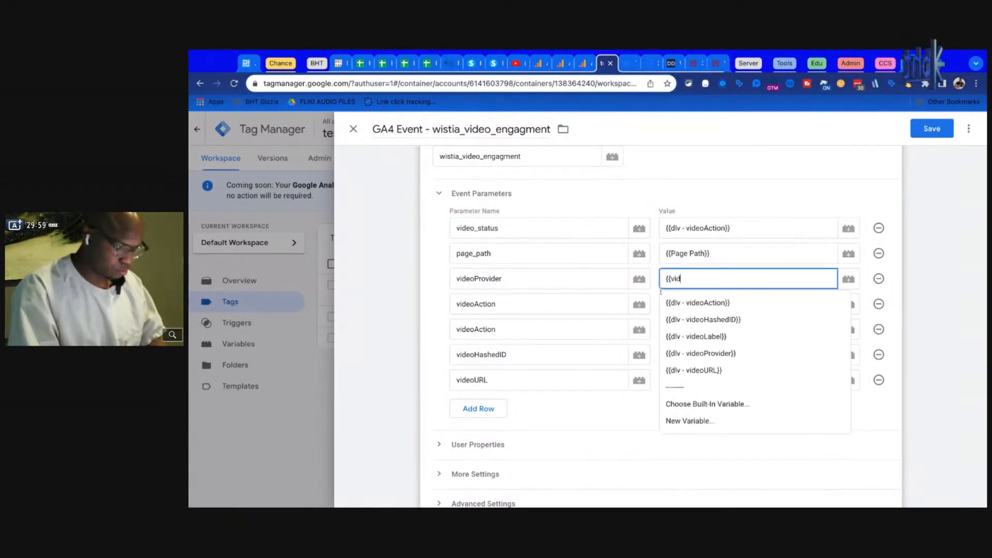
left_click(700, 353)
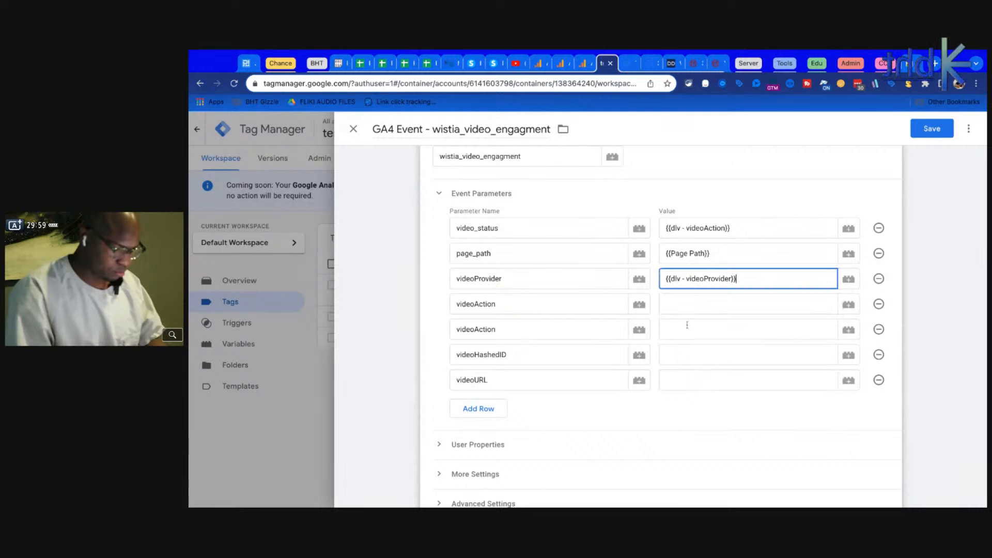
left_click(692, 309)
type("{{")
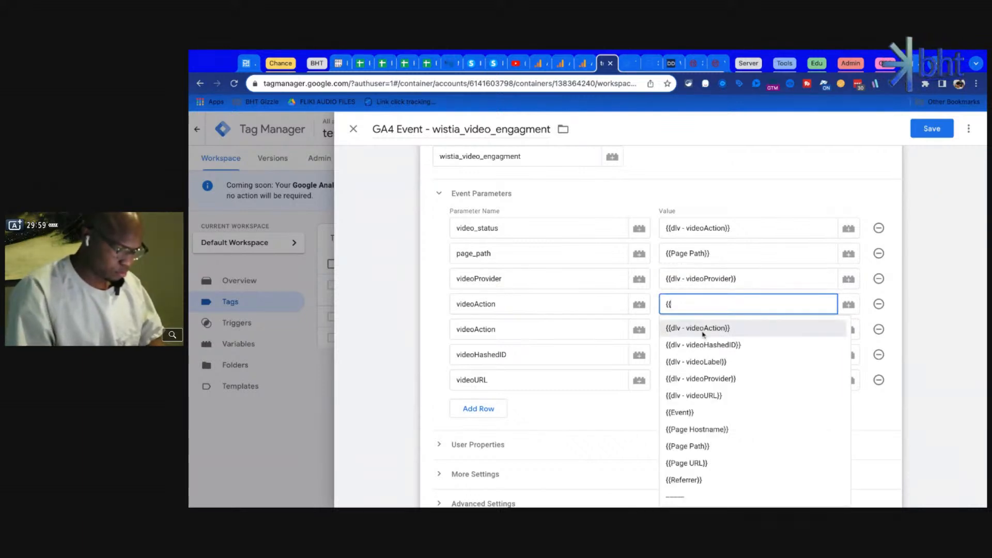
left_click(702, 328)
Give the duplicate videoAction parameter the value {{dlv - videoLabel}} and rename the parameter videoLabel.
left_click(693, 327)
type("{{")
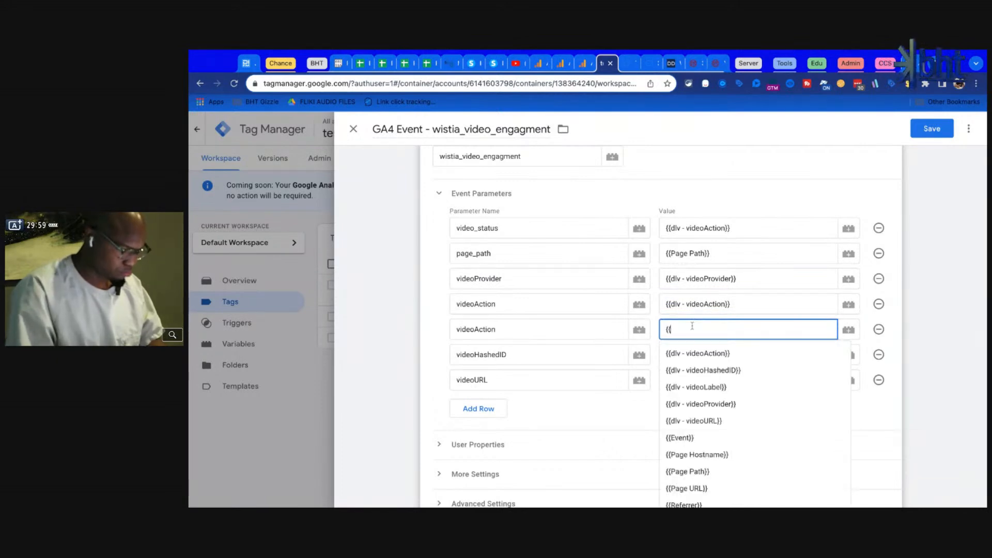
left_click(629, 64)
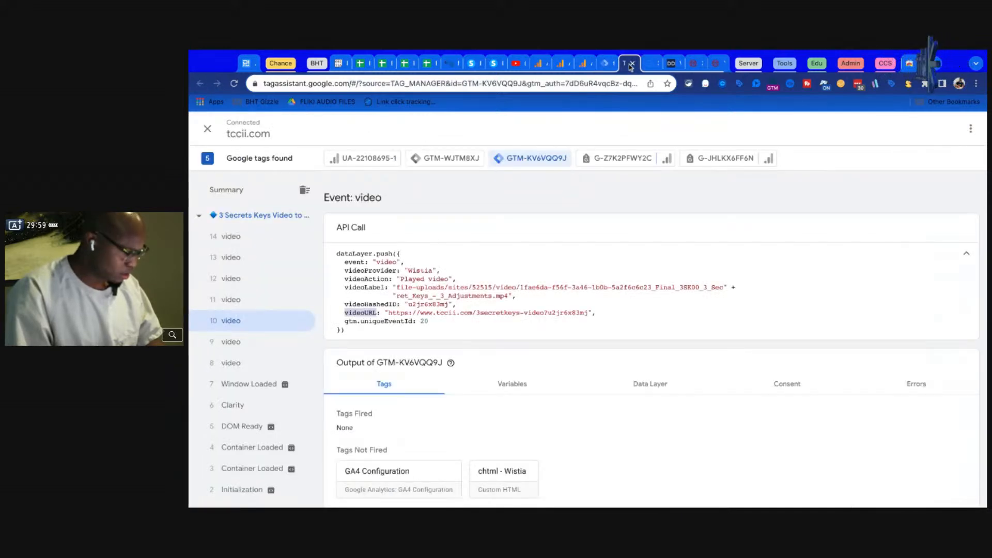
left_click(609, 63)
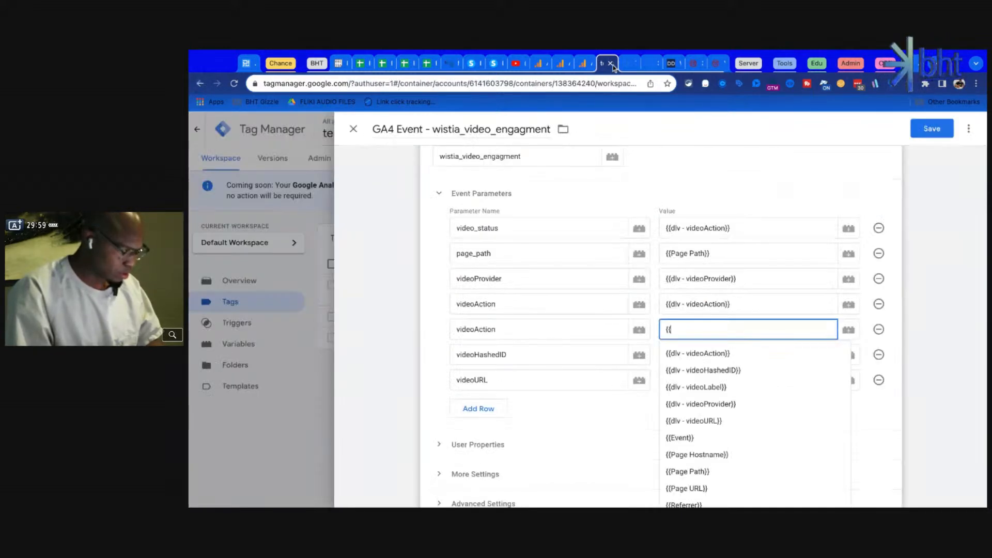
left_click(714, 388)
left_click(507, 328)
key("shift+Left")
key("shift+Left")
key("shift+Left")
key("shift+Left")
key("shift+Left")
key("shift+Left")
type("Lab")
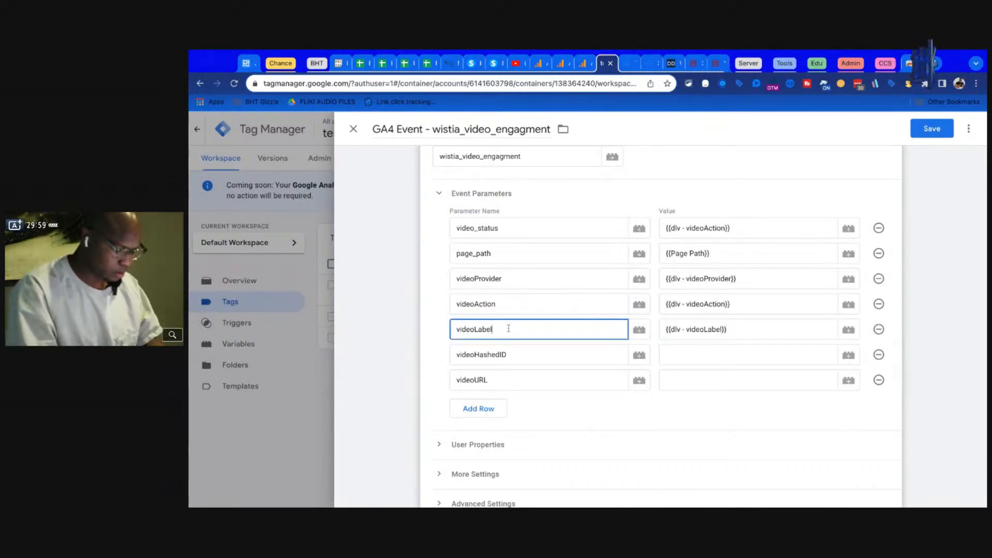
type("el")
Set the videoHashedID parameter's value to {{dlv - videoHashedID}} and the videoURL parameter's value to {{dlv - videoURL}}.
left_click(686, 355)
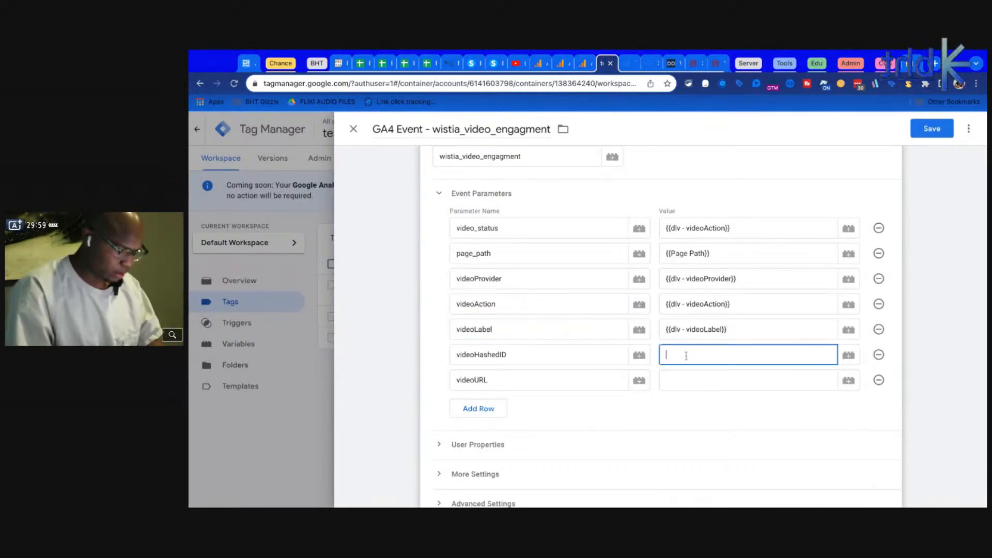
type("{{")
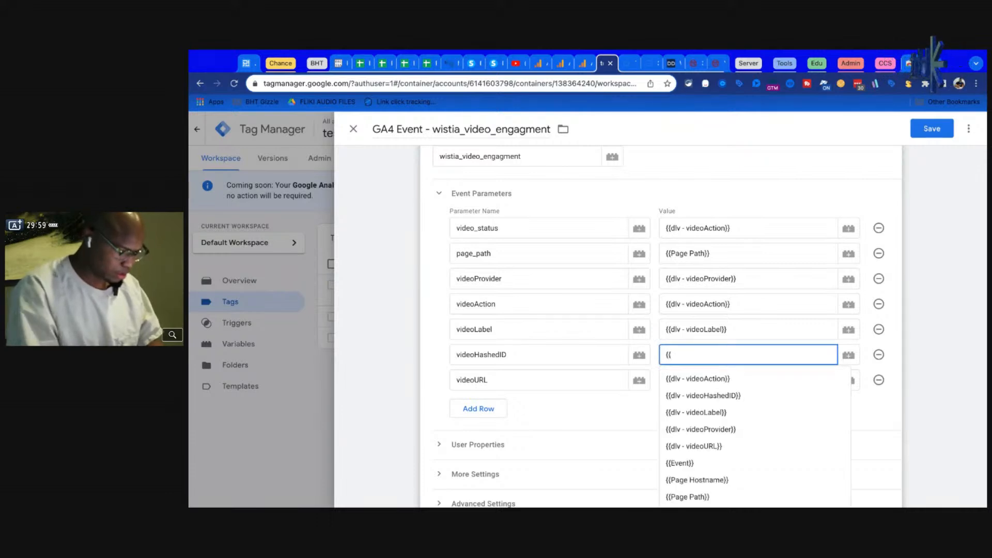
left_click(672, 395)
left_click(573, 396)
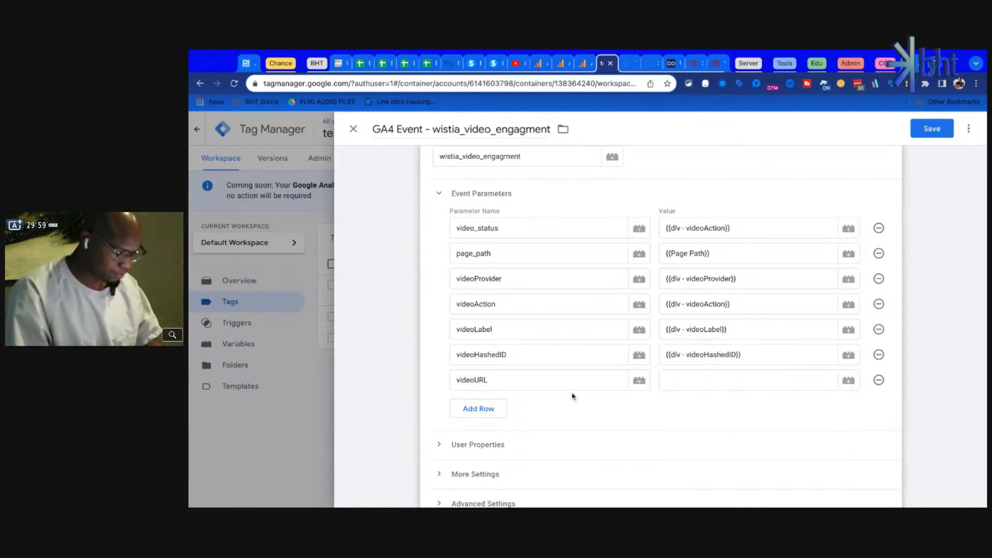
left_click(677, 377)
type("{{")
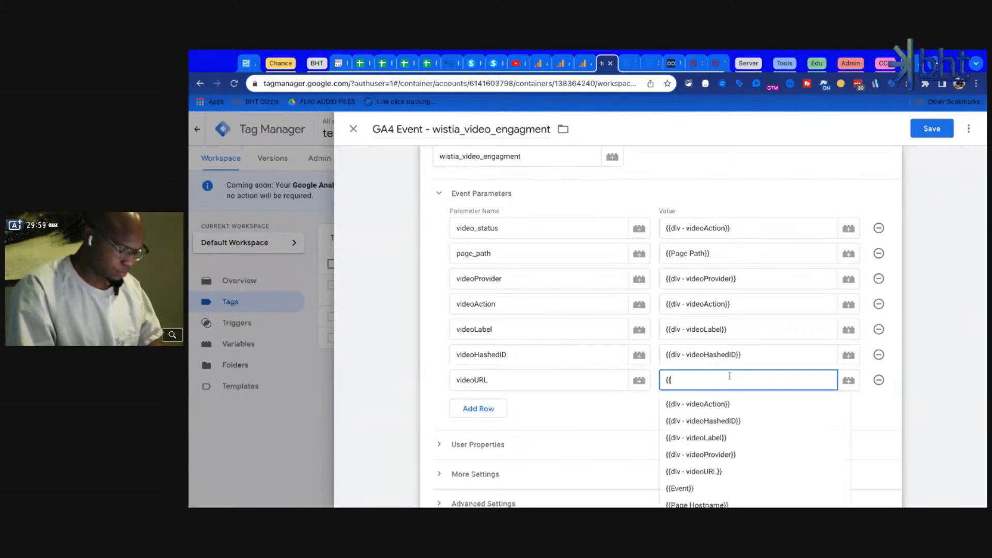
left_click(727, 471)
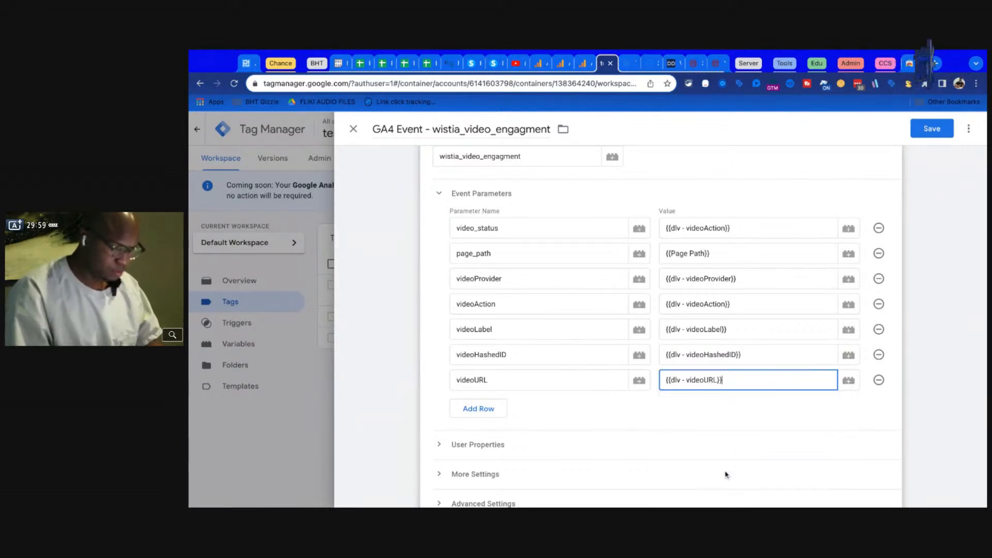
Save the GA4 Event - wistia_video_engagment tag without a firing trigger and open the container's triggers list.
key("super+Tab")
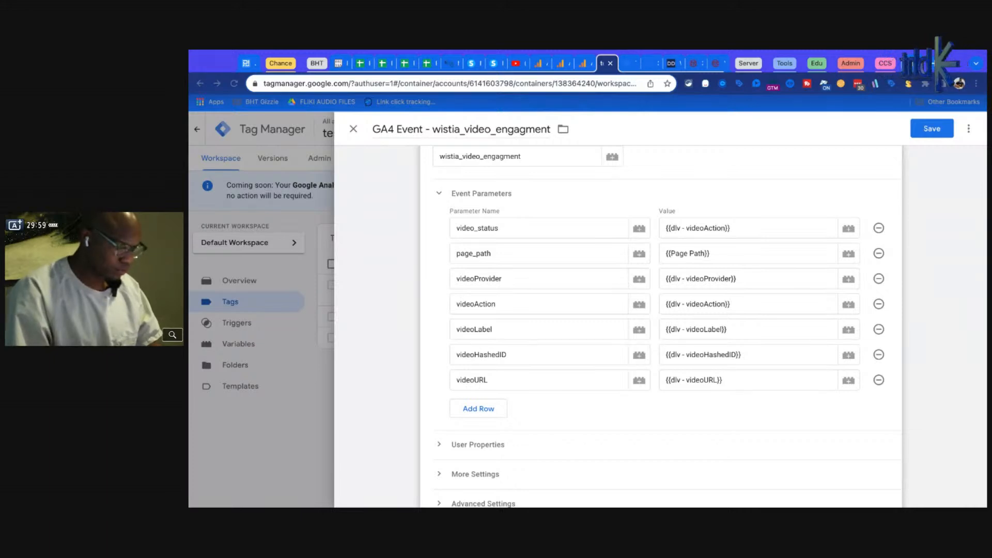
left_click(739, 386)
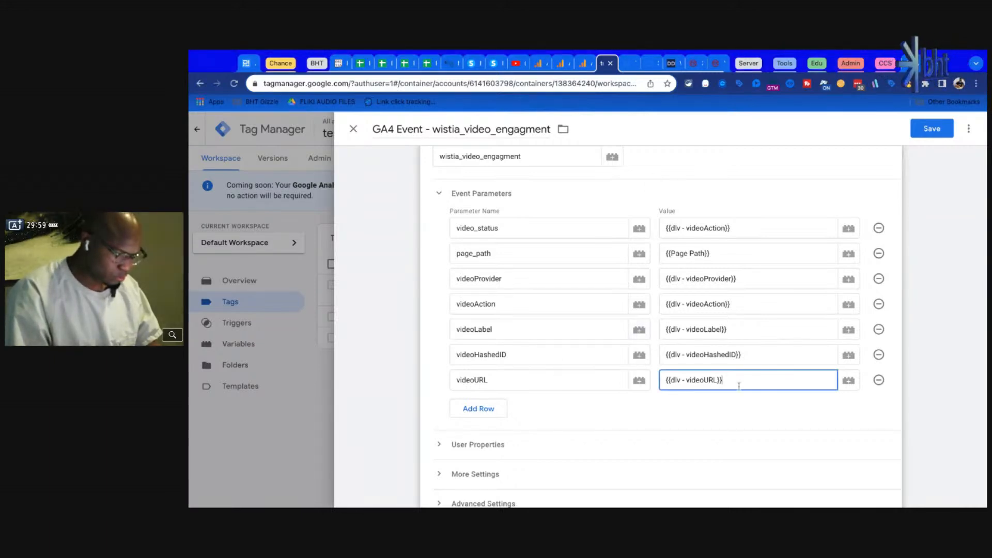
scroll(544, 341, "up", 4)
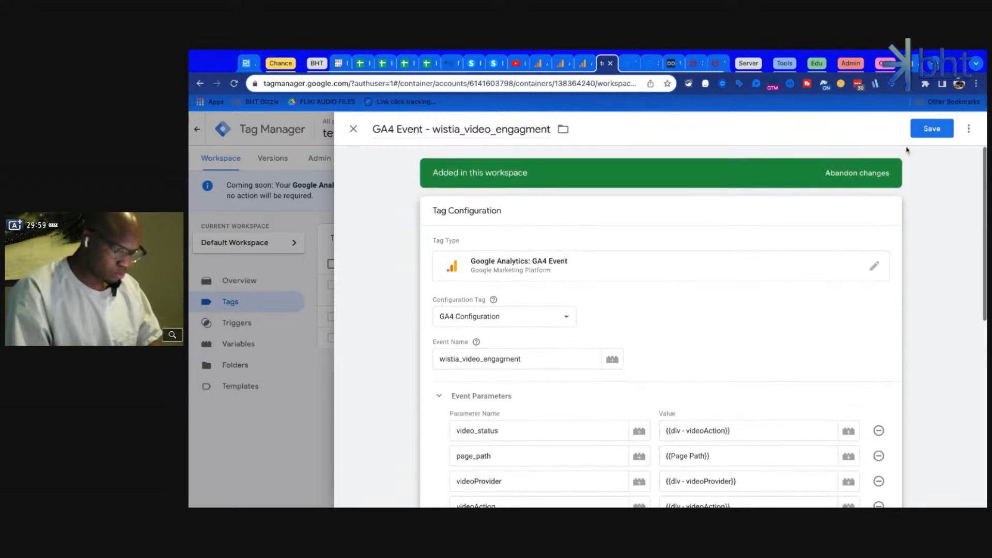
left_click(932, 129)
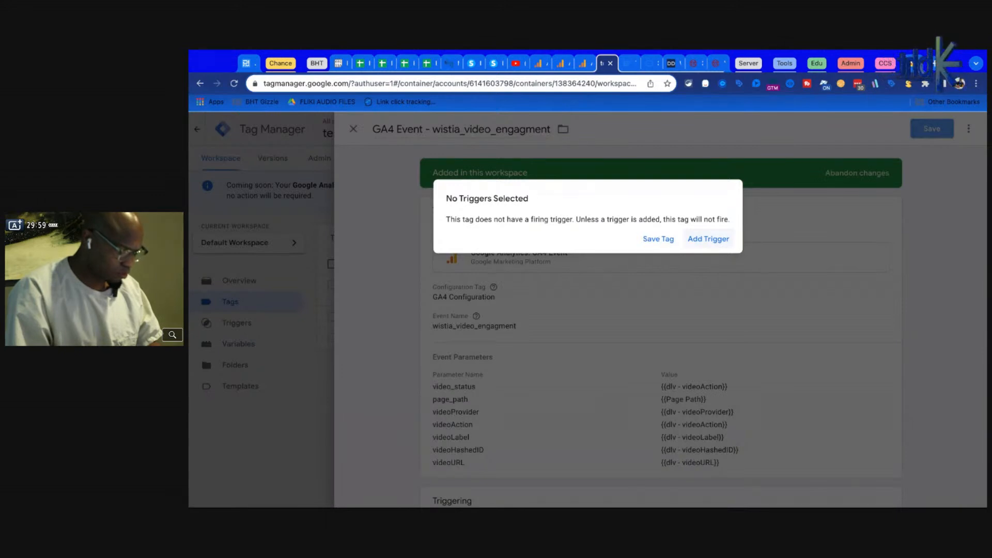
left_click(658, 239)
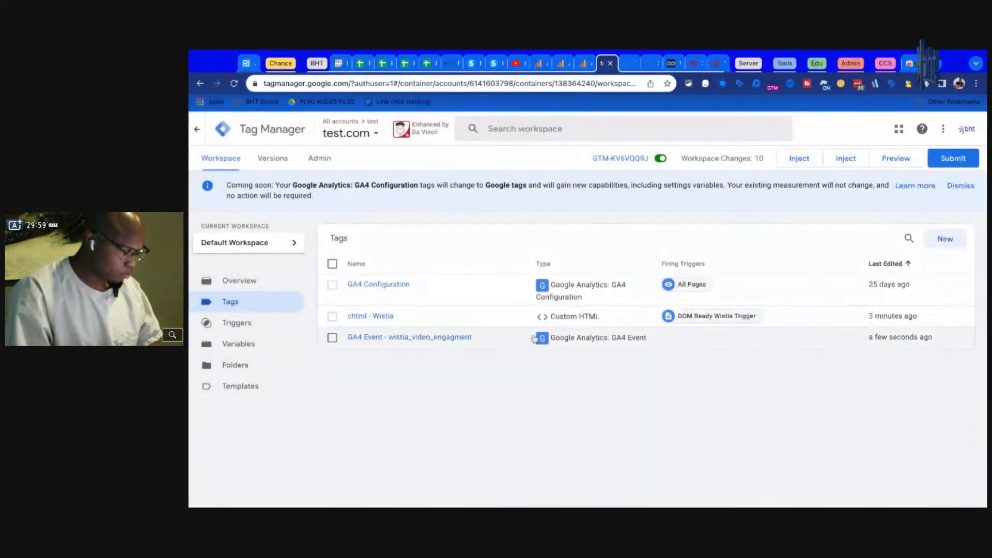
left_click(237, 323)
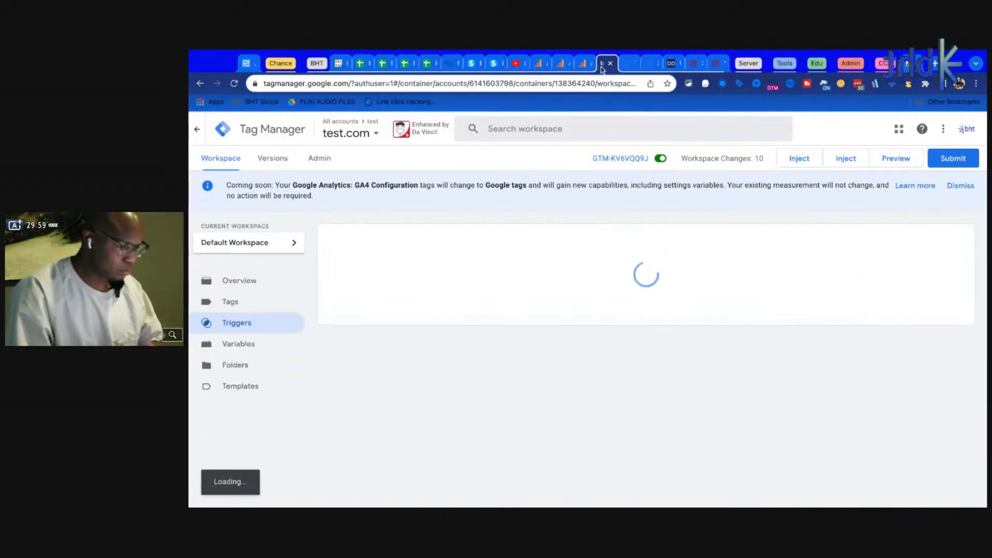
Switch to Tag Assistant and compare the API call values of video events 8 to 14.
left_click(630, 63)
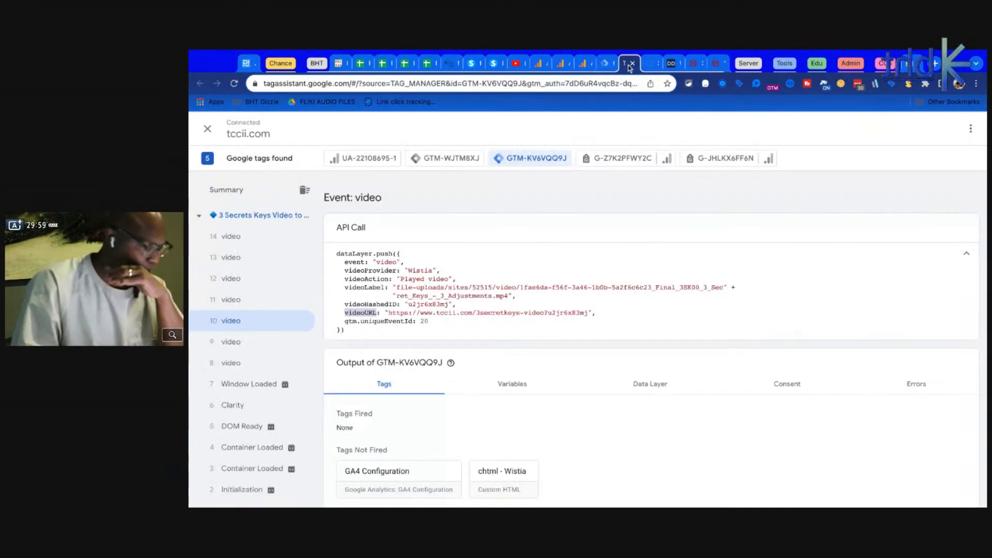
left_click(249, 302)
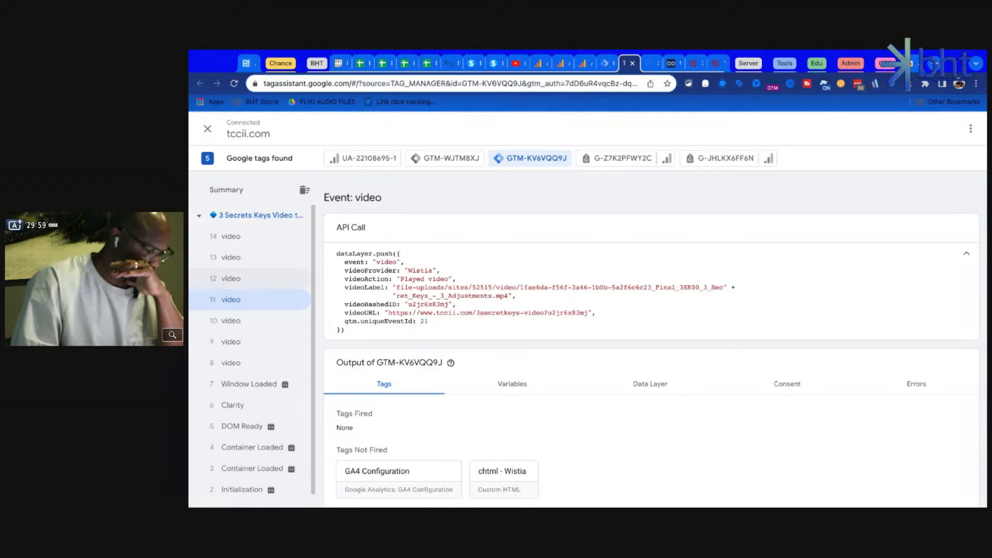
left_click(242, 279)
left_click(250, 261)
left_click(250, 240)
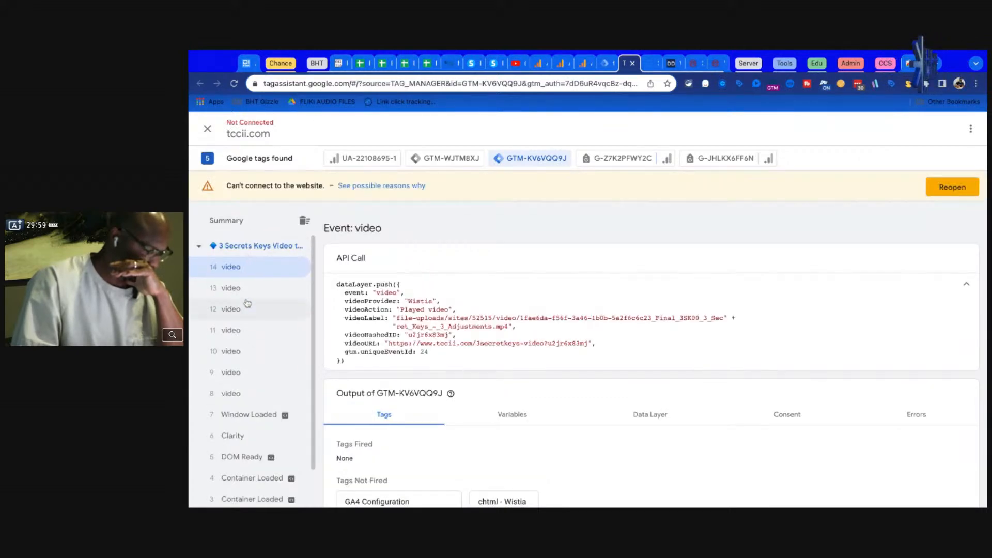
left_click(248, 304)
left_click(244, 347)
left_click(240, 373)
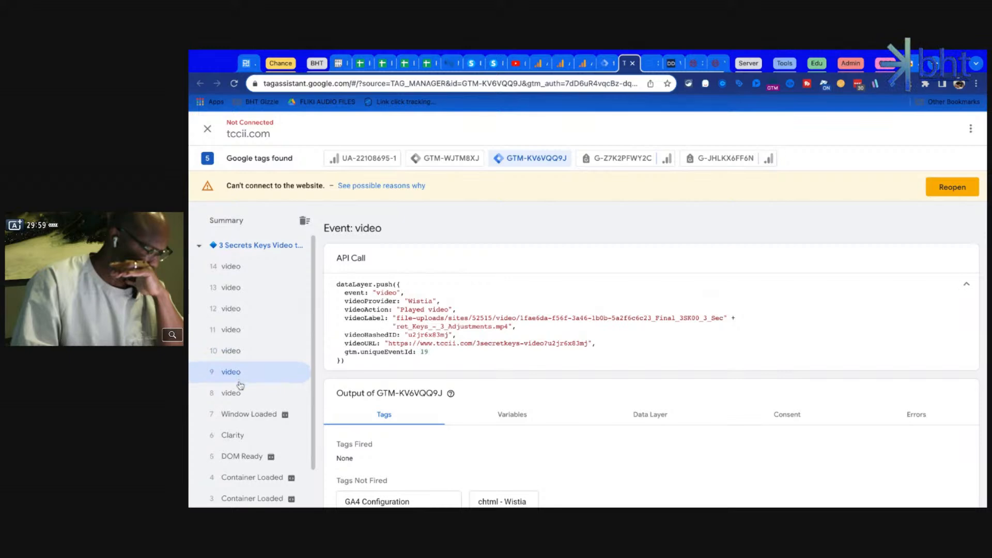
scroll(240, 384, "down", 1)
left_click(243, 355)
left_click(274, 312)
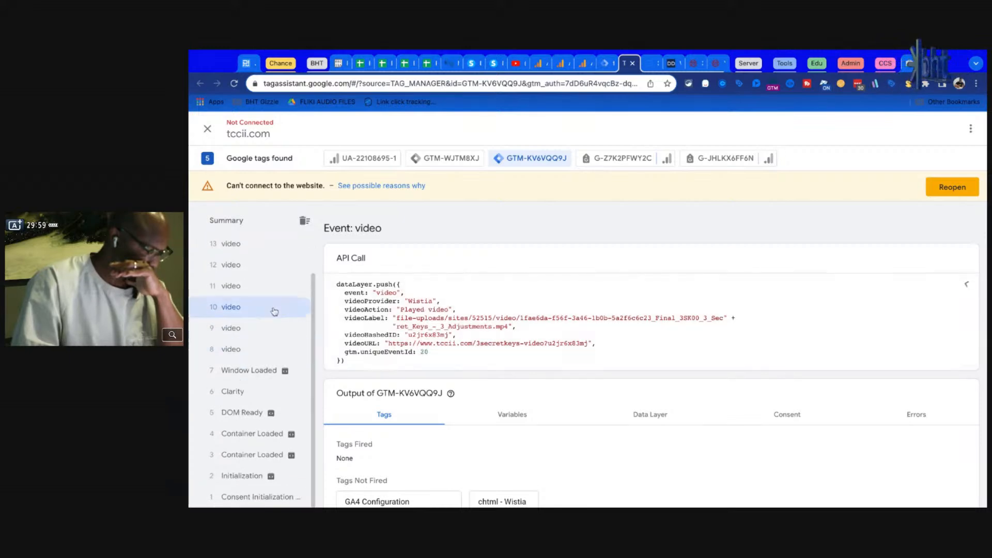
left_click(251, 284)
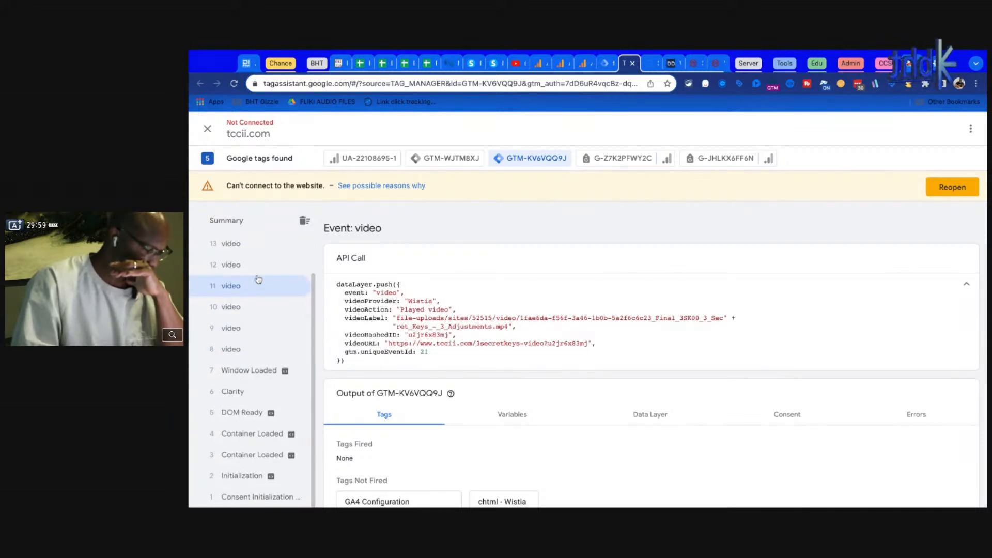
left_click(255, 267)
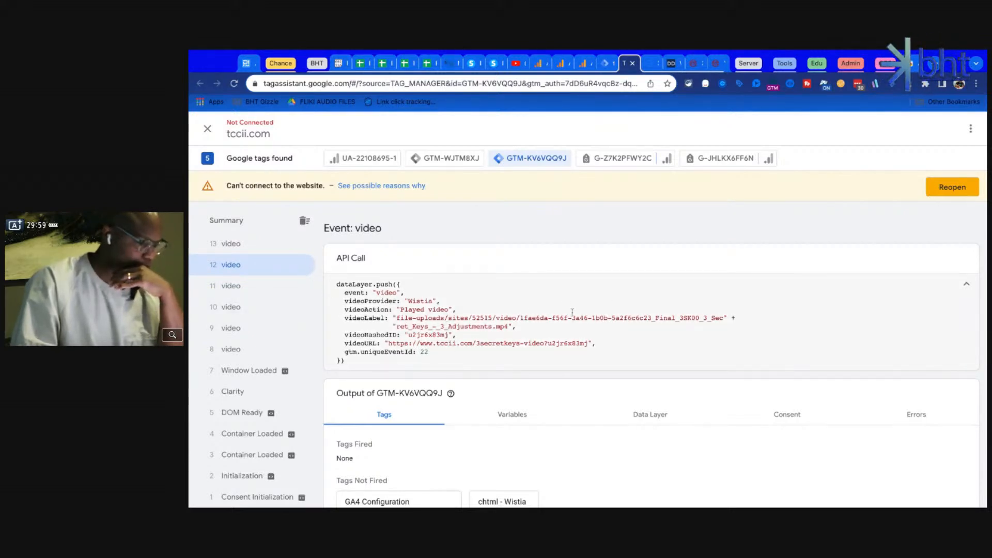
scroll(549, 327, "down", 1)
scroll(549, 332, "up", 1)
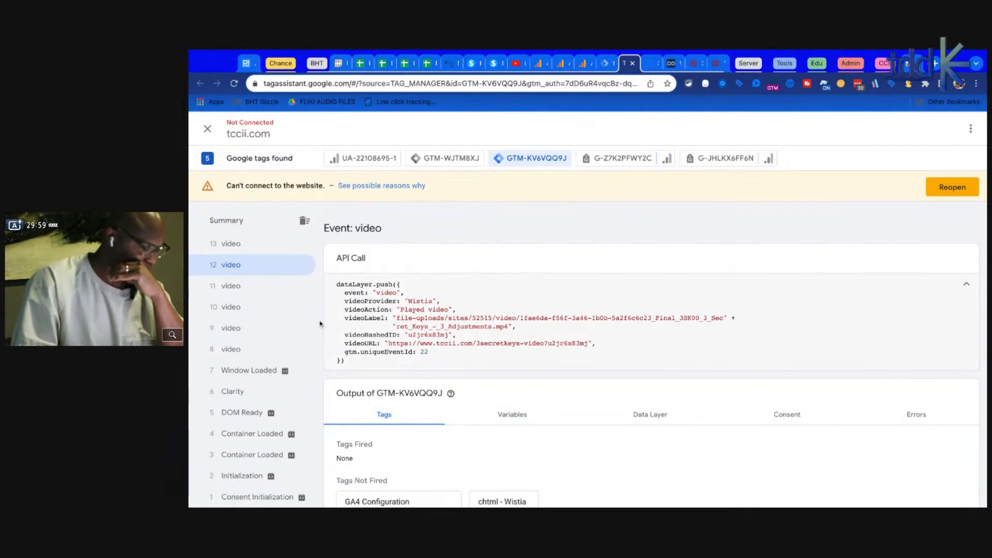
Examine the Clarity event's API call and recheck those of video events 9, 11, 12 and 13.
left_click(242, 394)
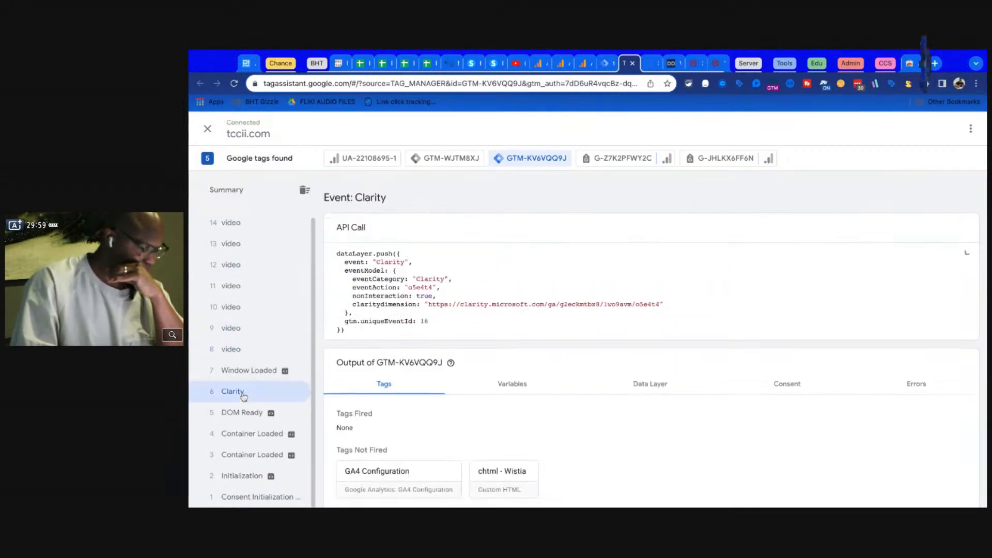
left_click(240, 327)
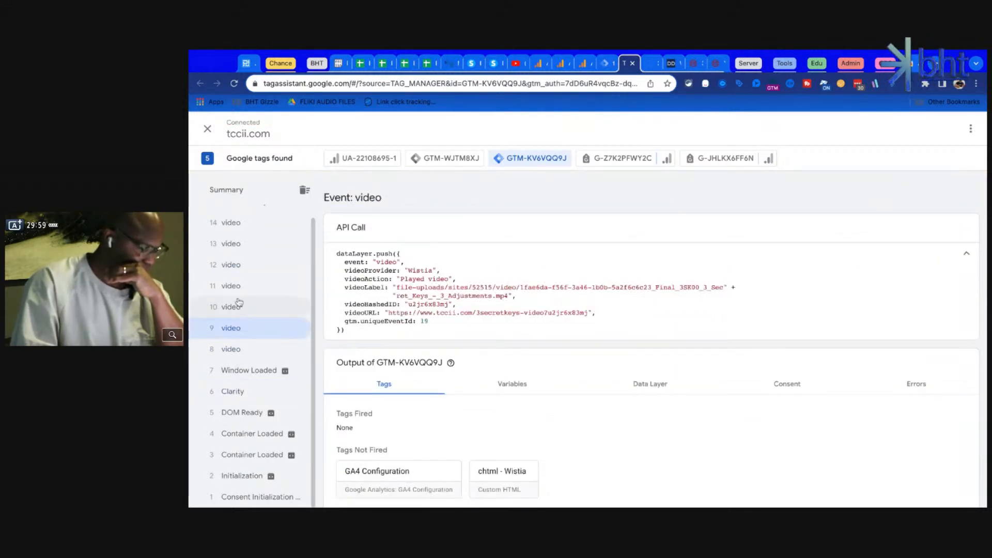
left_click(239, 288)
left_click(241, 266)
left_click(242, 244)
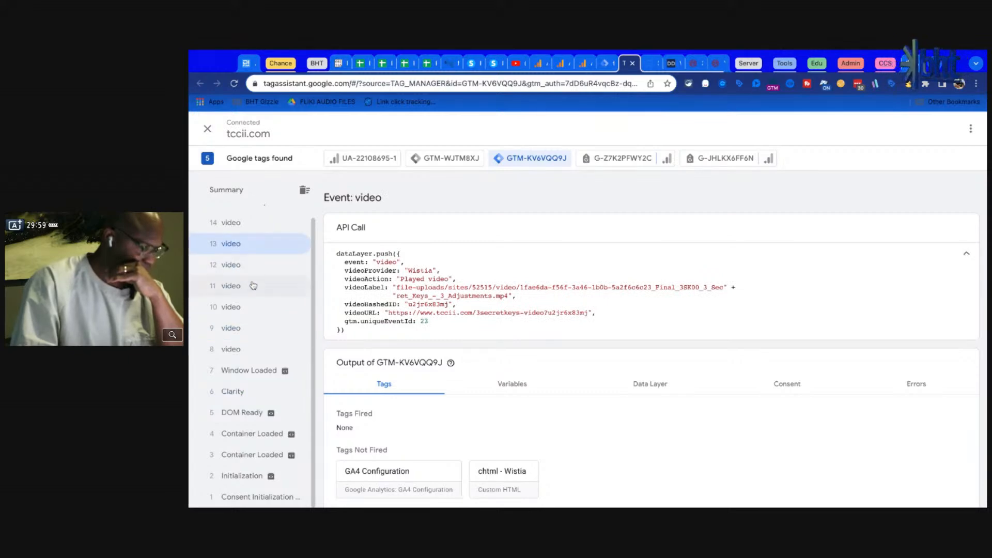
scroll(480, 347, "down", 1)
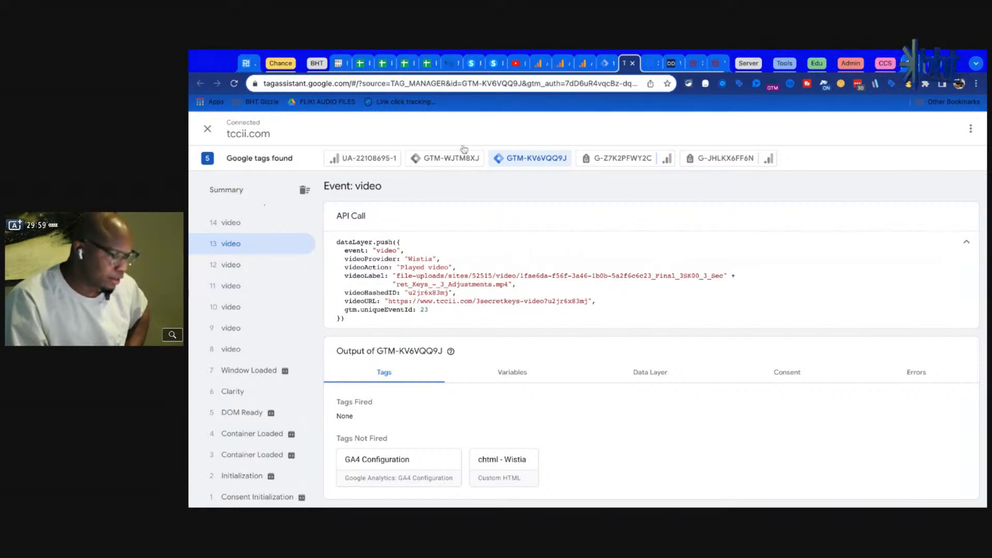
Check the Tag Manager triggers list and the Google Analytics pages, and examine video event 14 in Tag Assistant.
left_click(608, 66)
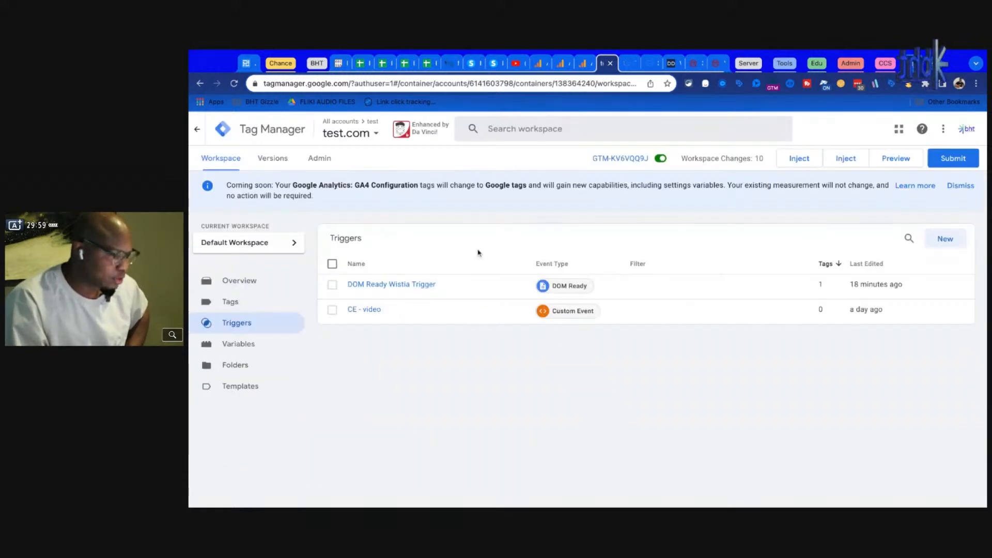
left_click(625, 66)
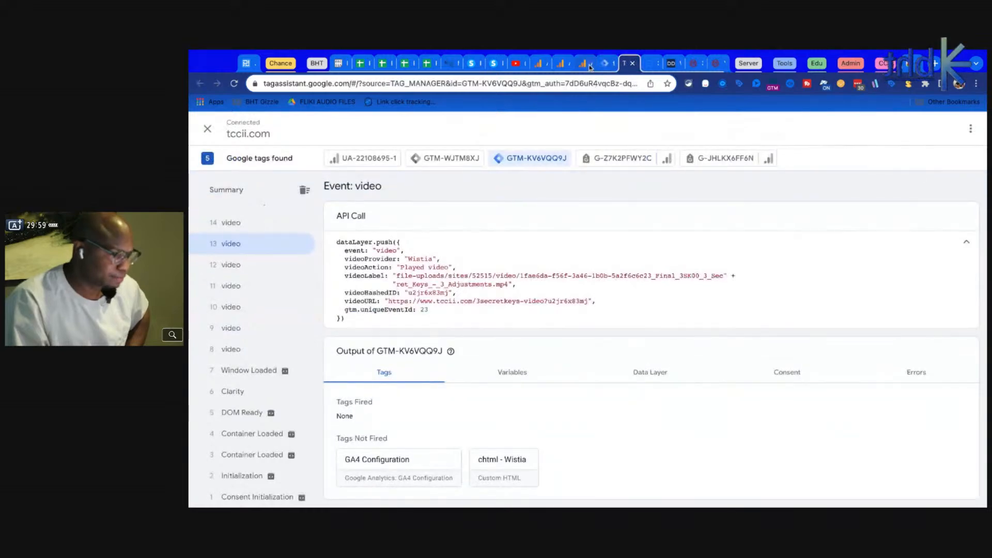
left_click(589, 67)
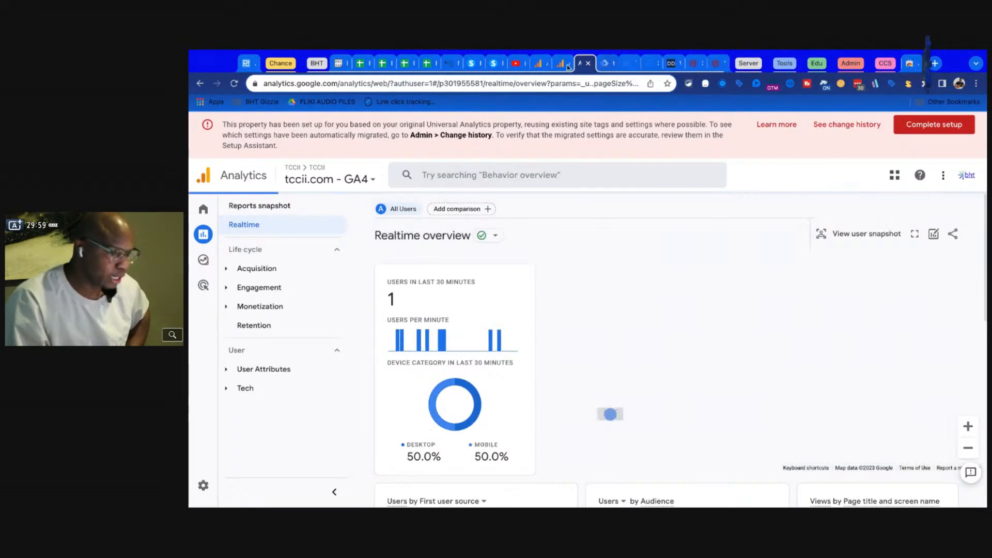
left_click(560, 64)
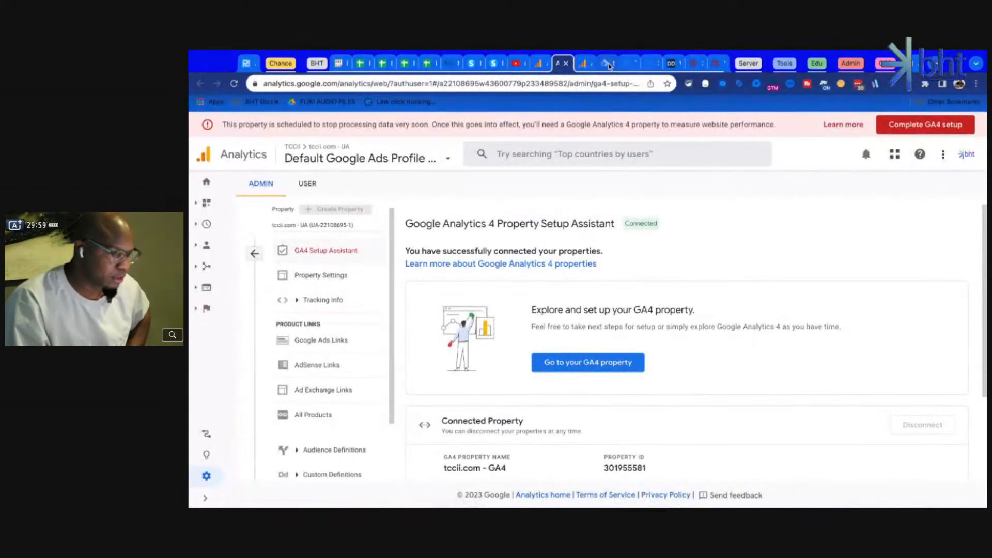
left_click(610, 66)
left_click(627, 67)
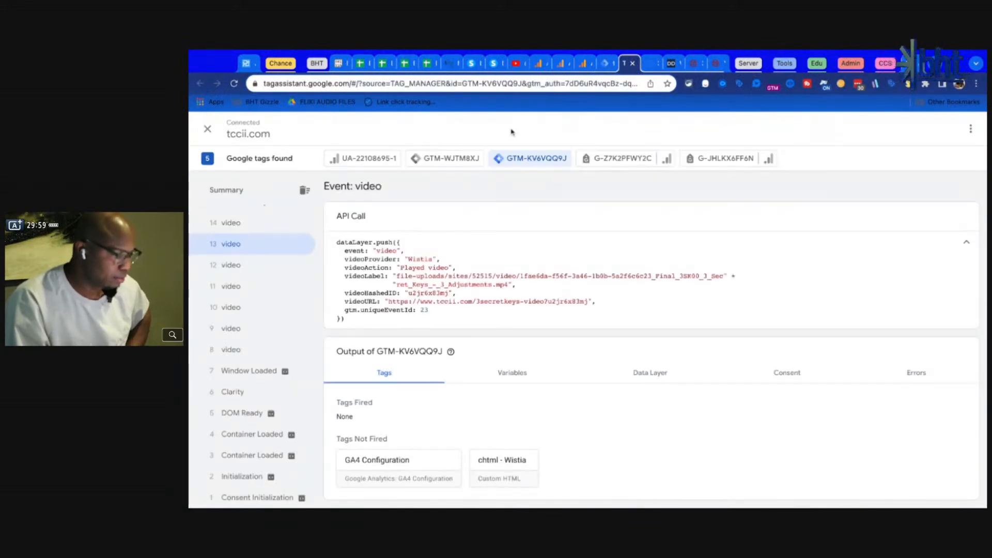
left_click(248, 225)
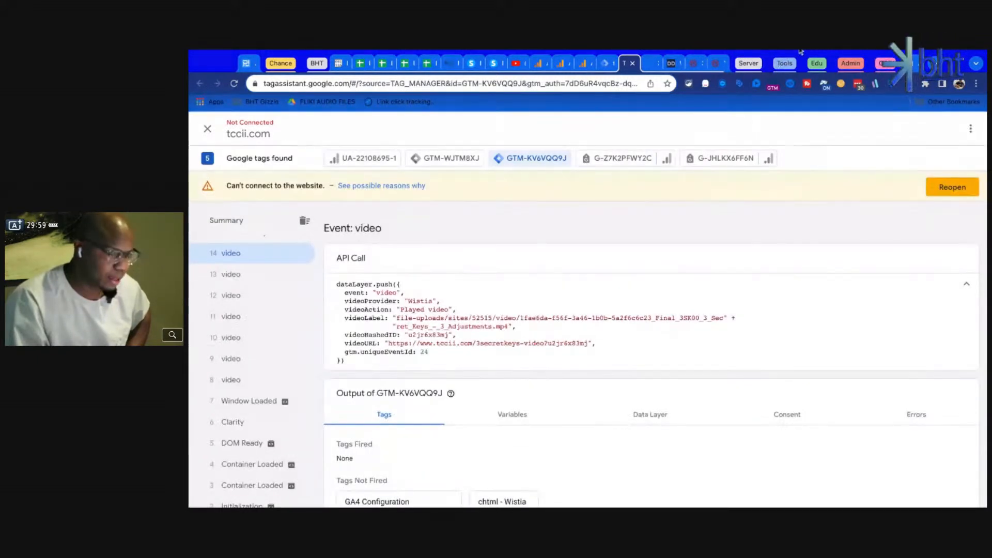
Switch to YouTube and view the Blue Highlighted Text channel's live streams.
left_click(515, 63)
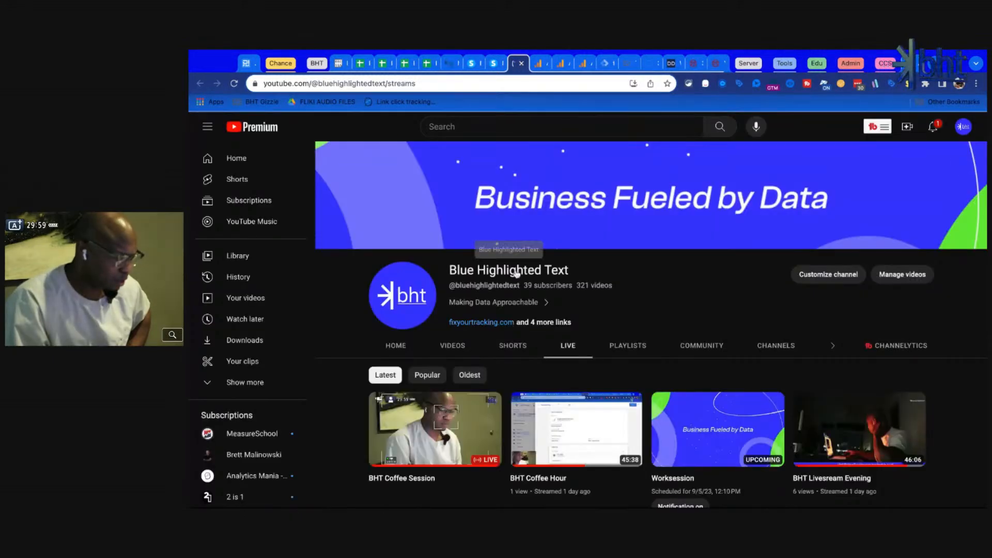